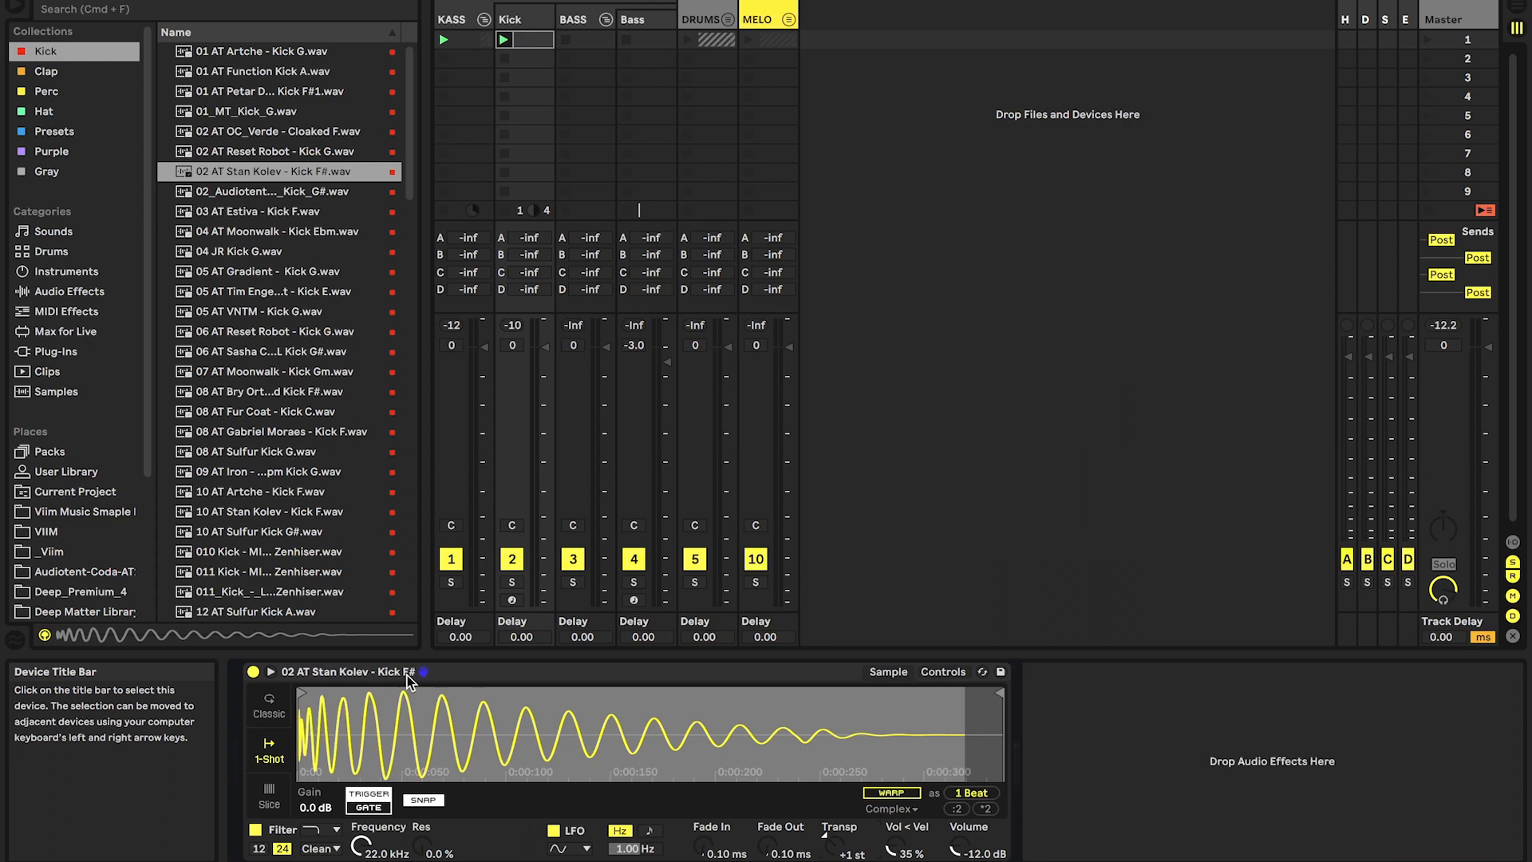
Find the VST3 version of the Diva synth, load it onto the Bass track and hide its plug-in window.
click(646, 22)
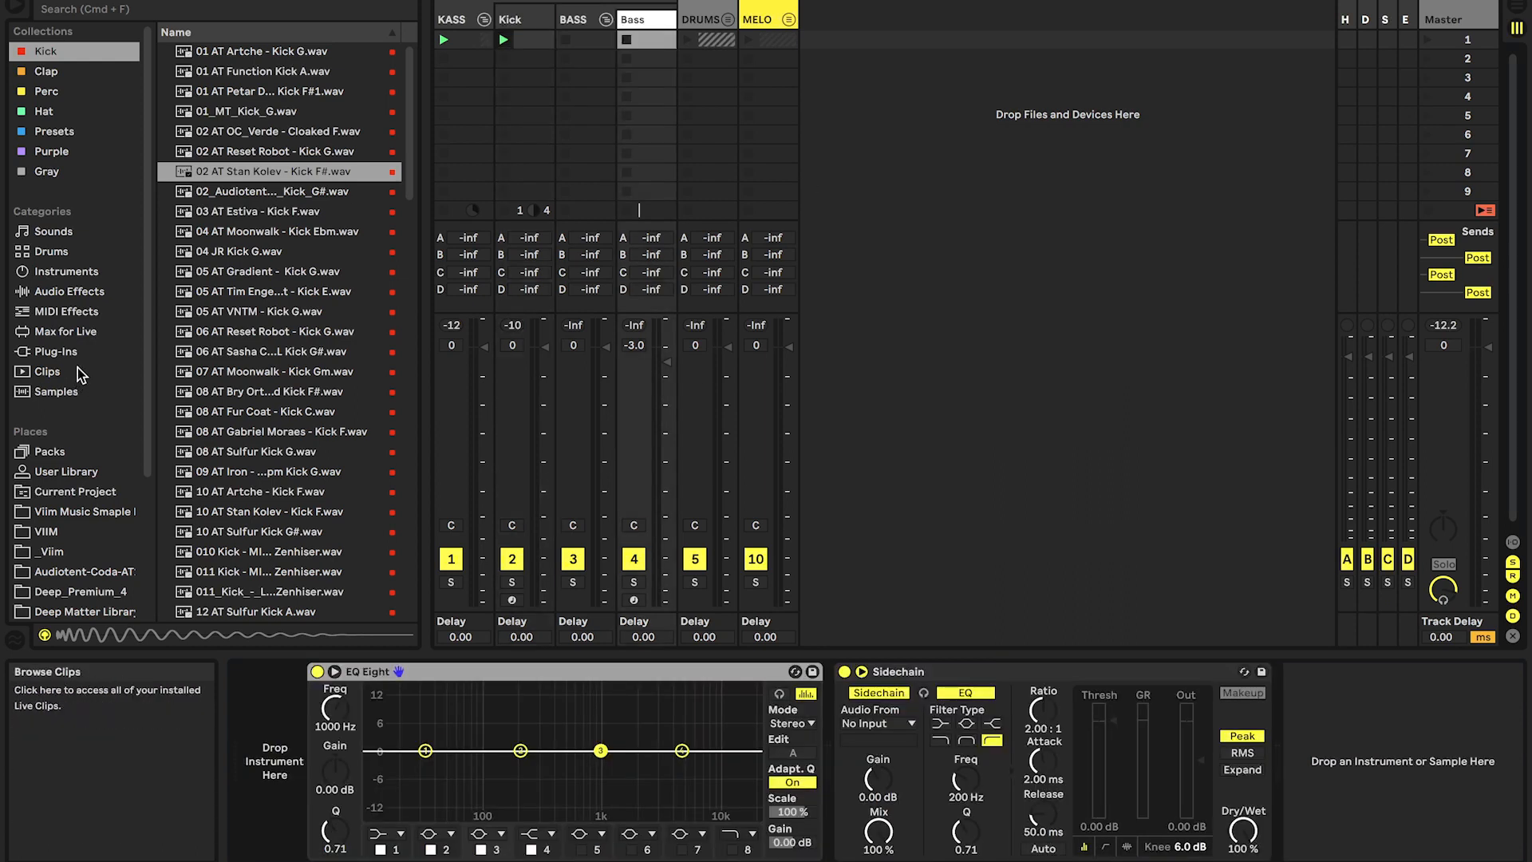
click(57, 351)
key(super+f)
text(diva)
click(219, 132)
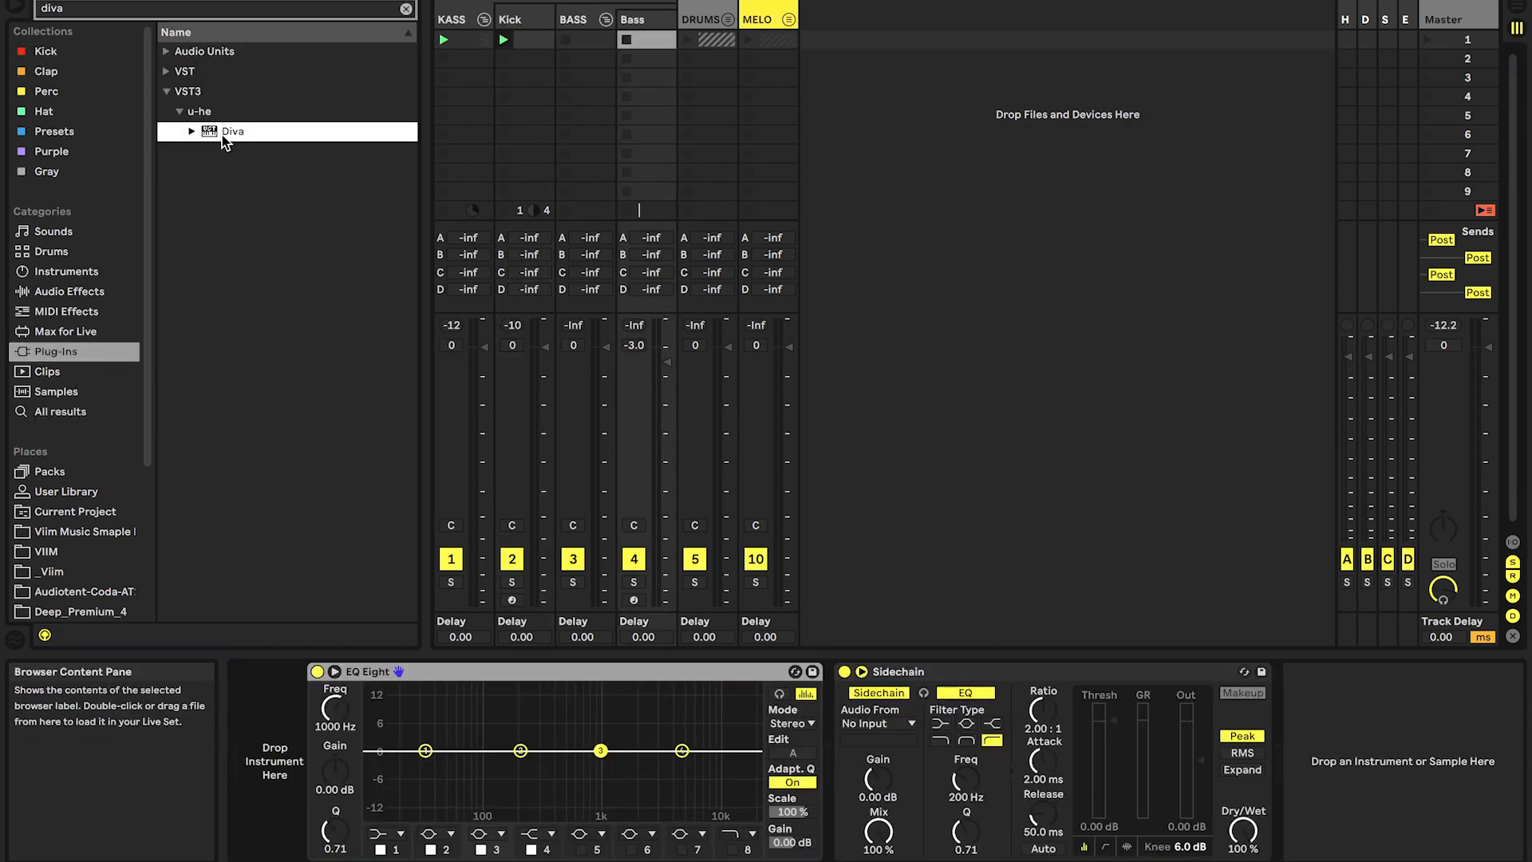
double_click(222, 134)
key(super+alt+p)
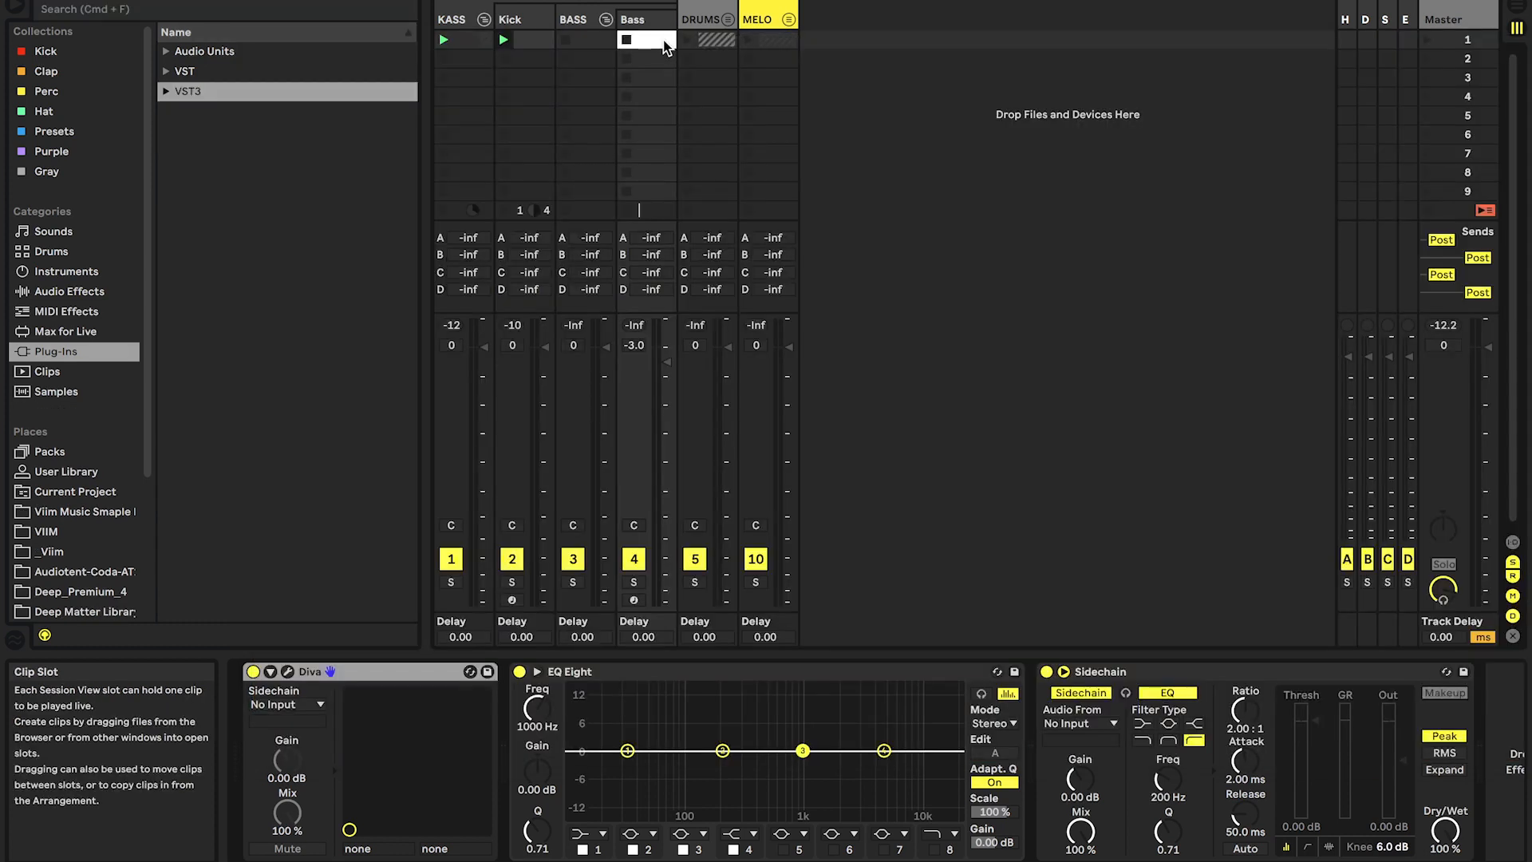
Create a MIDI clip in the Bass track's first slot, loop it over two beats, add sixteenth G2 notes at 1.1.4, 1.2.2 and 1.2.3, and play it.
double_click(664, 40)
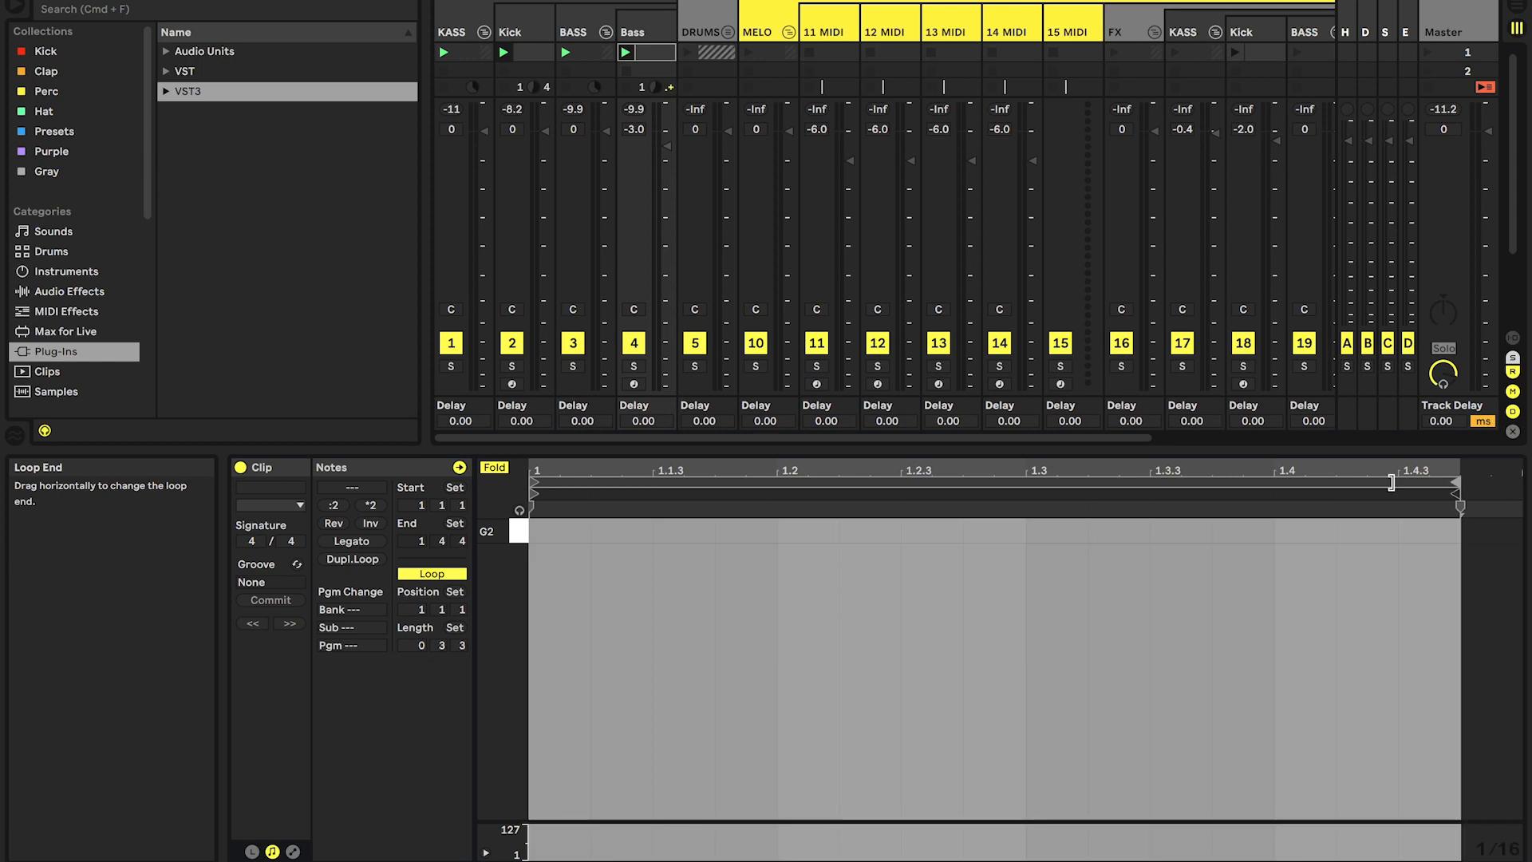
drag(1518, 483, 1037, 491)
click(738, 523)
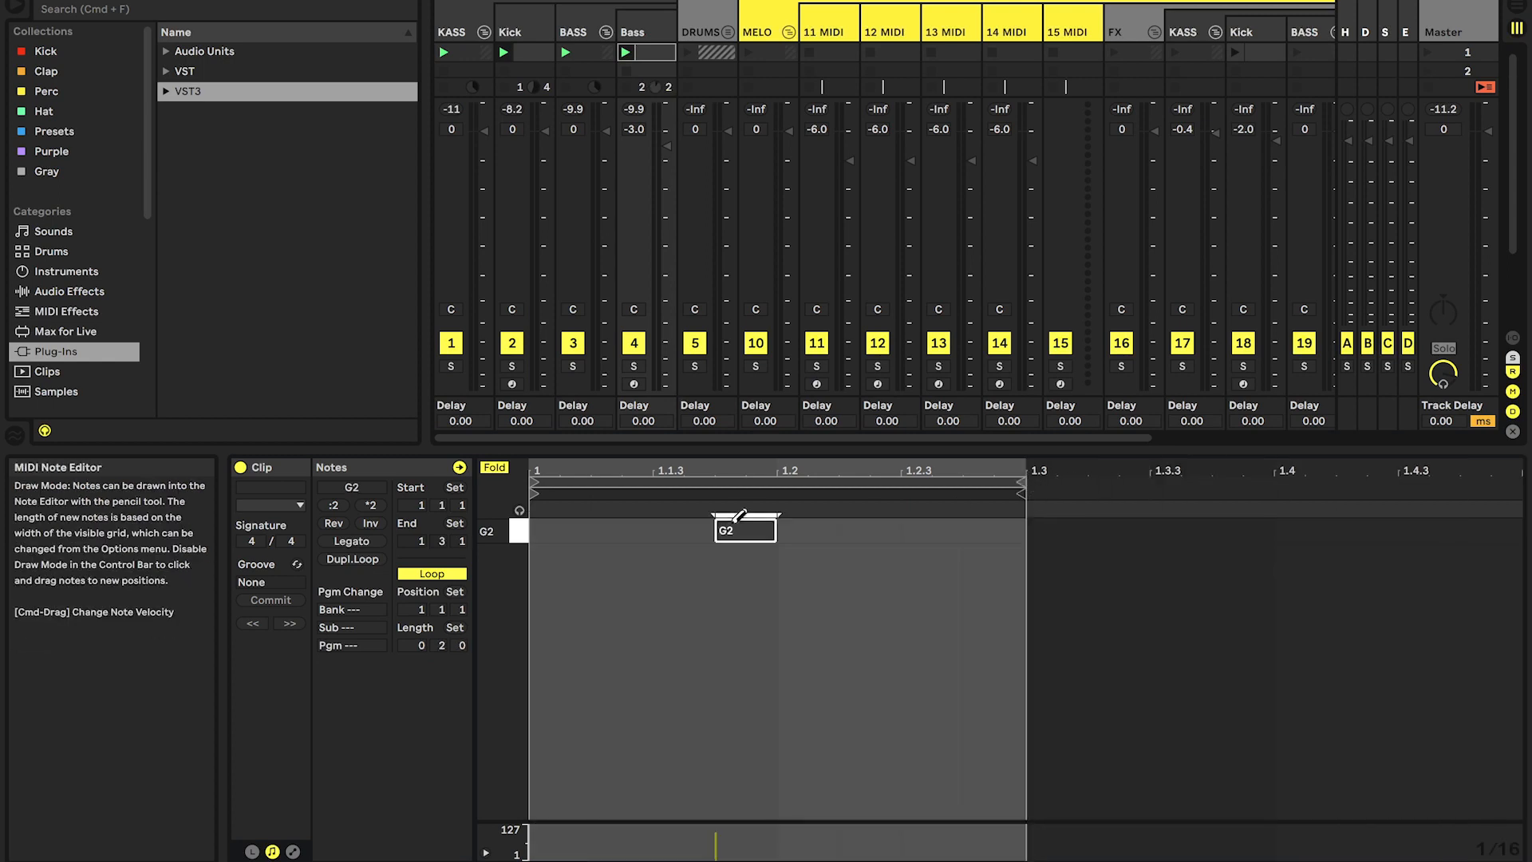
click(909, 522)
click(870, 528)
key(space)
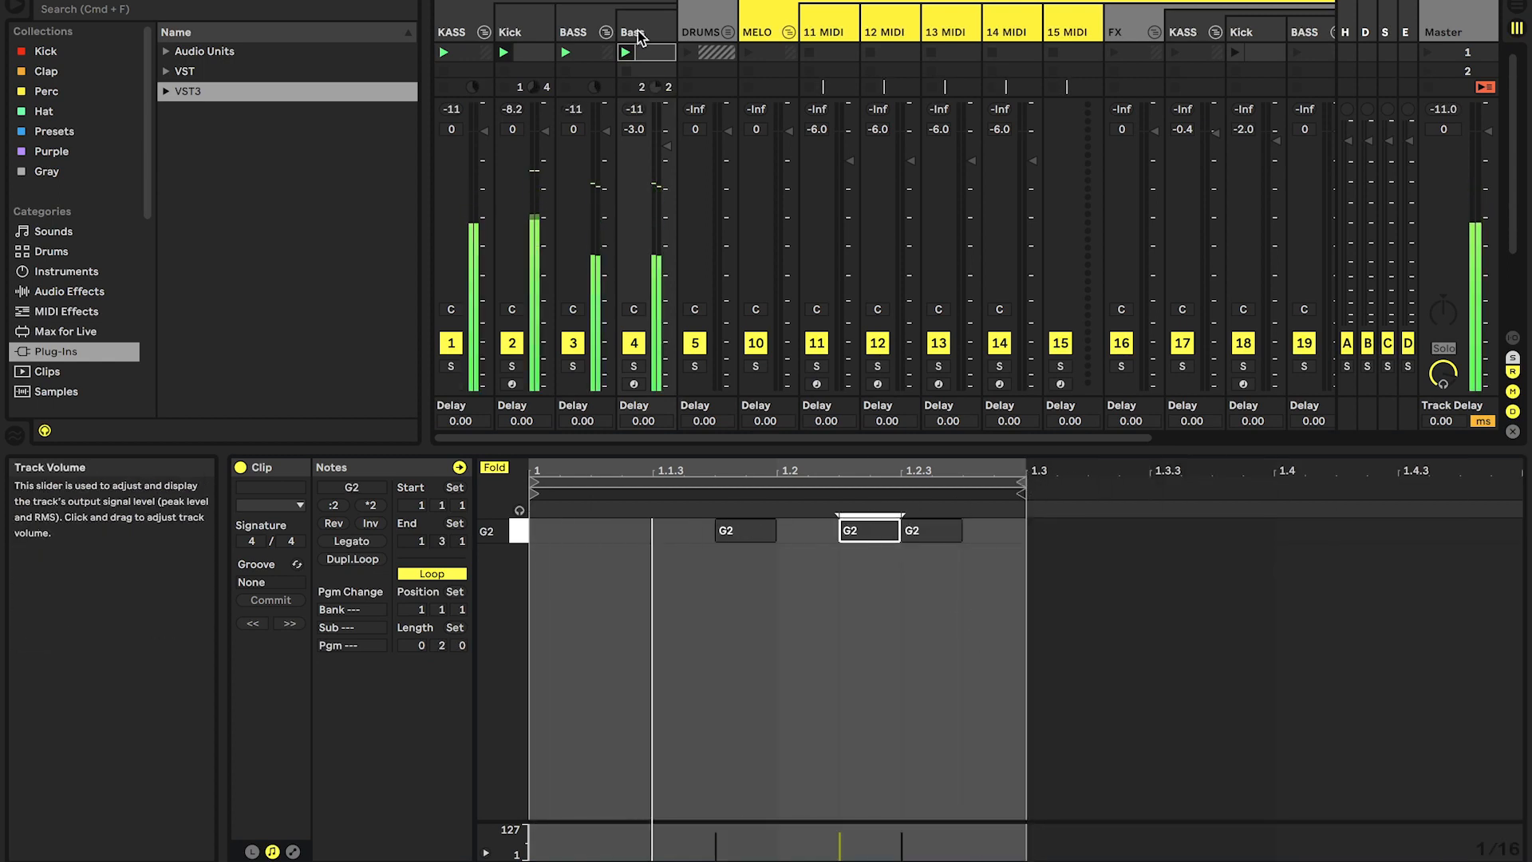
Open Diva on the Bass track, switch its oscillator to DCO with a plain sawtooth and no pulse, and set feedback to 36.
click(638, 36)
click(311, 682)
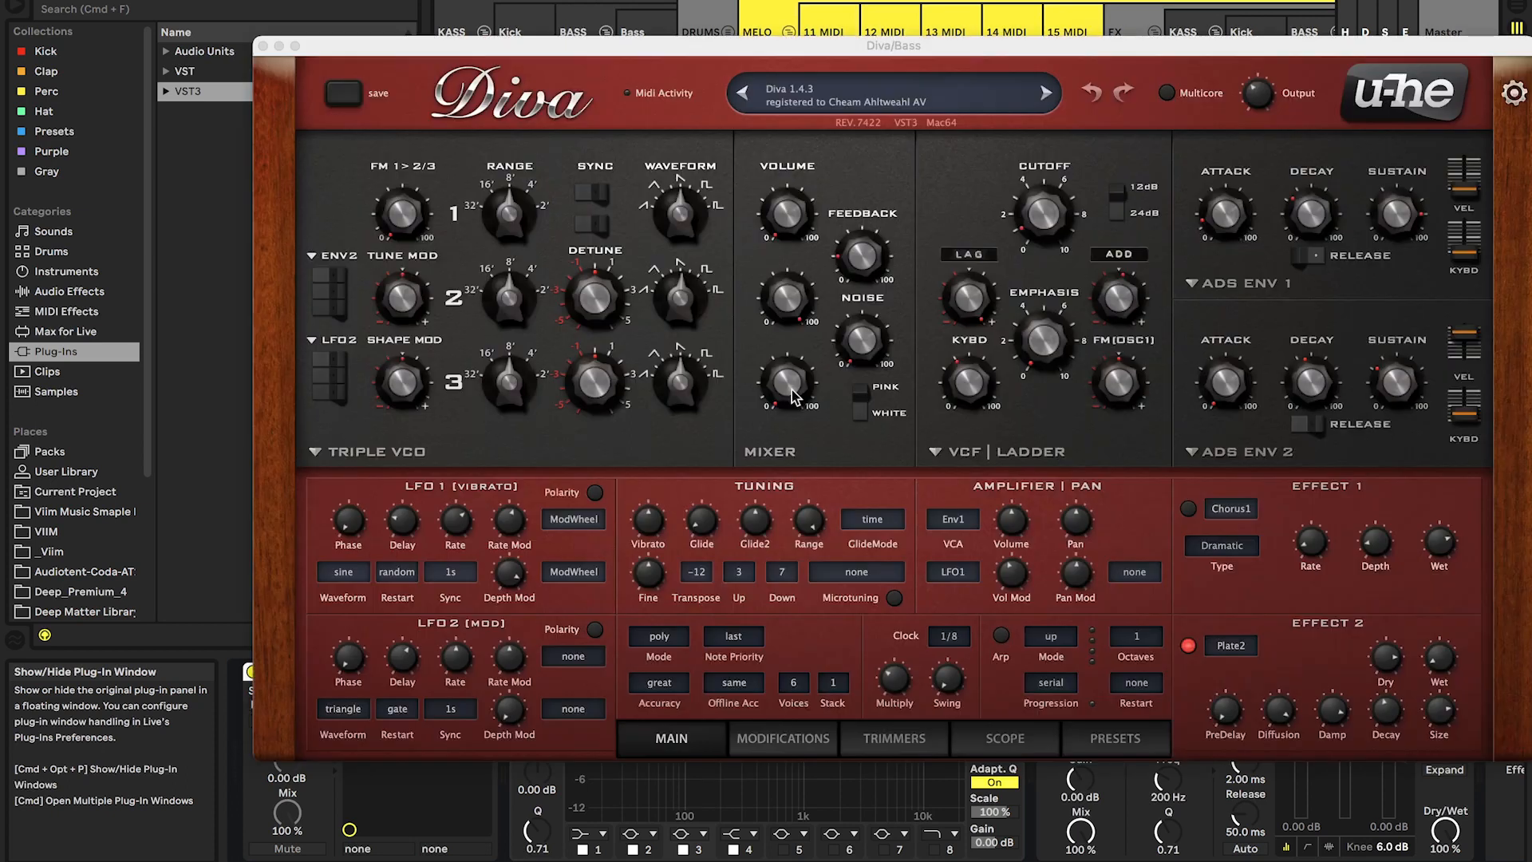
click(430, 464)
click(461, 518)
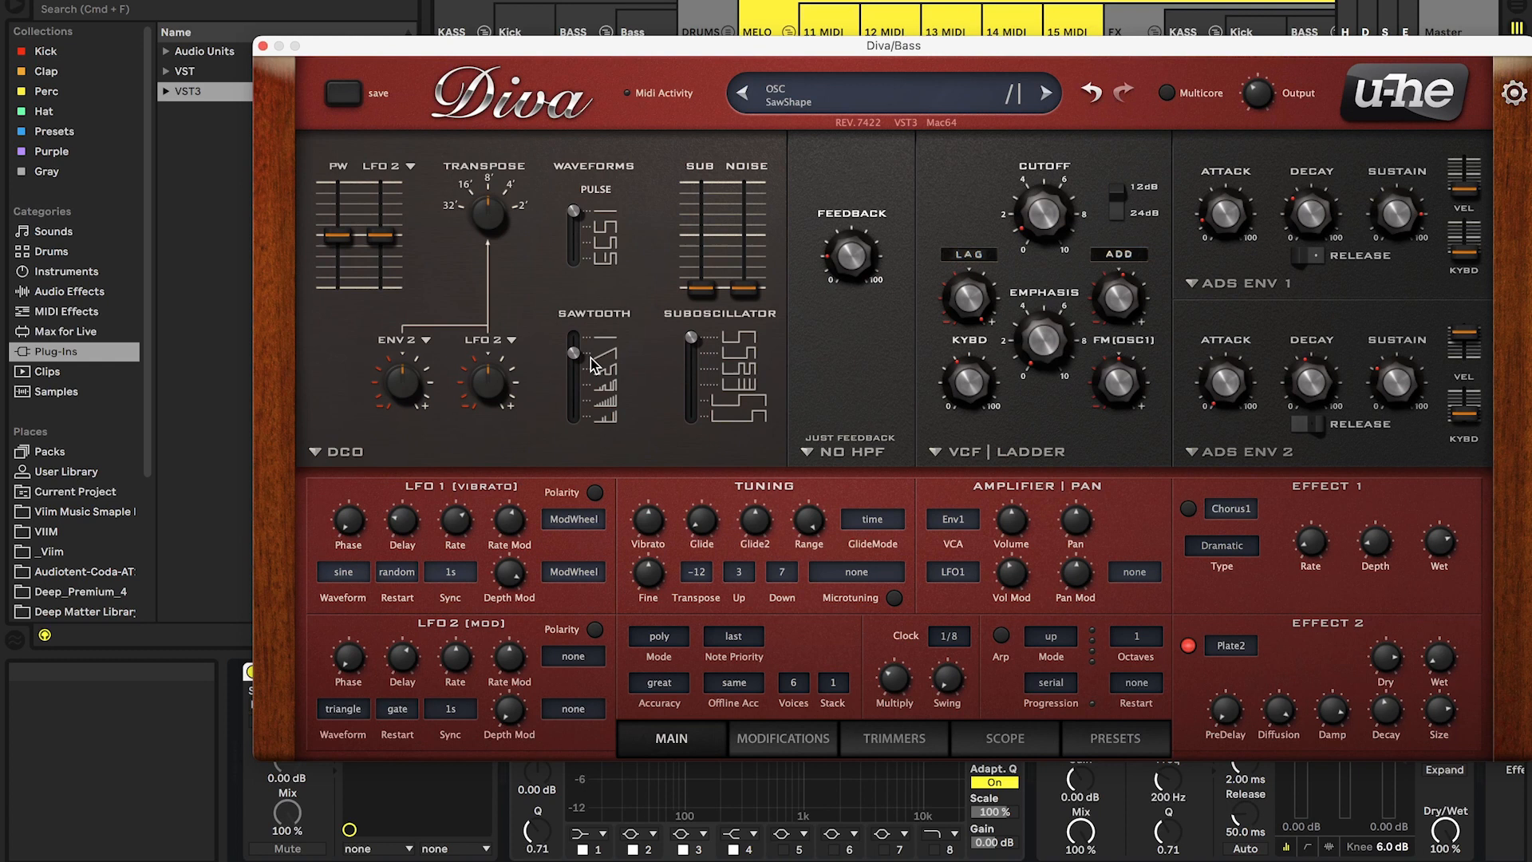
drag(831, 238, 831, 237)
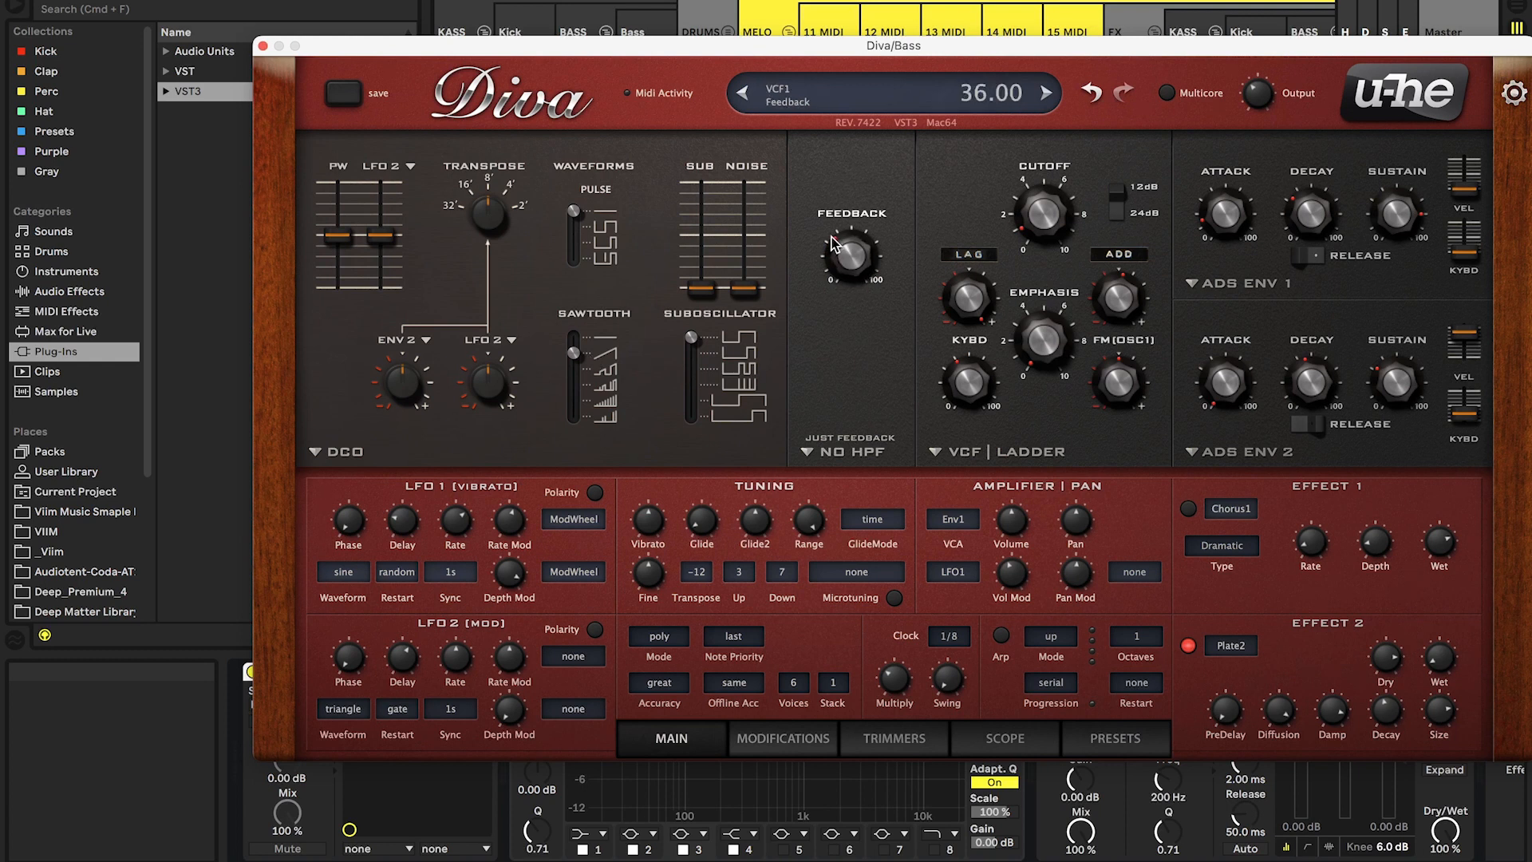
Change Diva's filter to the BITE model, turn off the Plate2 effect, and modulate the cutoff from Env2 with a depth of 78.
click(958, 453)
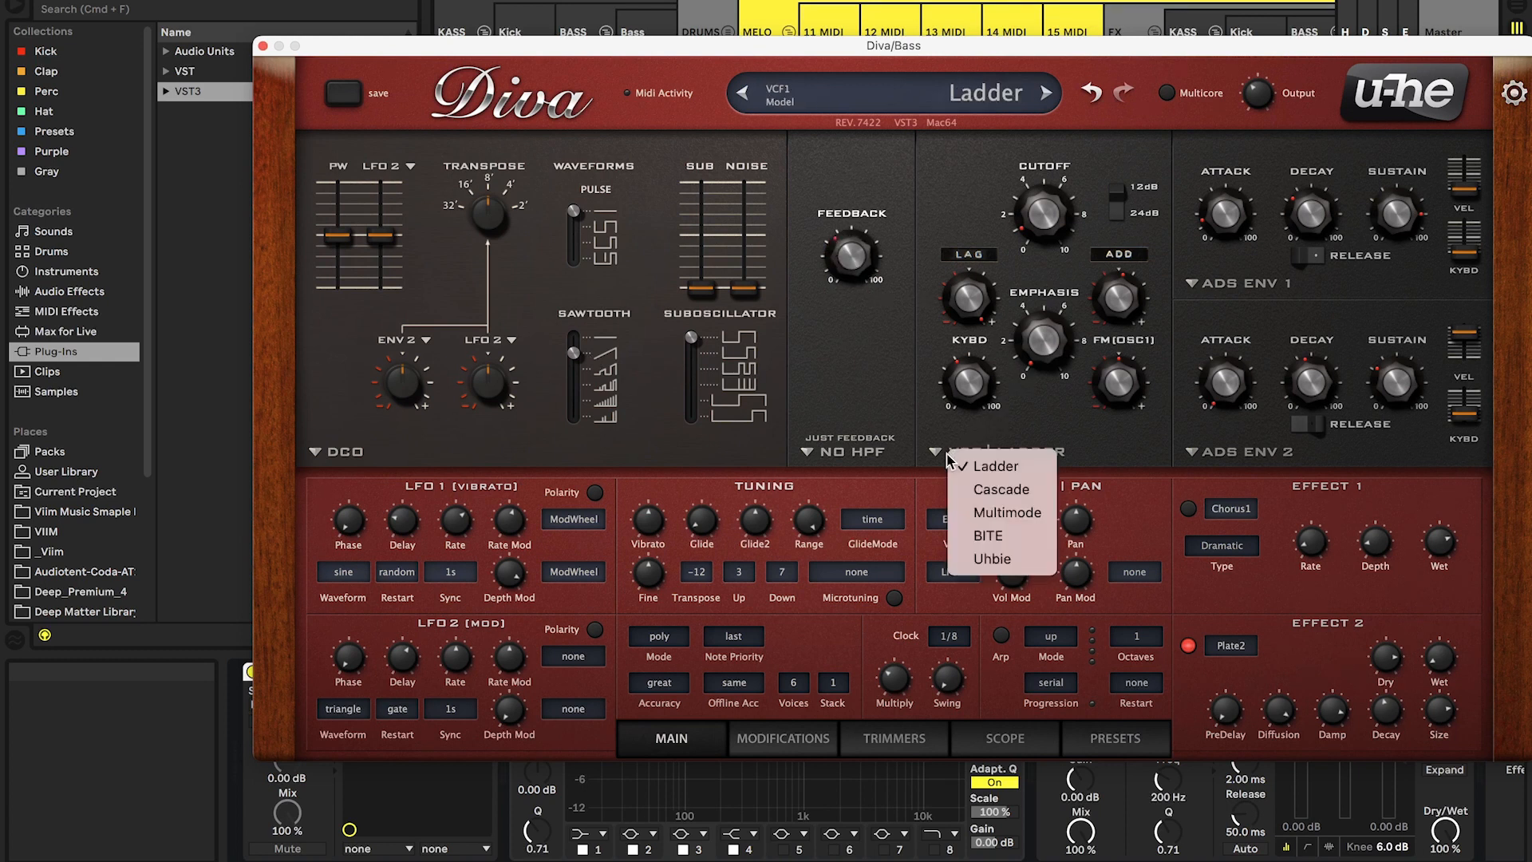
click(998, 541)
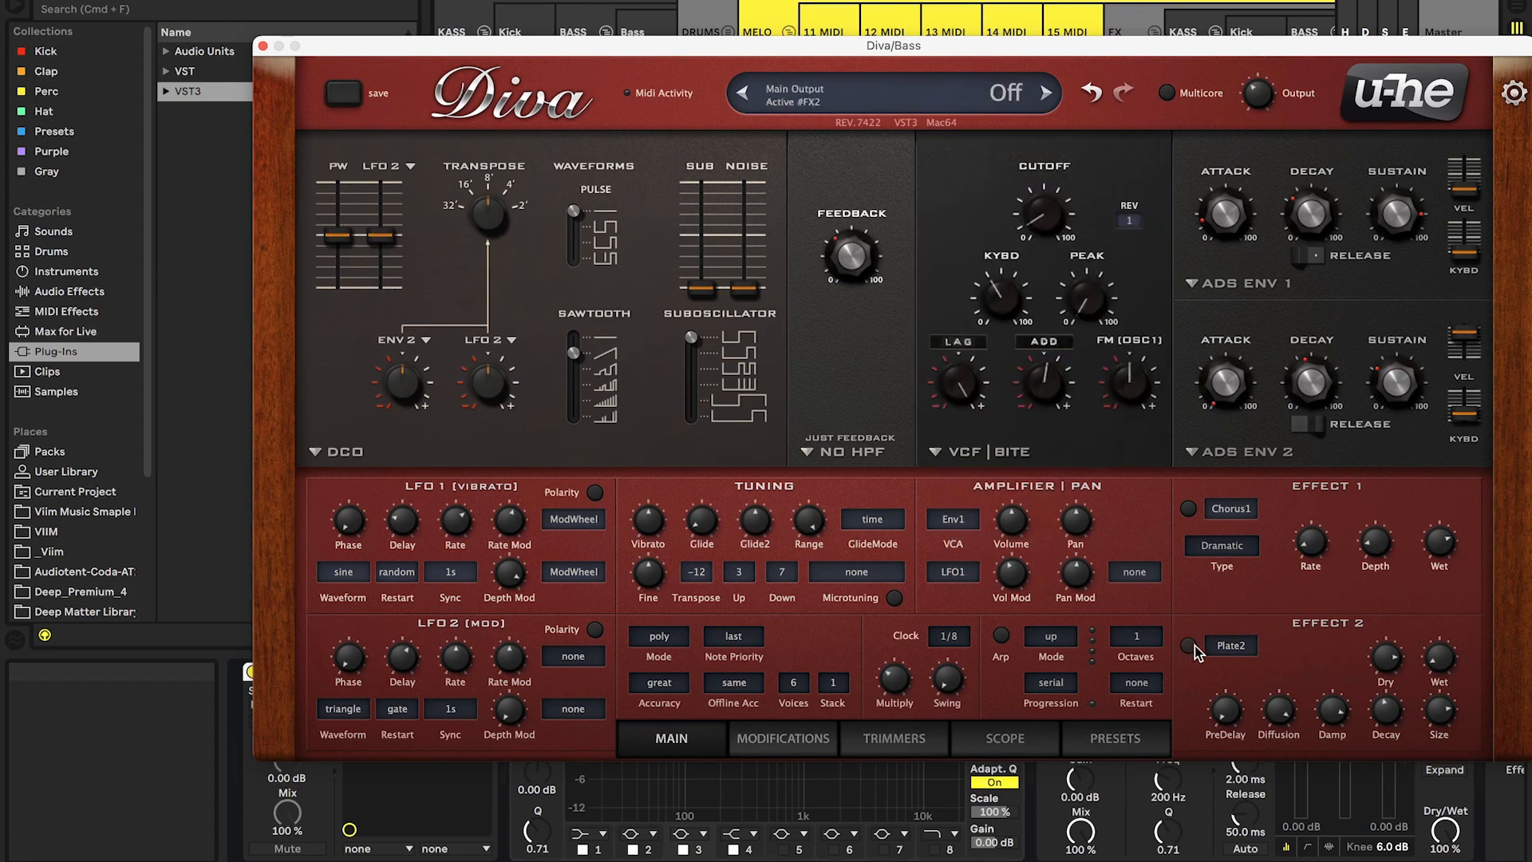
click(969, 343)
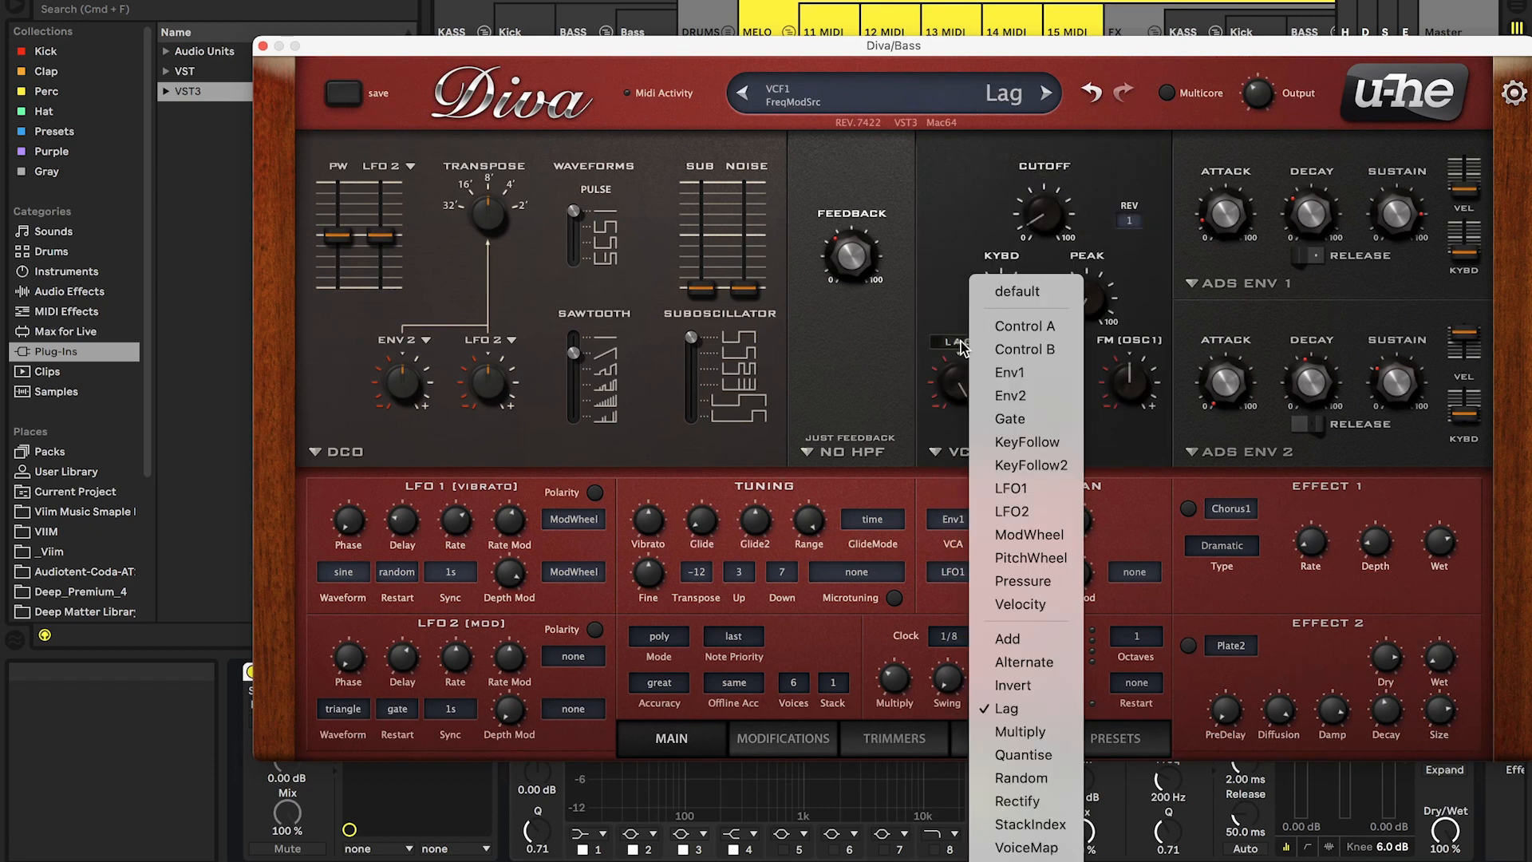
click(974, 395)
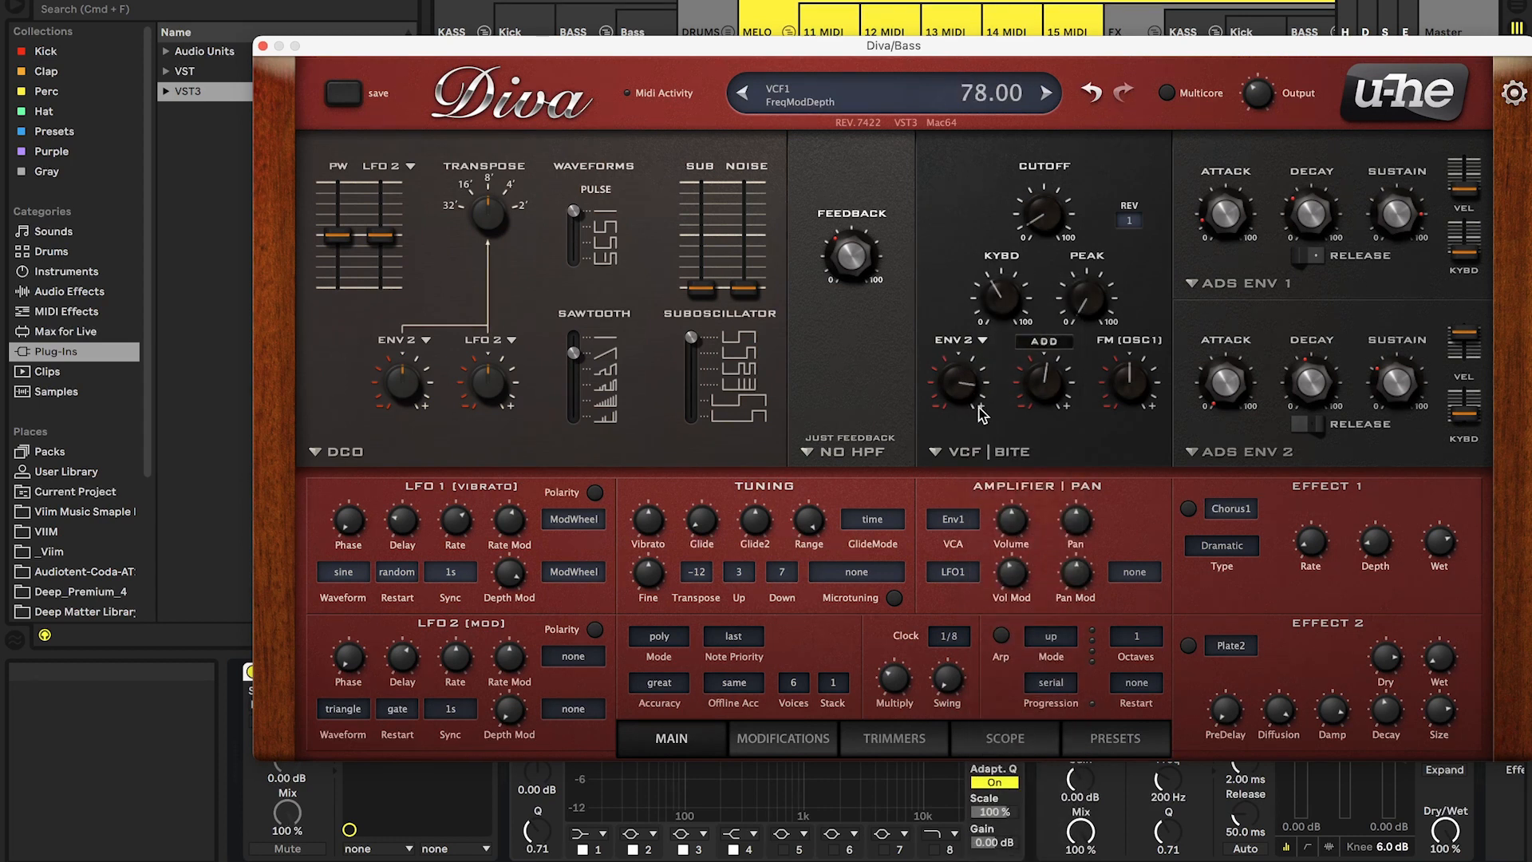
Switch both of Diva's envelopes to the analogue model.
click(1249, 452)
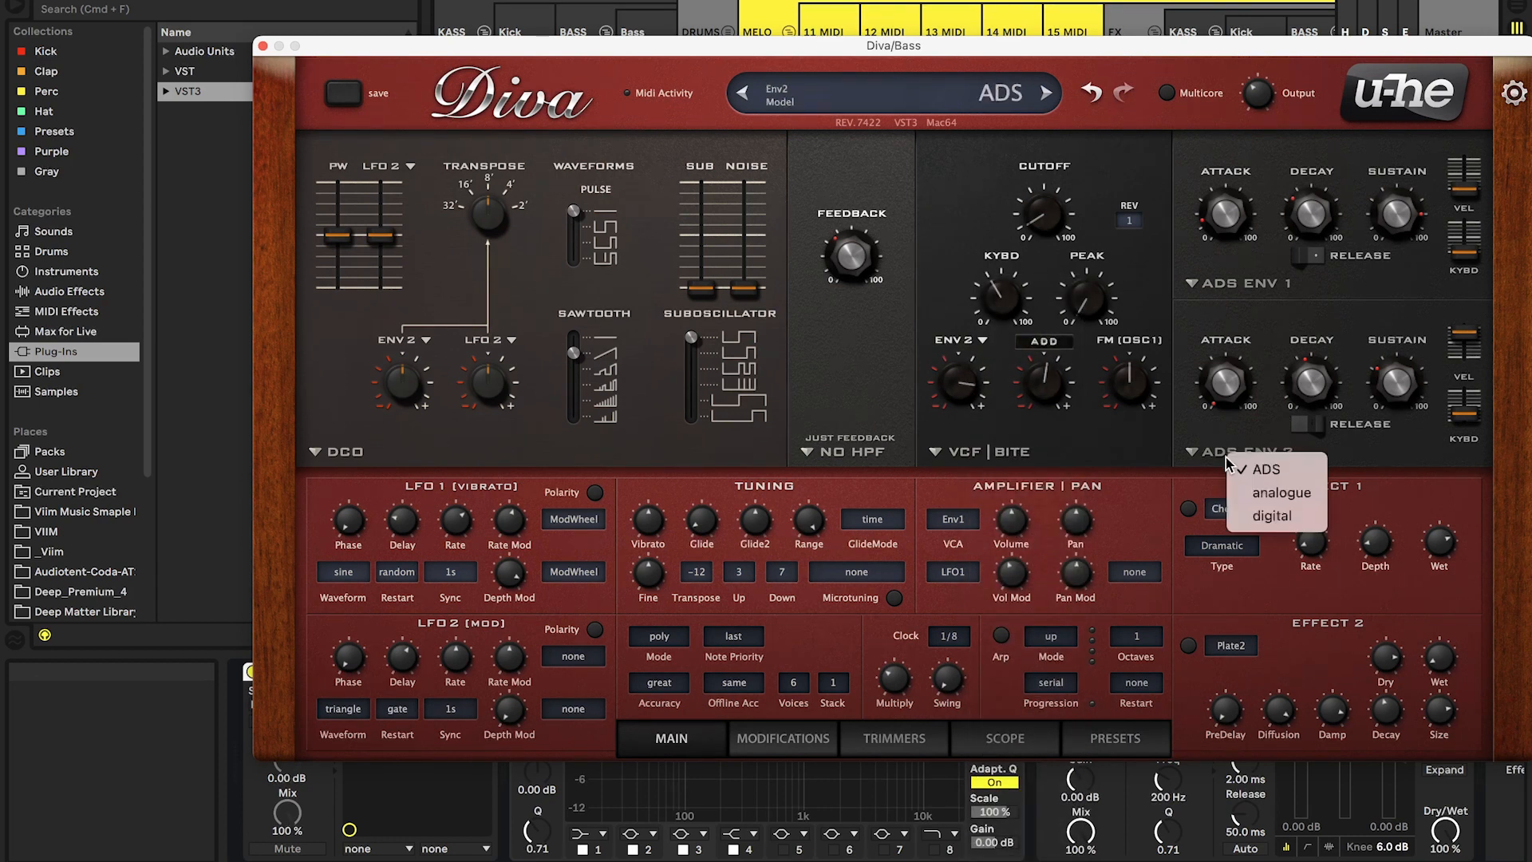
click(1250, 492)
click(1241, 283)
click(1275, 323)
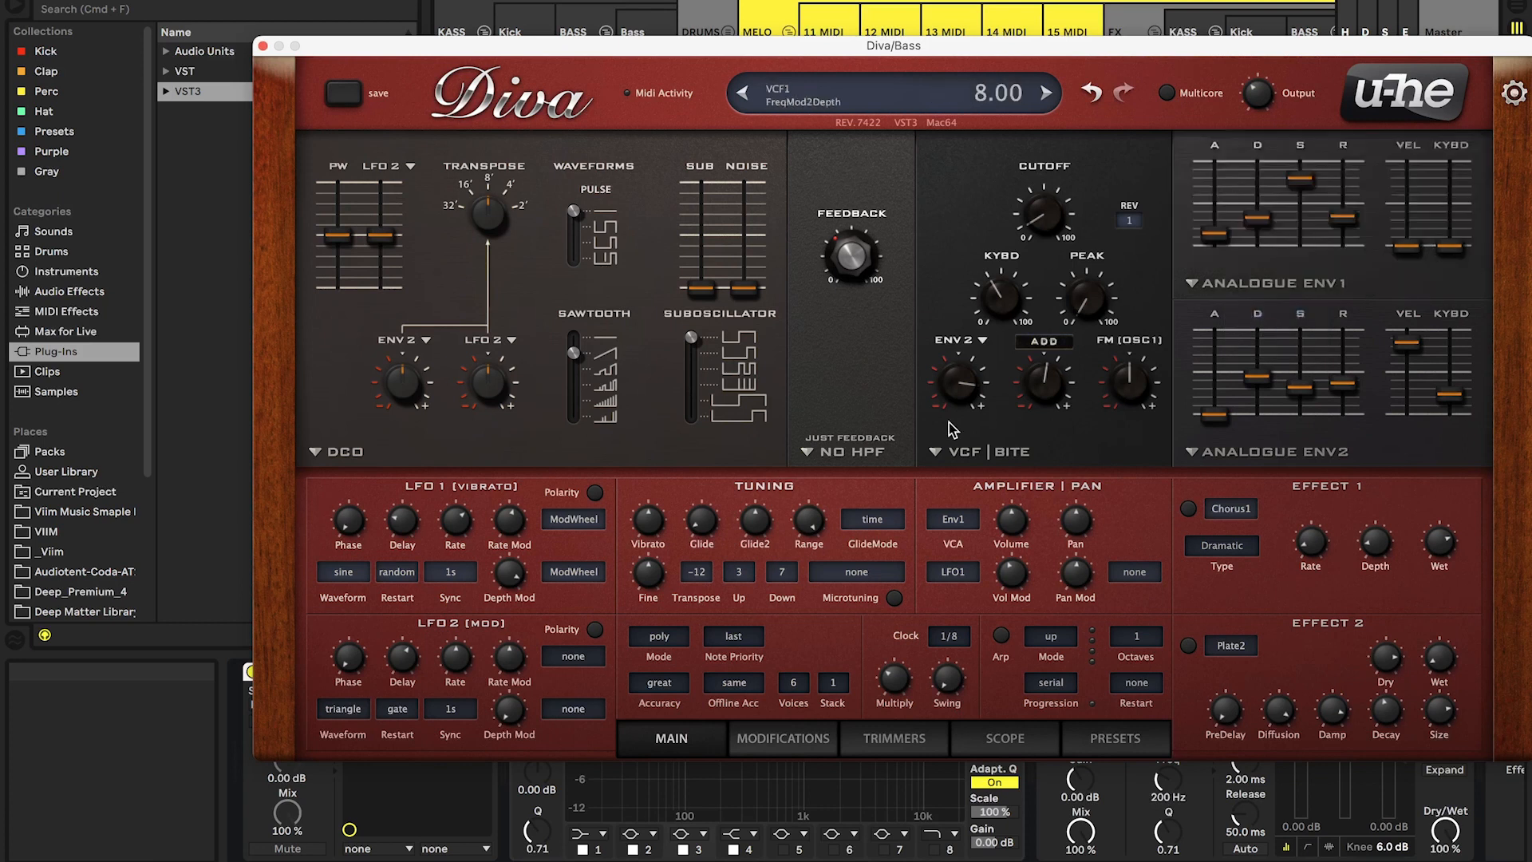
Lower envelope 1's attack and sustain to minimum, and shape envelope 2 with a shorter decay and zero sustain.
drag(1301, 179, 1318, 368)
drag(1214, 233, 1238, 281)
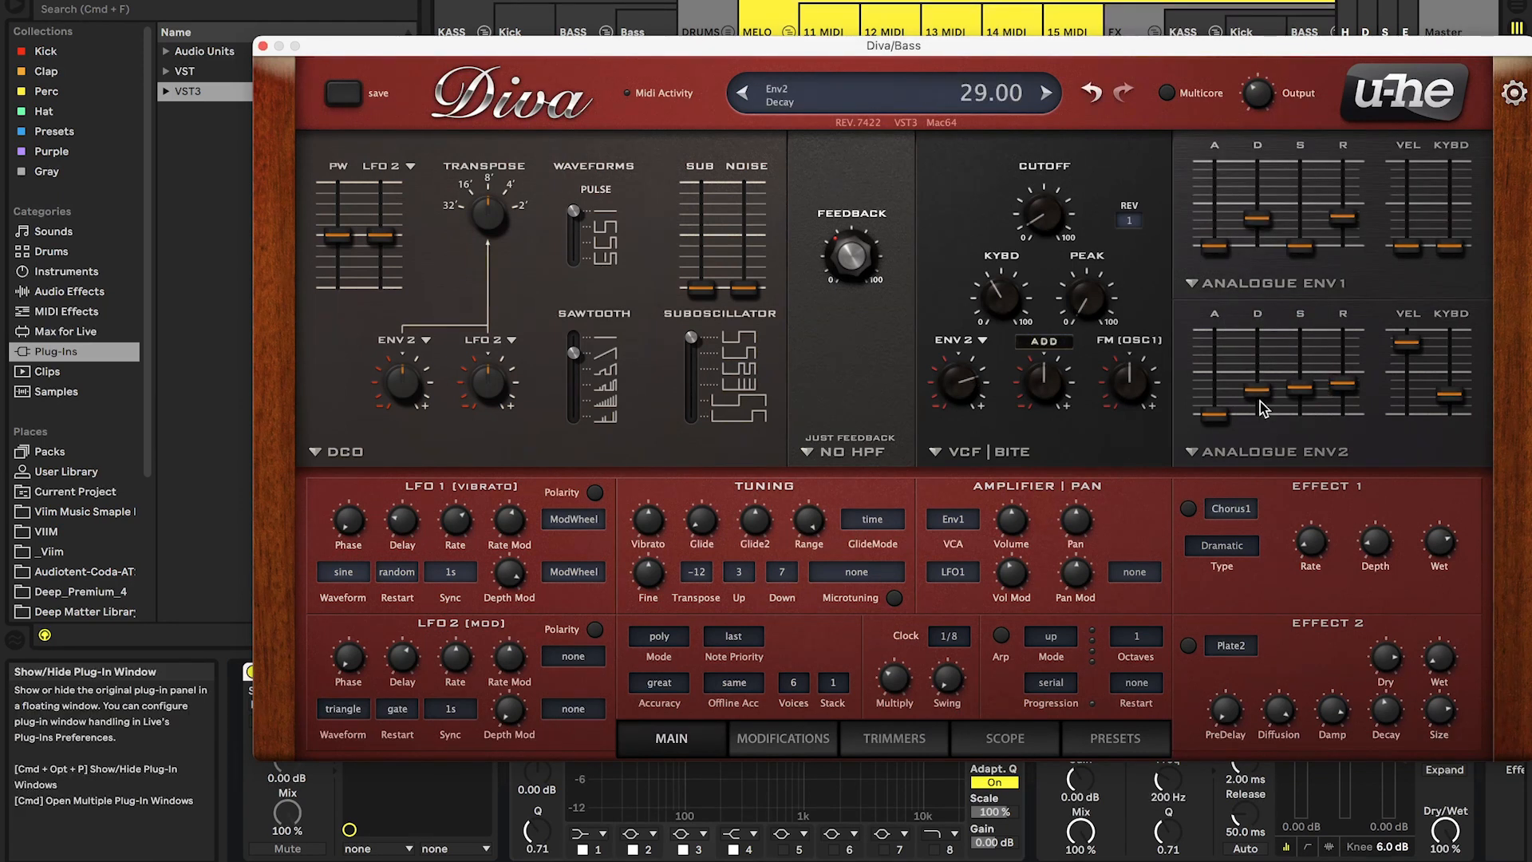
drag(1297, 393, 1276, 503)
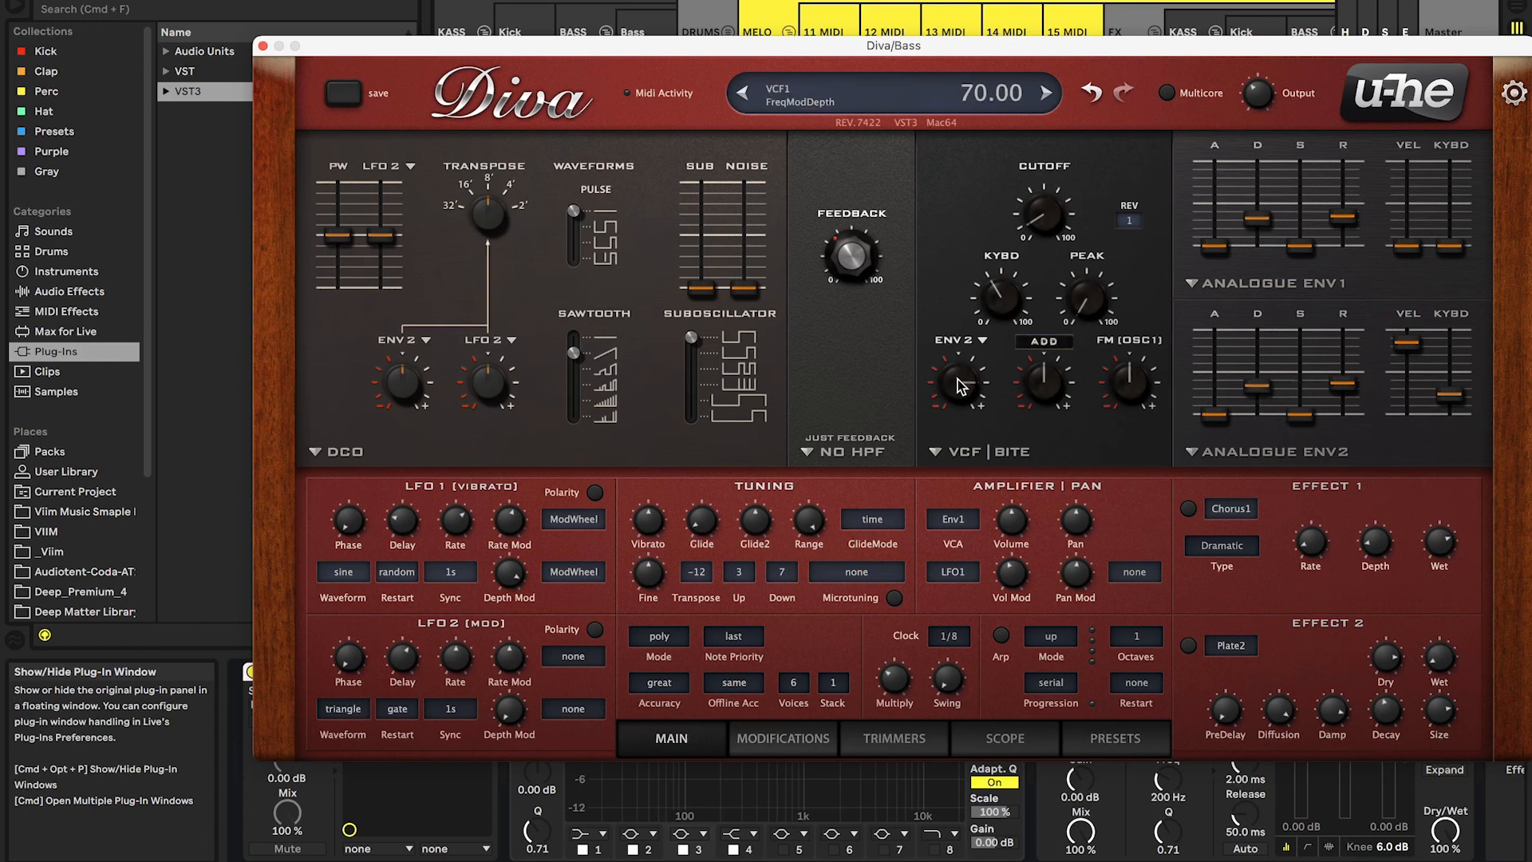
Fine-tune Diva's filter cutoff and Env2 modulation depth by ear.
scroll(957, 380, down, 4)
scroll(958, 379, up, 2)
scroll(1047, 231, up, 1)
scroll(1047, 231, up, 5)
scroll(1047, 231, down, 2)
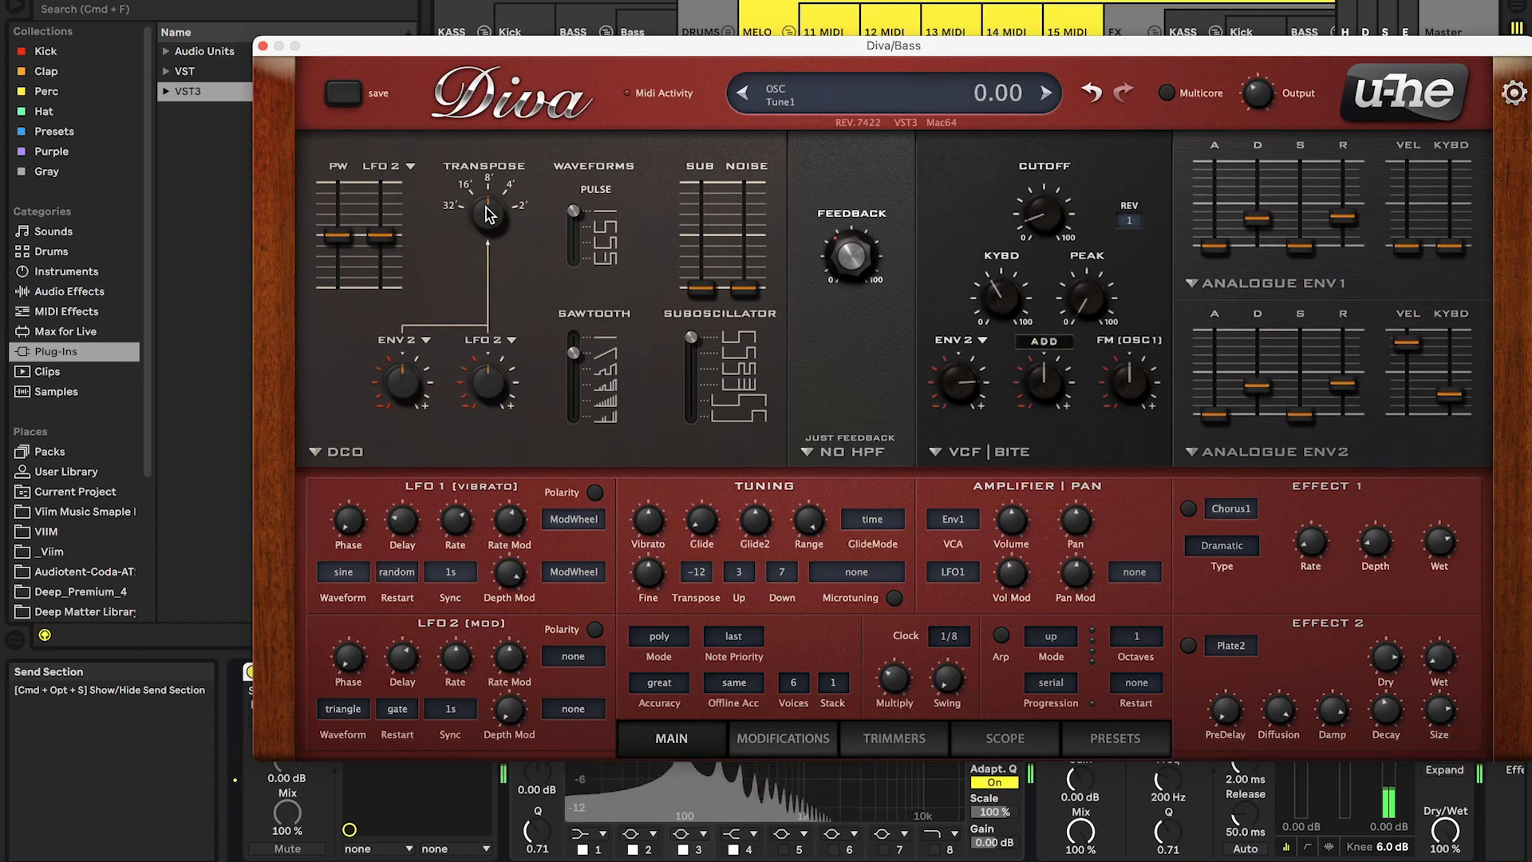
Transpose Diva's oscillator to -12, readjust the filter cutoff for the lower pitch and close the synth window.
drag(498, 279, 504, 295)
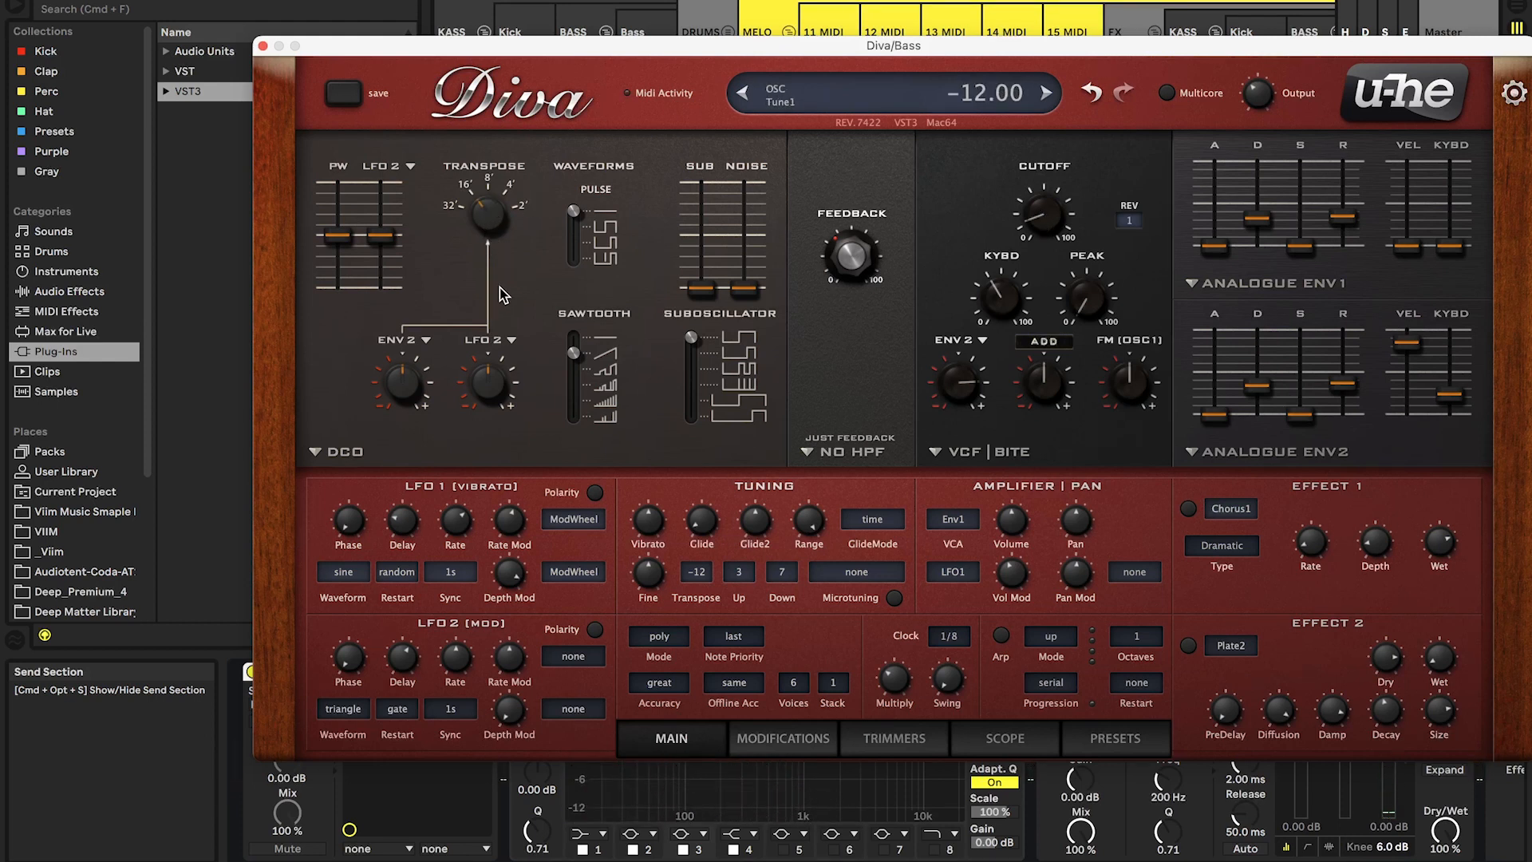
scroll(1049, 215, up, 6)
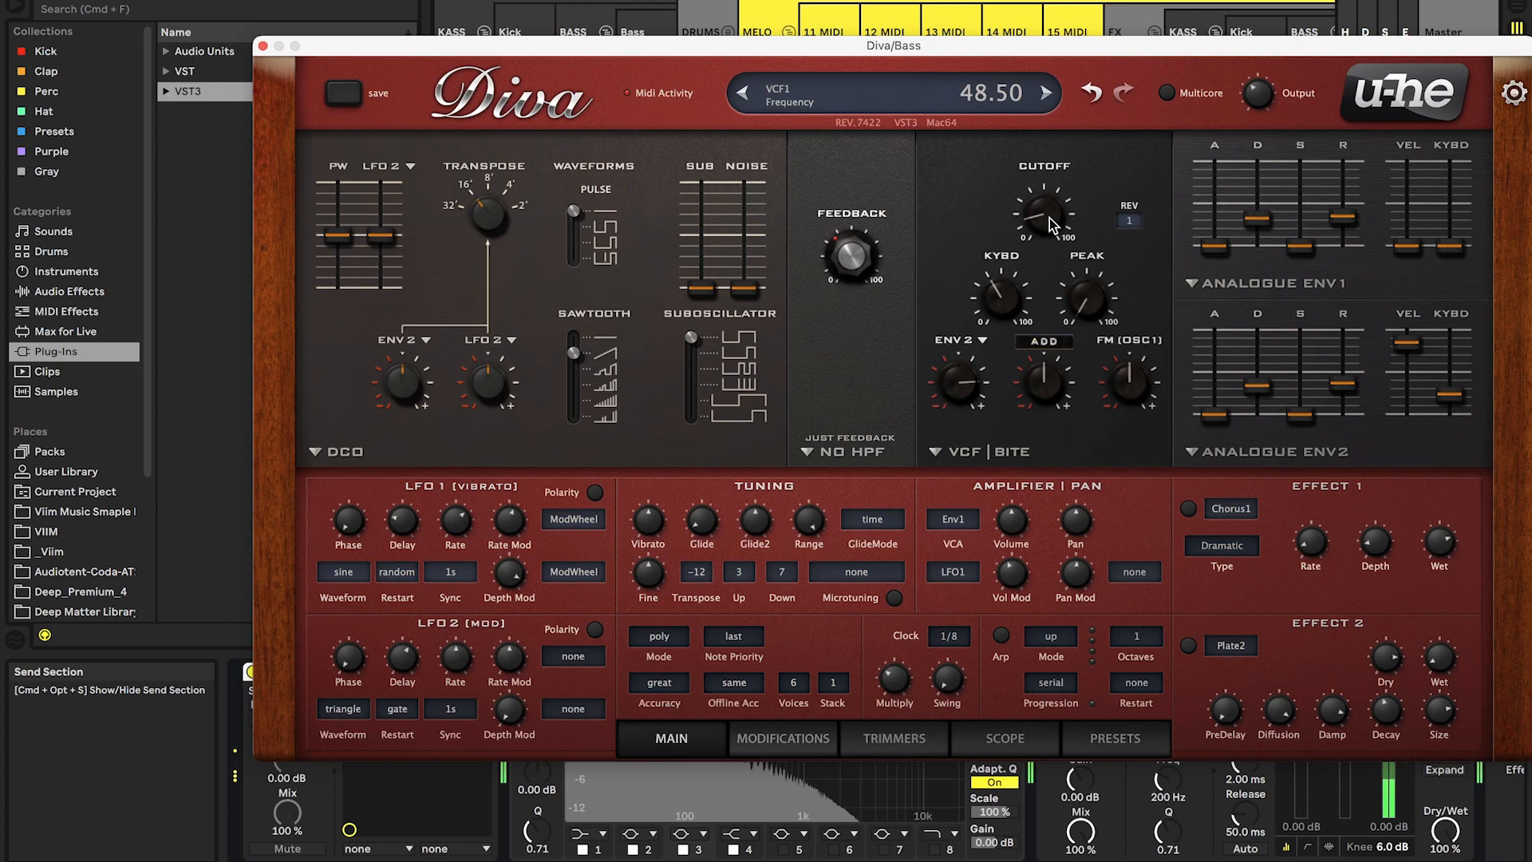
scroll(1048, 215, down, 3)
click(263, 46)
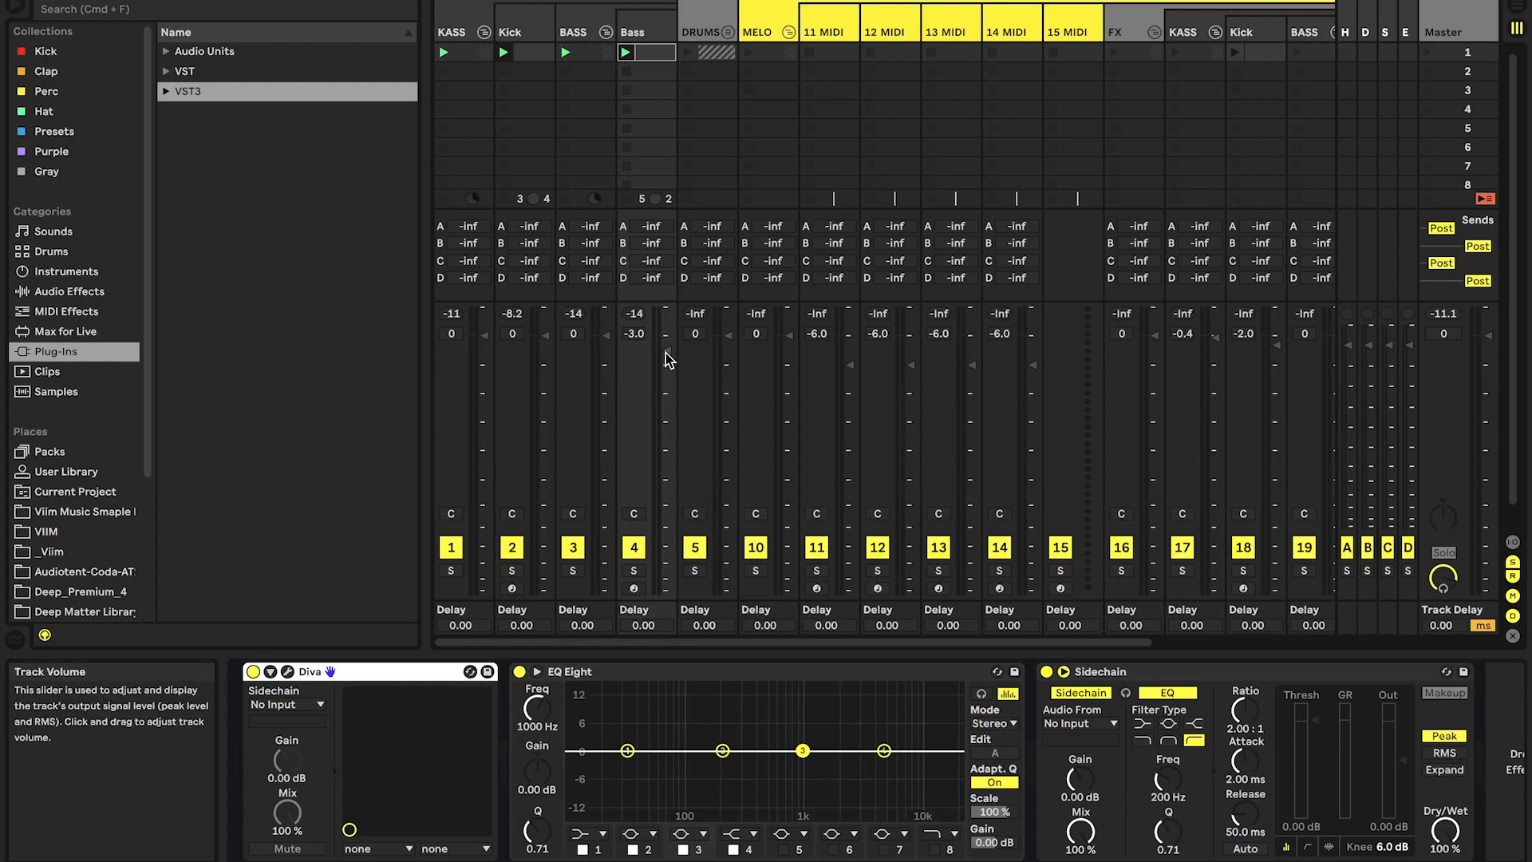
Insert Soundtoys EffectRack between Diva and EQ Eight on the Bass track and adjust the Decapitator's drive.
click(166, 71)
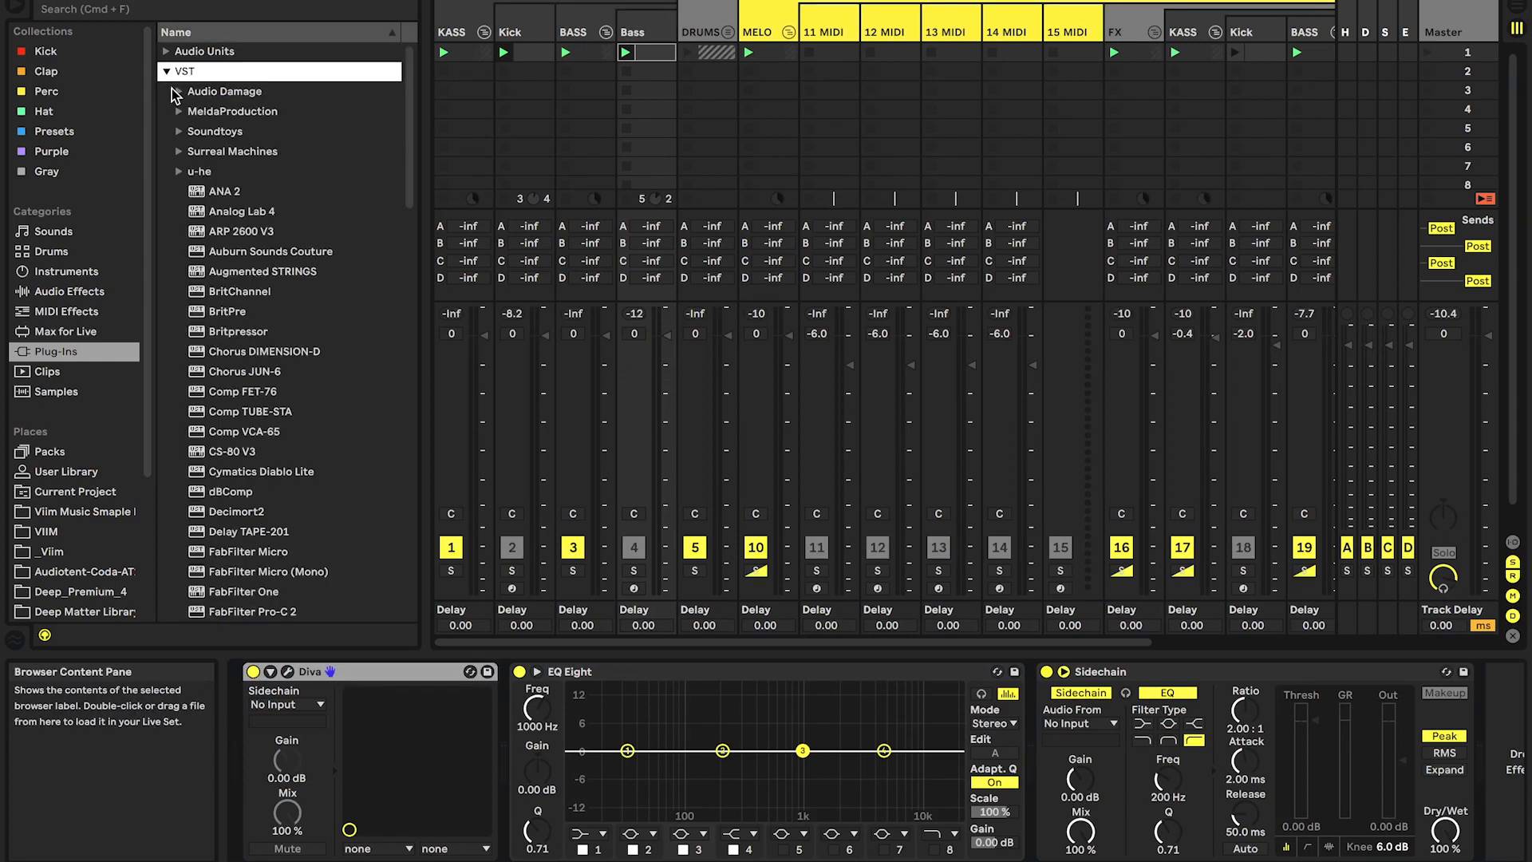
click(180, 131)
drag(249, 158, 510, 765)
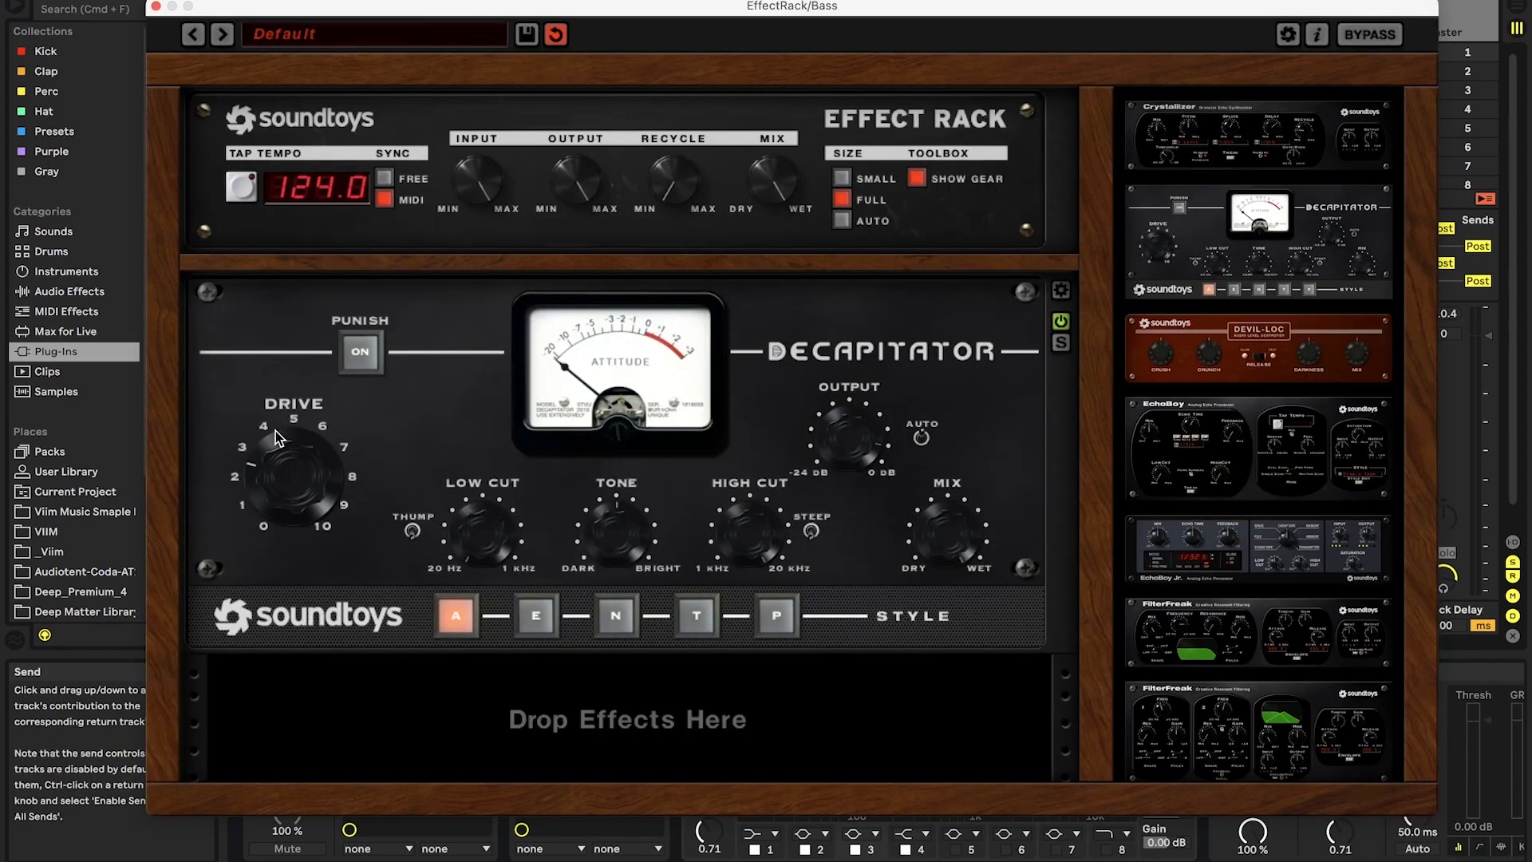
drag(275, 437, 332, 458)
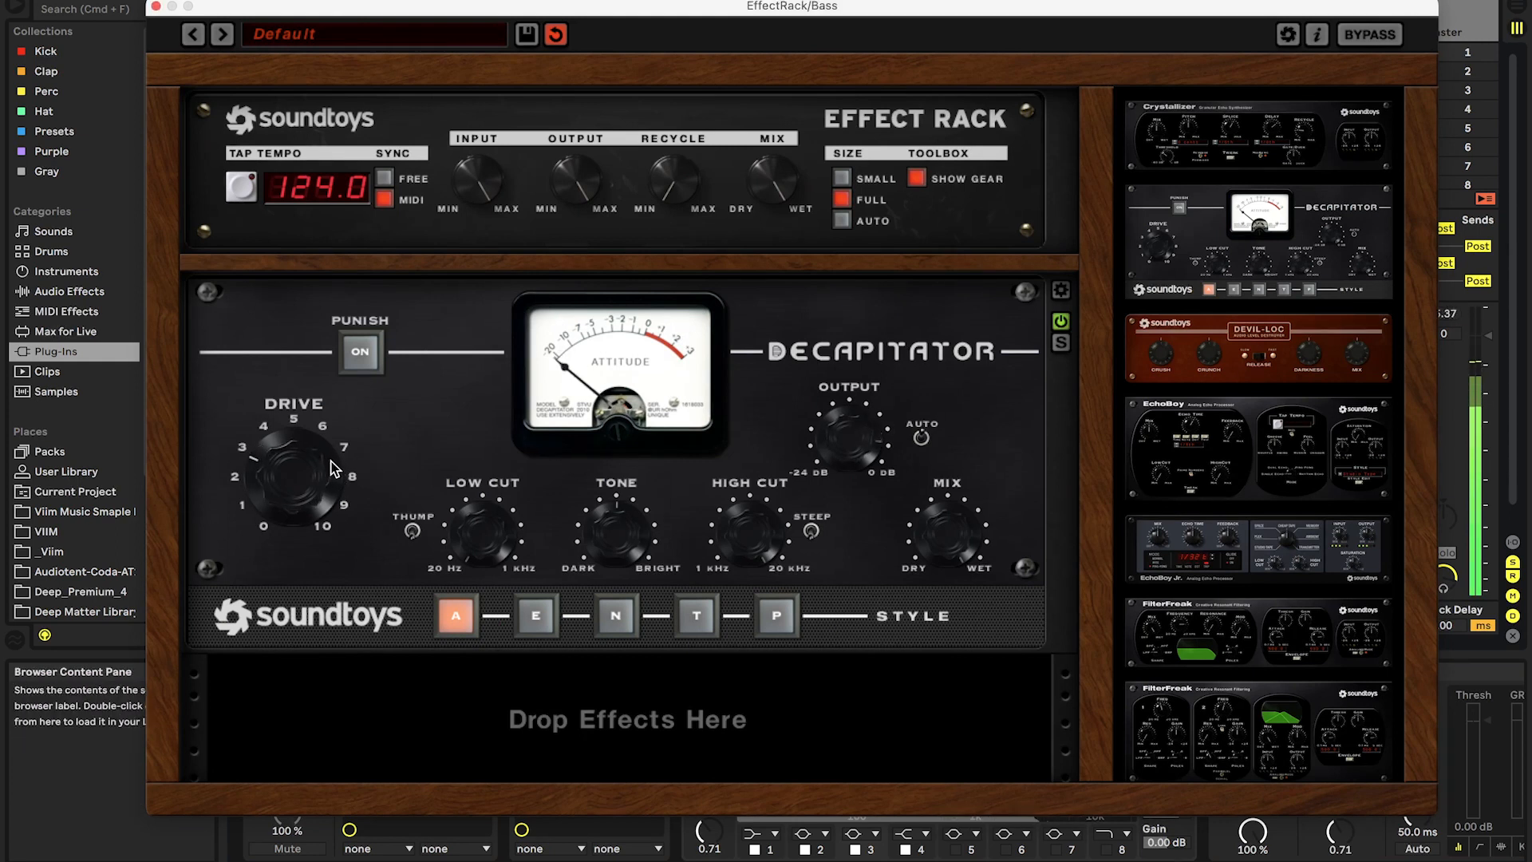
Bypass and re-enable the Decapitator to compare the bass with and without saturation, and close the rack window.
click(1063, 323)
click(1064, 323)
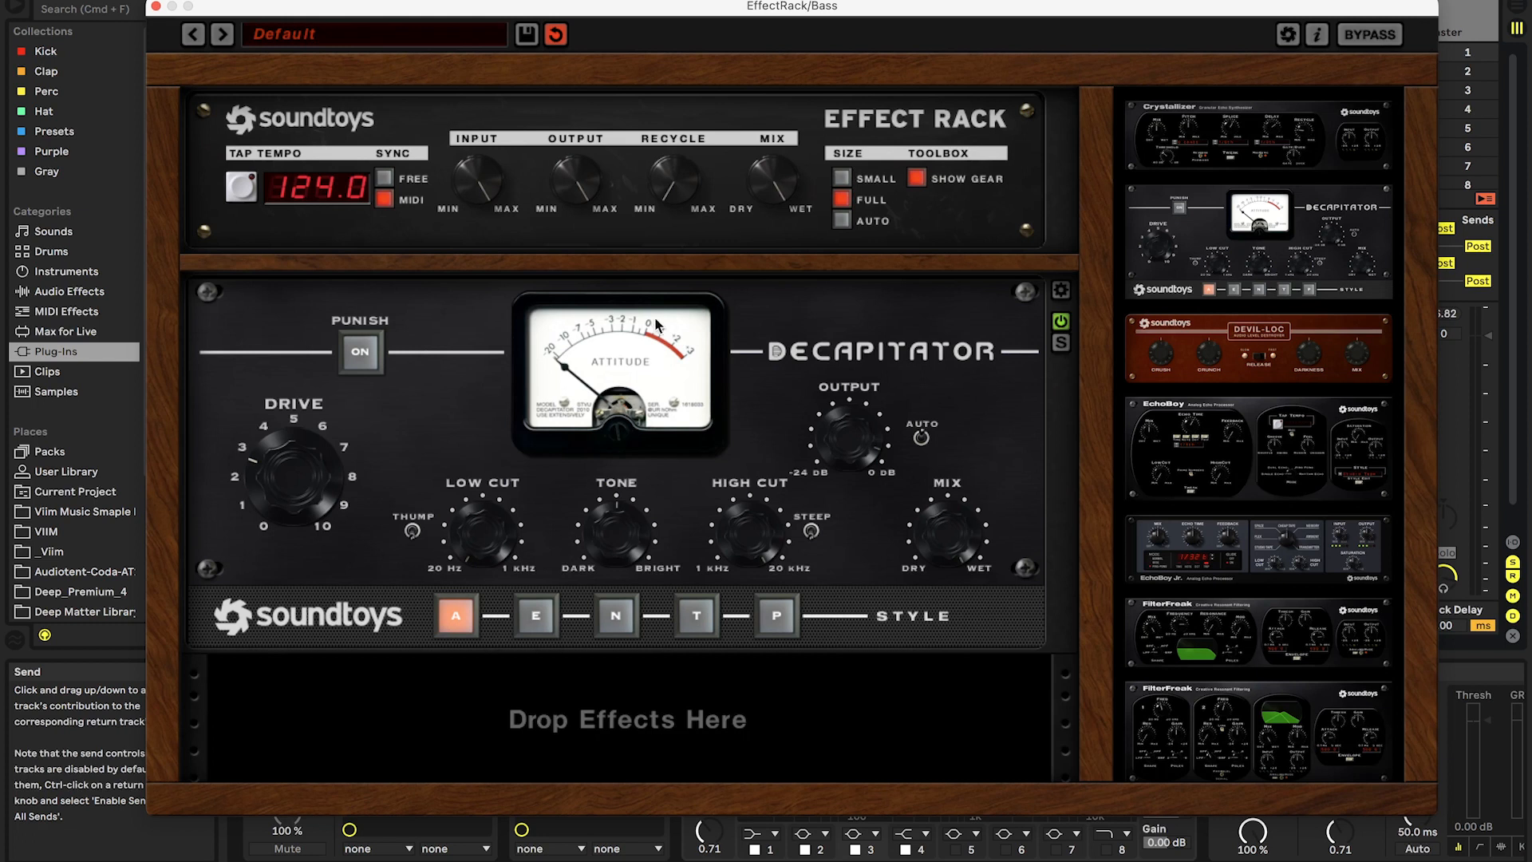
click(155, 8)
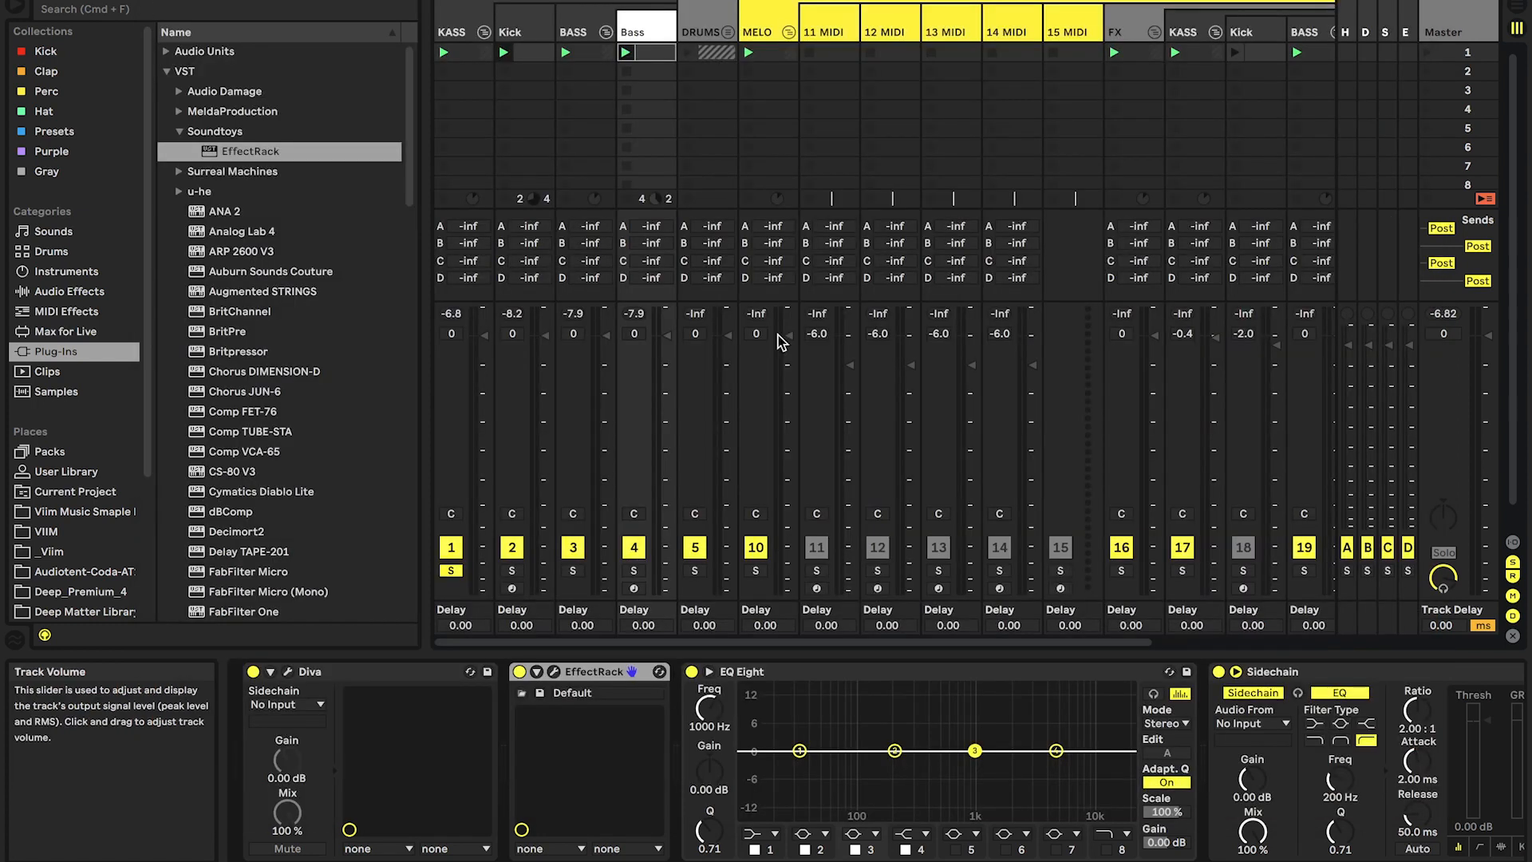
Reopen the EffectRack and add EchoBoy beneath the Decapitator.
key(super+alt+p)
drag(1180, 366, 926, 758)
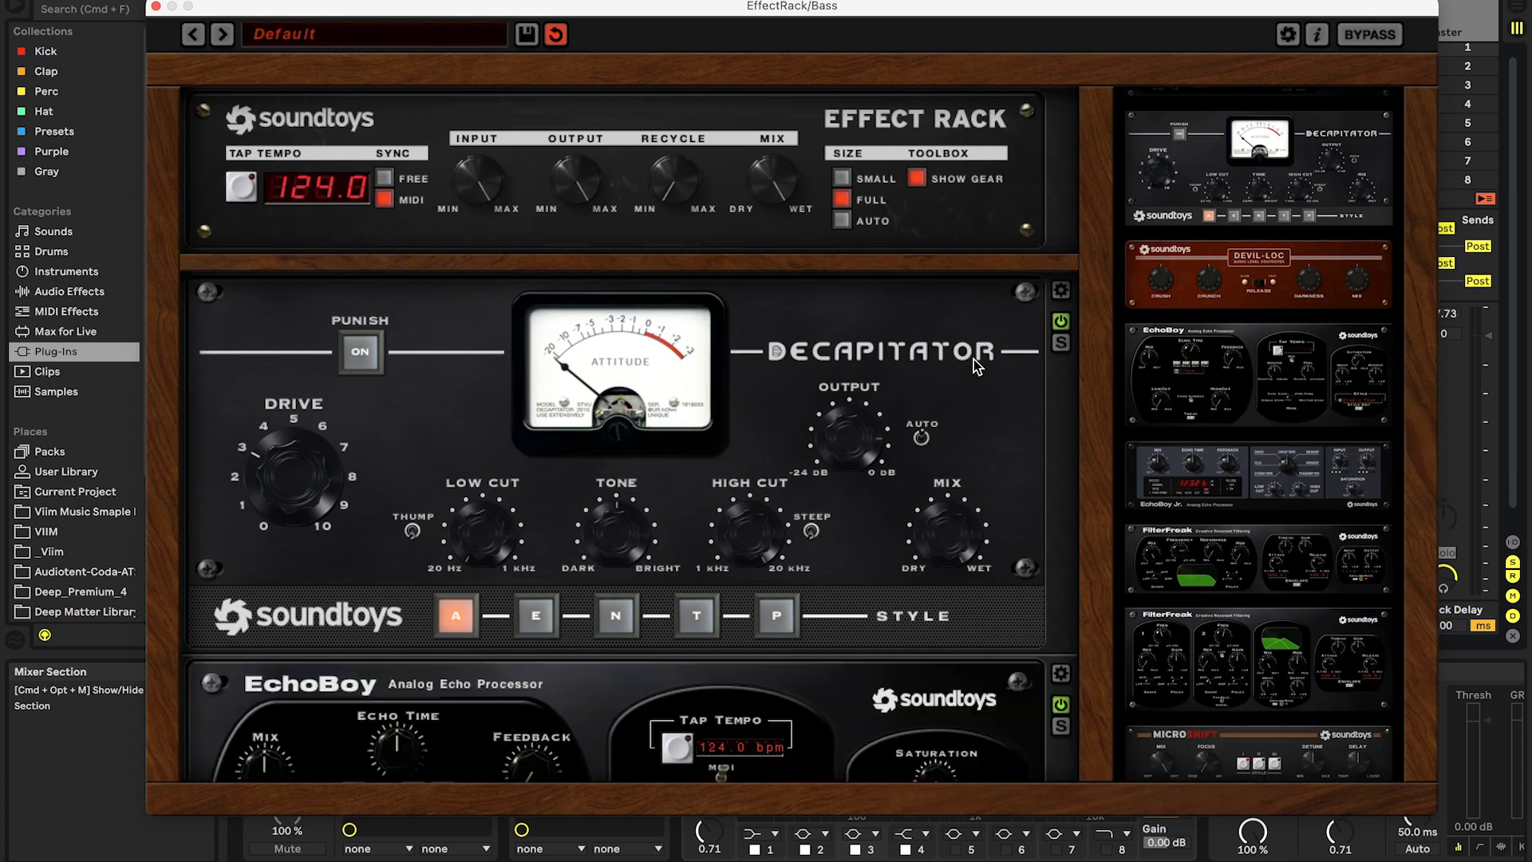
scroll(973, 359, down, 4)
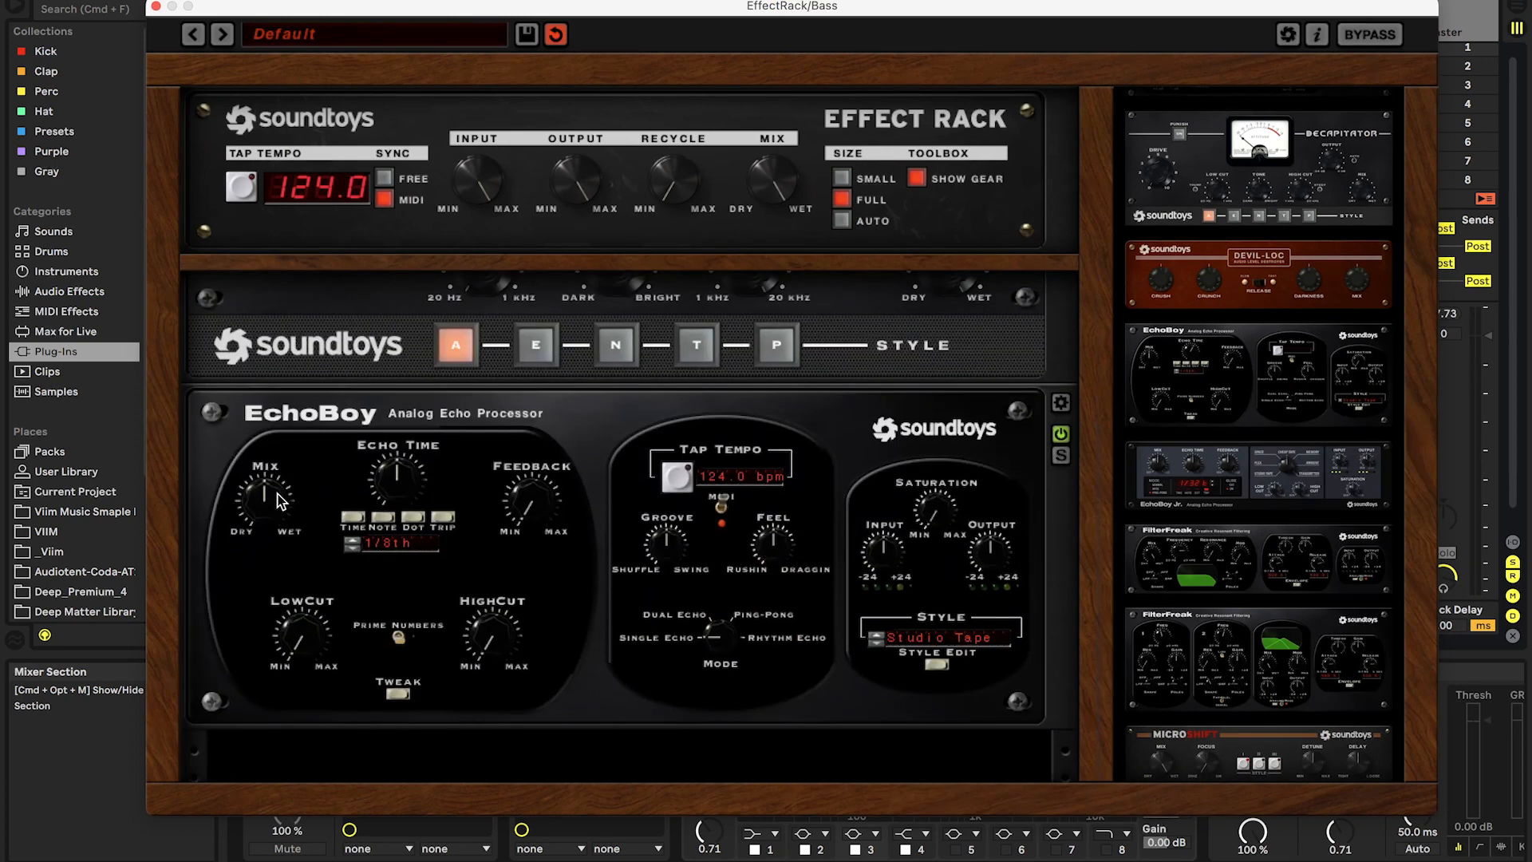
scroll(280, 501, down, 2)
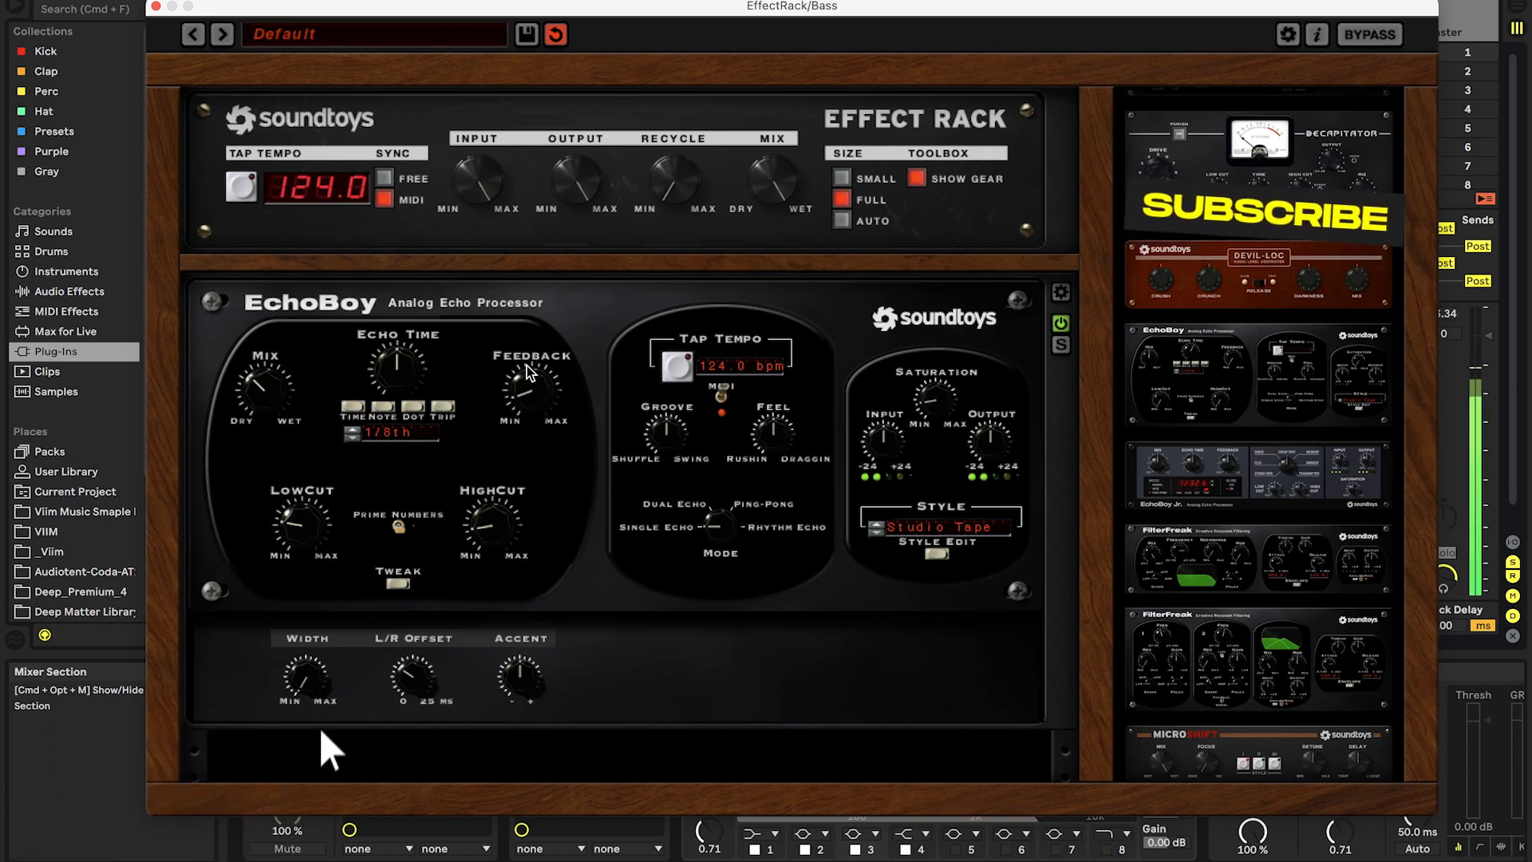
Bypass and re-enable EchoBoy to compare the bass with and without echo, and hide the rack window.
click(1062, 324)
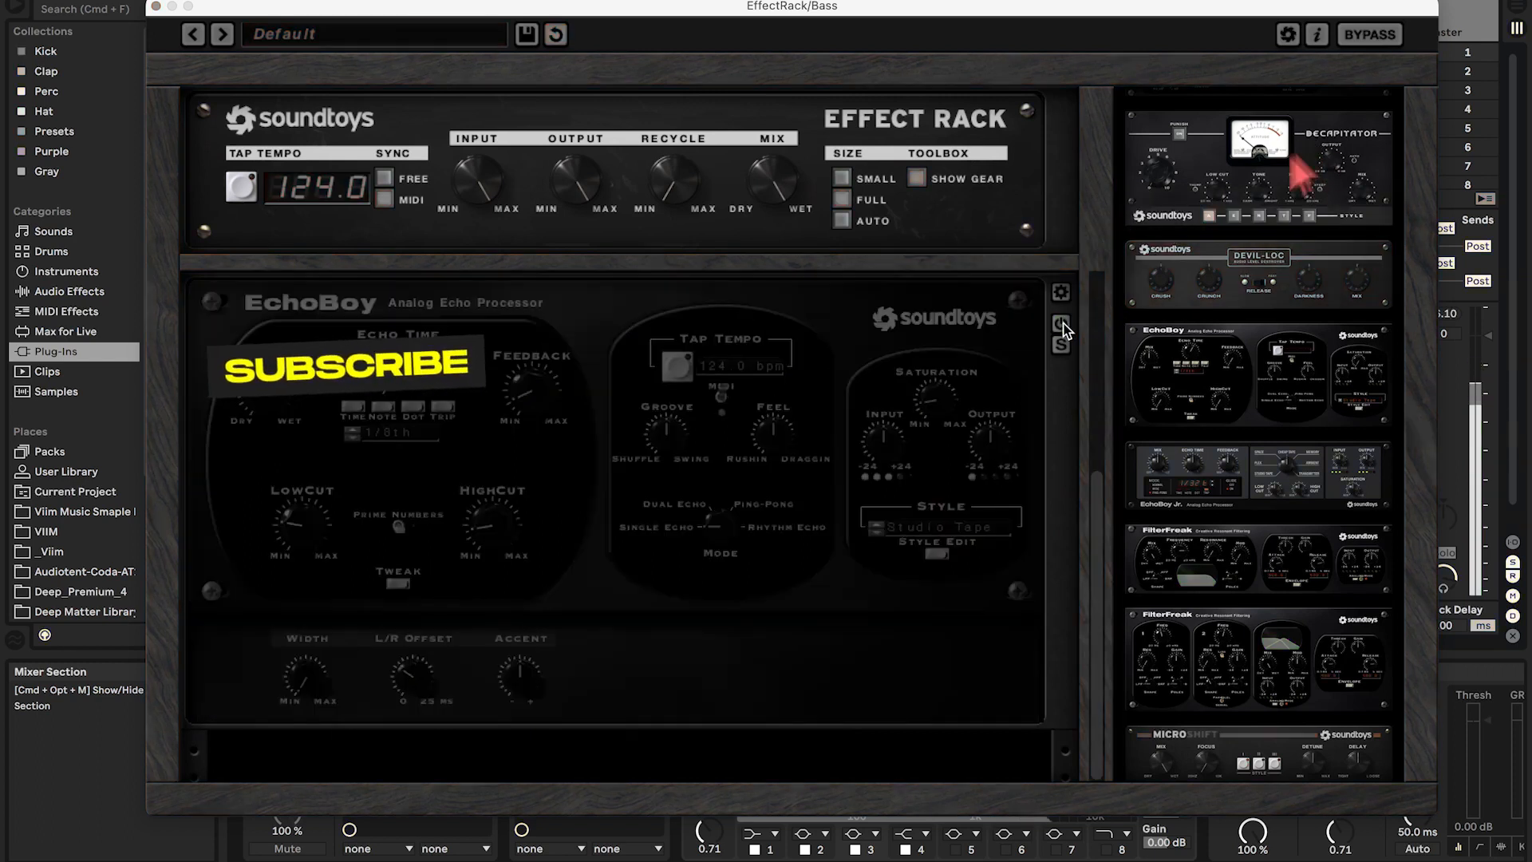
click(1061, 324)
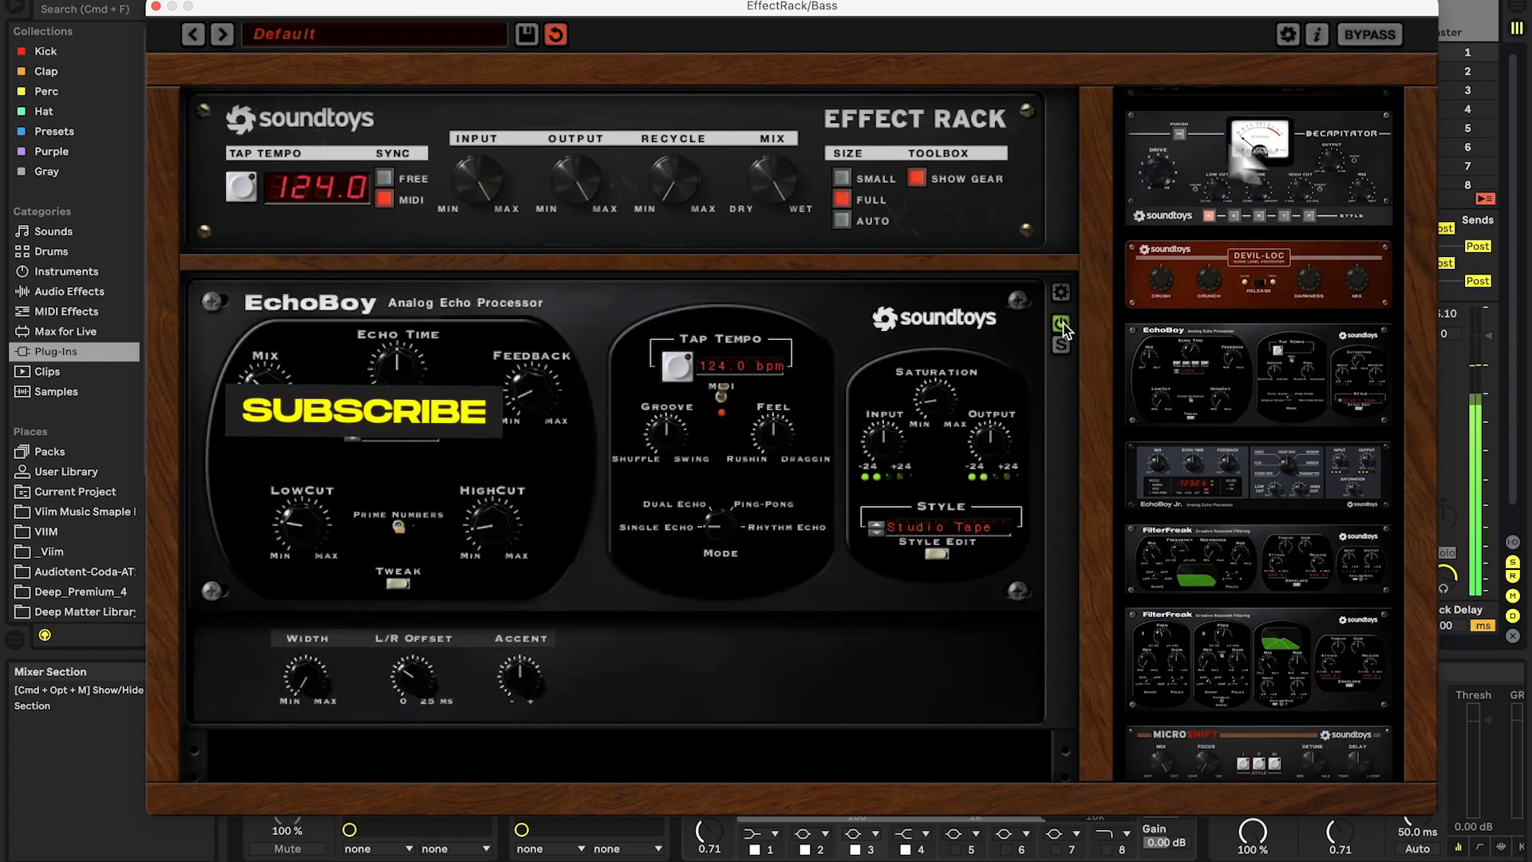
key(super+alt+p)
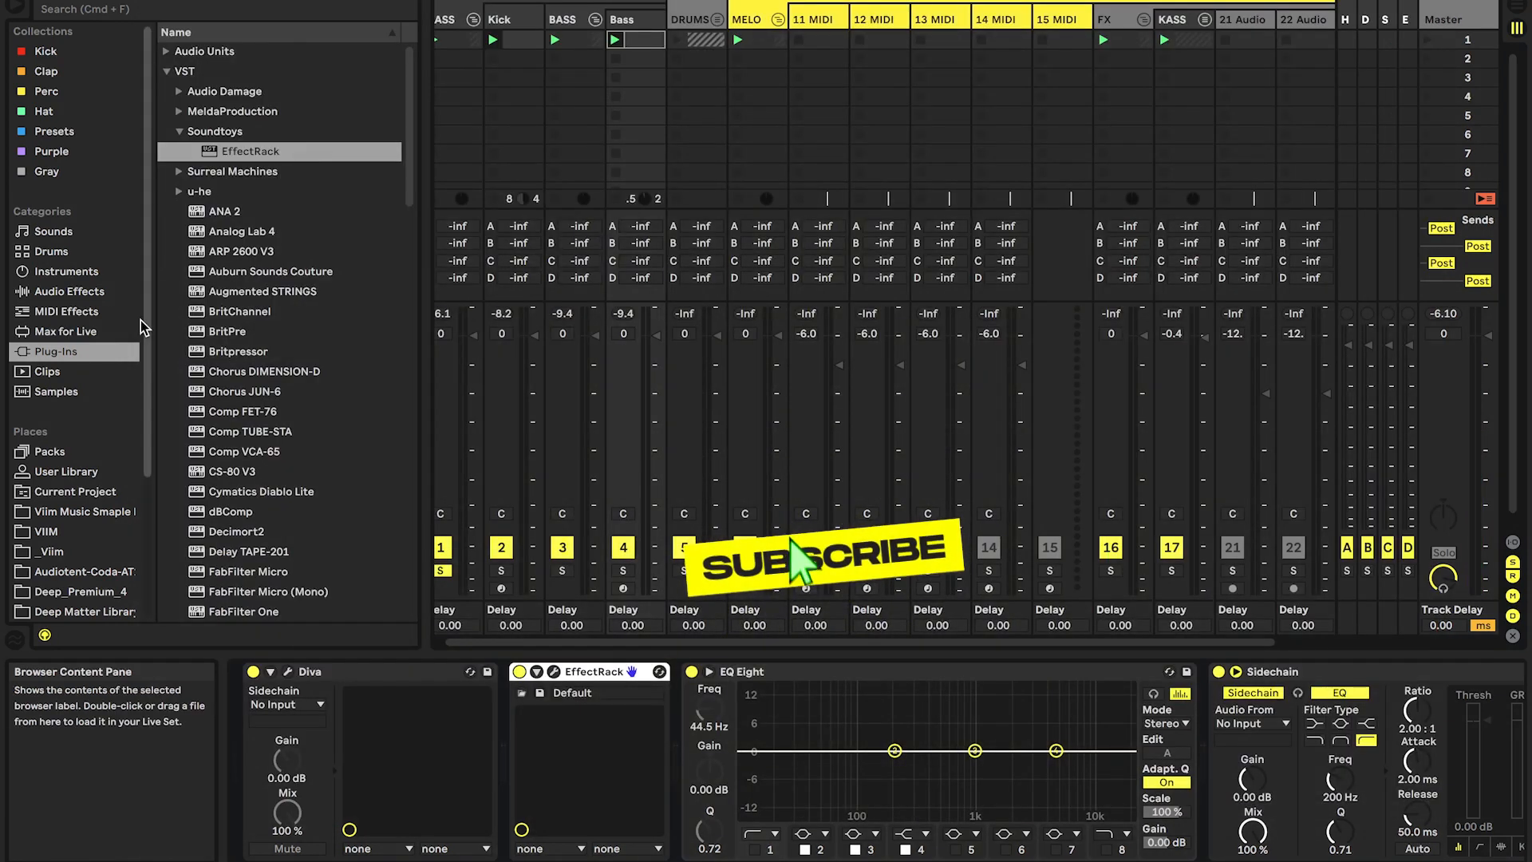
Insert the Drum Buss audio effect between EffectRack and EQ Eight on the Bass track.
click(112, 291)
scroll(335, 342, down, 2)
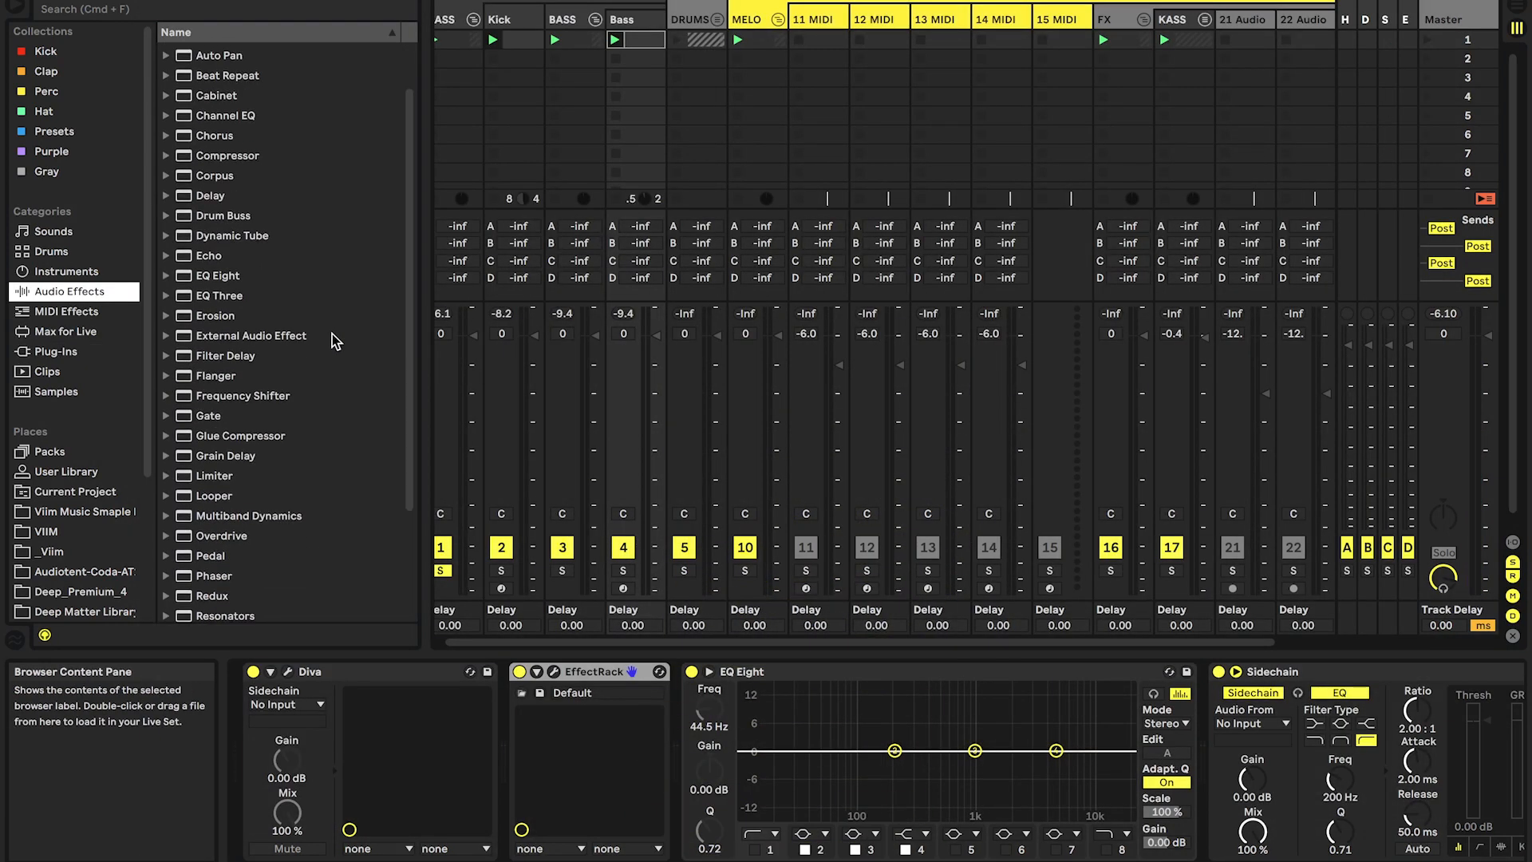
scroll(335, 342, down, 2)
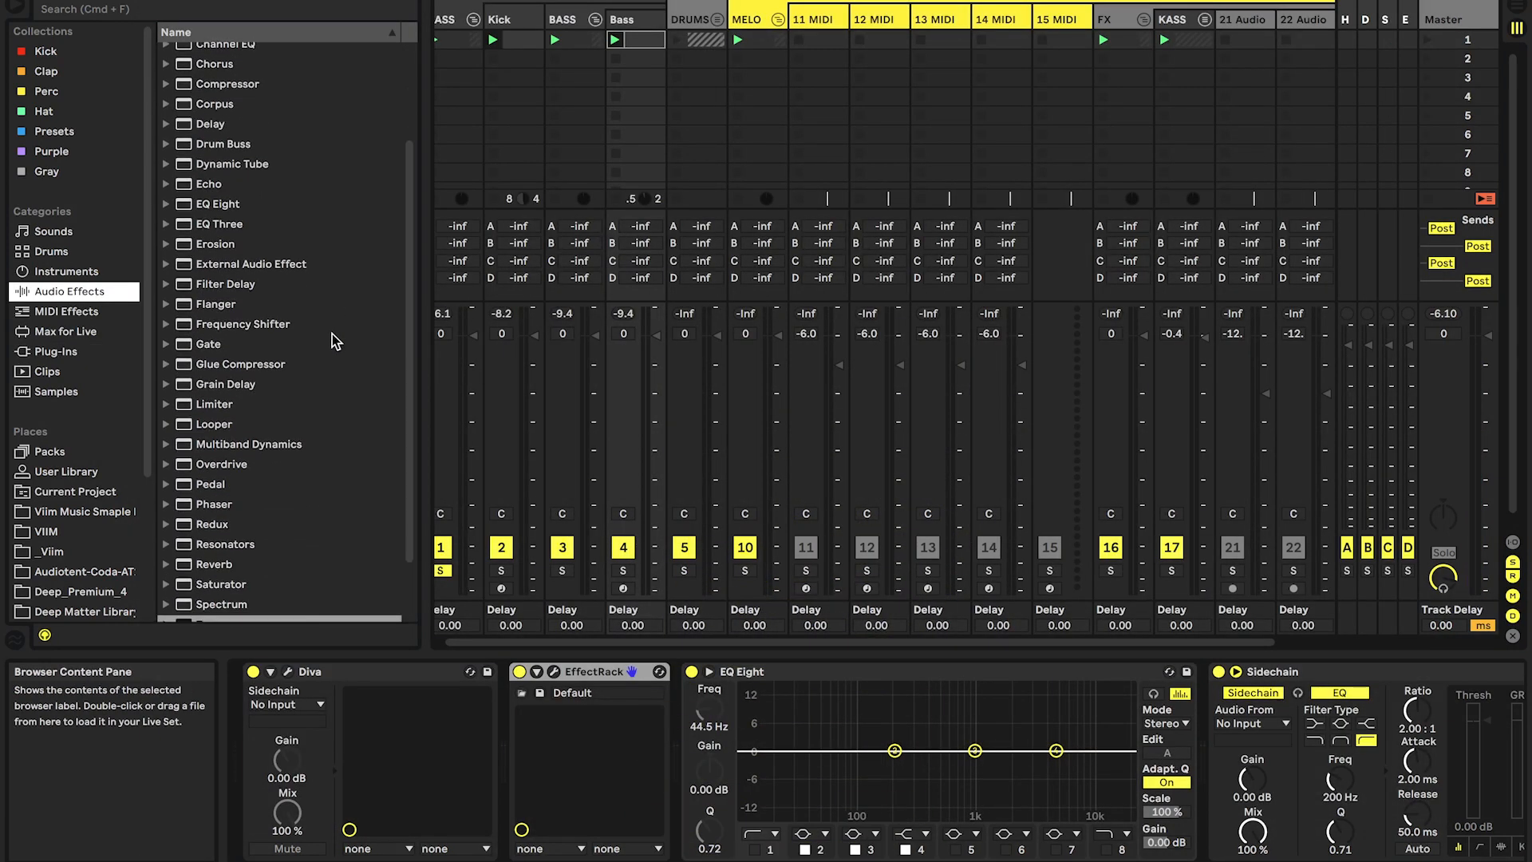
scroll(272, 379, up, 3)
scroll(271, 382, up, 1)
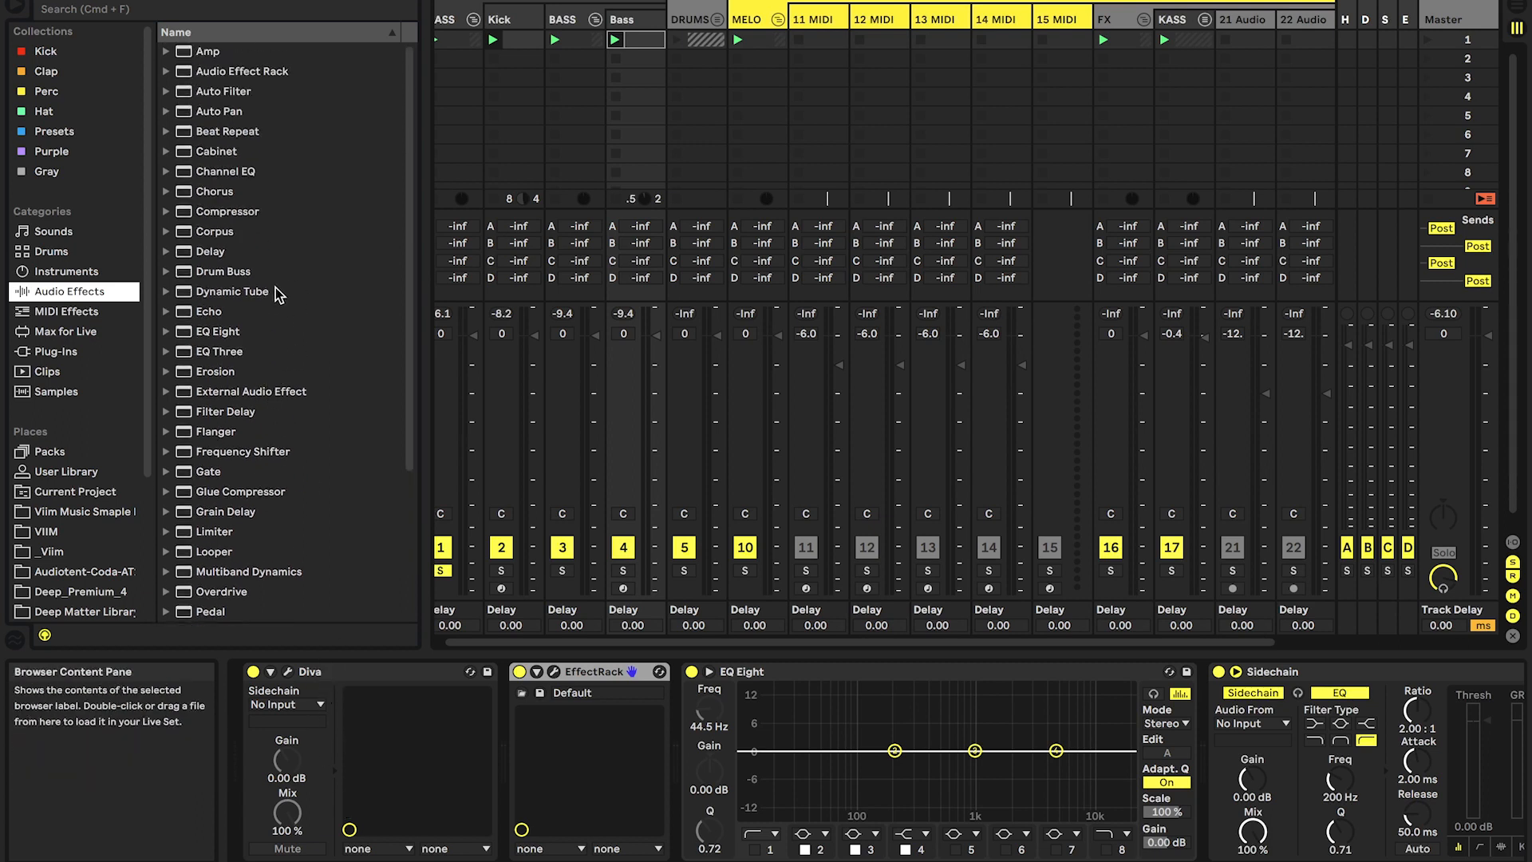
click(240, 279)
drag(573, 630, 678, 706)
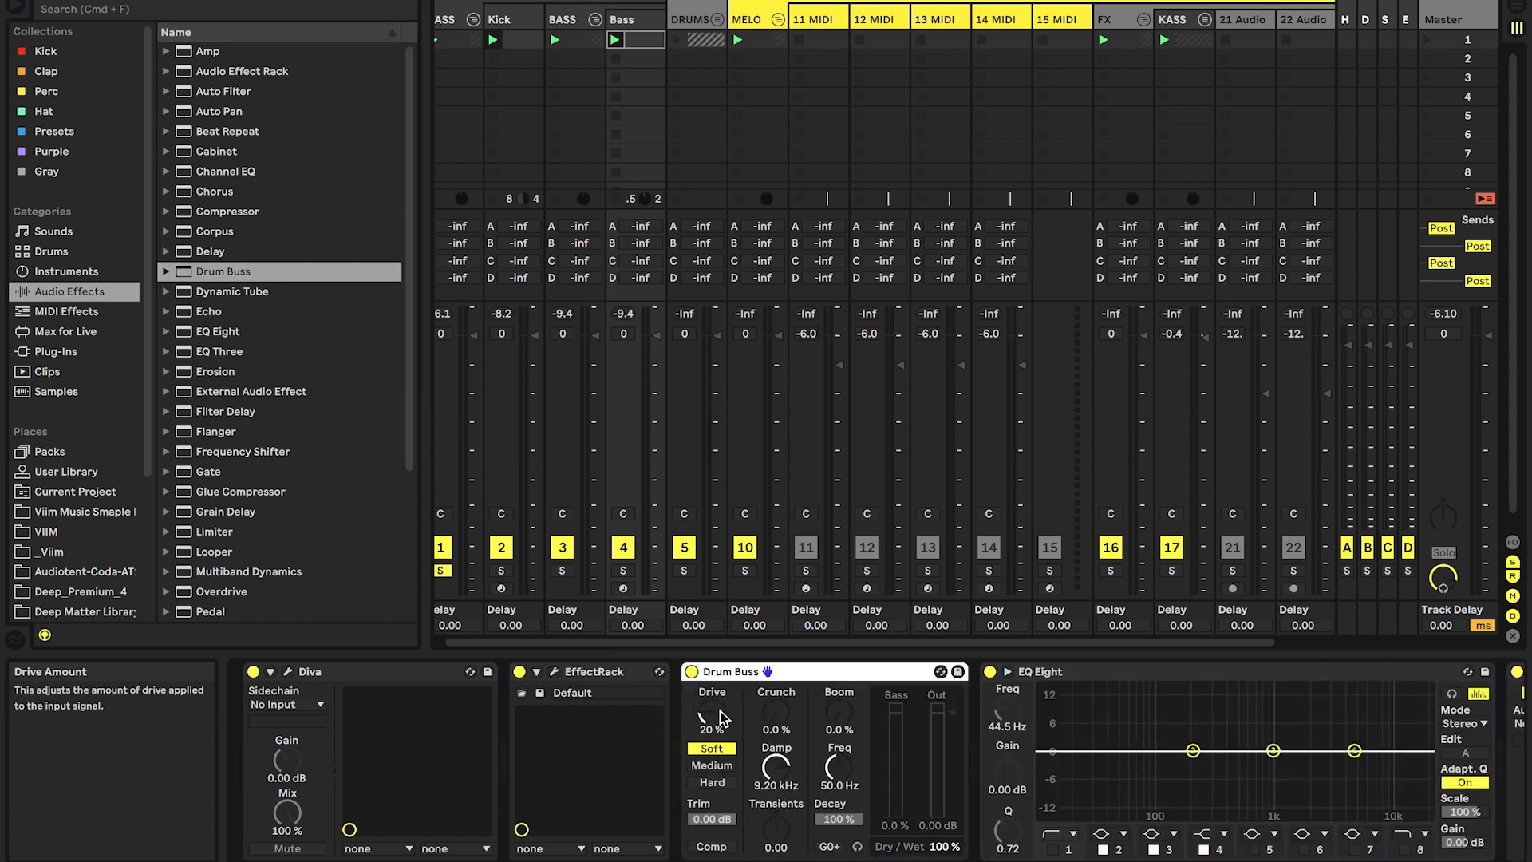
Fold the MELO group and set Drum Buss to 0% drive, 30% crunch, 3.66 kHz damp and 0.38 transients while playing.
click(778, 20)
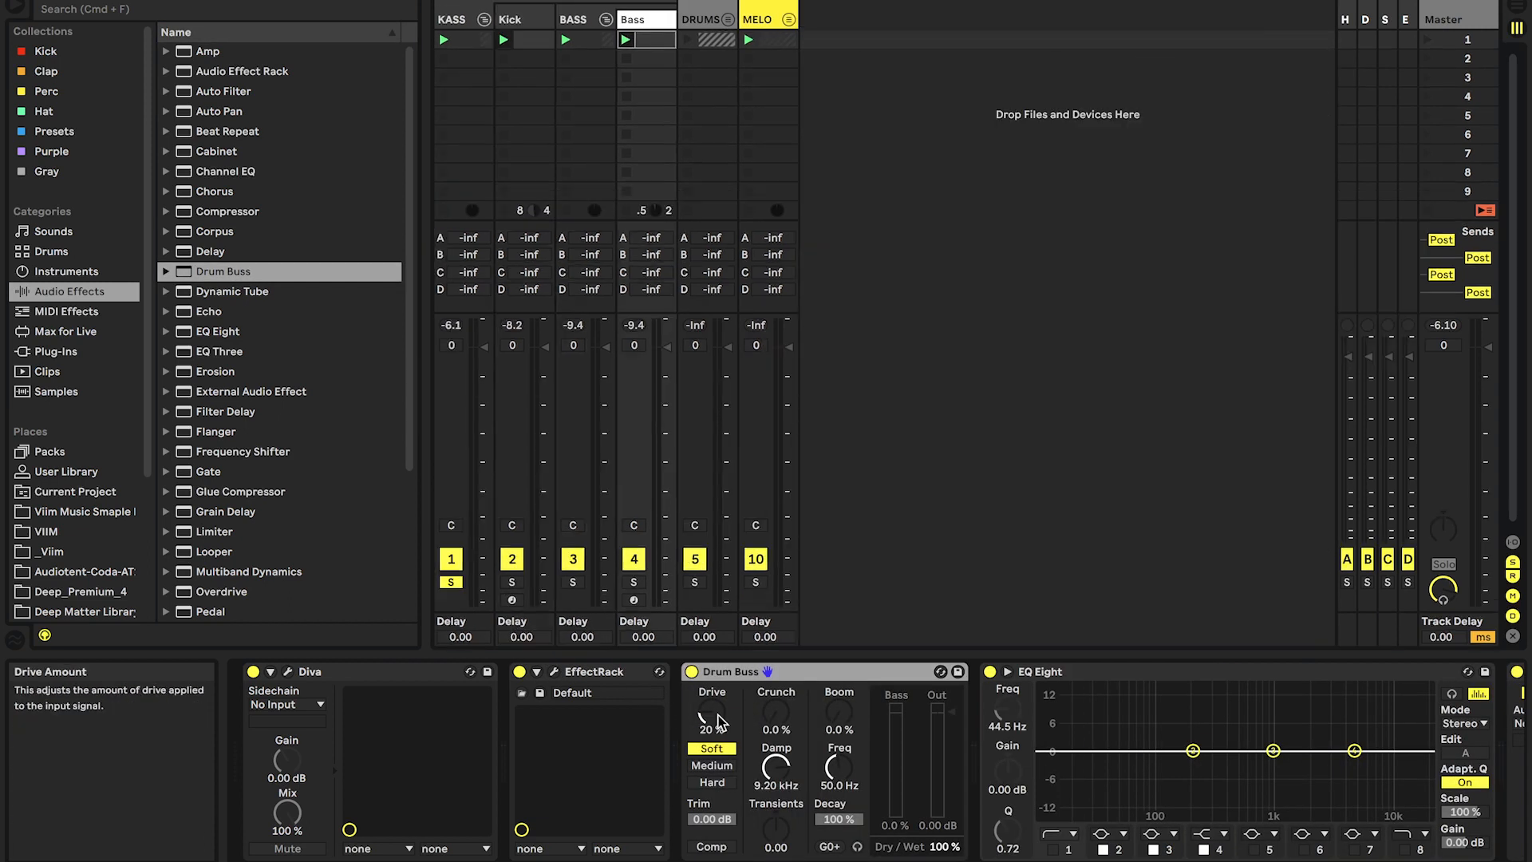
drag(721, 712, 720, 746)
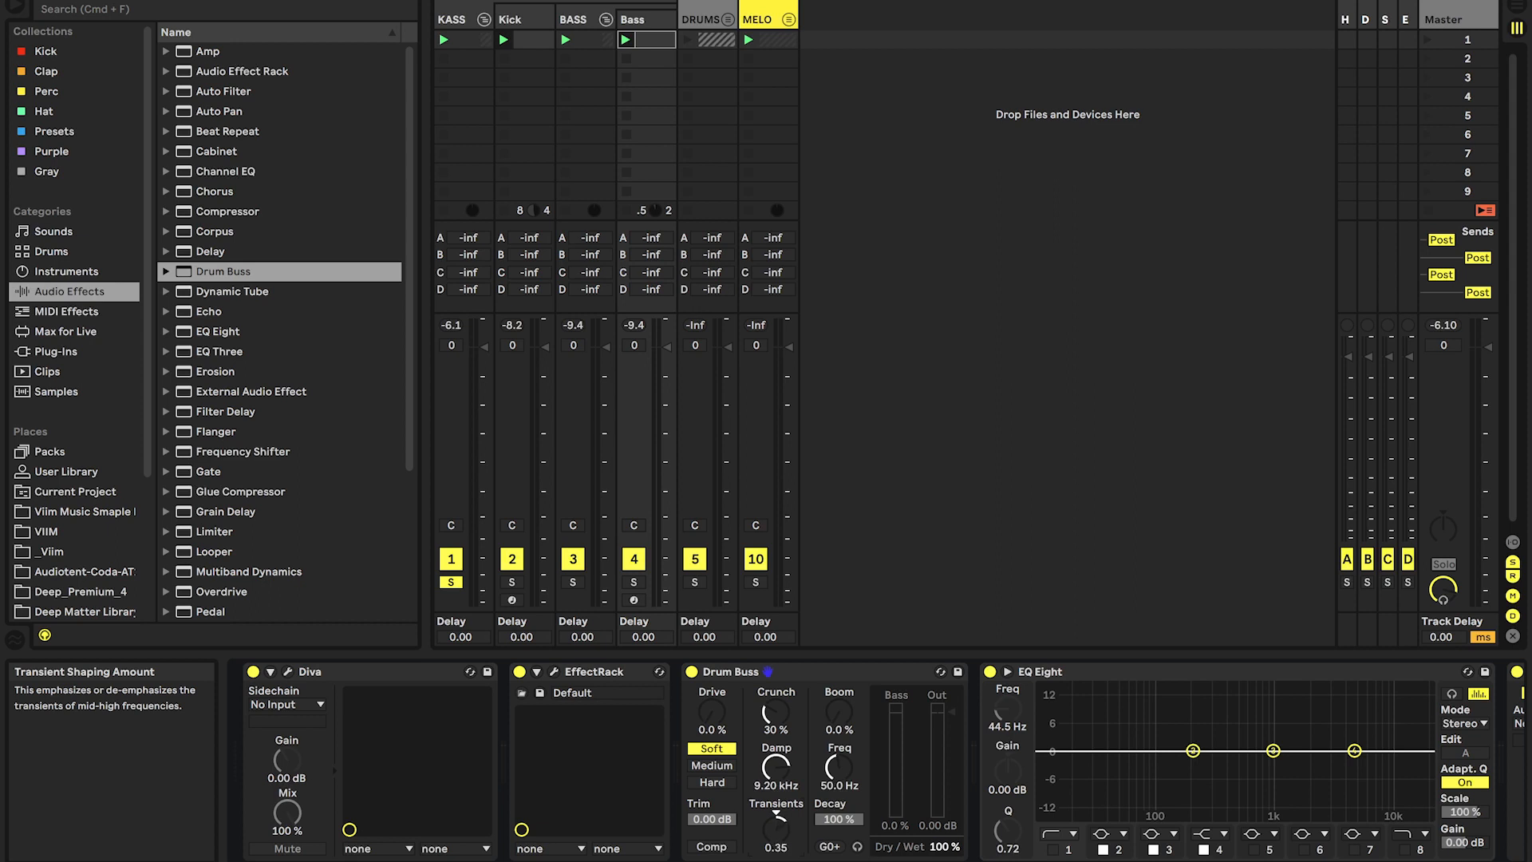
key(space)
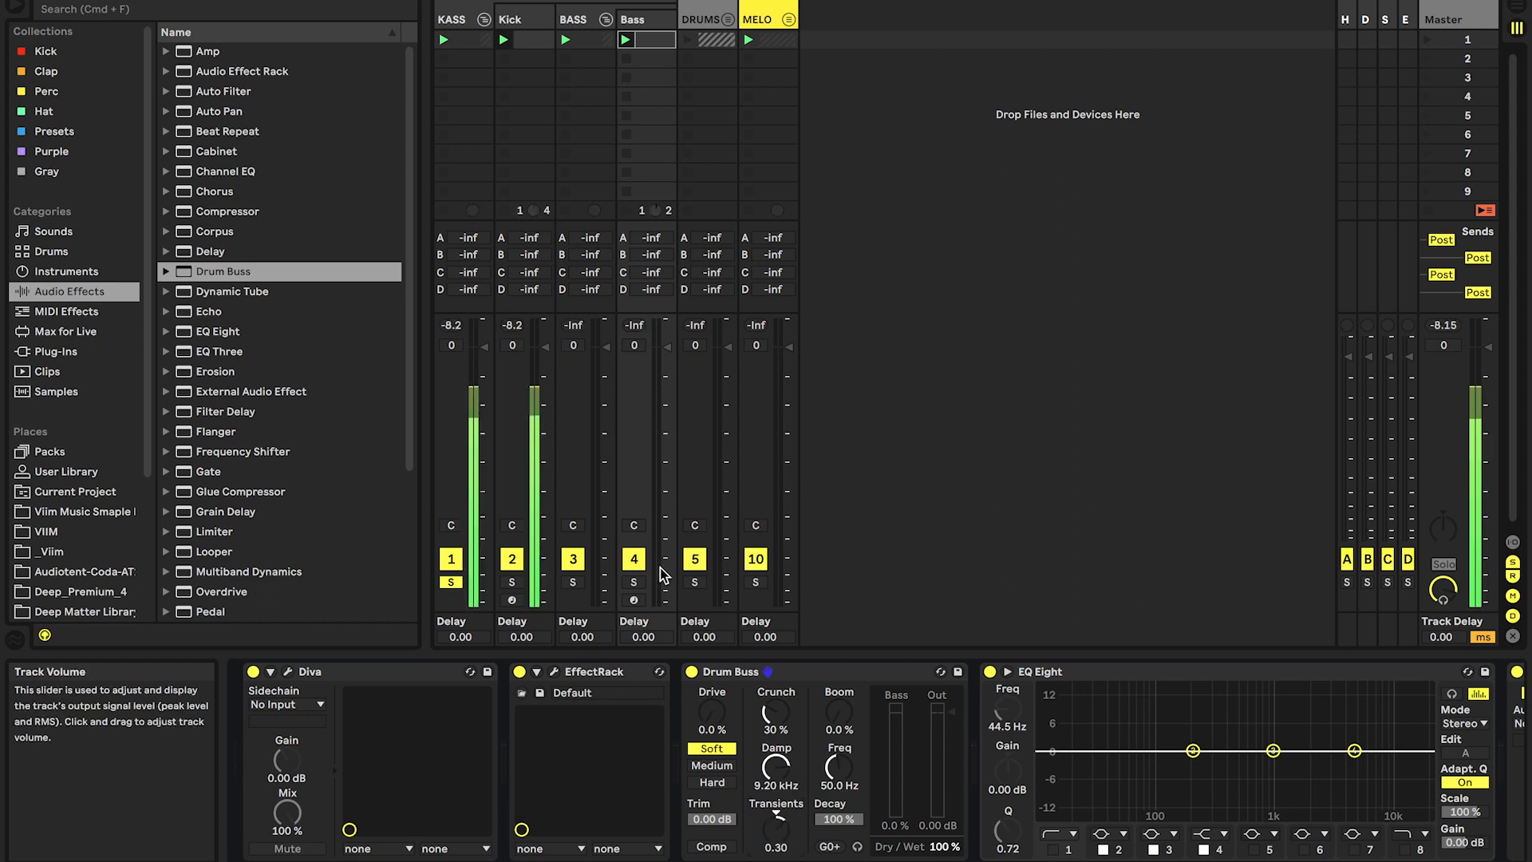
drag(775, 826, 776, 819)
drag(775, 764, 775, 778)
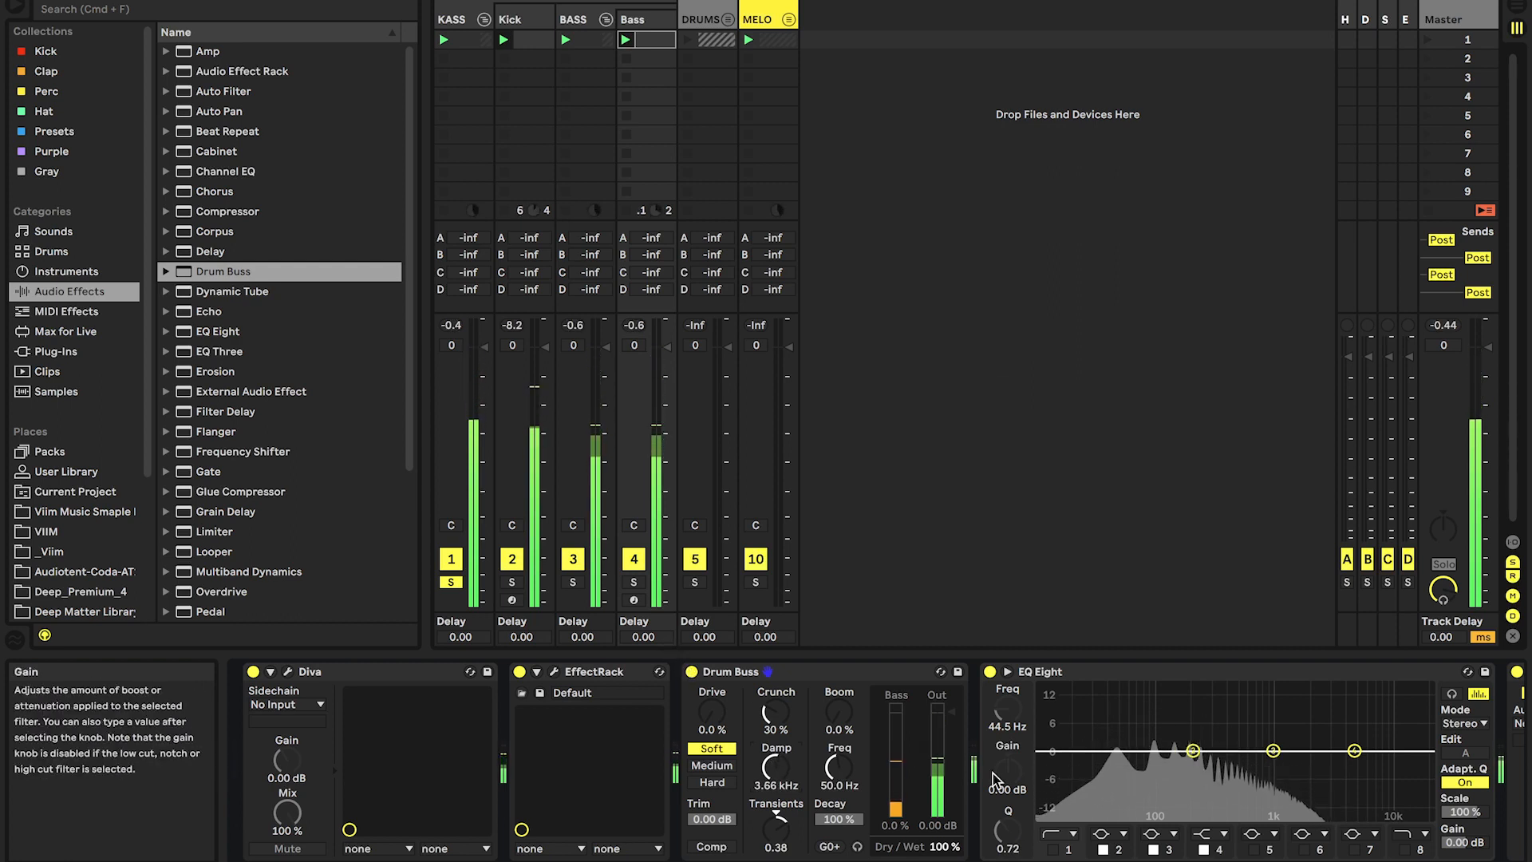
Adjust the Drum Buss output level, and bypass and re-enable the device to compare the bass with and without it.
mouse_move(950, 710)
mouse_down()
mouse_move(949, 727)
mouse_move(949, 710)
mouse_up()
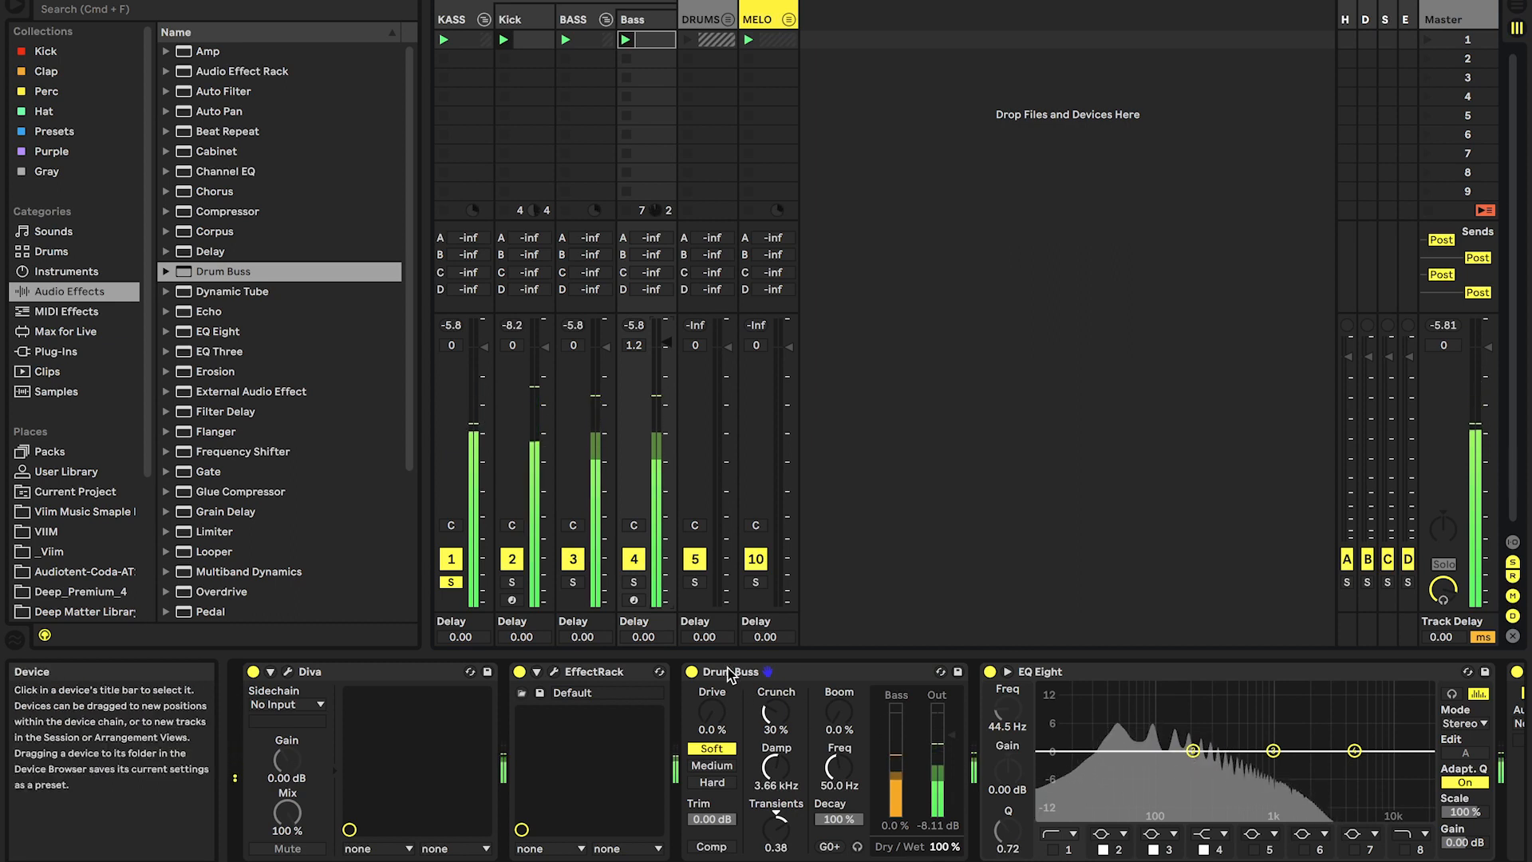
click(691, 671)
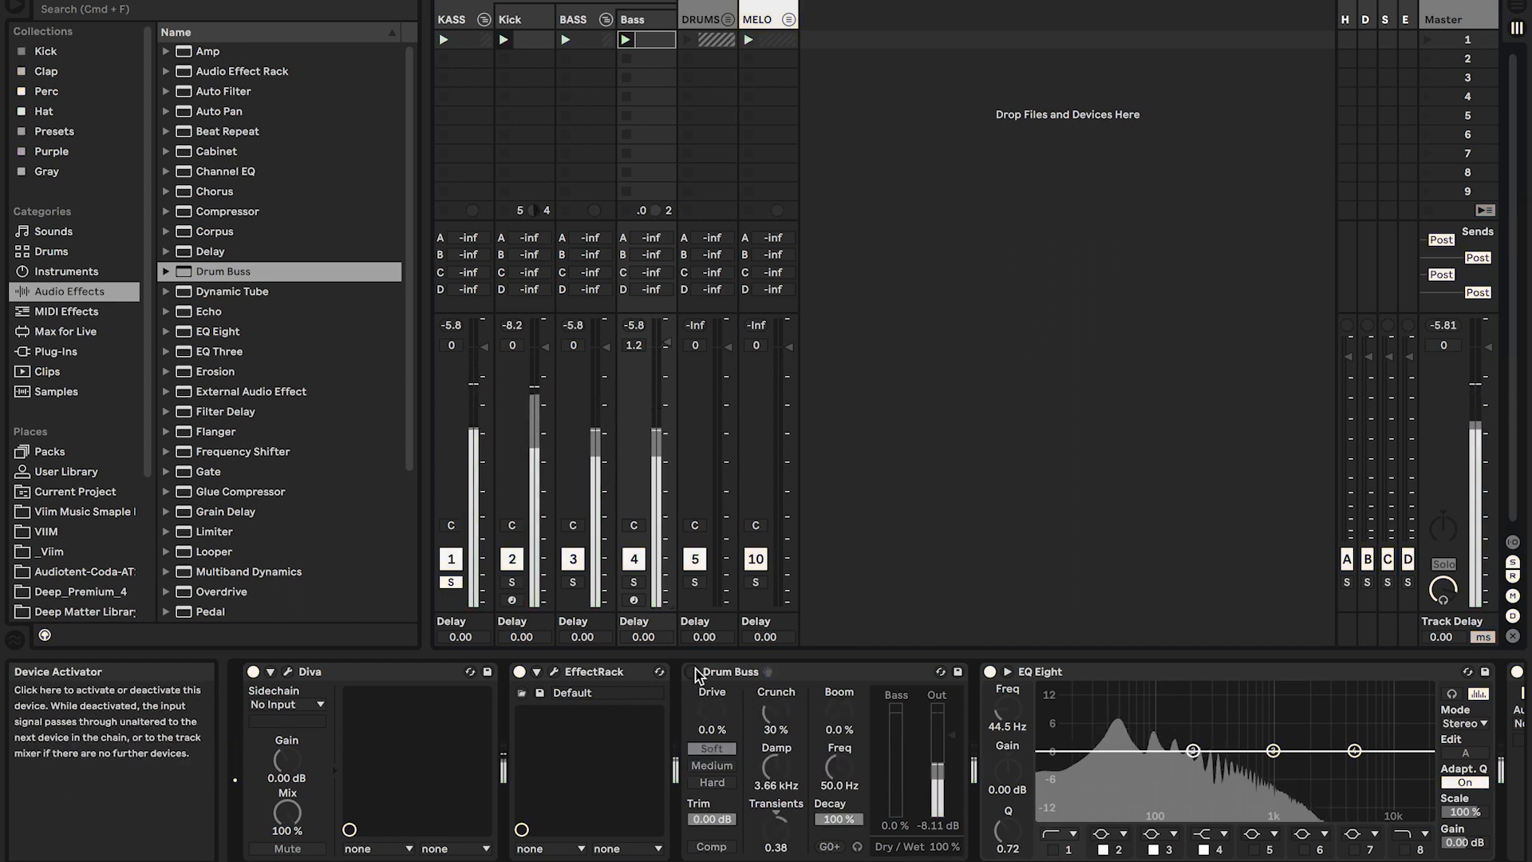
click(691, 671)
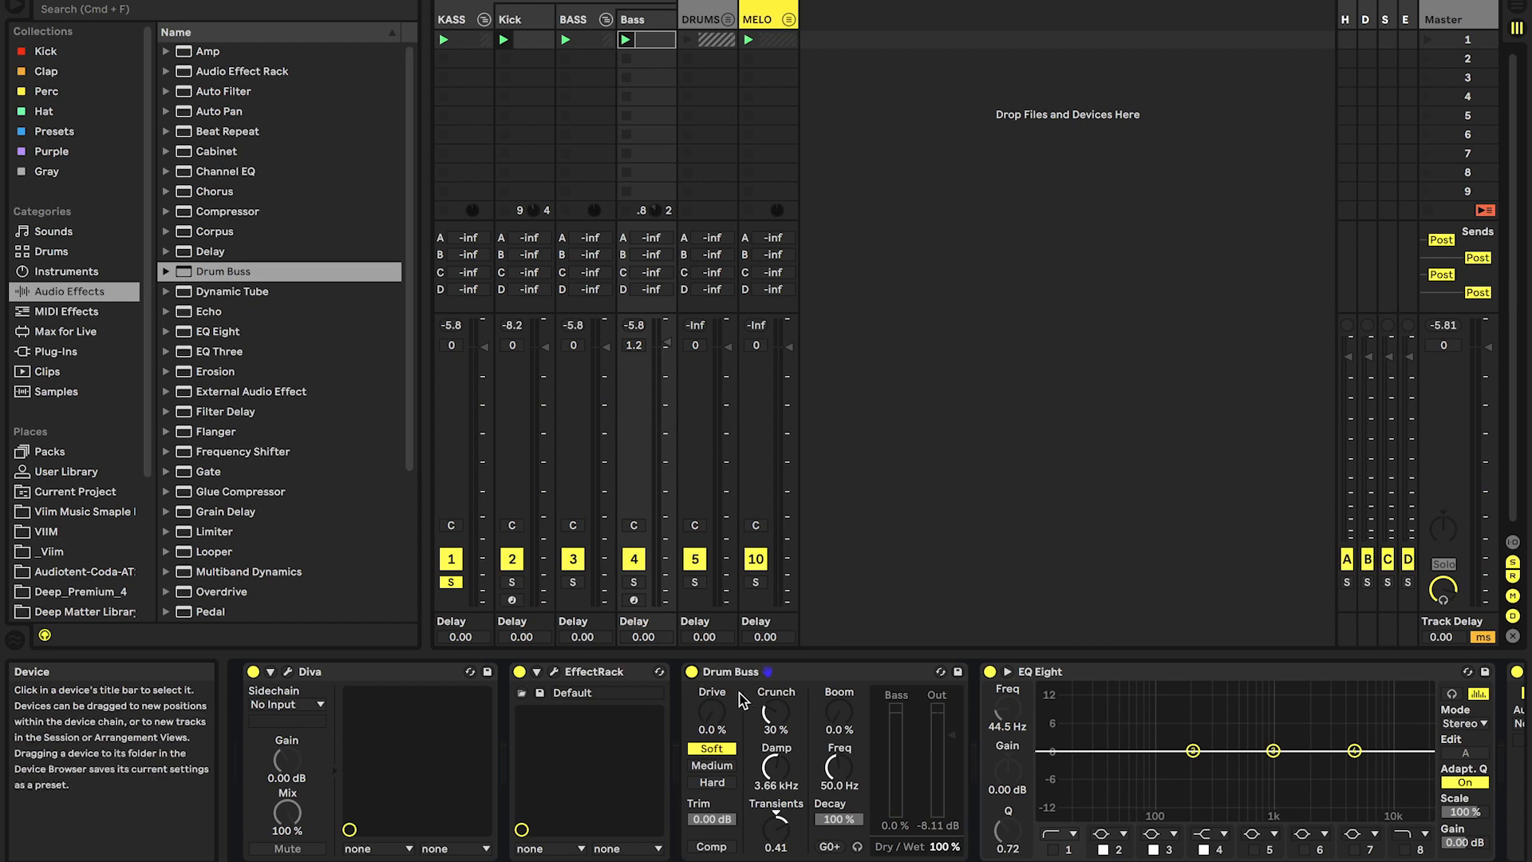
Shape the Bass track's EQ Eight with a low cut at about 49.5 Hz and boosts of 1.86 dB at 267 Hz and 1.12 dB at 758 Hz.
scroll(745, 701, right, 5)
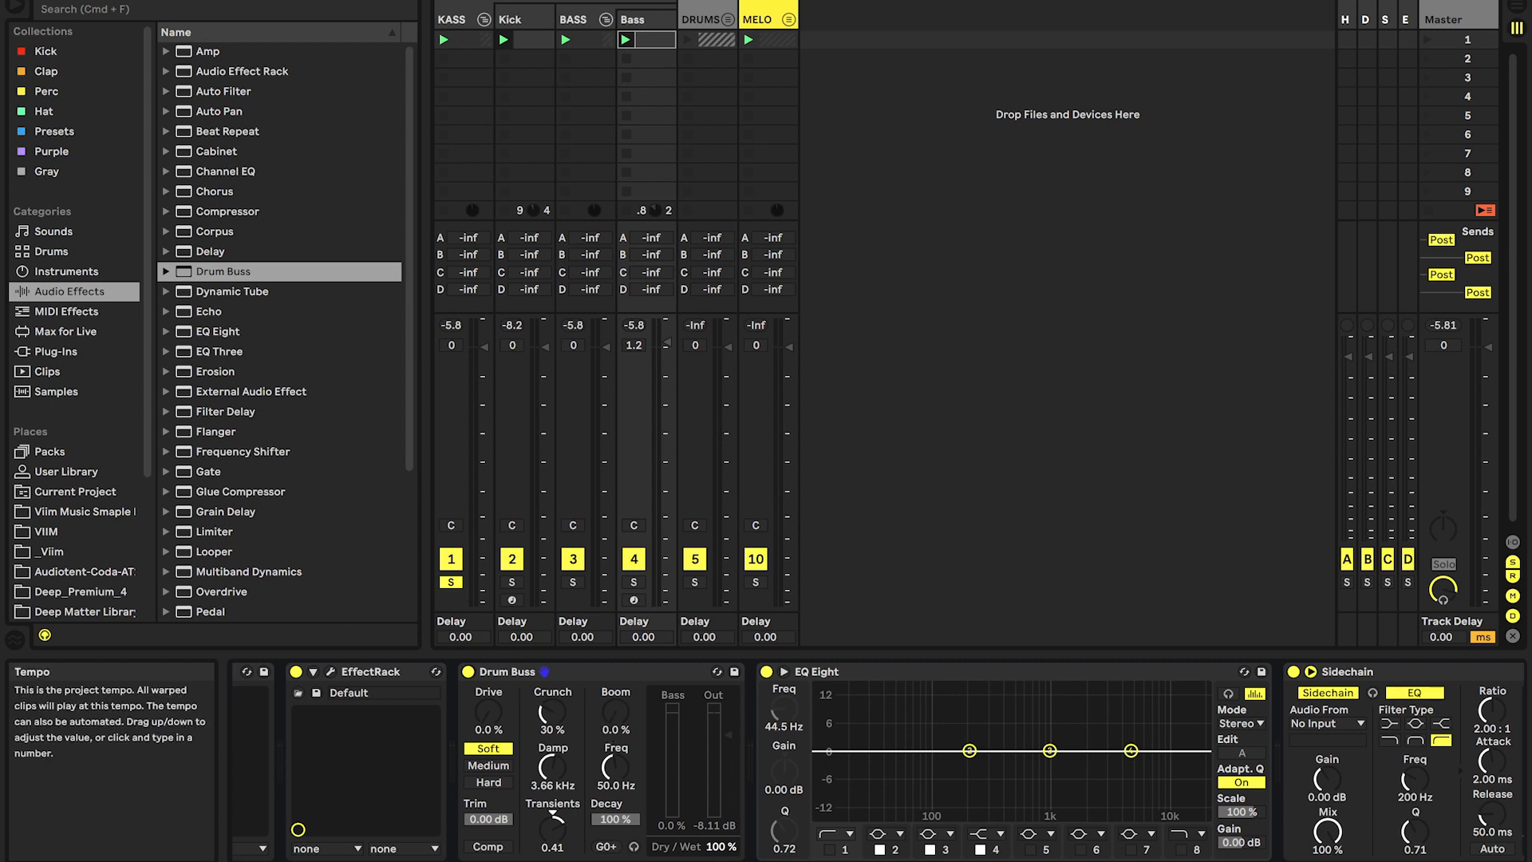
scroll(951, 828, right, 3)
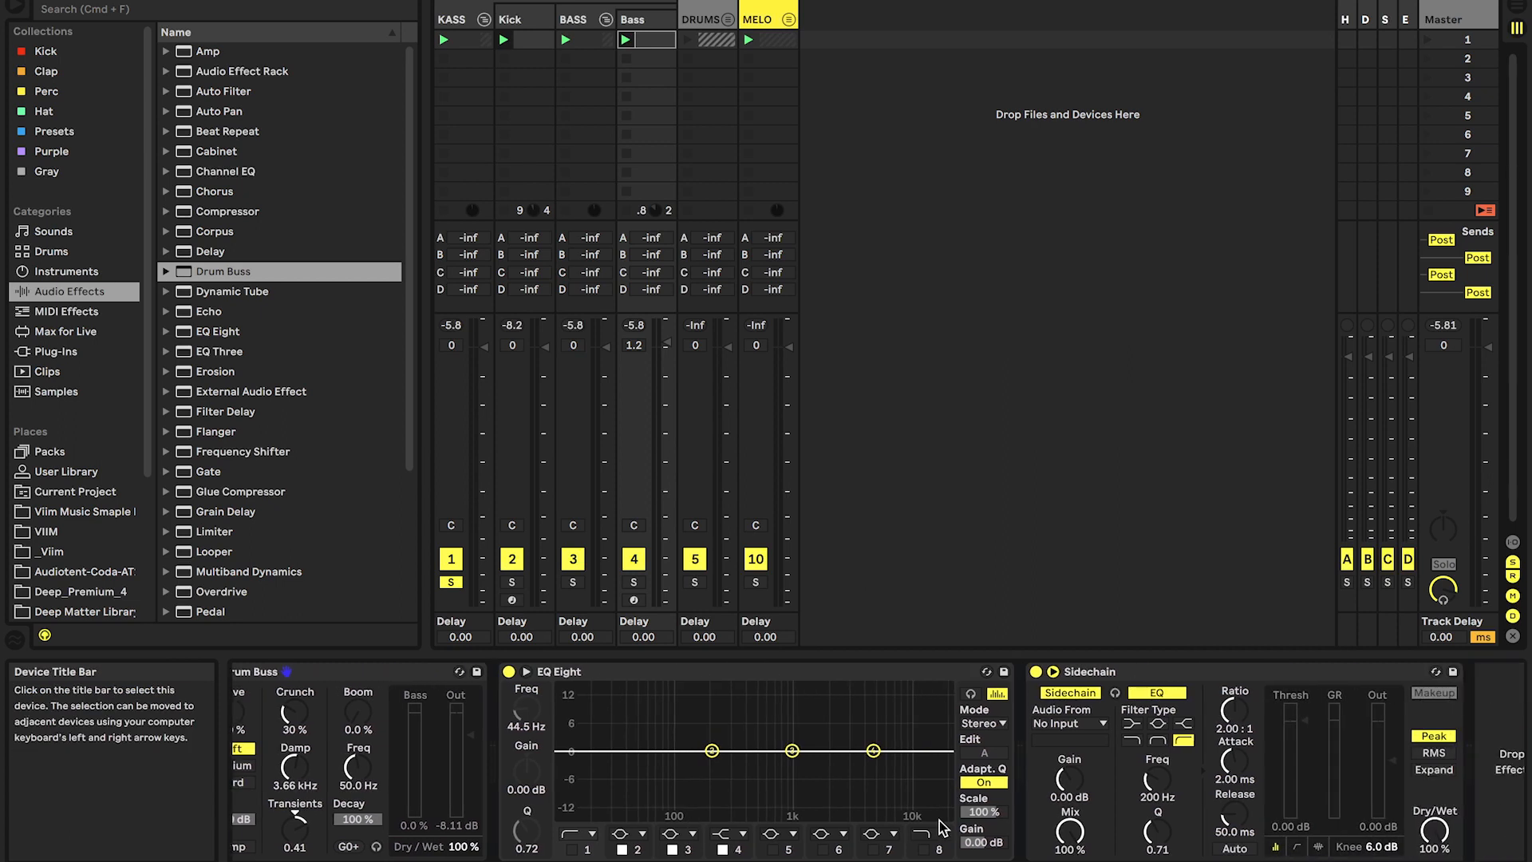
click(571, 849)
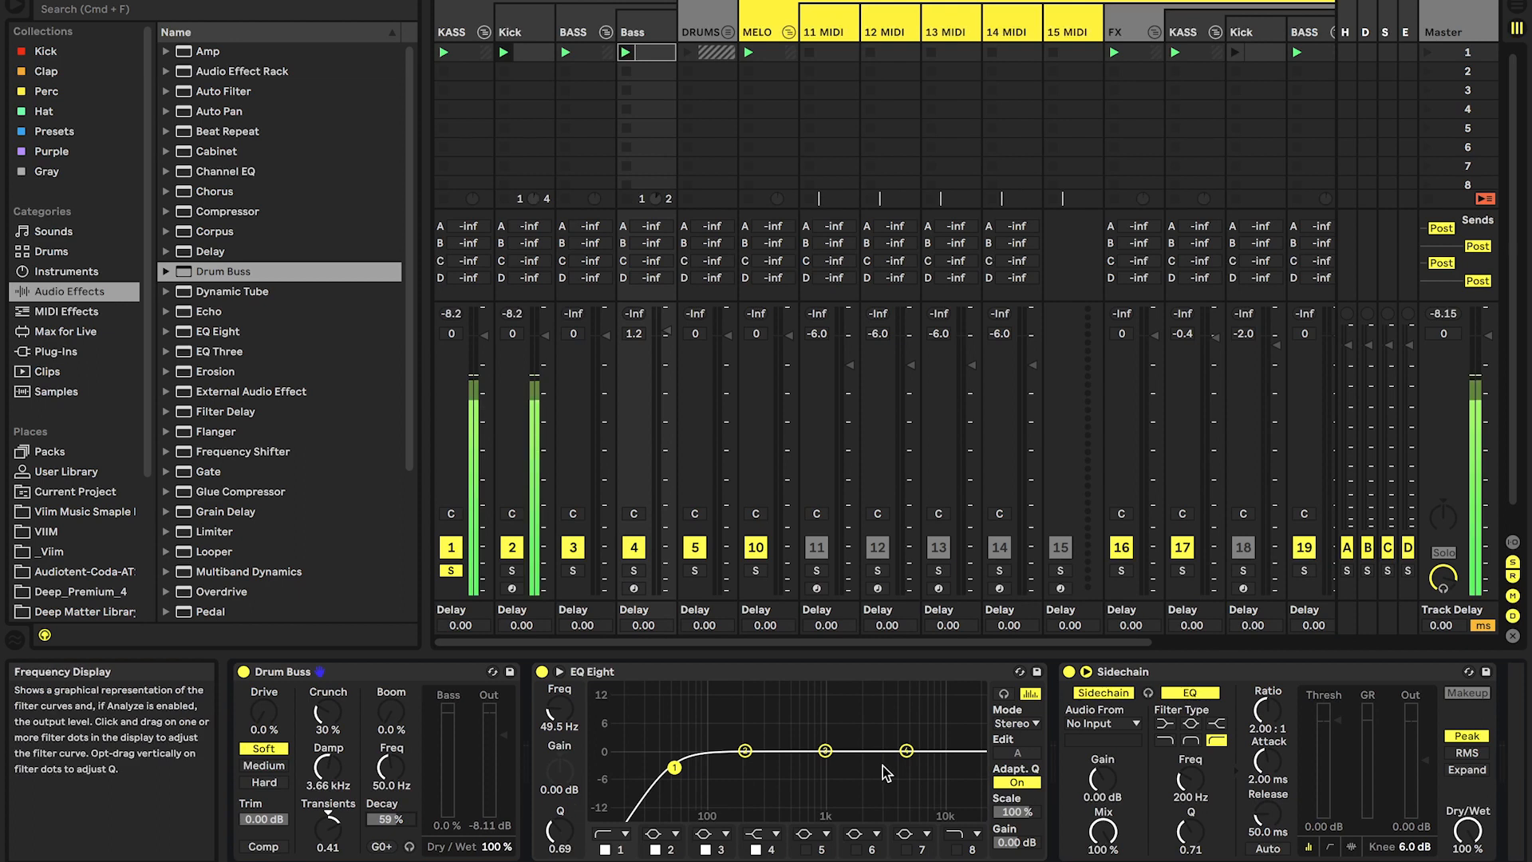
drag(827, 754, 759, 742)
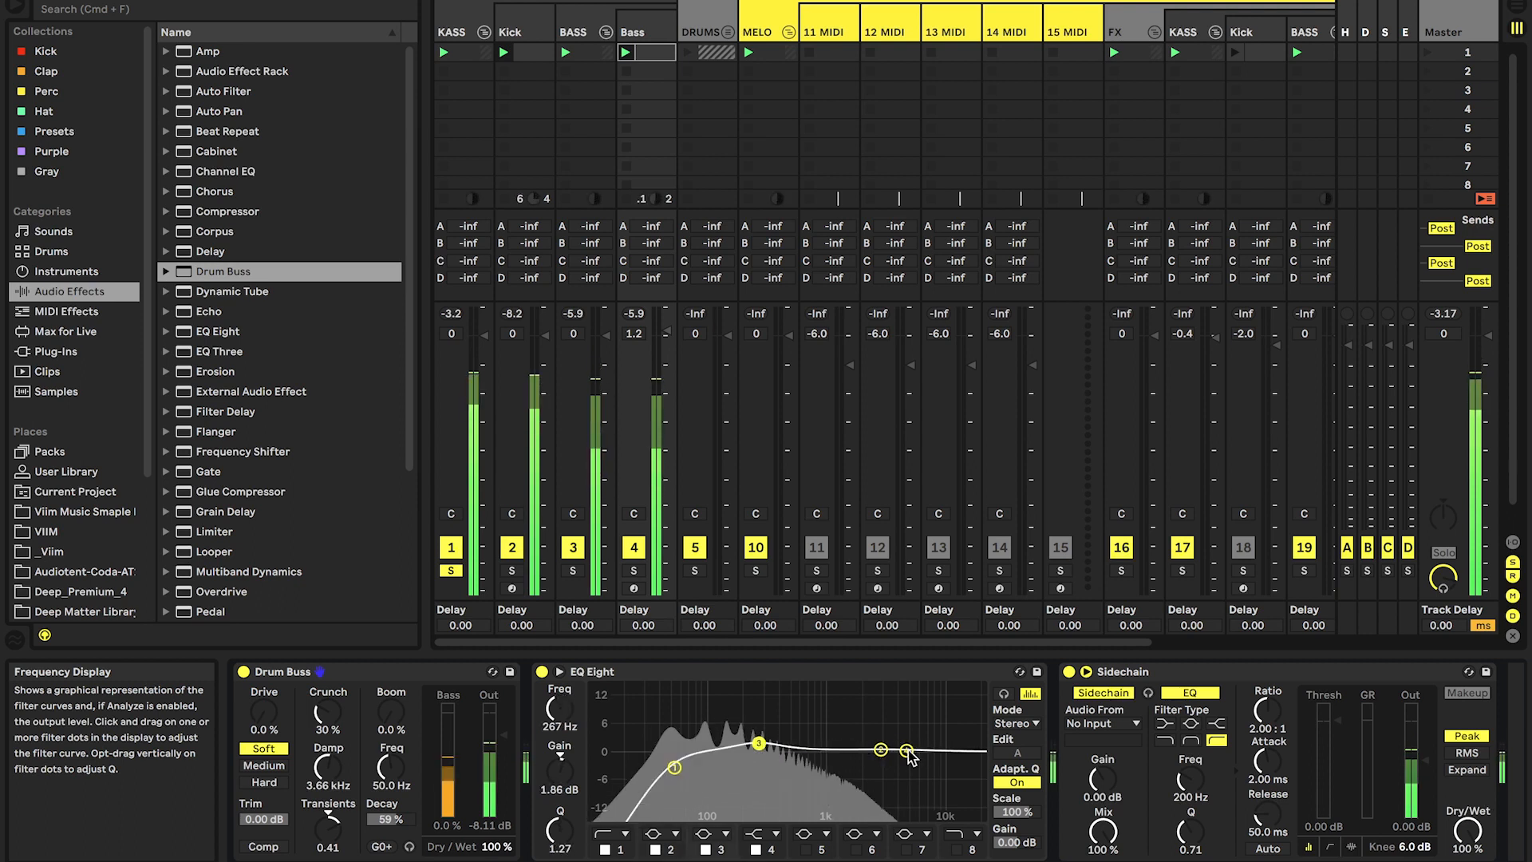
drag(882, 751, 809, 742)
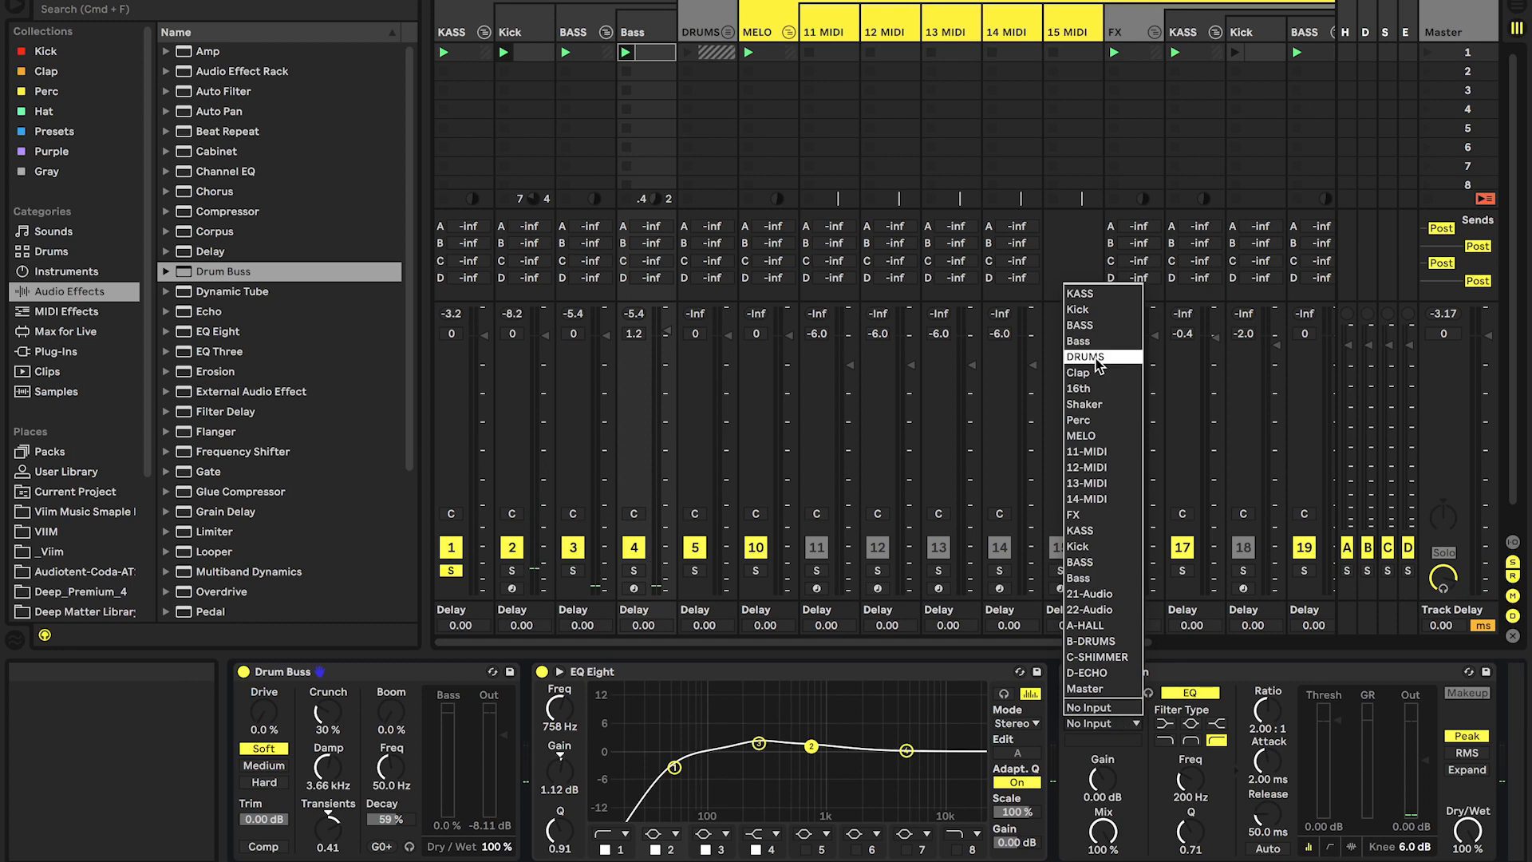
Set the Sidechain compressor's audio source to Kick and its threshold to about -38.9 dB while listening to playback.
click(1077, 309)
key(space)
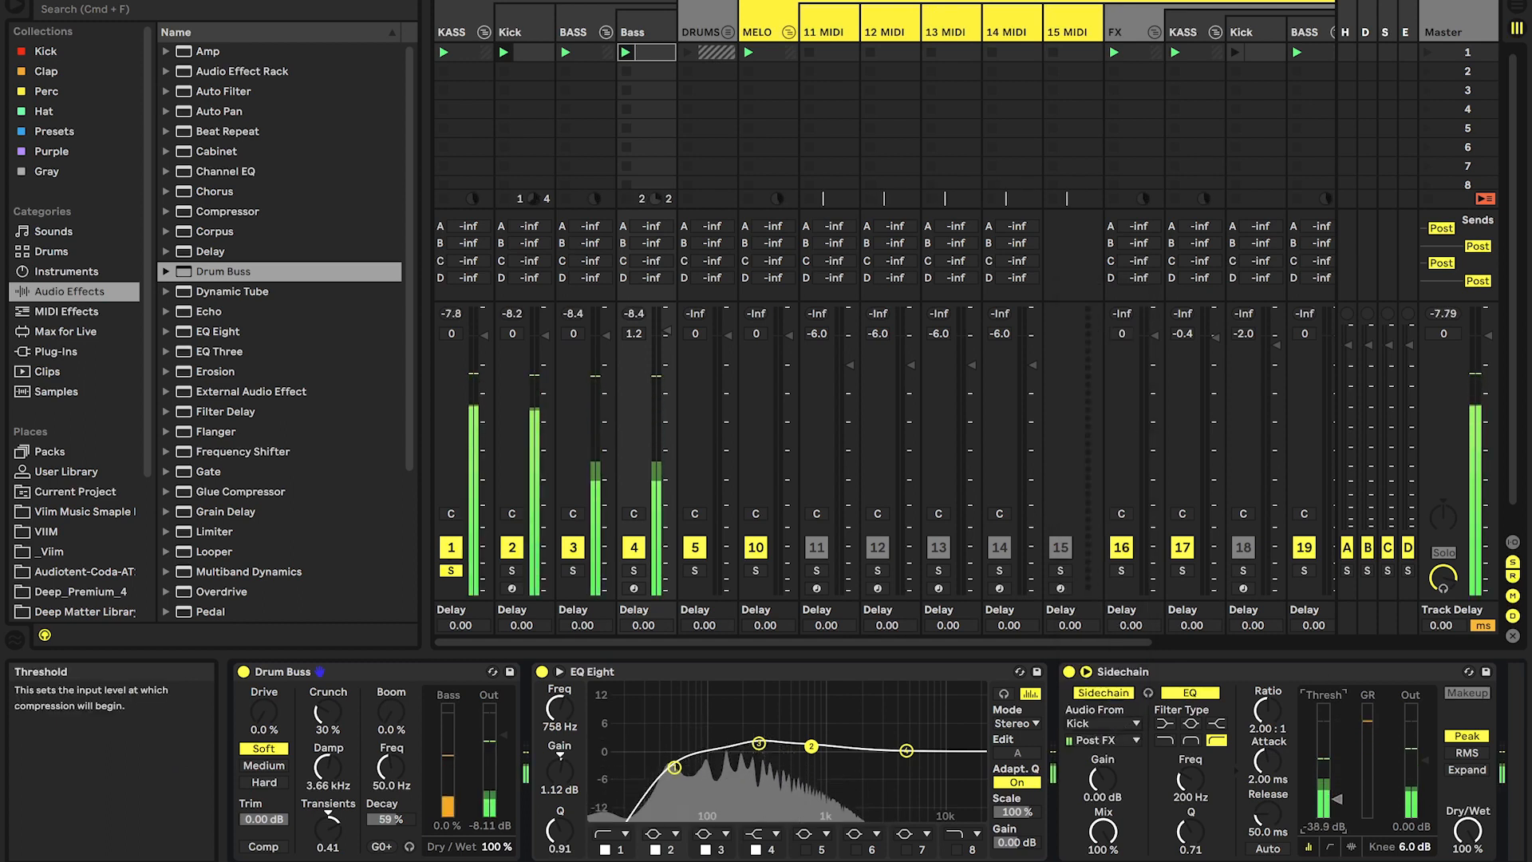
key(space)
scroll(1059, 700, right, 2)
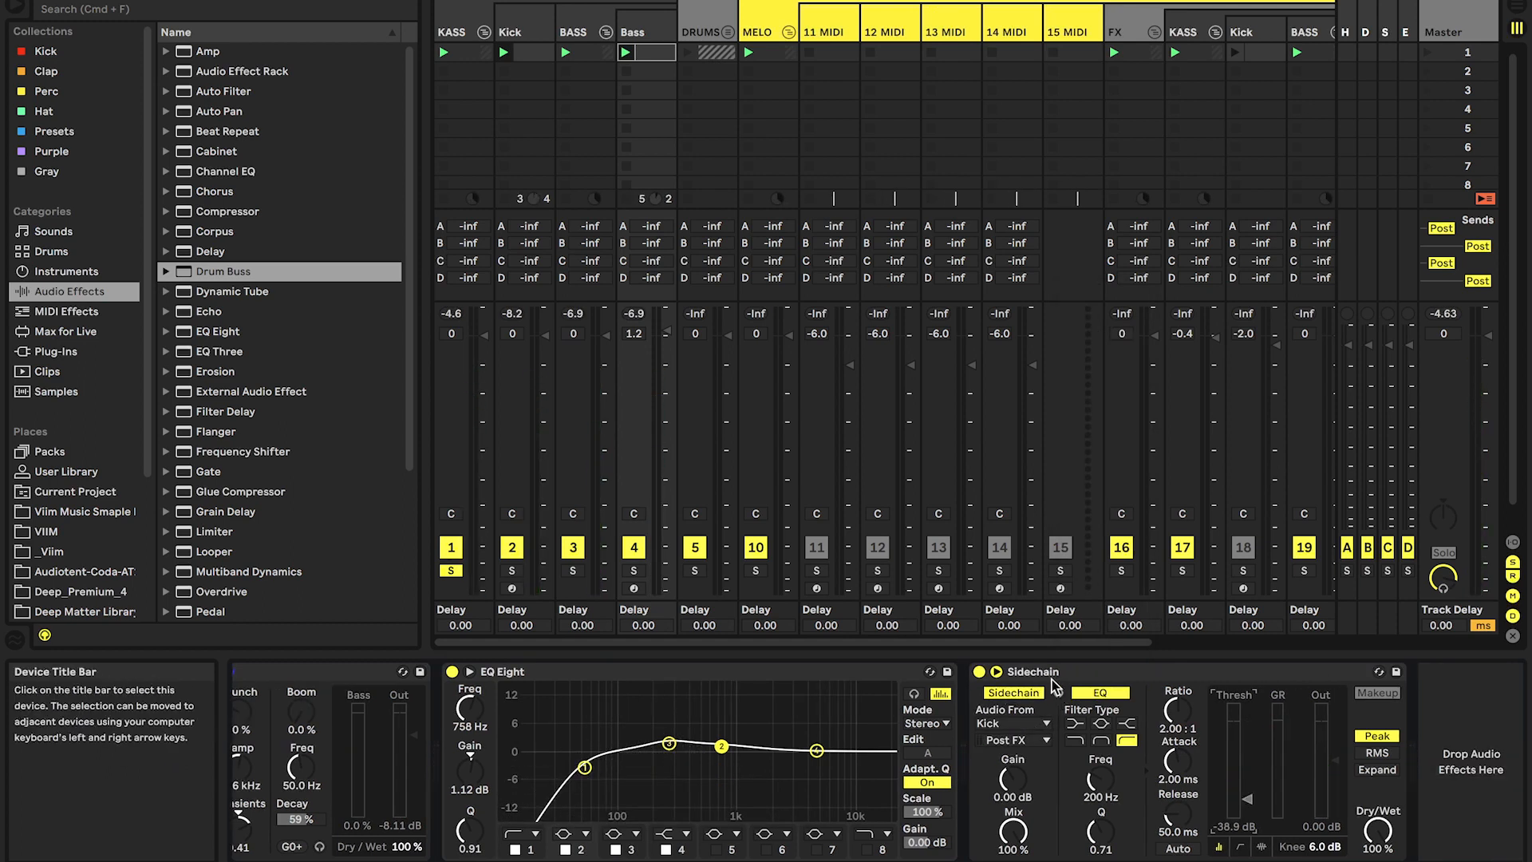
scroll(527, 757, left, 5)
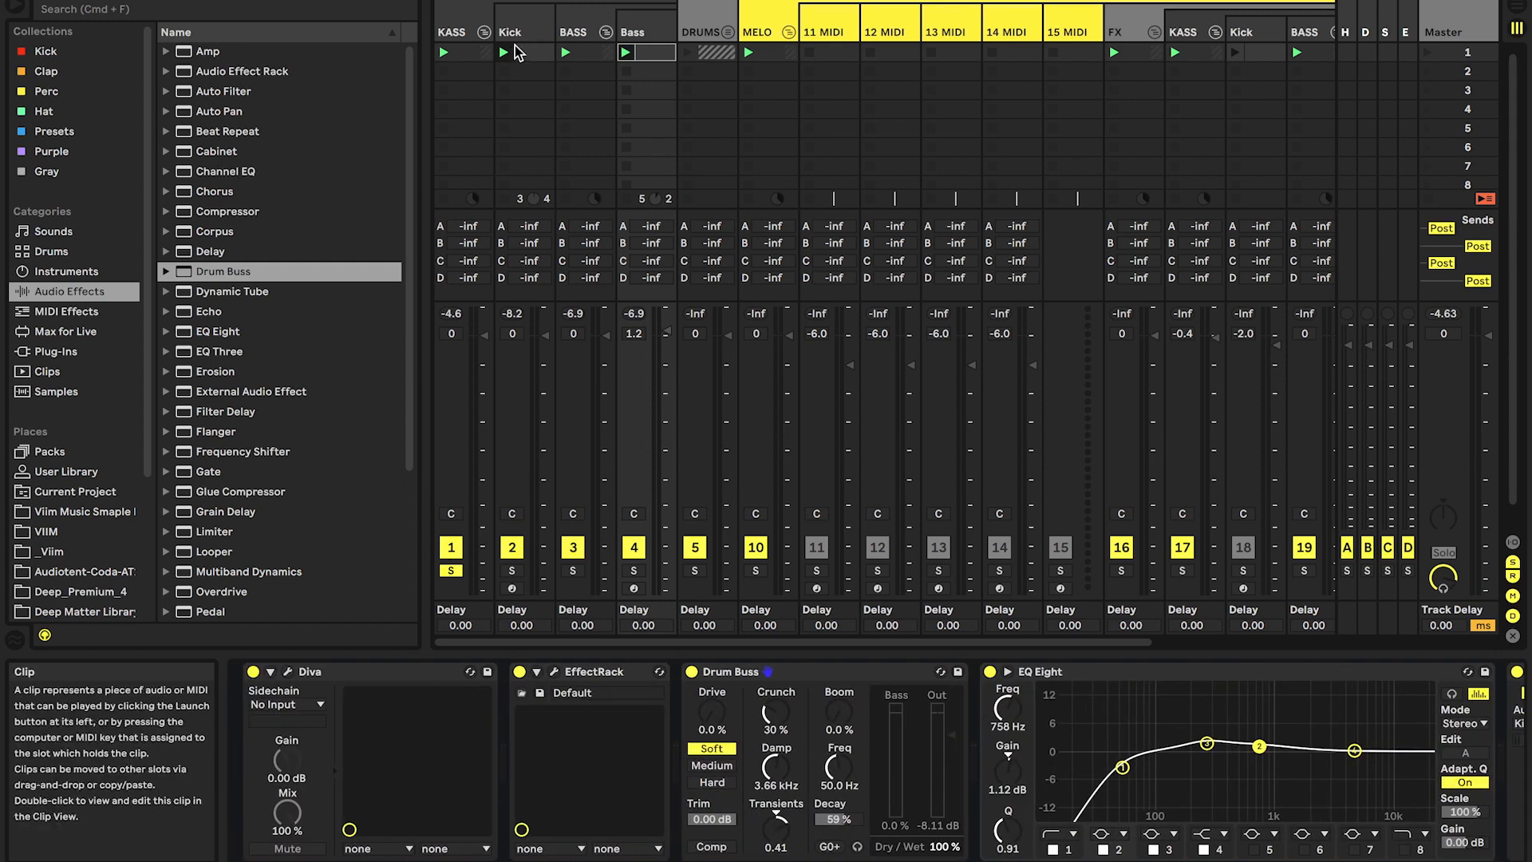
Enable and open Comp FET-76 on the KASS group, lowering its input gain and raising its output gain during playback.
click(463, 29)
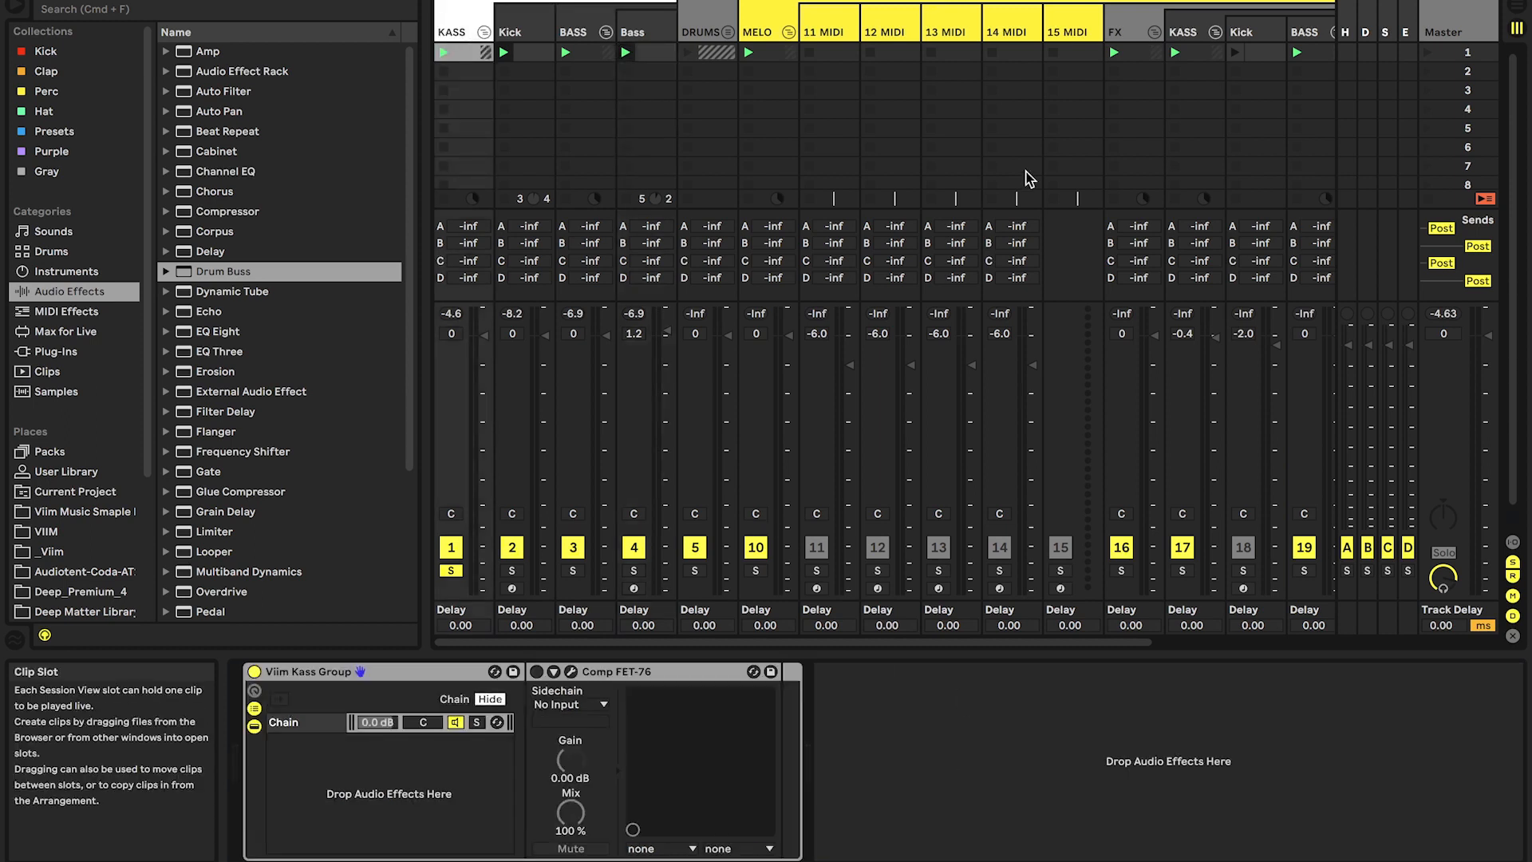
click(571, 675)
click(571, 672)
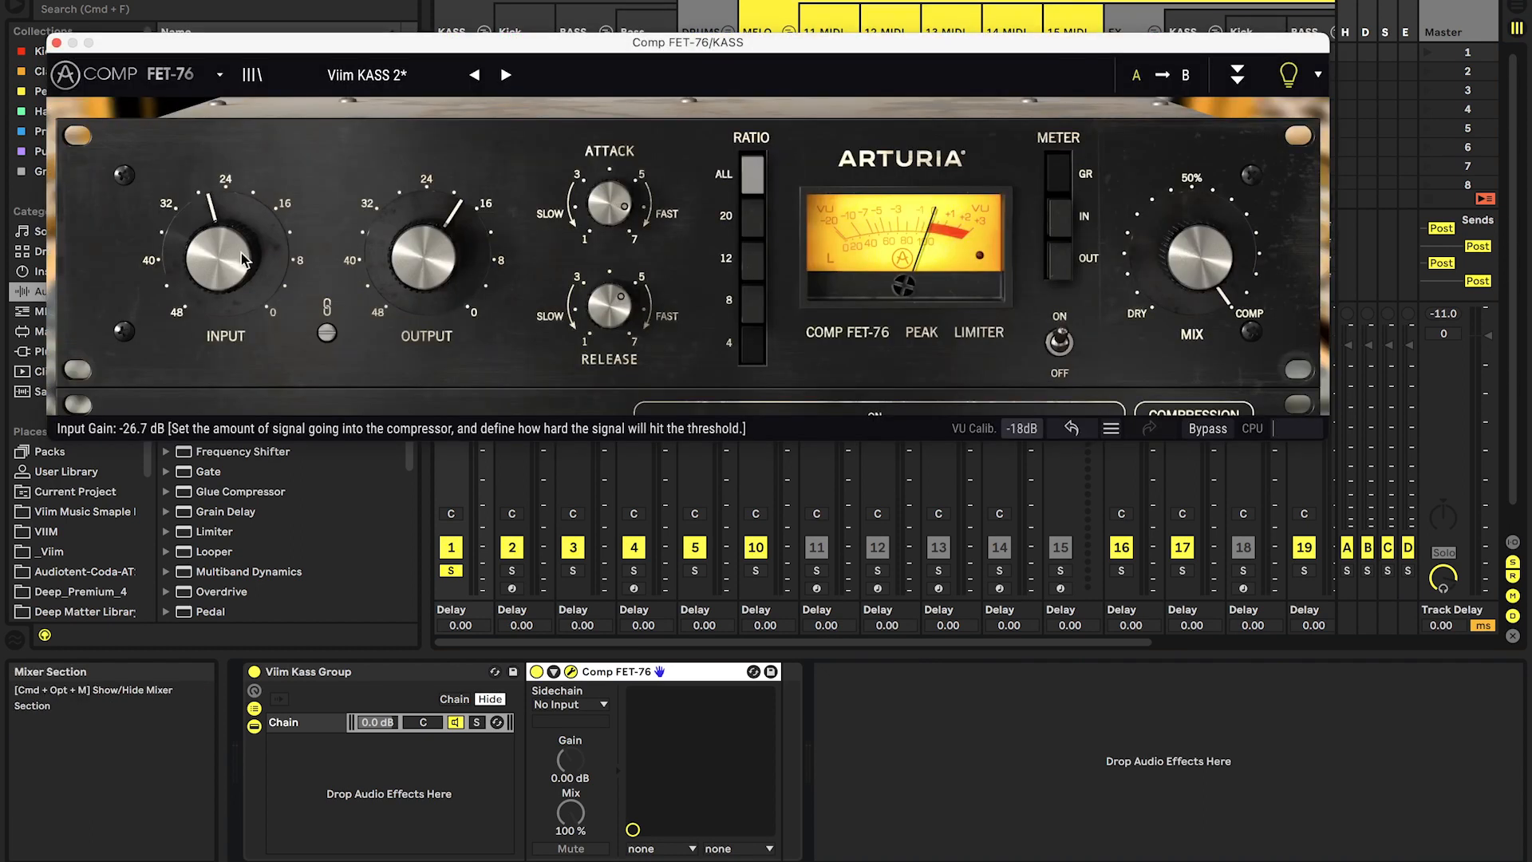
drag(241, 252, 241, 471)
drag(423, 257, 422, 224)
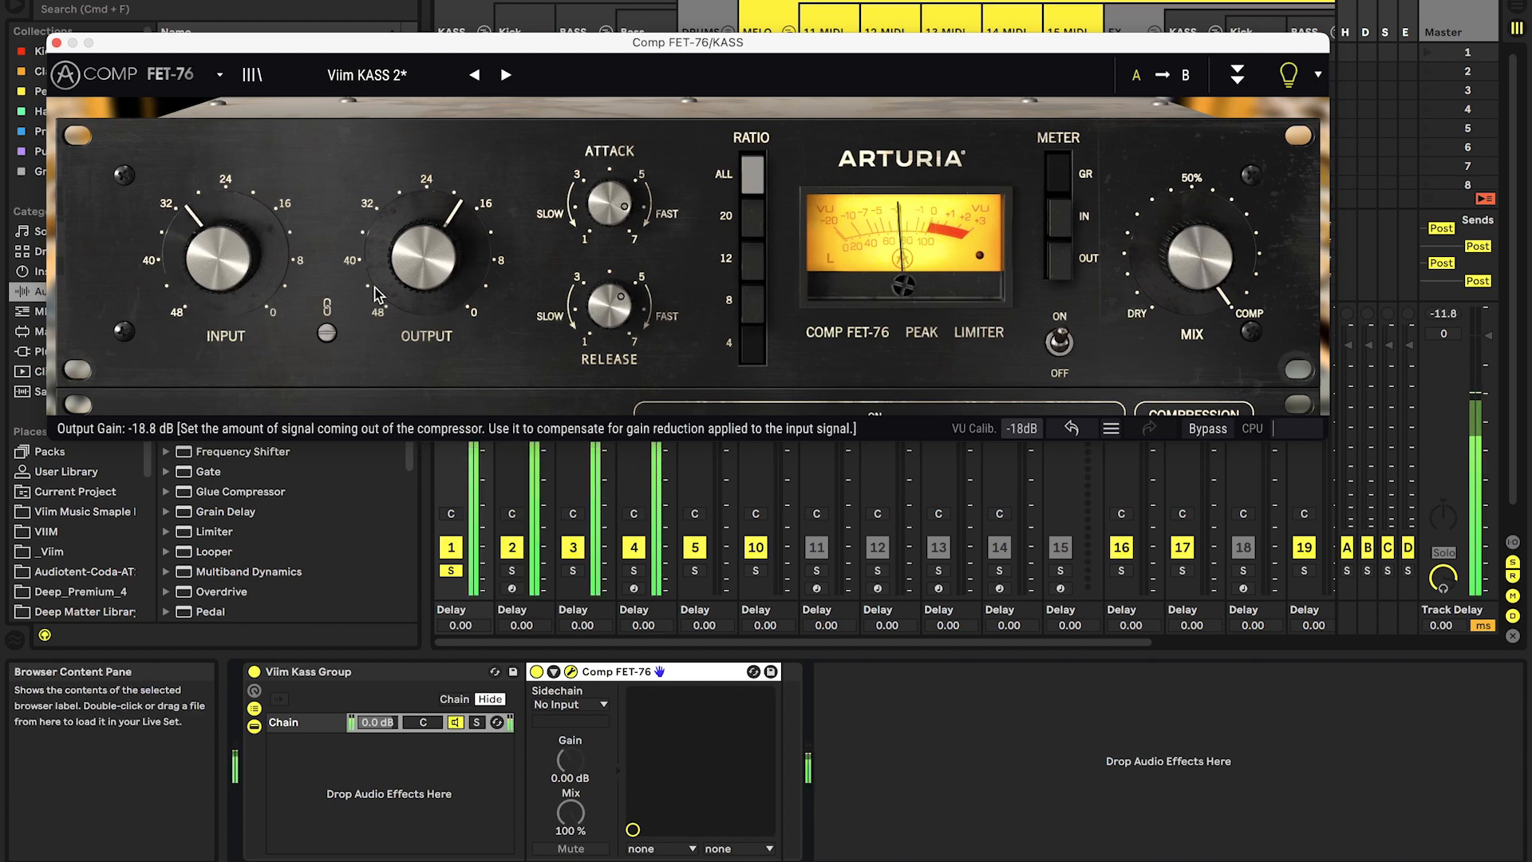
drag(232, 255, 232, 275)
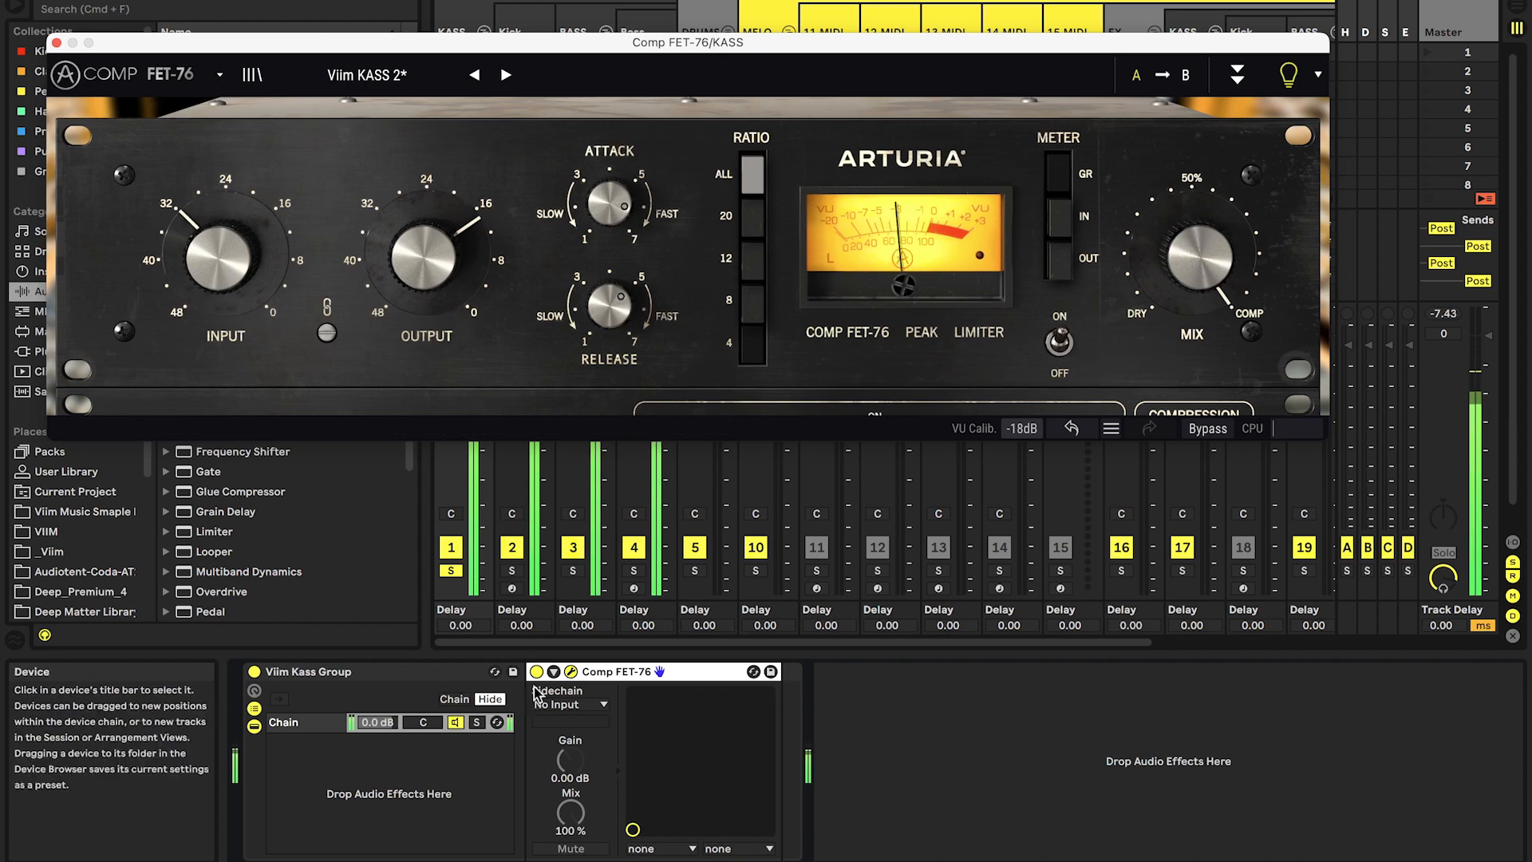
Bypass and re-enable Comp FET-76 to compare kick and bass with and without compression, and close its window.
click(537, 672)
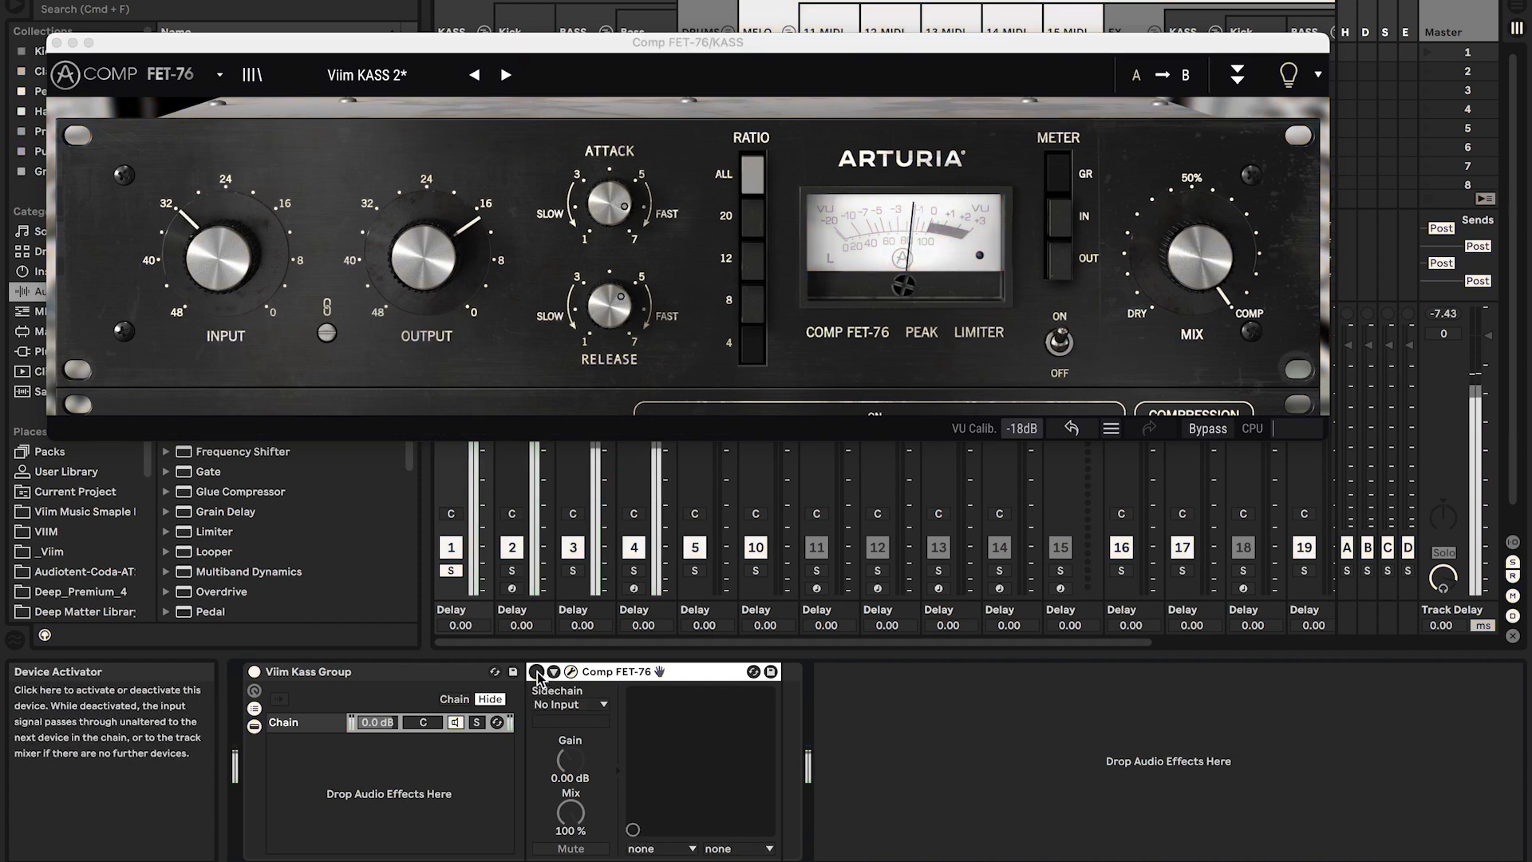
click(537, 672)
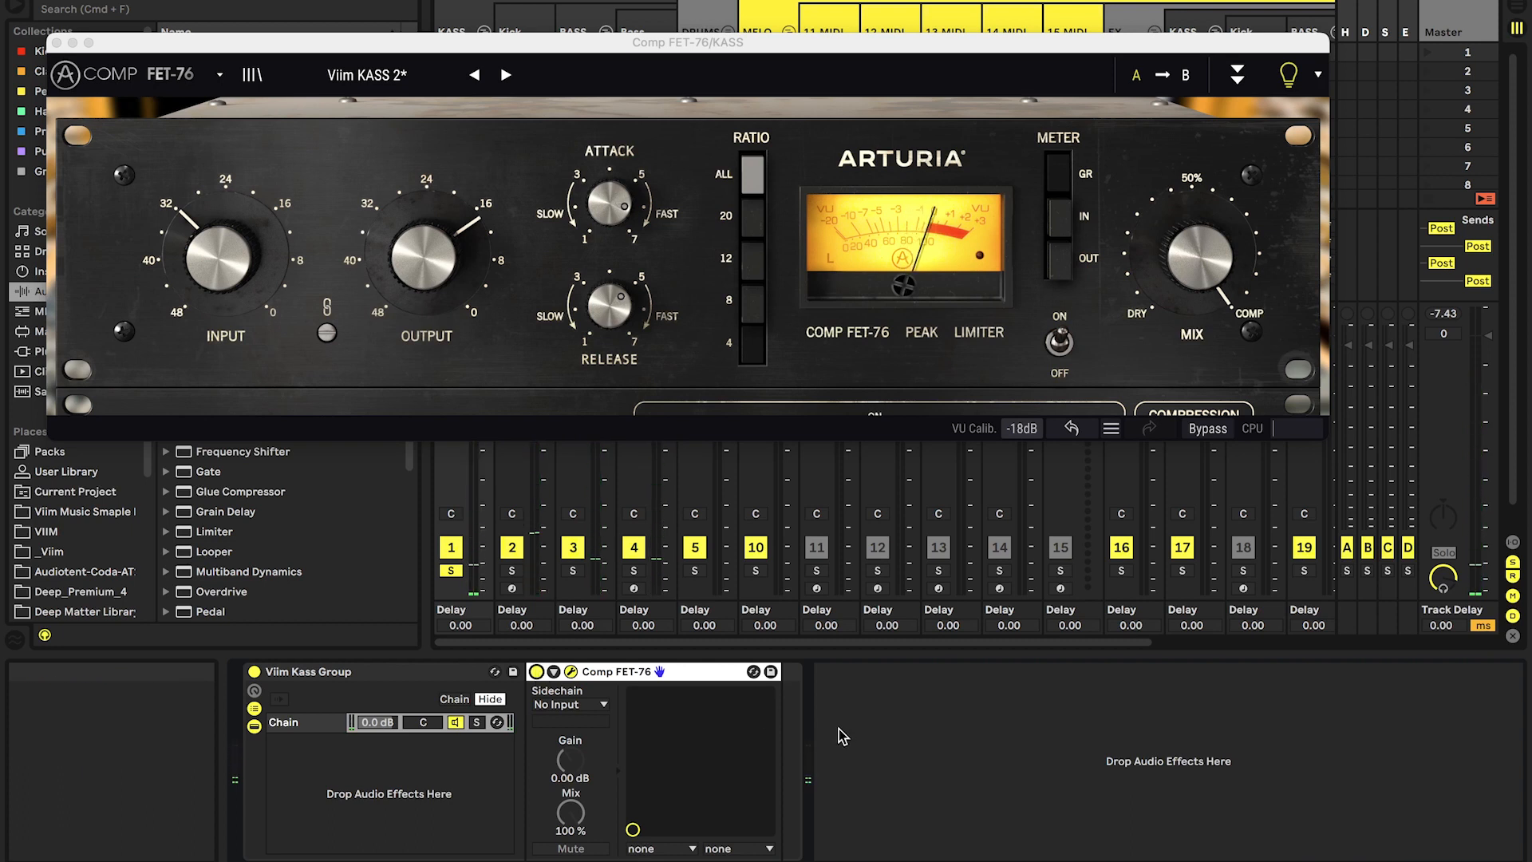
click(56, 43)
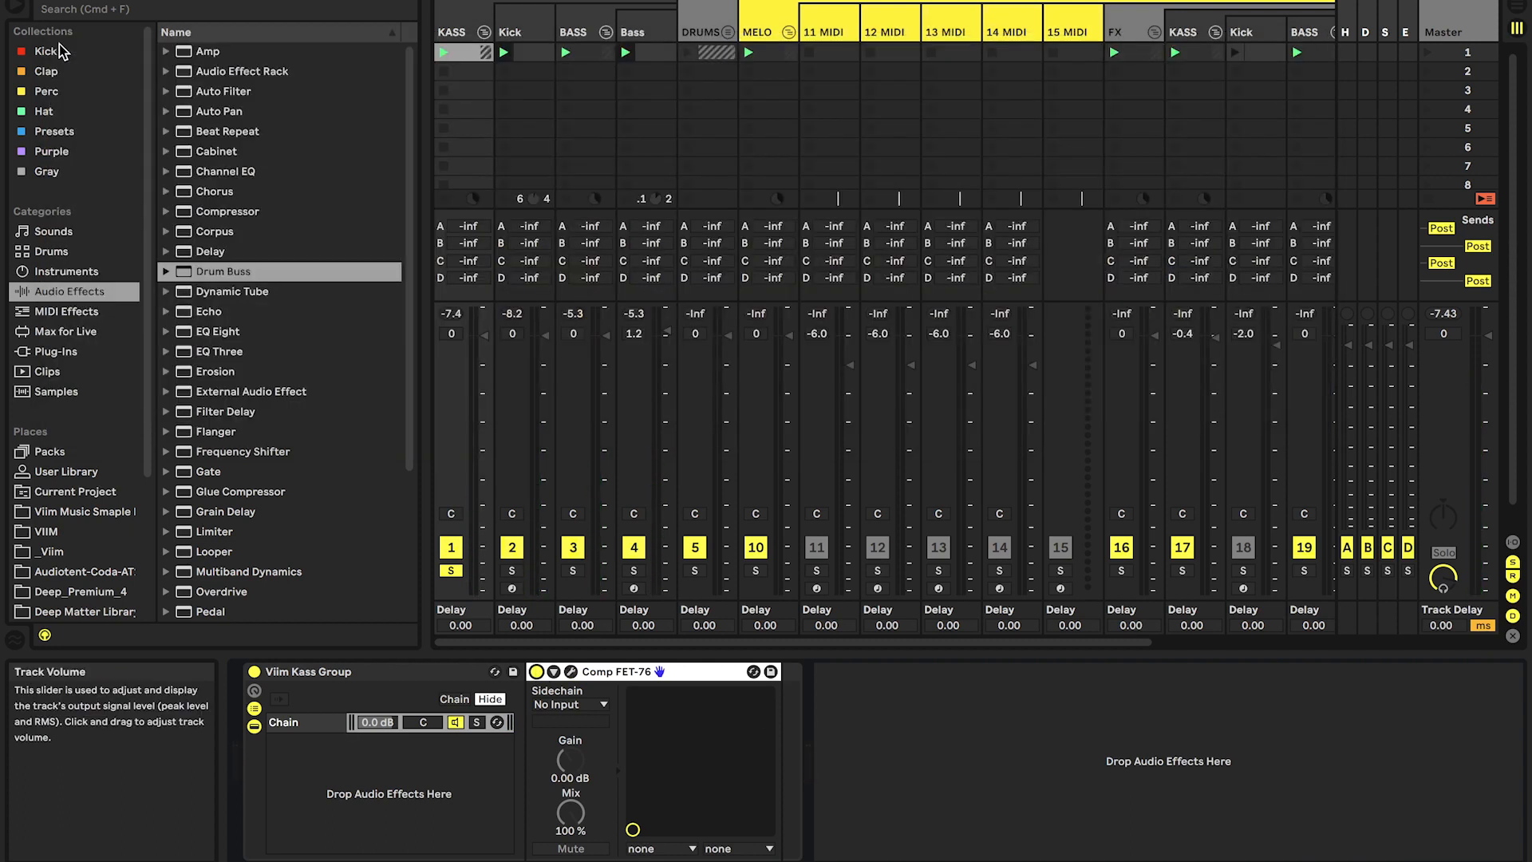
Insert the MPReq plug-in after Comp FET-76 on the KASS group and move its window out of the way.
click(55, 351)
scroll(339, 331, down, 2)
scroll(339, 331, down, 6)
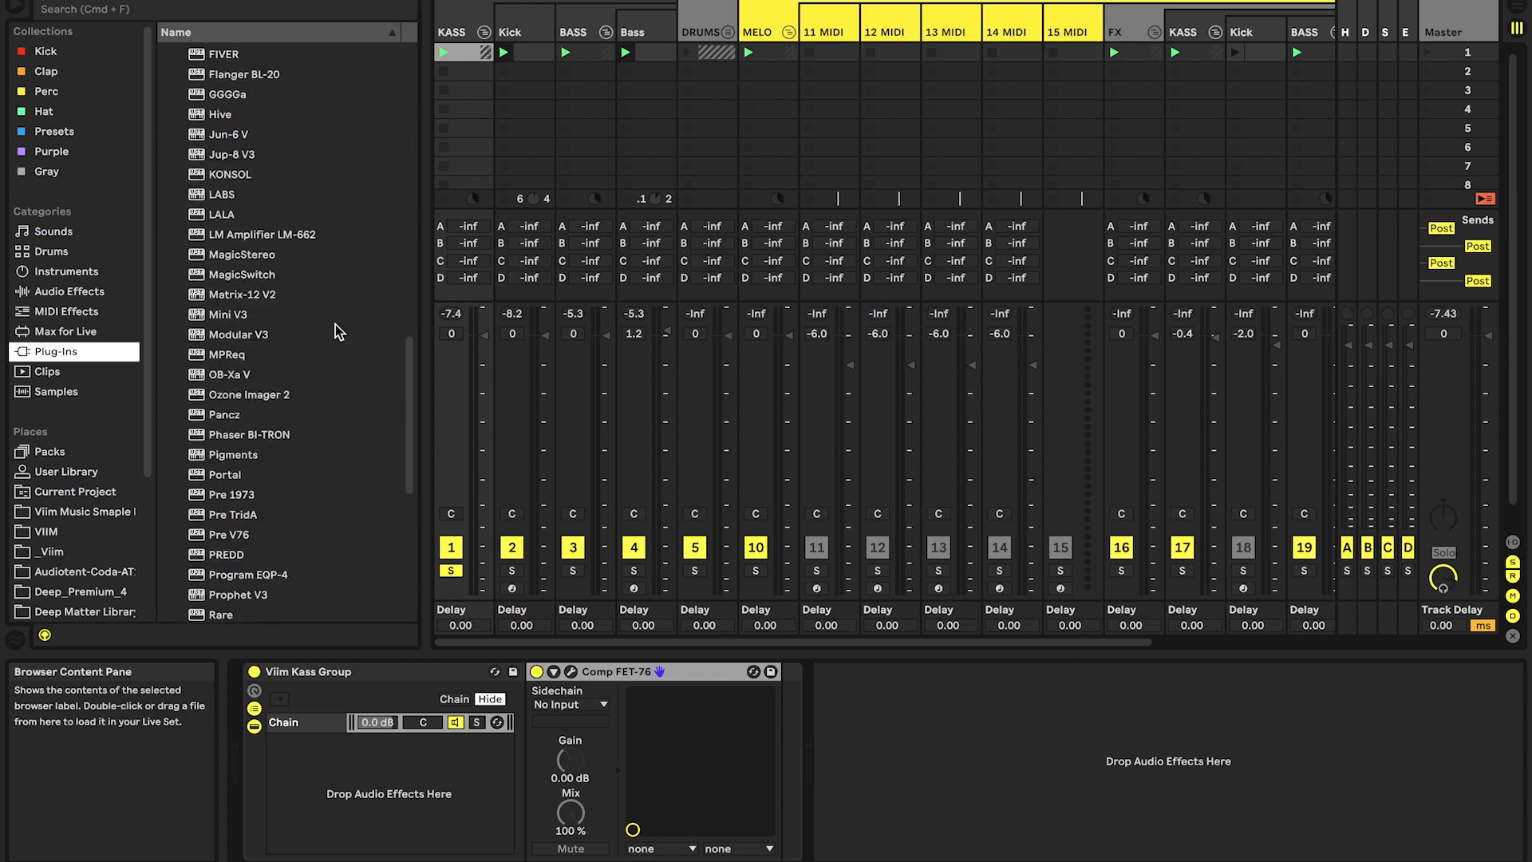
double_click(339, 331)
drag(621, 184, 565, 48)
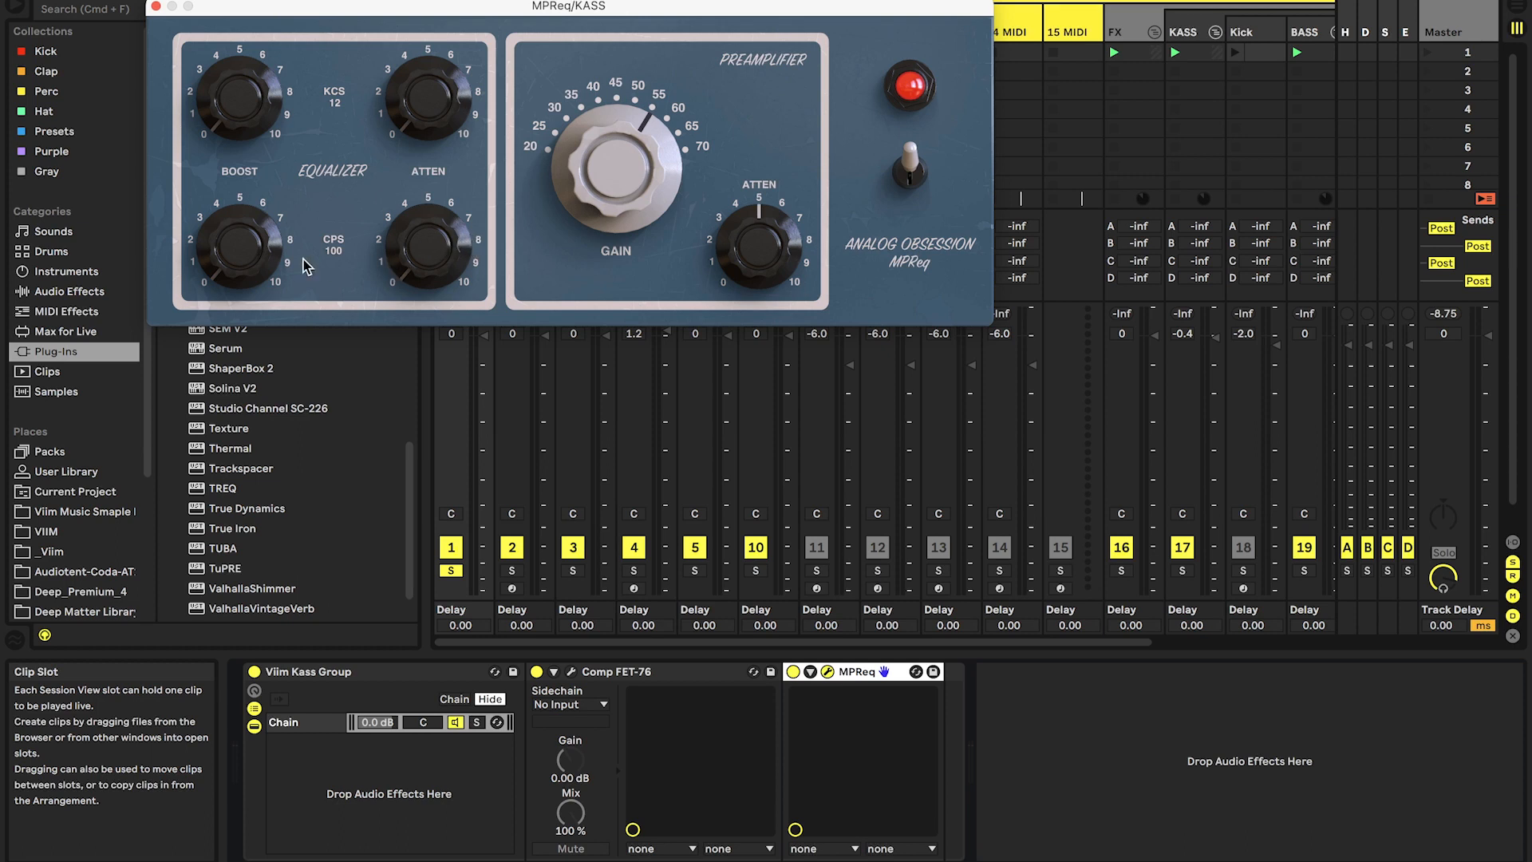
Set MPReq's 100 CPS boost to about 2 and its 100 CPS attenuation to about 0.8 during playback.
drag(252, 268, 215, 190)
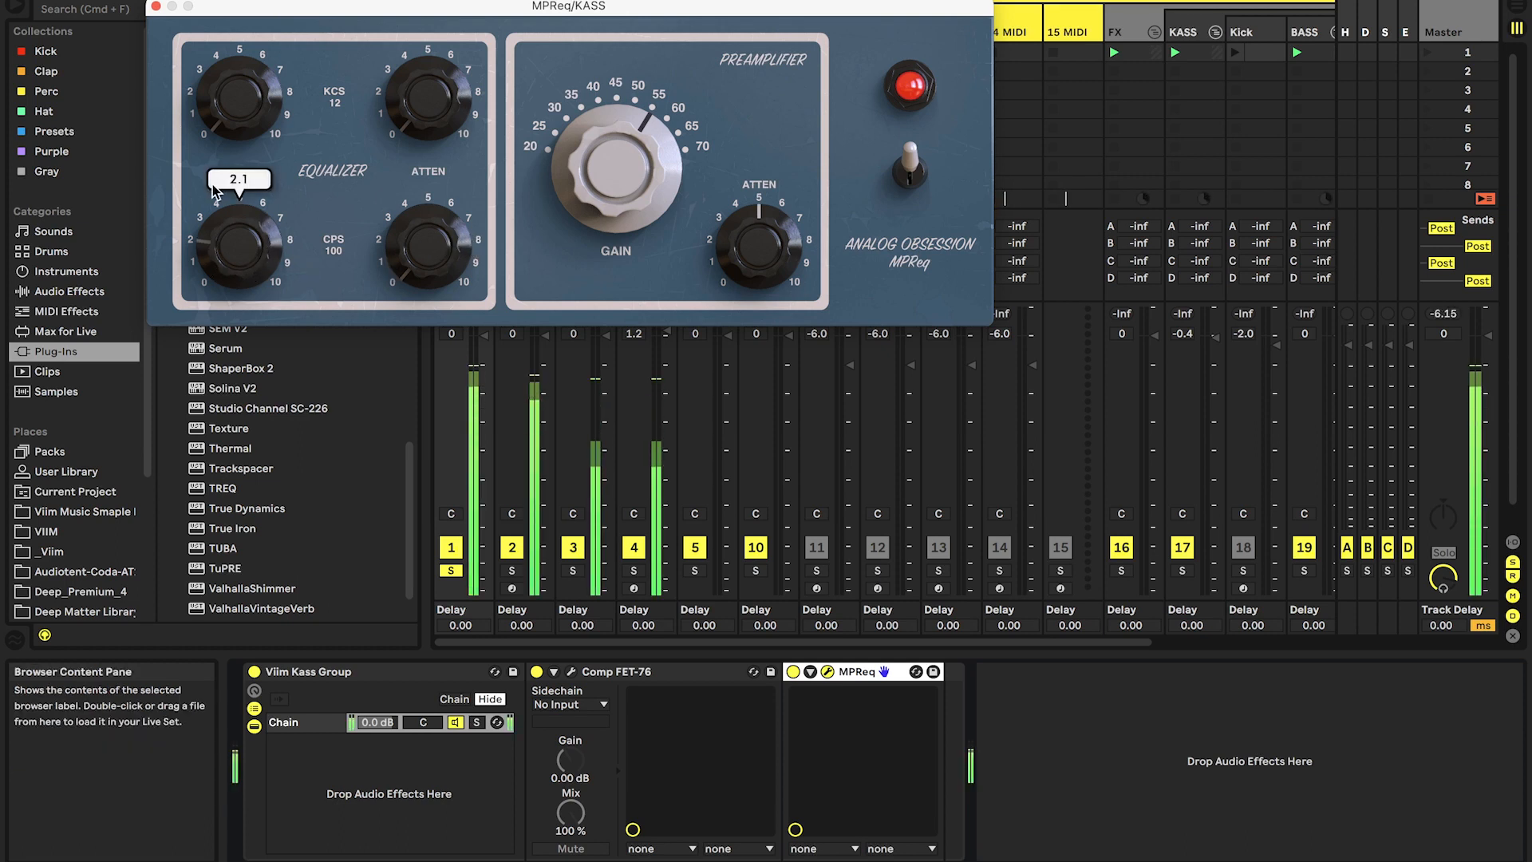
drag(421, 249, 420, 243)
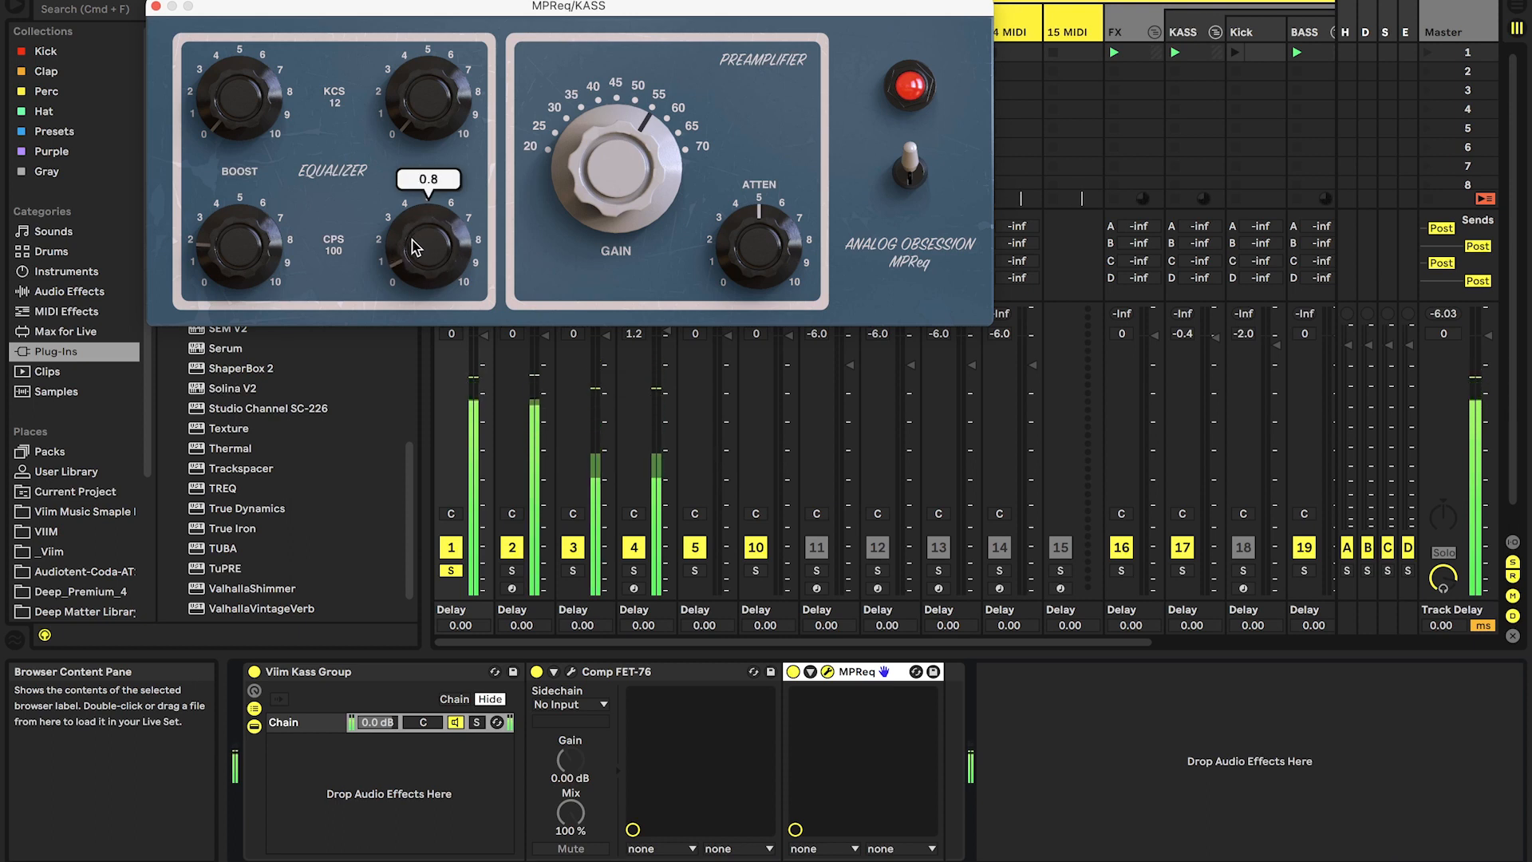
drag(240, 255, 244, 276)
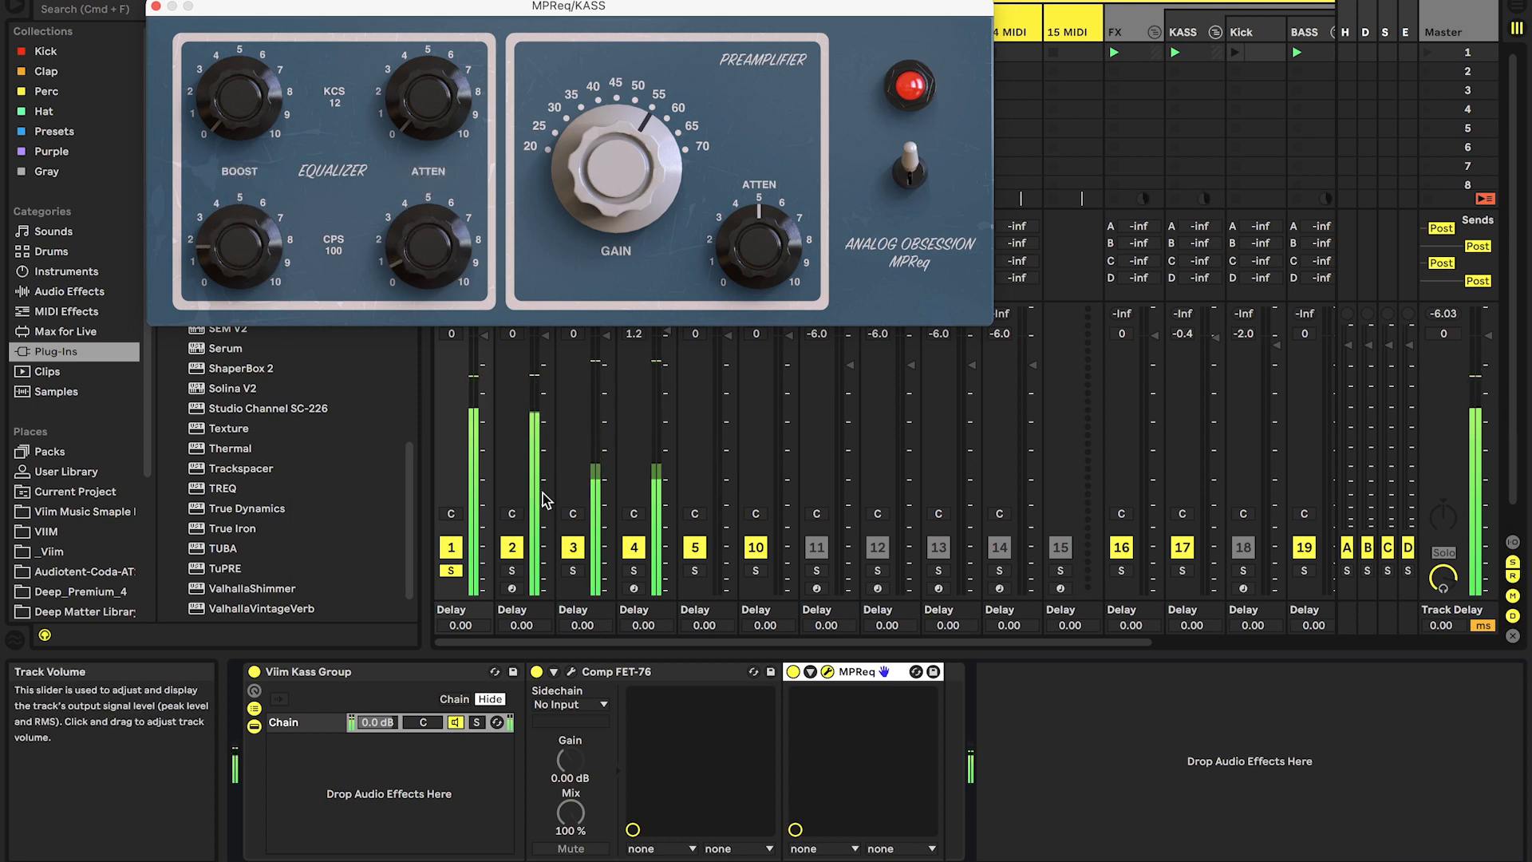
Bypass and re-enable the Viim Kass Group rack to compare the KASS processing, and close the MPReq window.
click(255, 672)
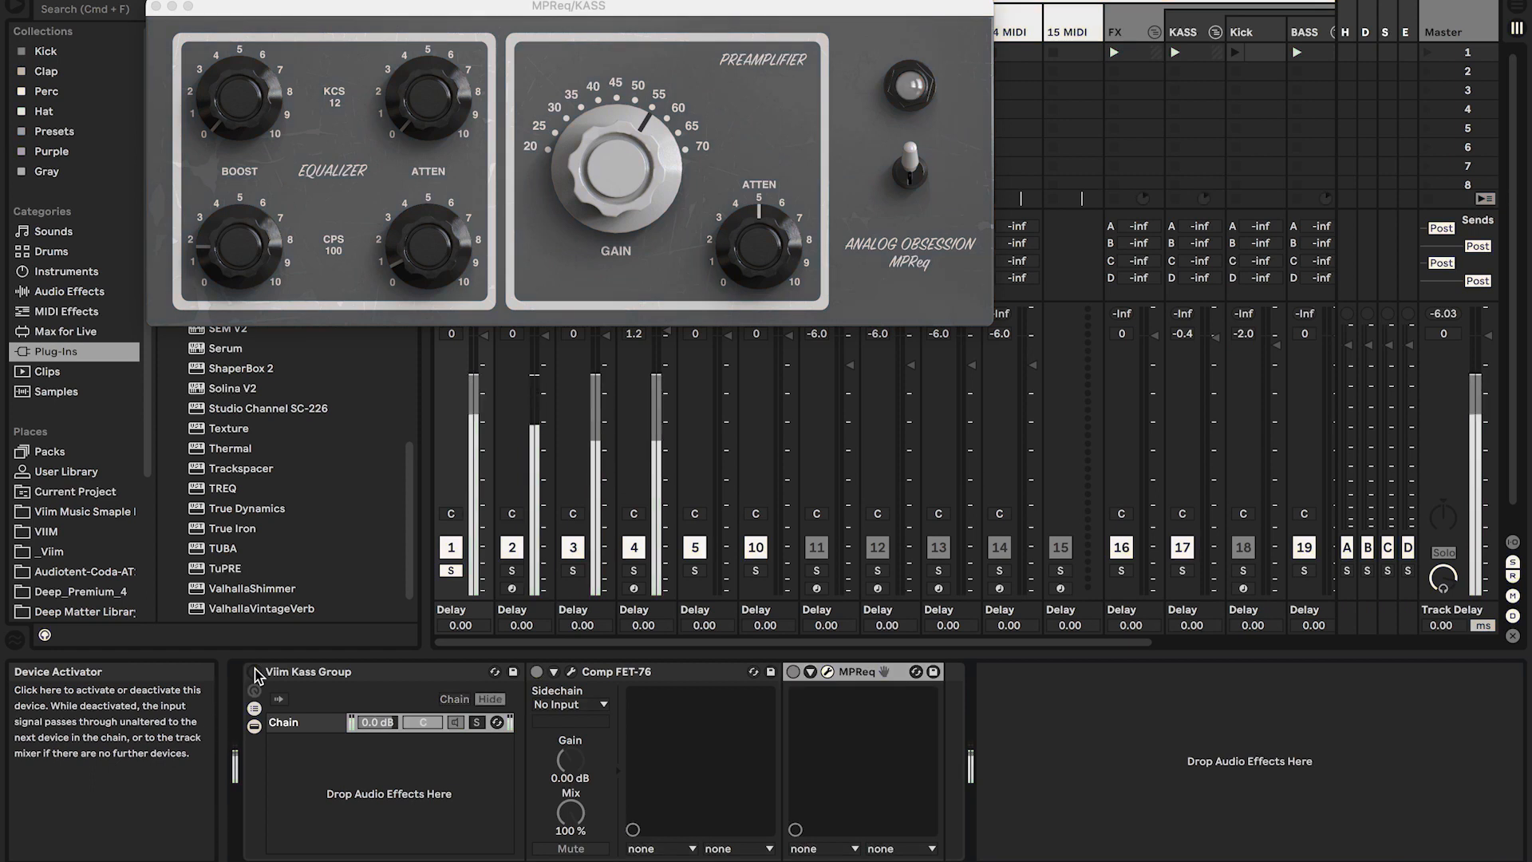
click(254, 672)
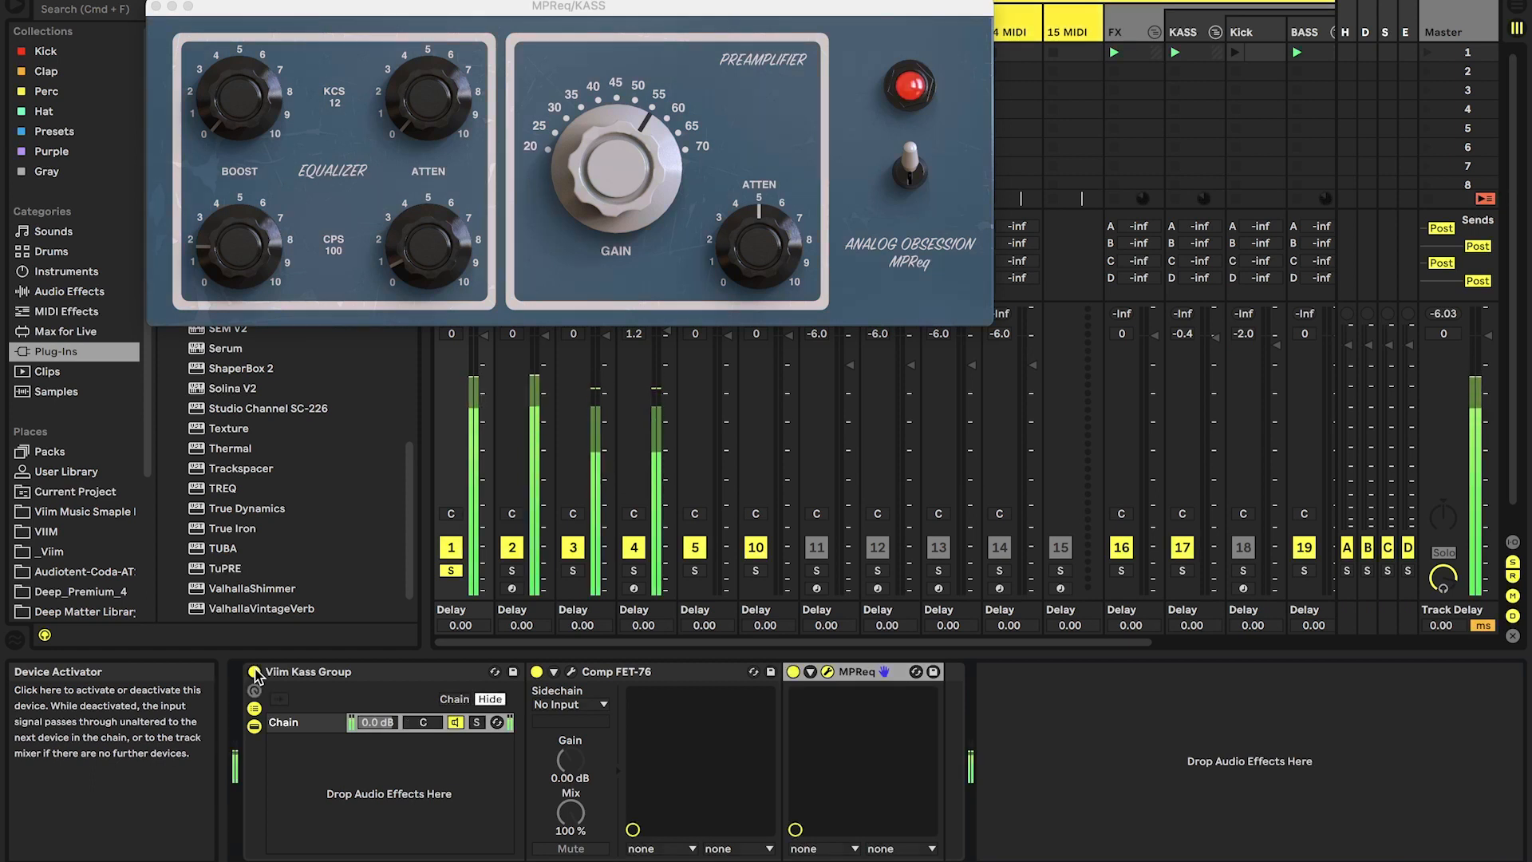
click(828, 671)
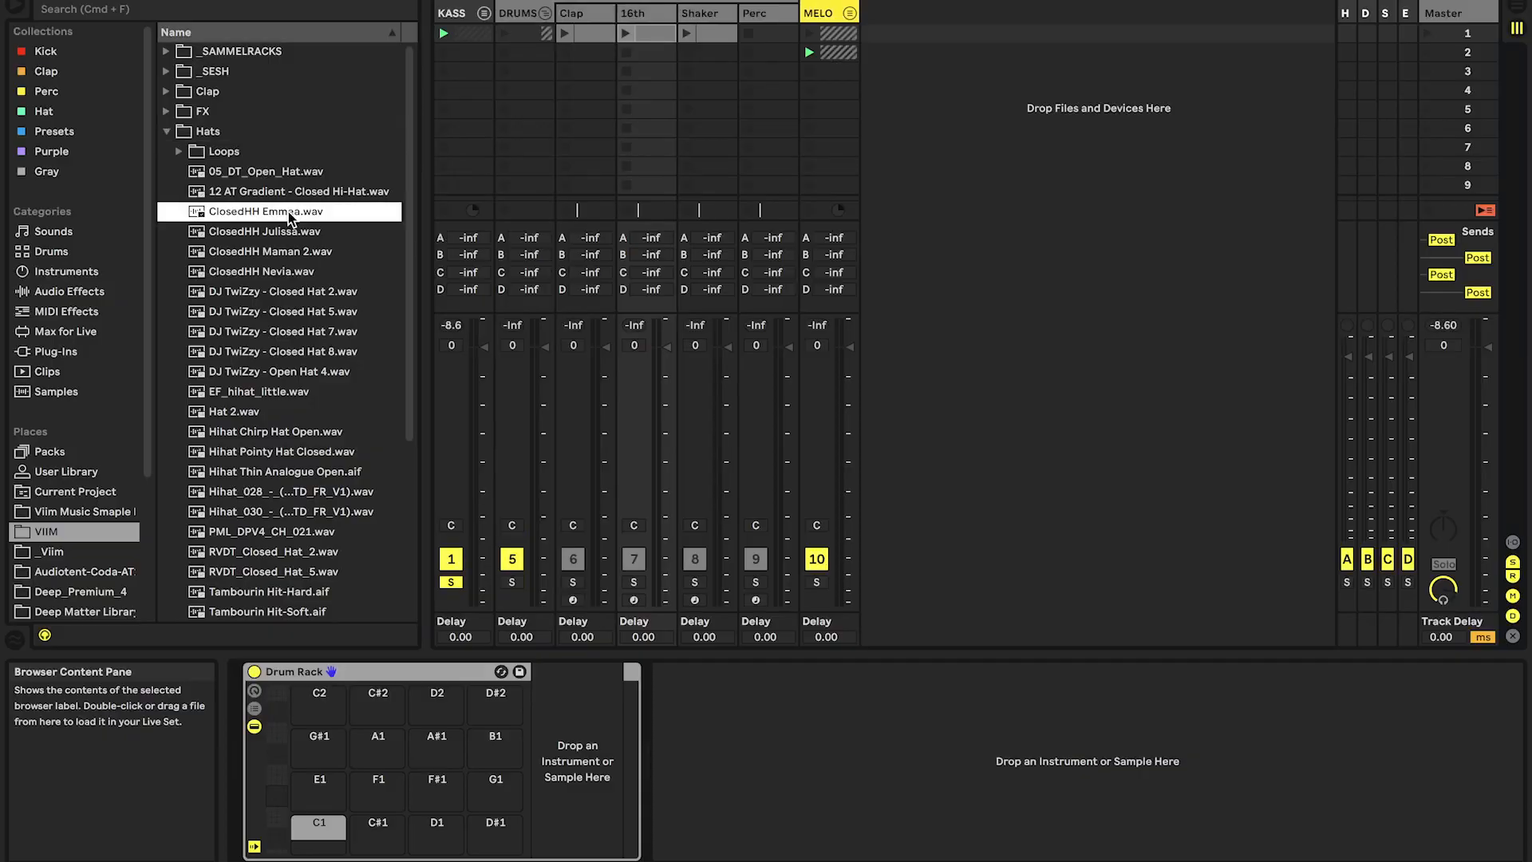
Audition the closed hi-hats in the Hats folder and load ClosedHH Emmea.wav as the 16th track's instrument.
click(348, 231)
click(305, 214)
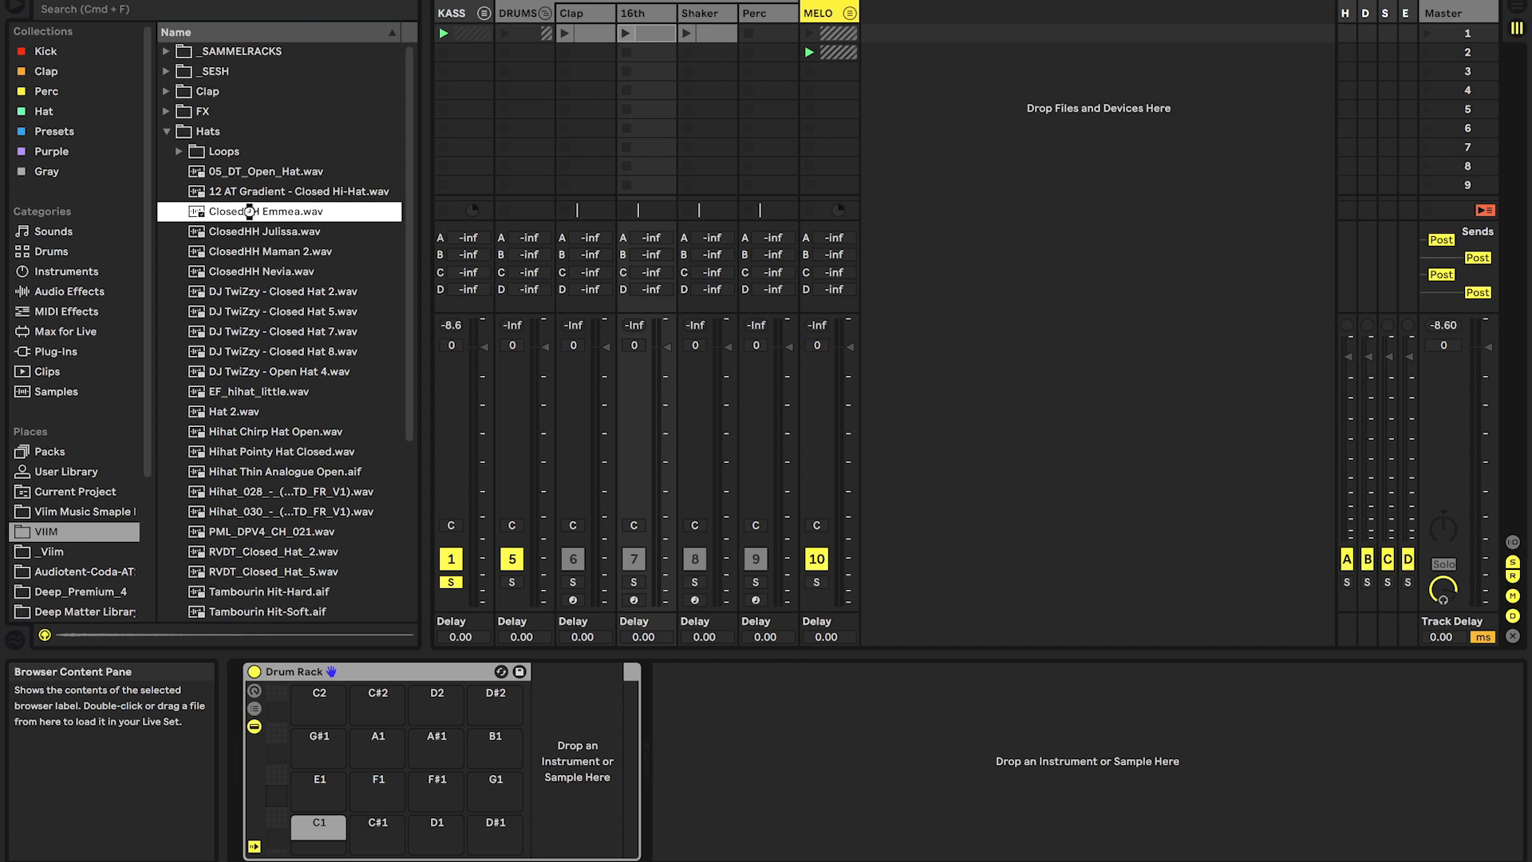
double_click(248, 211)
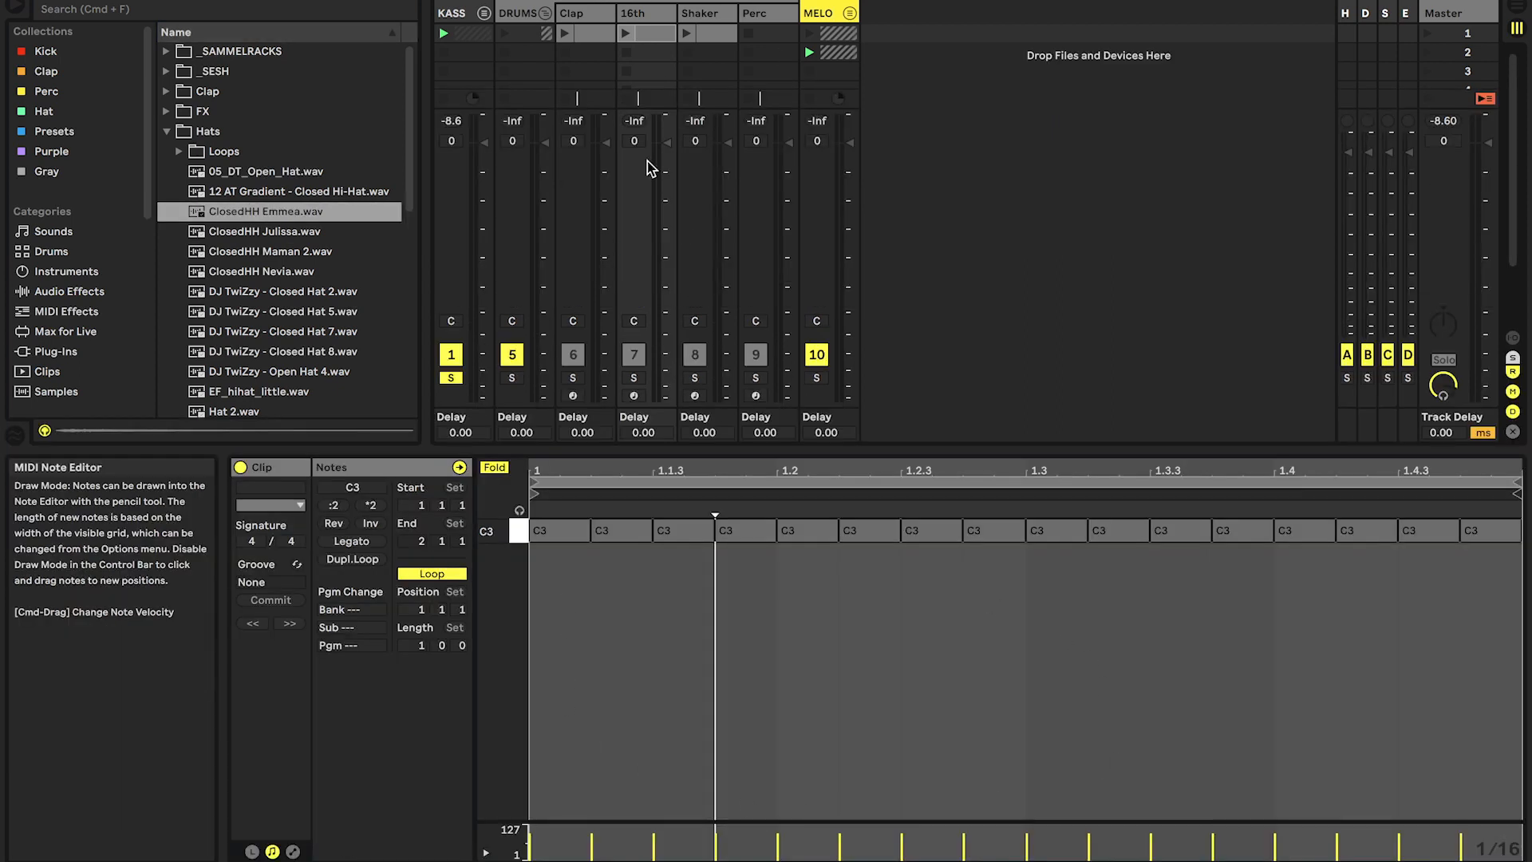
click(636, 14)
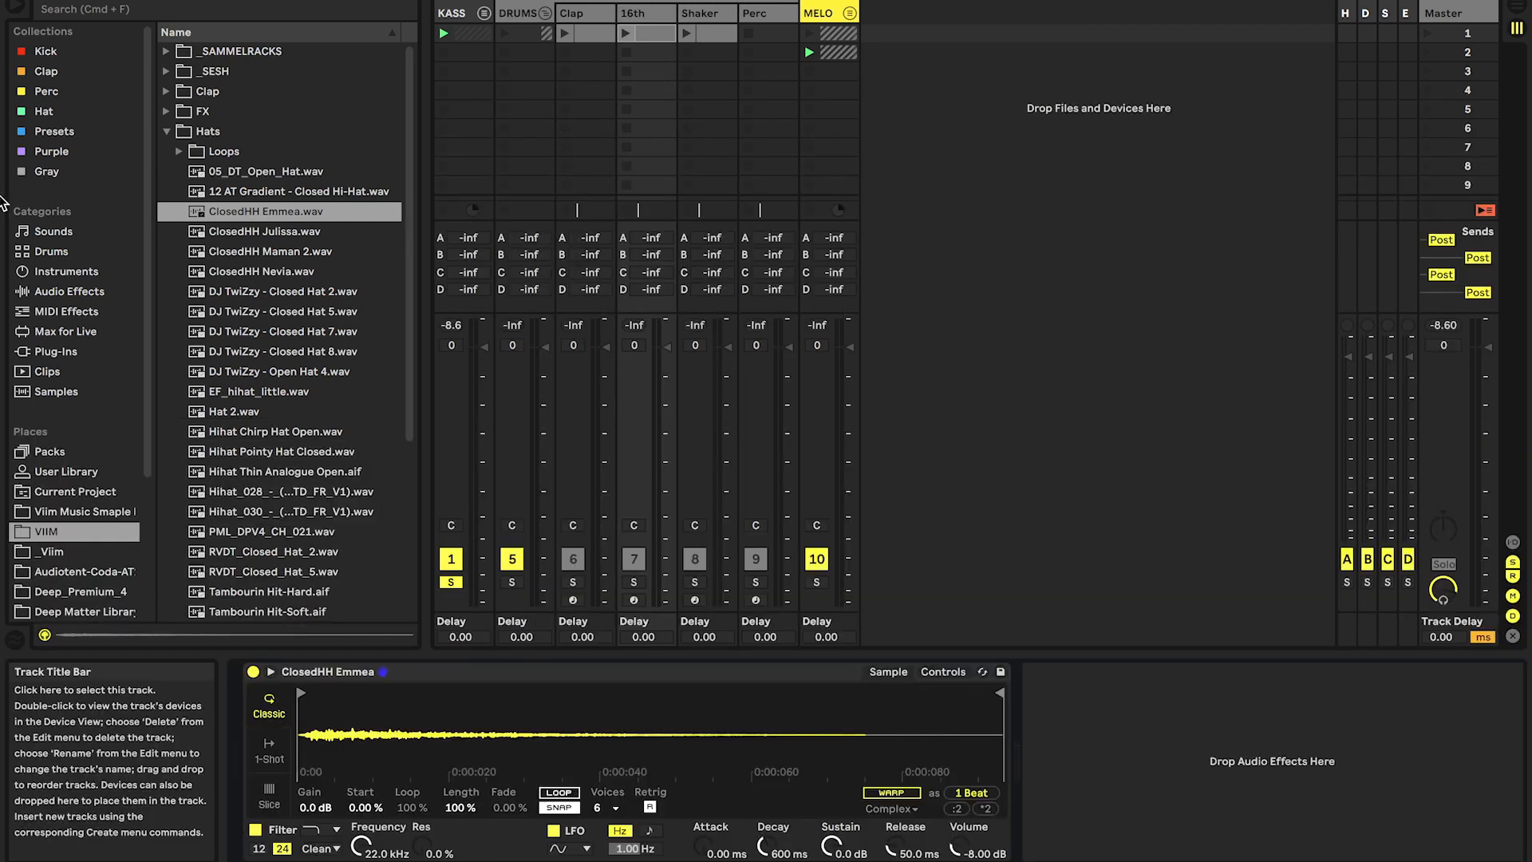
Add EQ Eight after the hi-hat sampler on the 16th track and lower the track's volume to -6.0 dB.
click(73, 291)
double_click(218, 331)
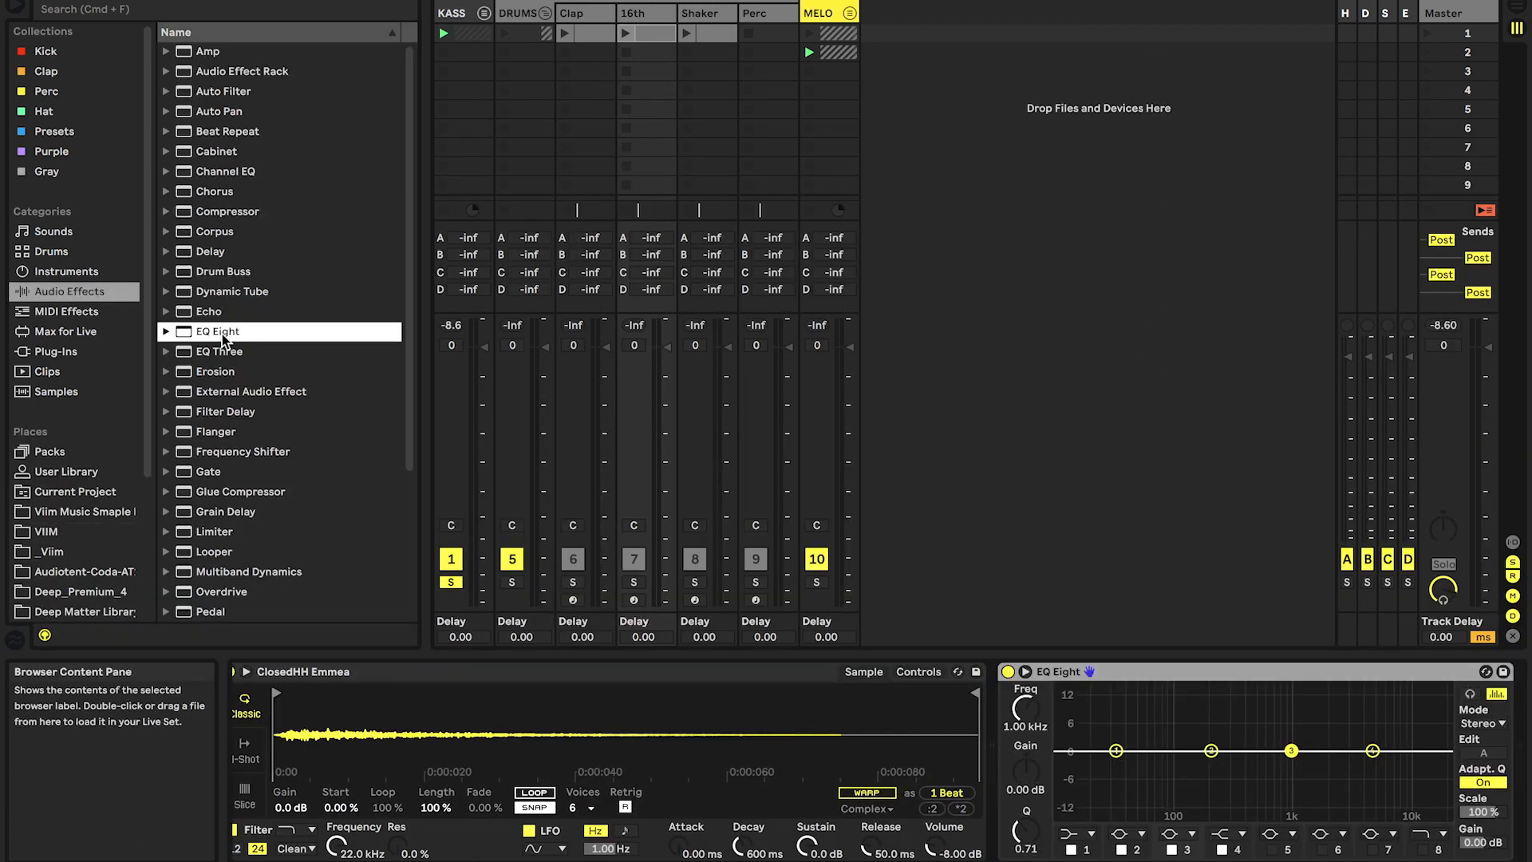
click(667, 381)
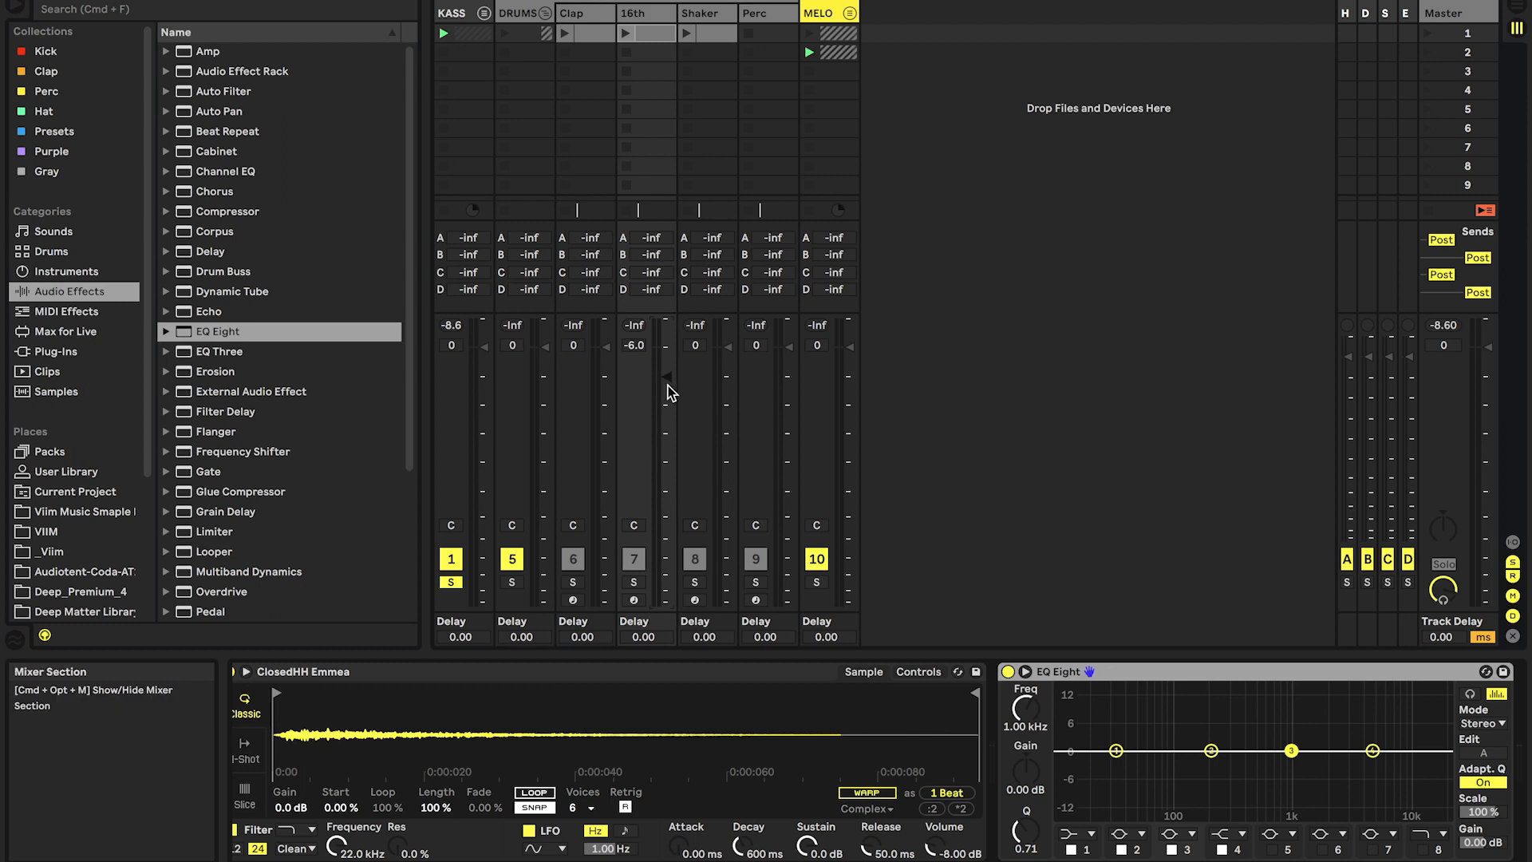
Unsolo the KASS group and lower the frequency of the 16th track's EQ Eight high cut on band 8 during playback.
click(451, 583)
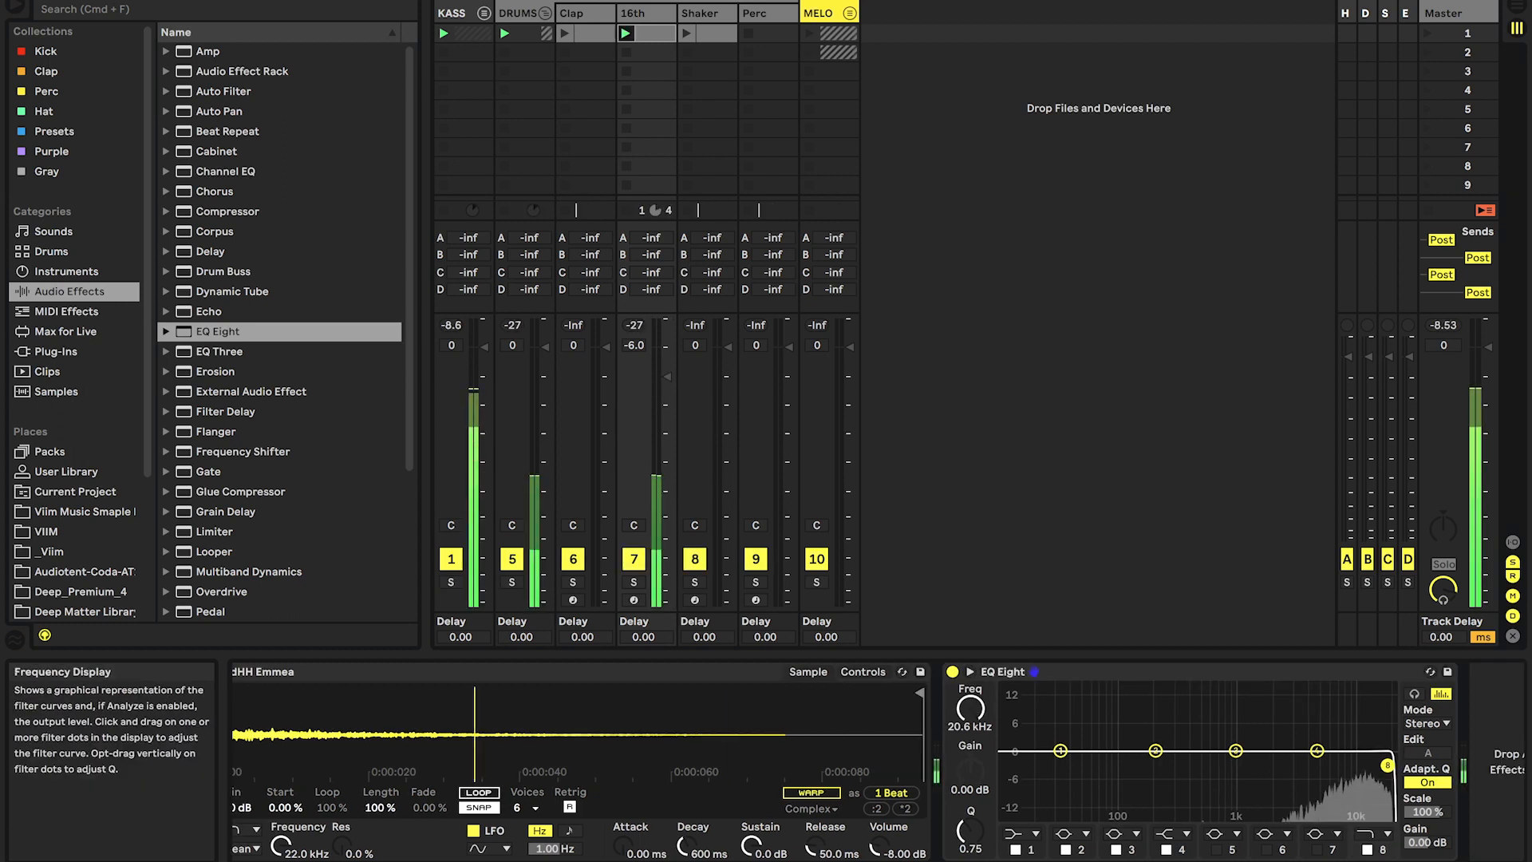
drag(1376, 765, 1361, 761)
Audition the Viim snares in the Clap sample folder and load Viim Snare 5.wav onto pad C1 of the Clap track's Drum Rack.
key(Left)
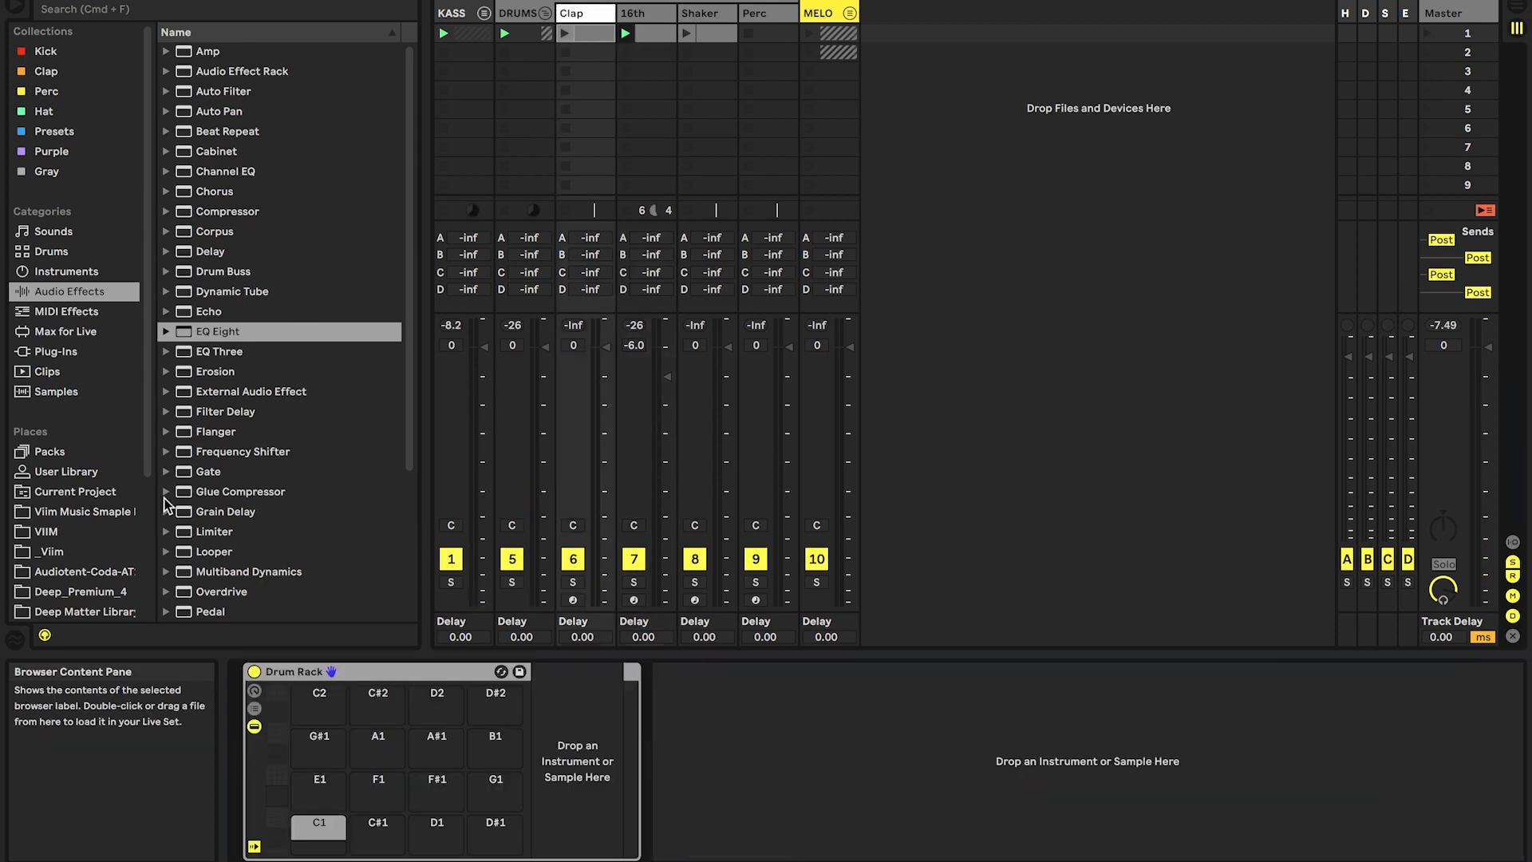
click(121, 512)
click(166, 51)
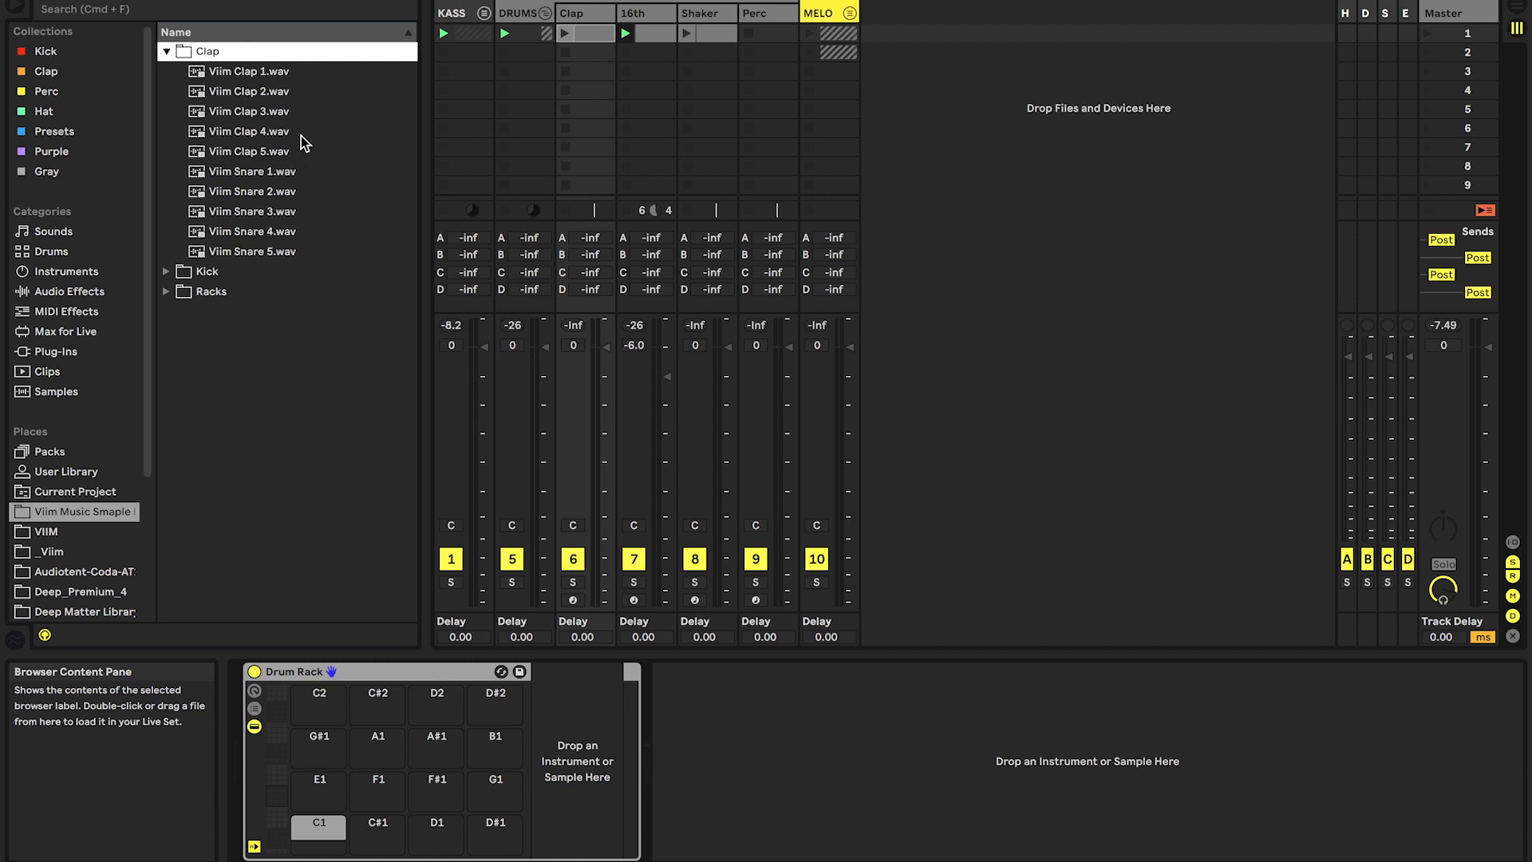
click(276, 172)
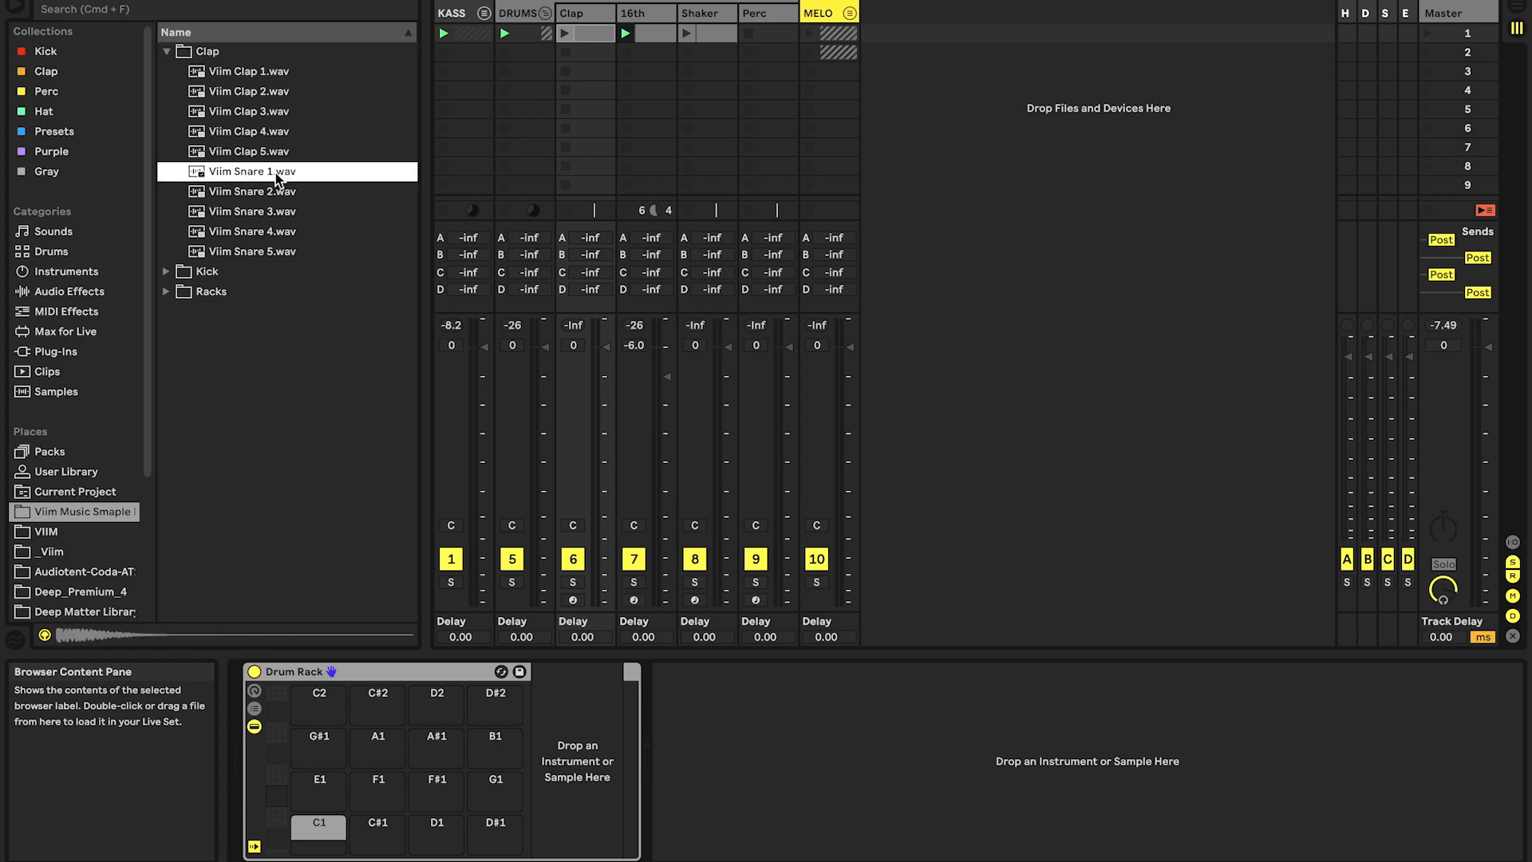
key(Up)
key(Down)
key(Down)
key(Down)
key(Down)
key(Down)
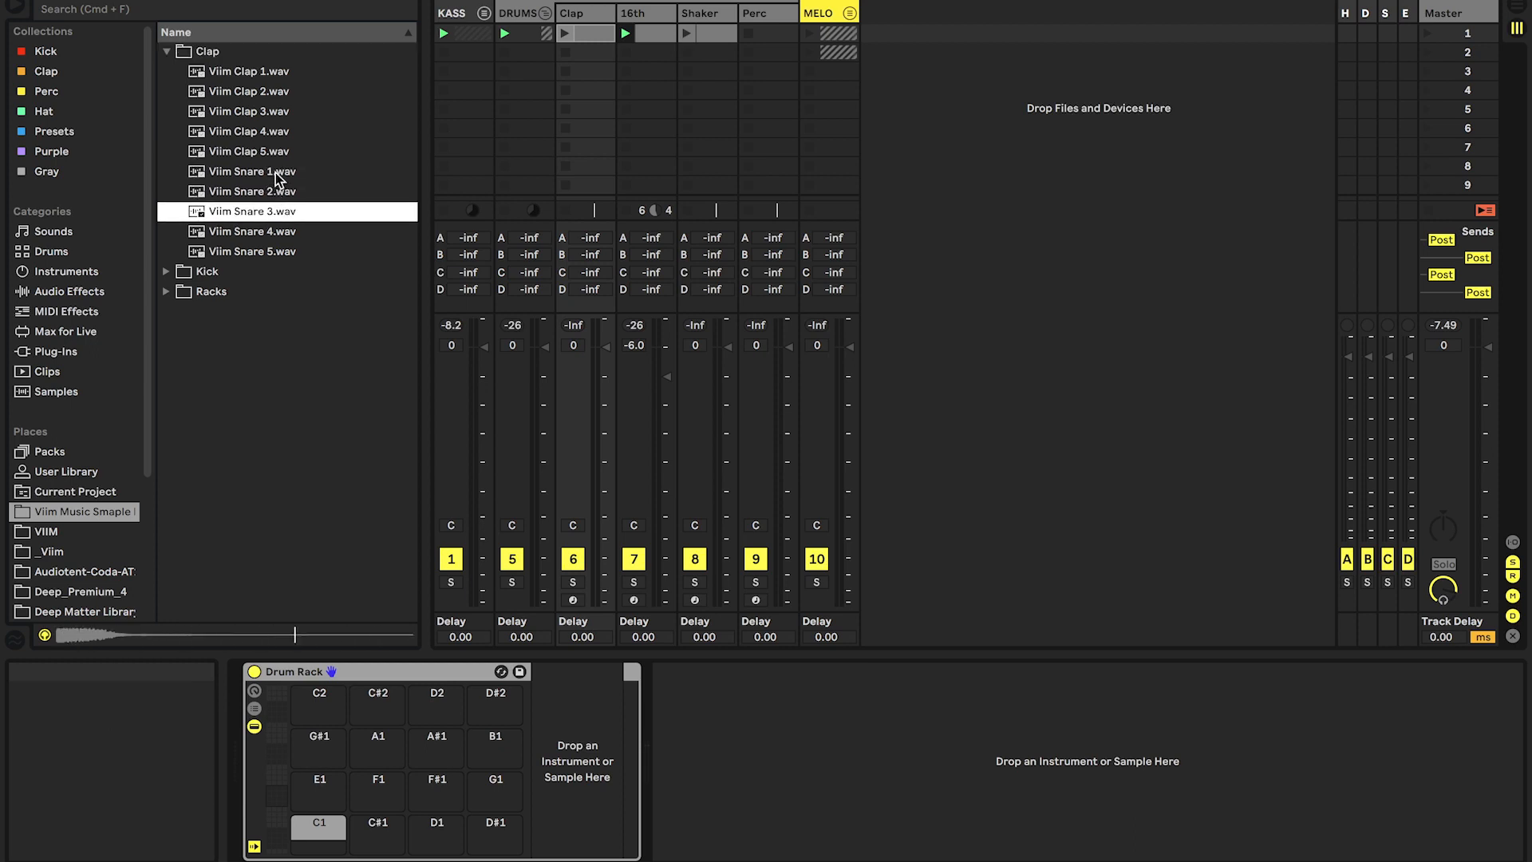
drag(231, 251, 423, 762)
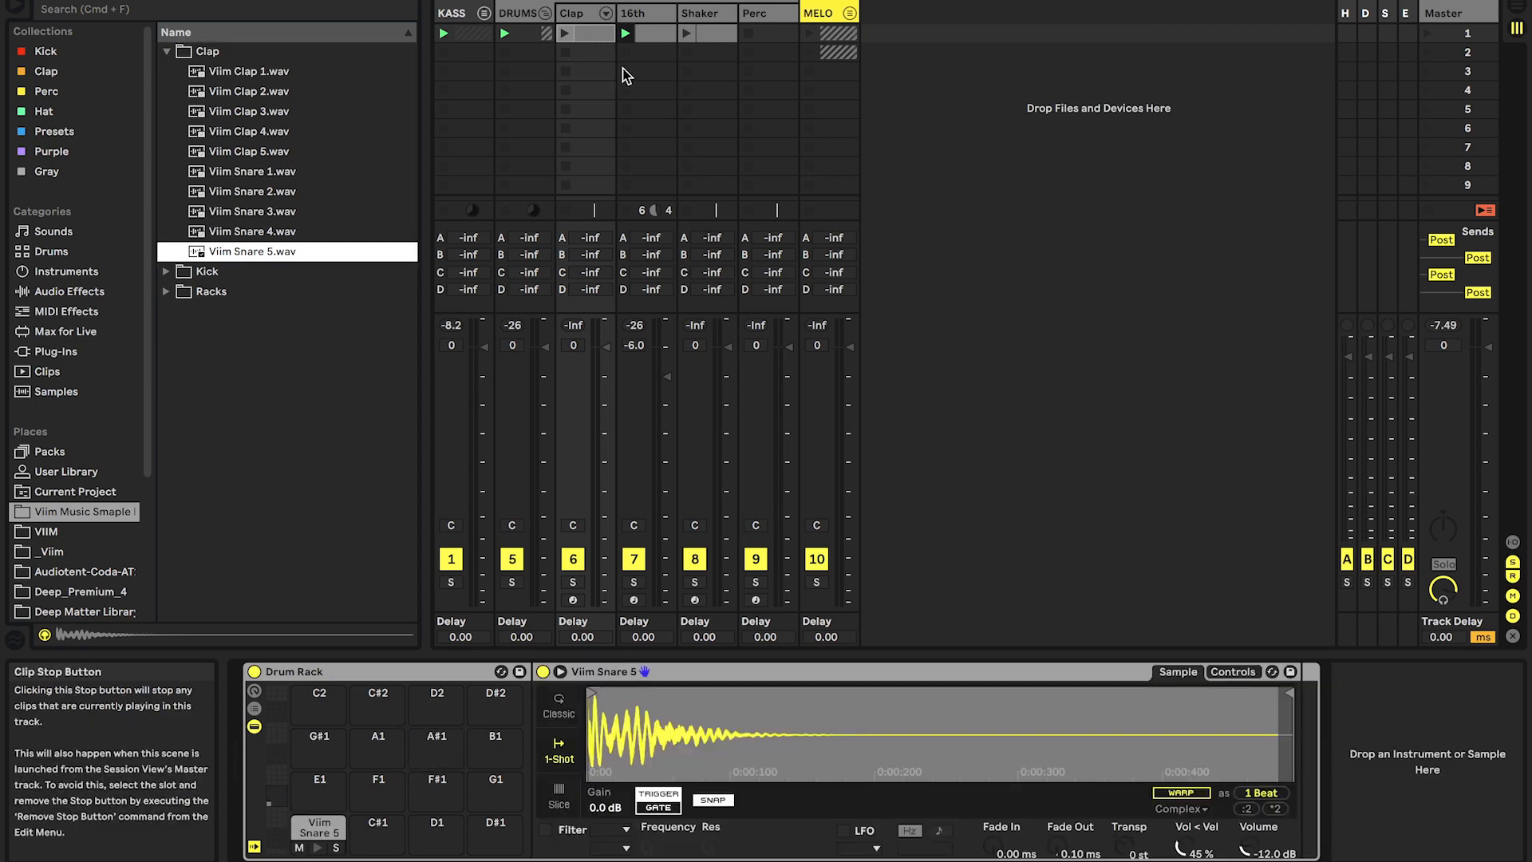
Lower the Clap track's volume to about -11 dB and solo the track.
drag(606, 345, 597, 399)
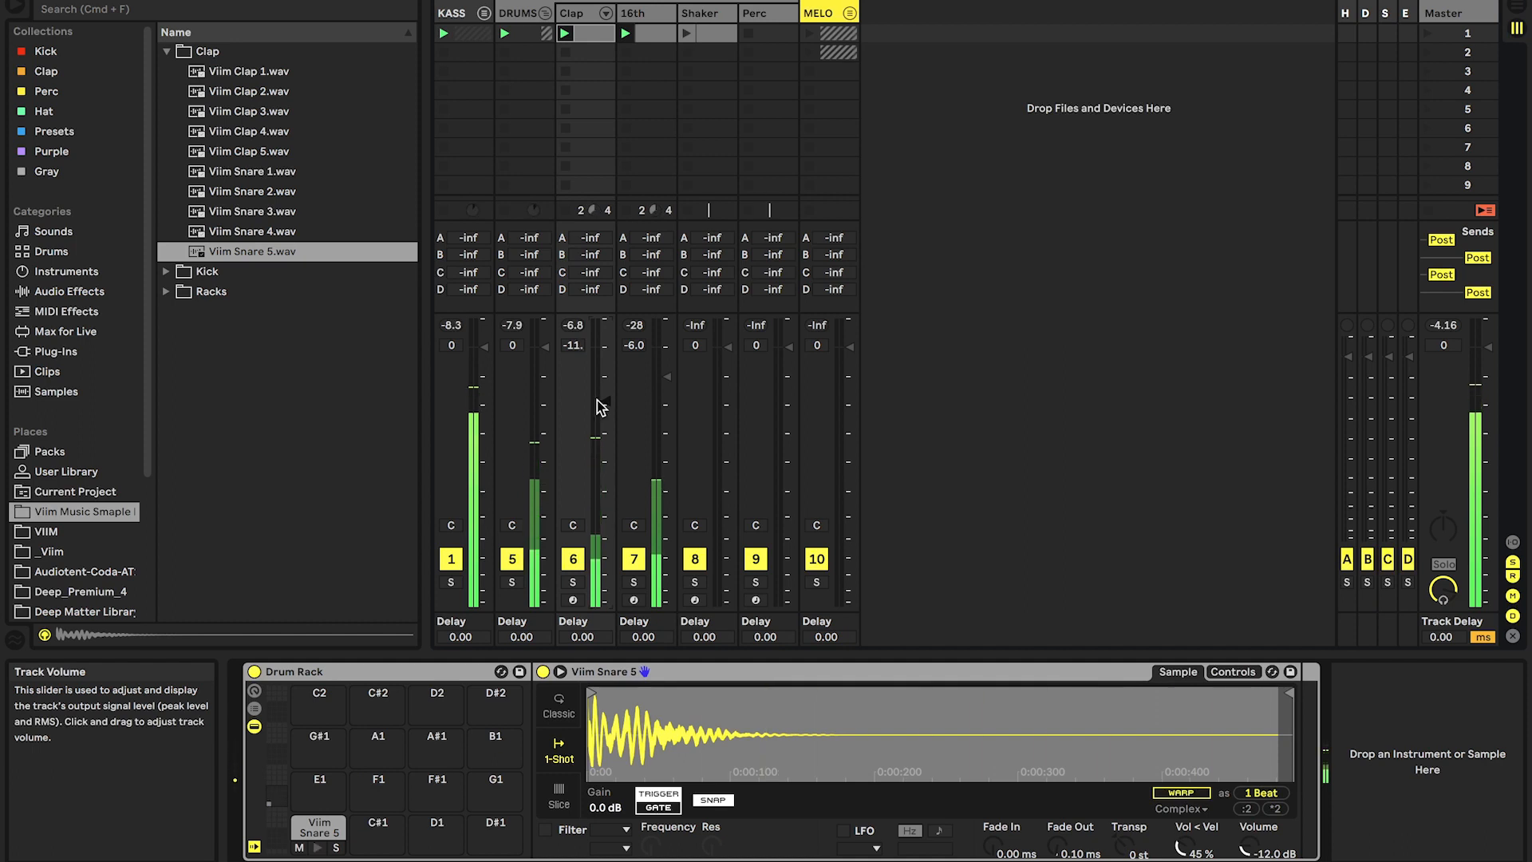
click(575, 584)
Add the Reverb audio effect after the snare on the Clap track.
click(80, 292)
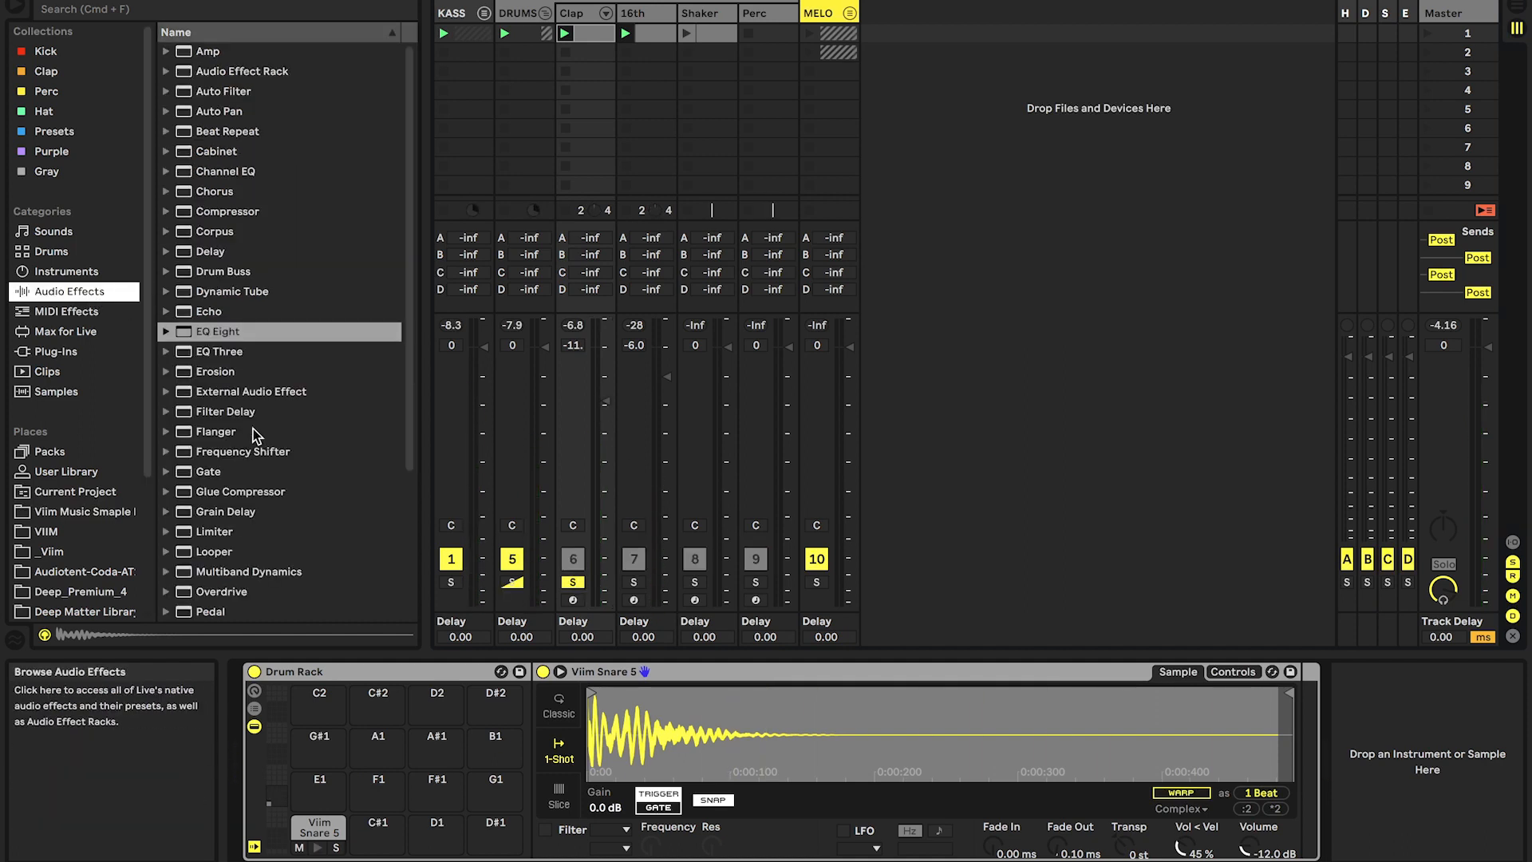
scroll(252, 428, down, 4)
double_click(193, 491)
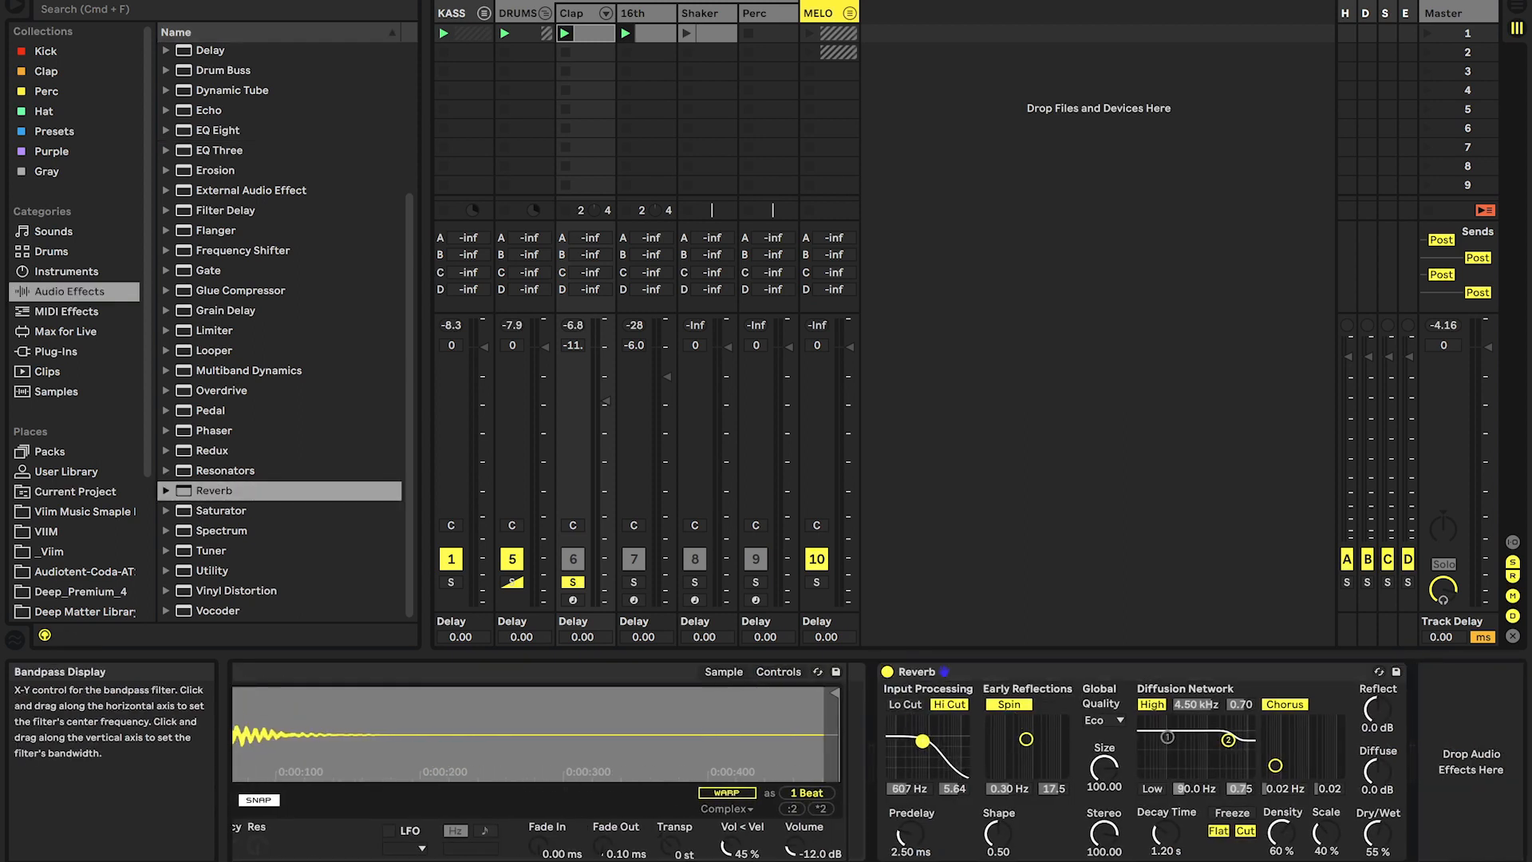
Set the Clap reverb to High quality, 228 Hz input filter frequency, 1.47 s decay time and 32 % dry/wet.
mouse_move(1378, 834)
mouse_down()
mouse_move(1392, 835)
mouse_move(1378, 842)
mouse_up()
click(1103, 719)
click(1104, 770)
drag(1154, 834, 1154, 826)
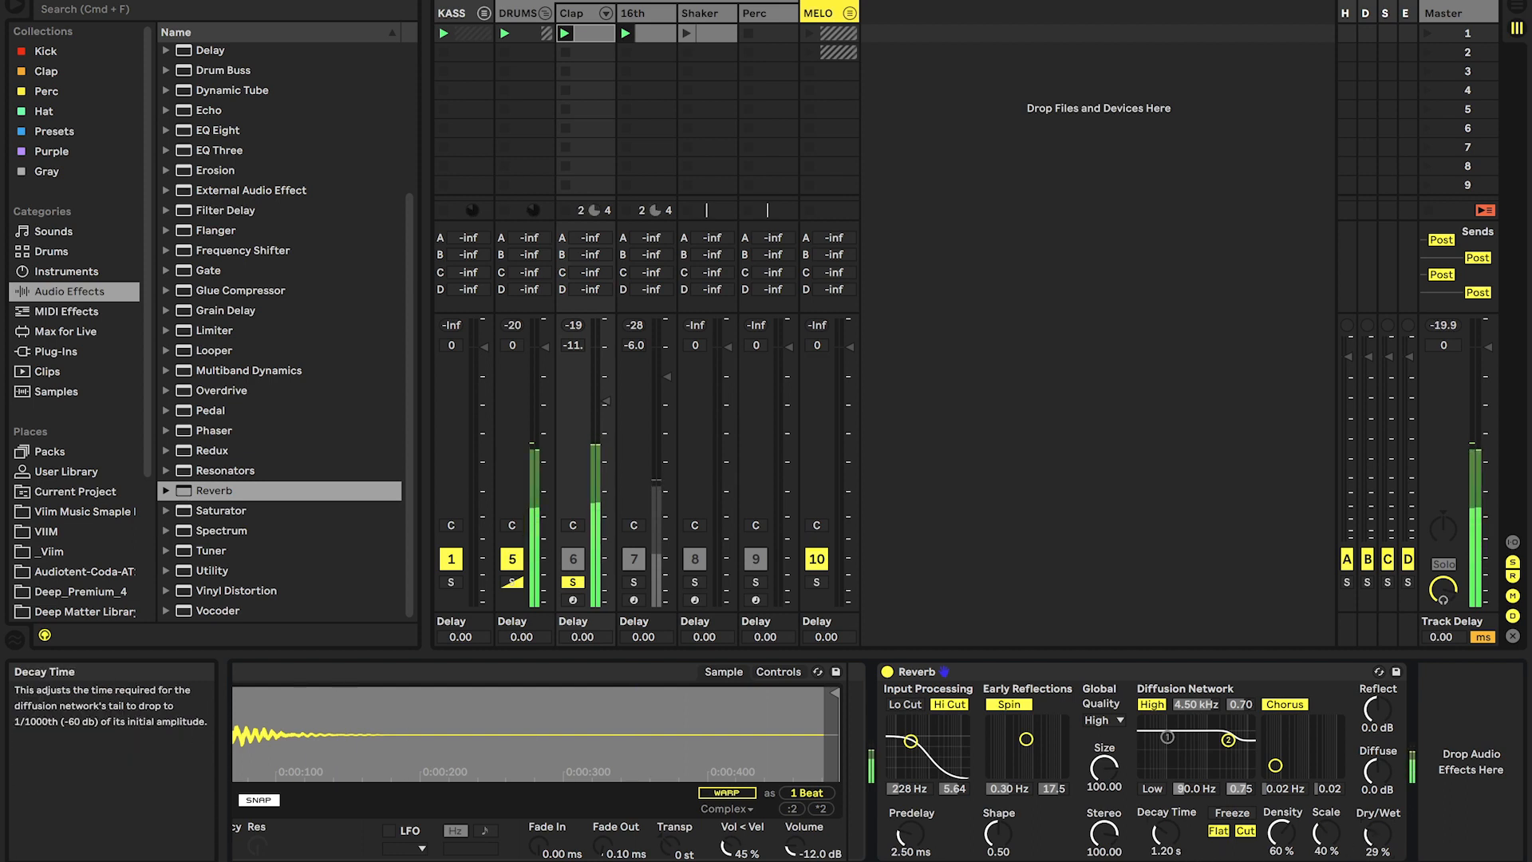
drag(1378, 834, 1378, 831)
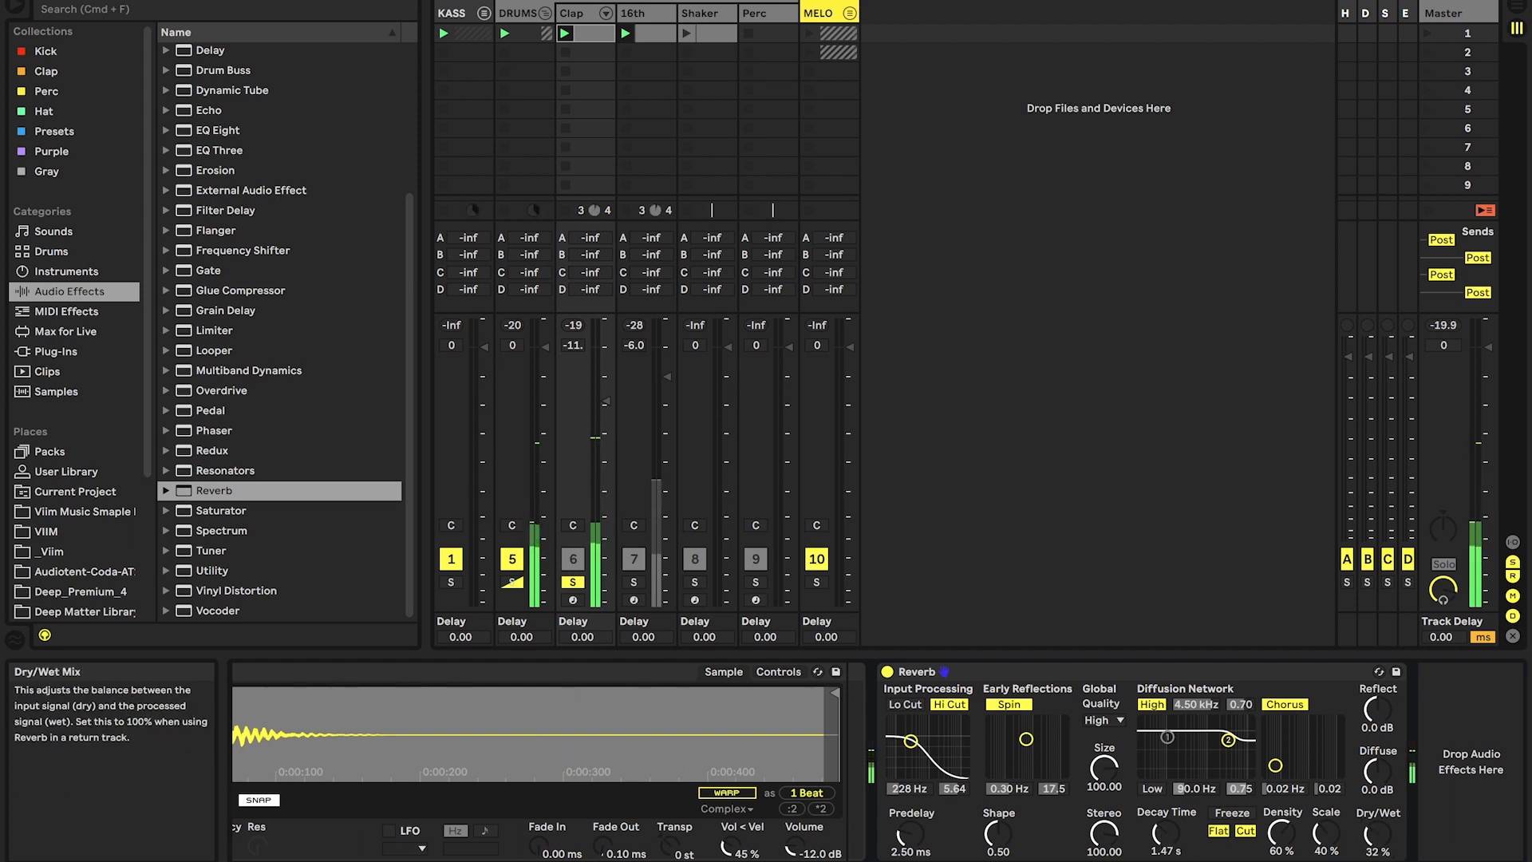
Audition samples in the VIIM Shaker folder and load the Abletunes MHD Closed Hi Hat 68 sample on the Shaker track.
click(707, 12)
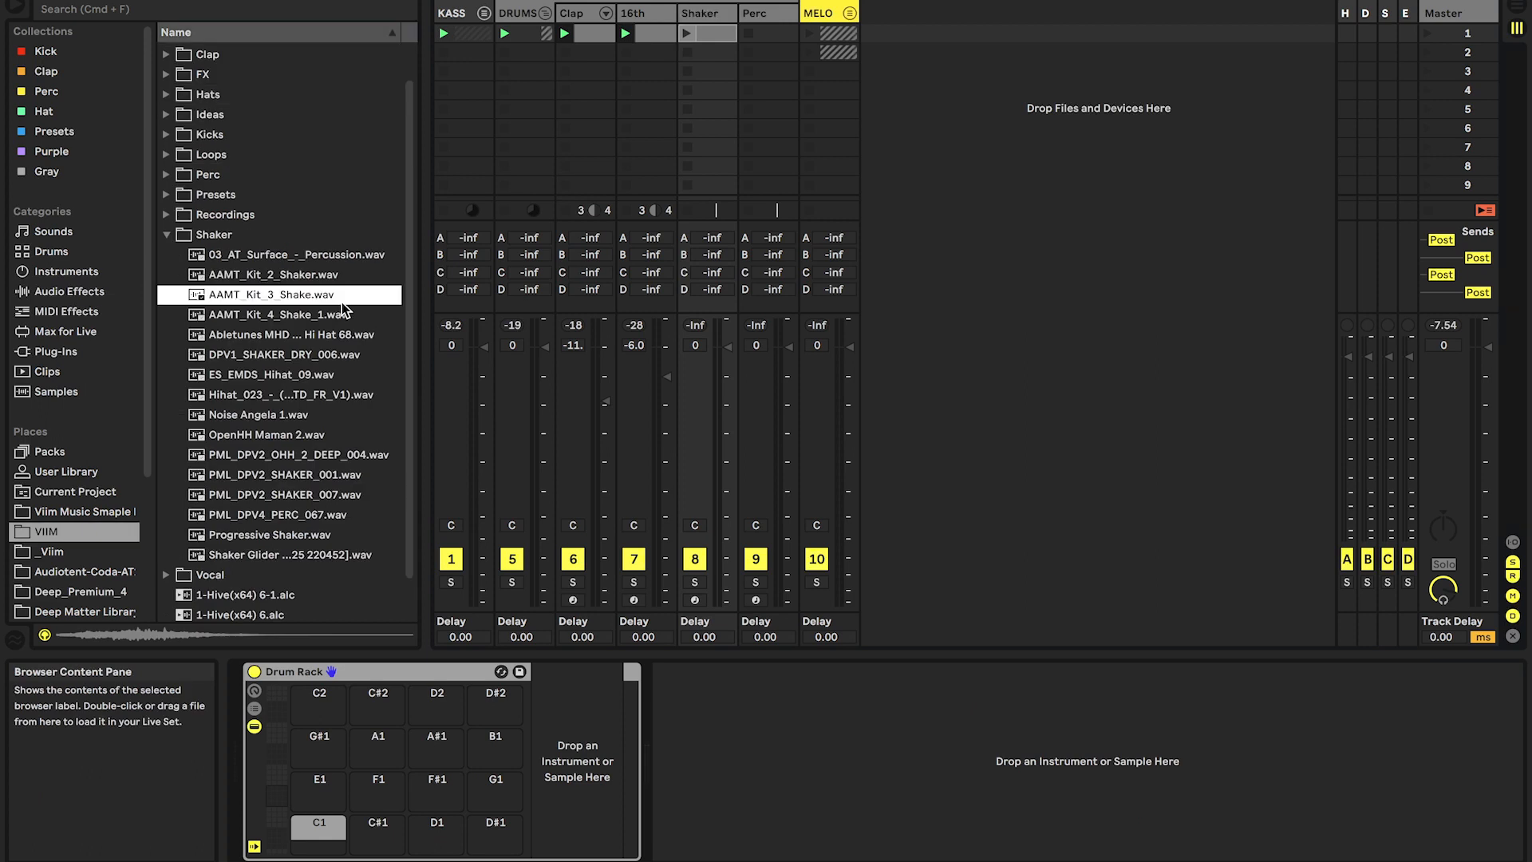
click(341, 314)
click(342, 335)
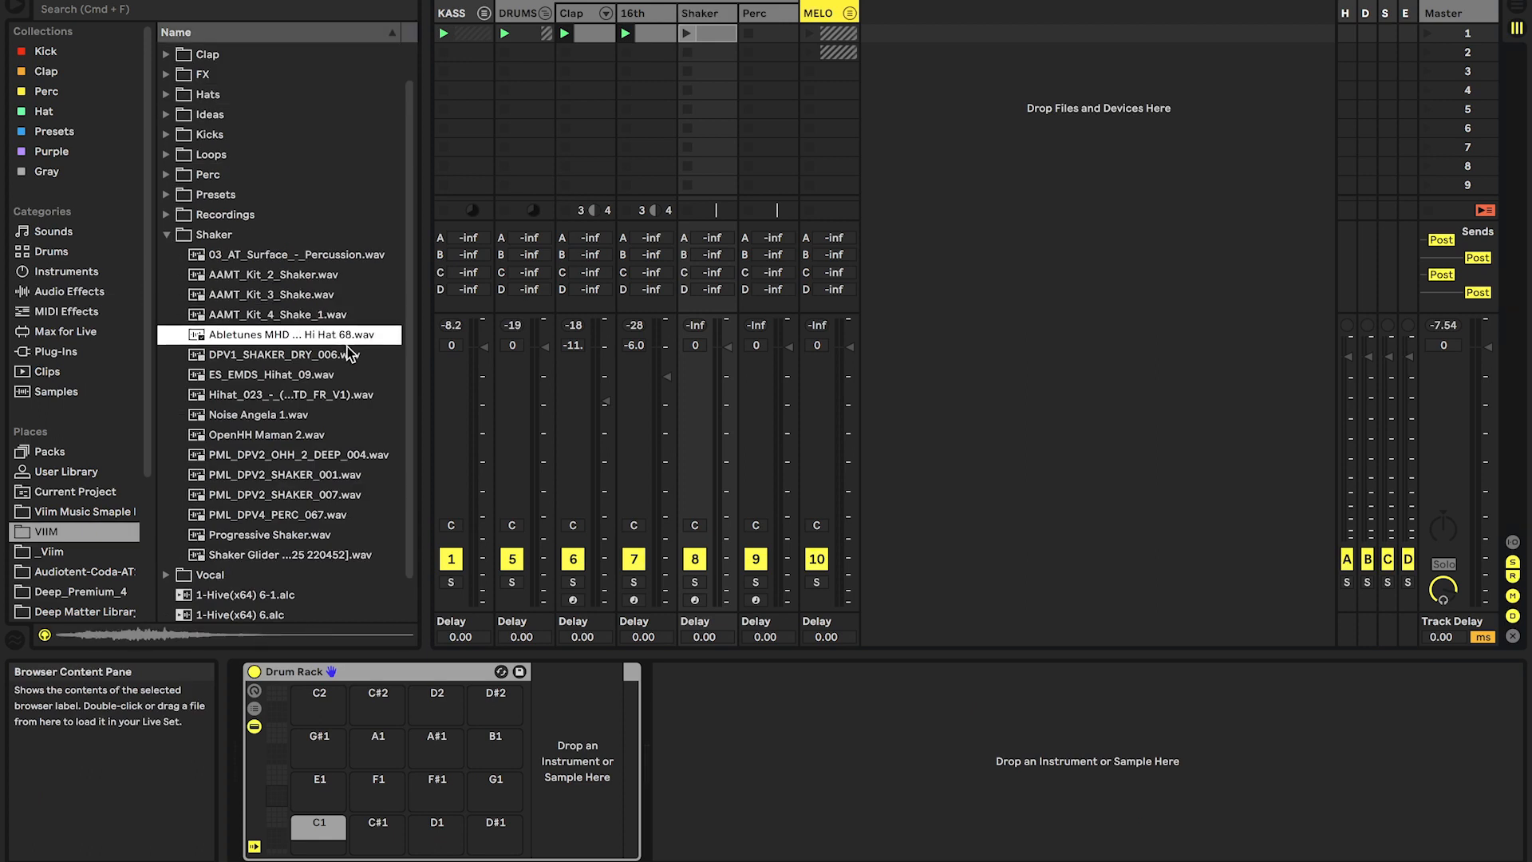
key(Return)
Lower the Shaker track's volume to -9.6 dB and launch its clip.
drag(727, 345, 728, 392)
click(687, 33)
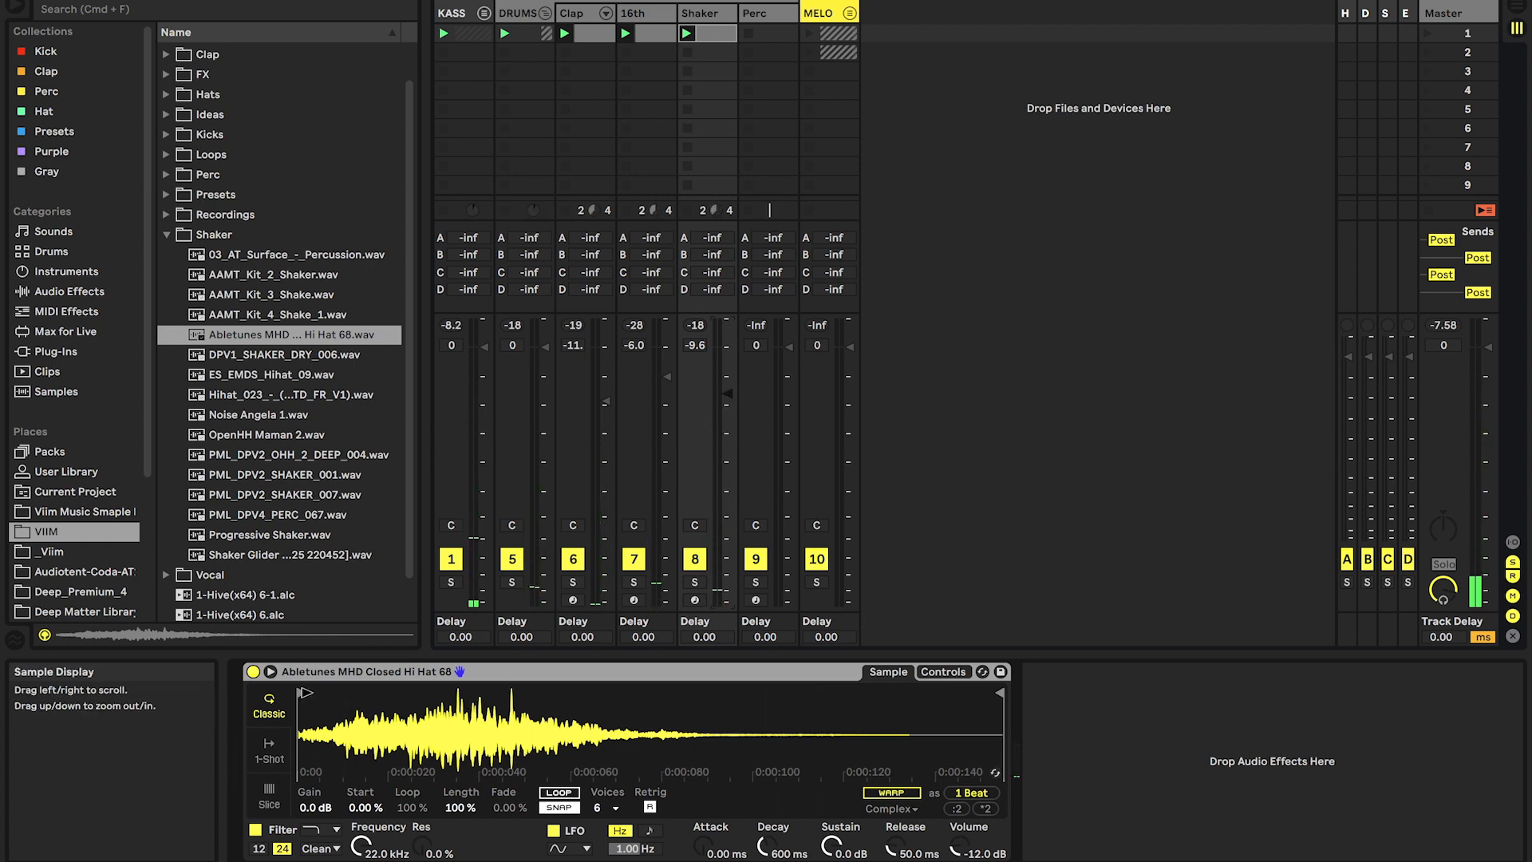
Move the shaker sample's start to about 12 ms and switch the sampler to 1-Shot mode.
click(302, 694)
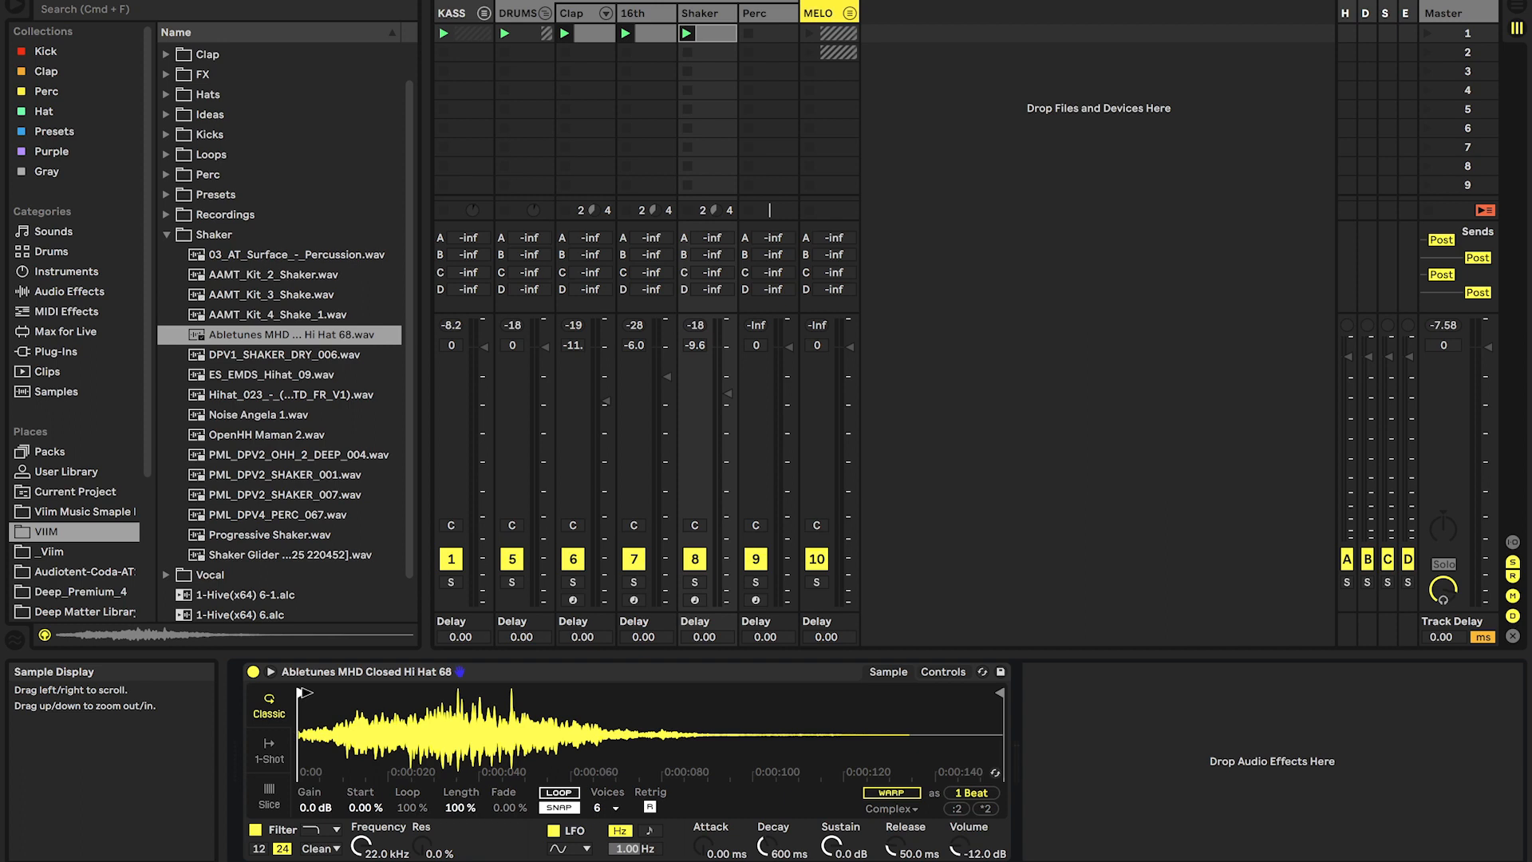
drag(313, 692, 360, 693)
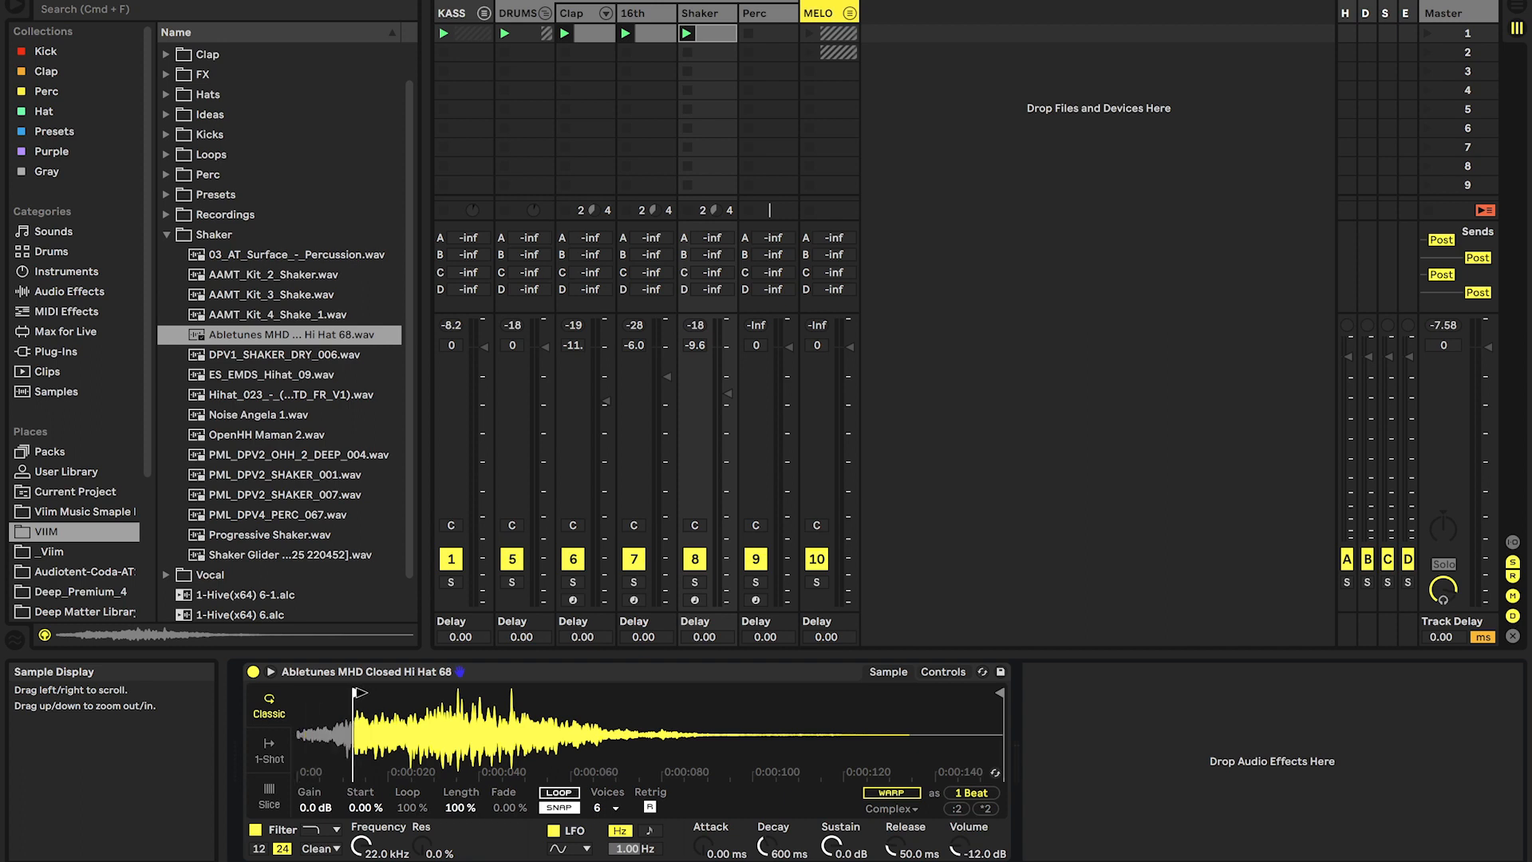
click(269, 750)
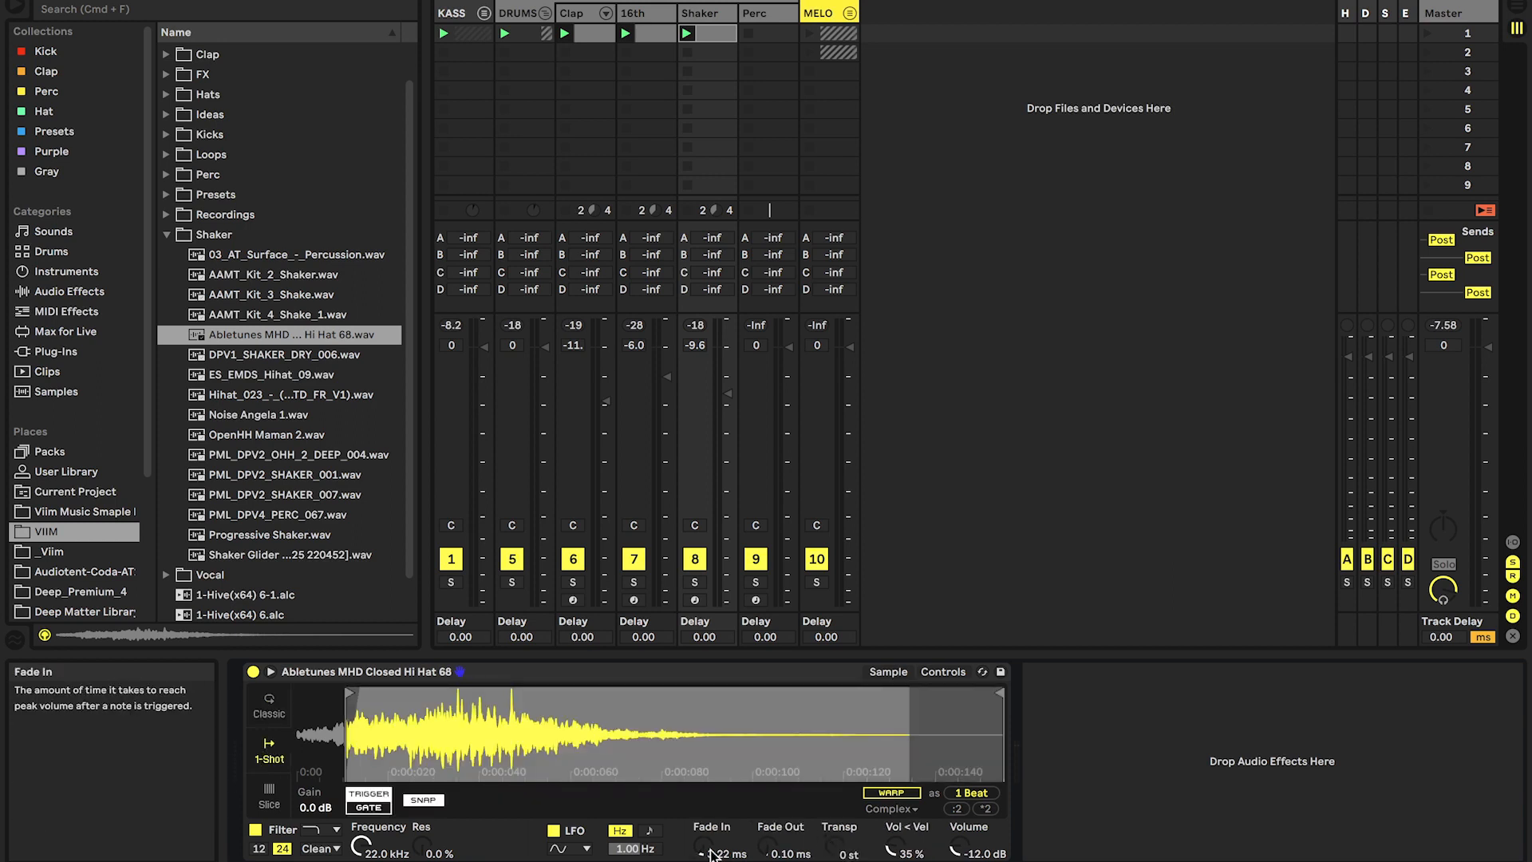
Trim the shaker sample's end to about 96 ms, with a 3.37 ms fade-in and a 23.3 ms fade-out, and fine-tune its start.
mouse_move(999, 693)
mouse_down()
mouse_move(700, 694)
mouse_move(738, 695)
mouse_up()
mouse_move(767, 846)
mouse_down()
mouse_move(767, 818)
mouse_move(704, 846)
mouse_up()
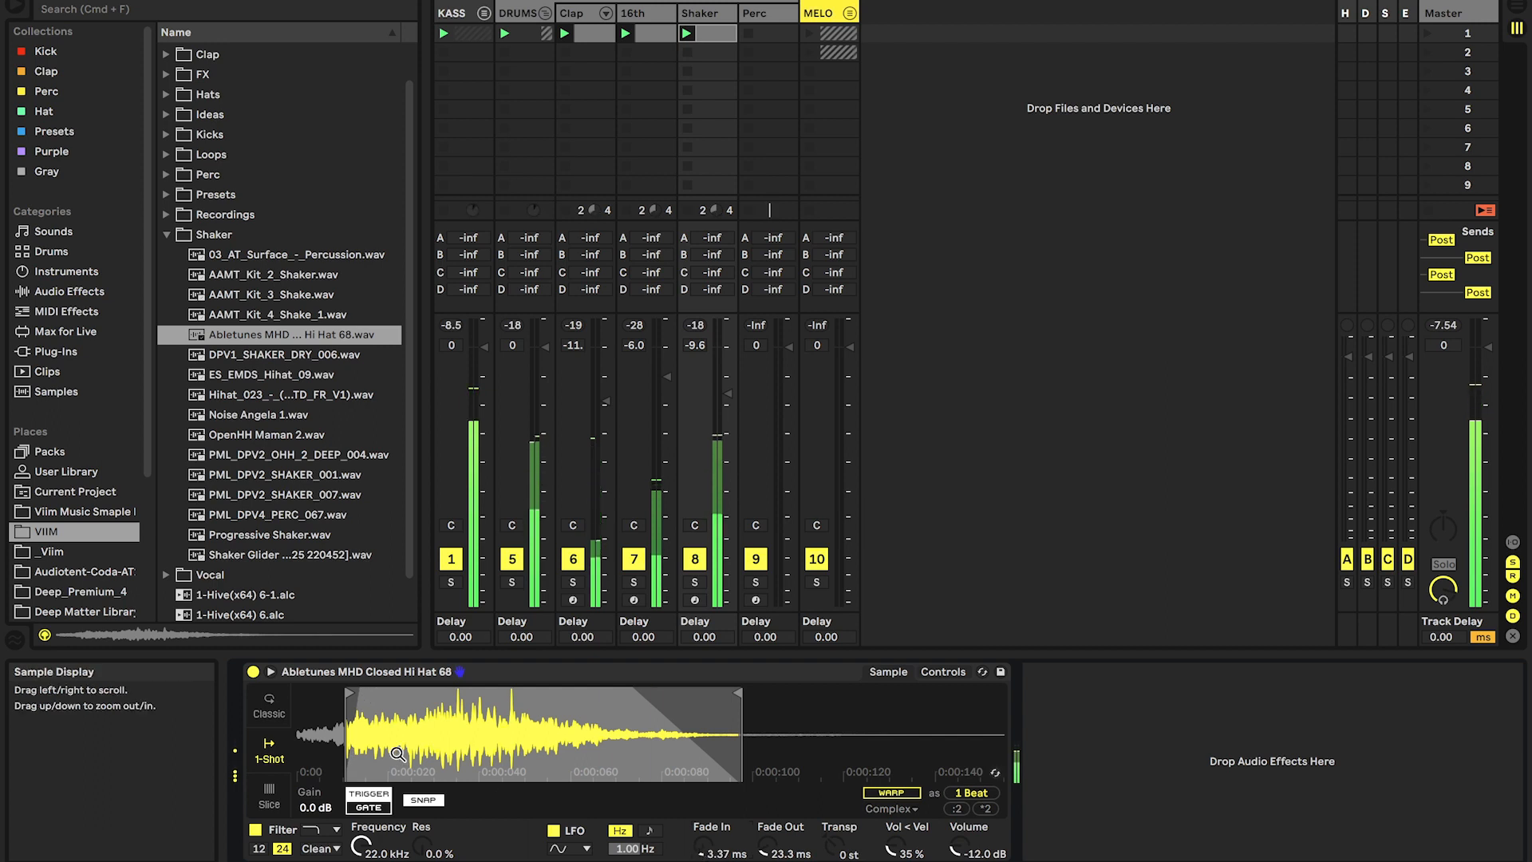
drag(351, 689, 344, 692)
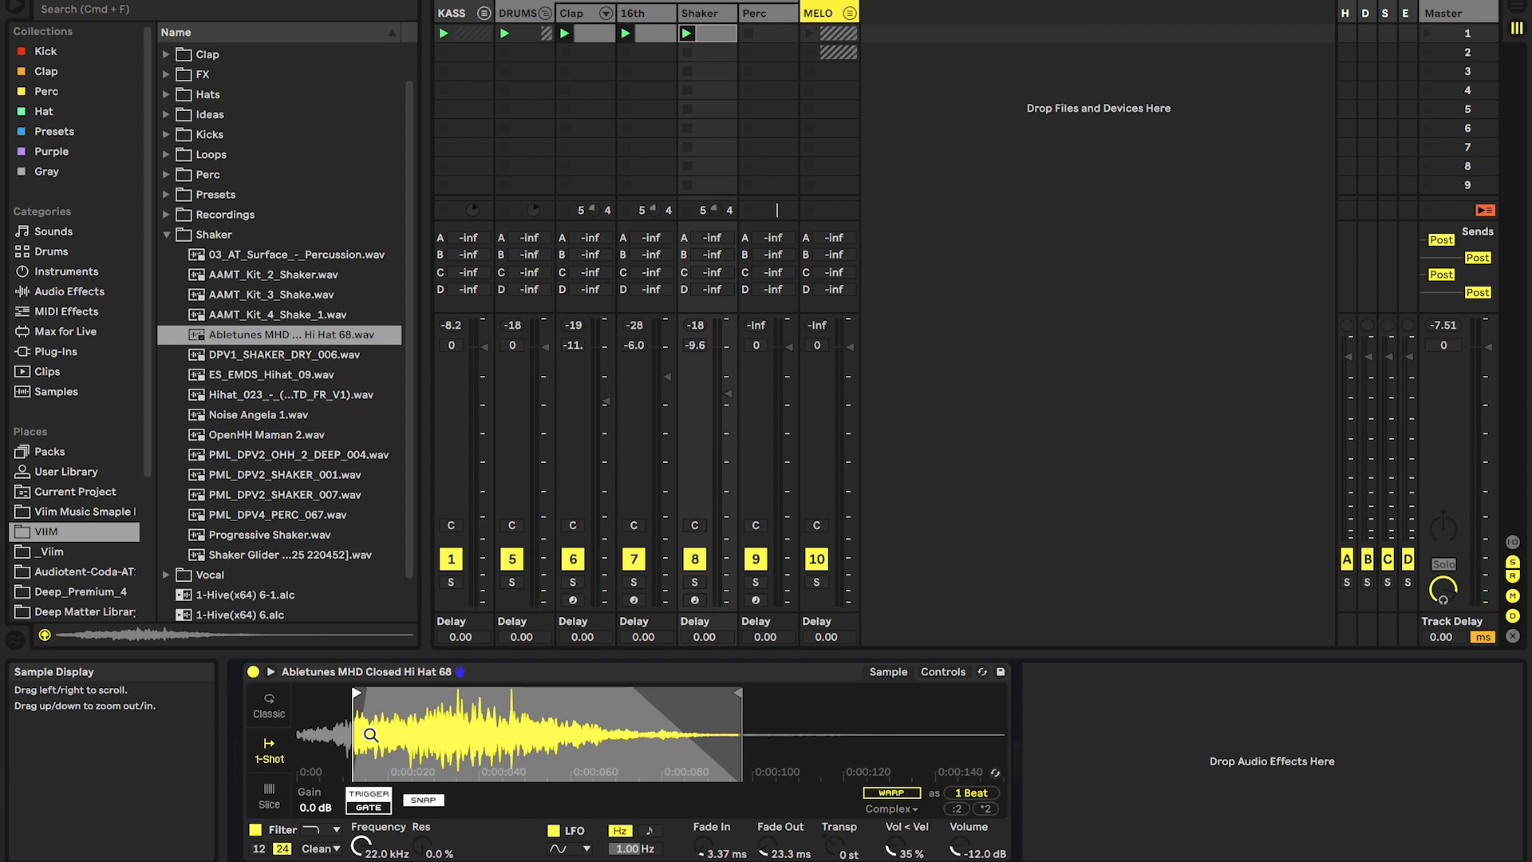
Add EQ Eight after the shaker sampler and enable band 8 as a high cut at about 9 kHz.
click(68, 291)
scroll(304, 335, up, 3)
scroll(288, 310, up, 3)
double_click(231, 331)
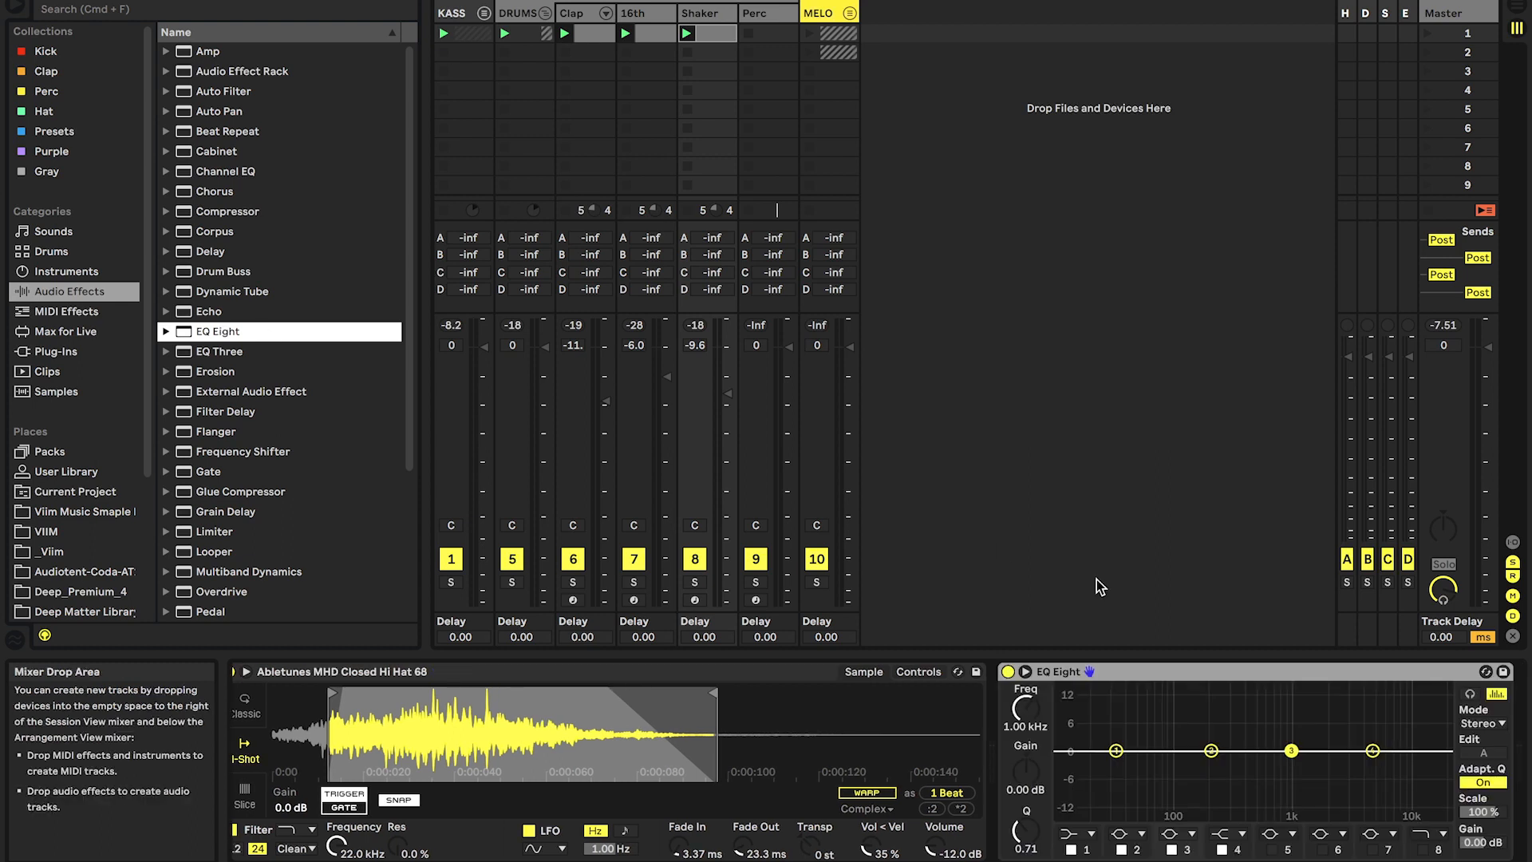
click(1422, 849)
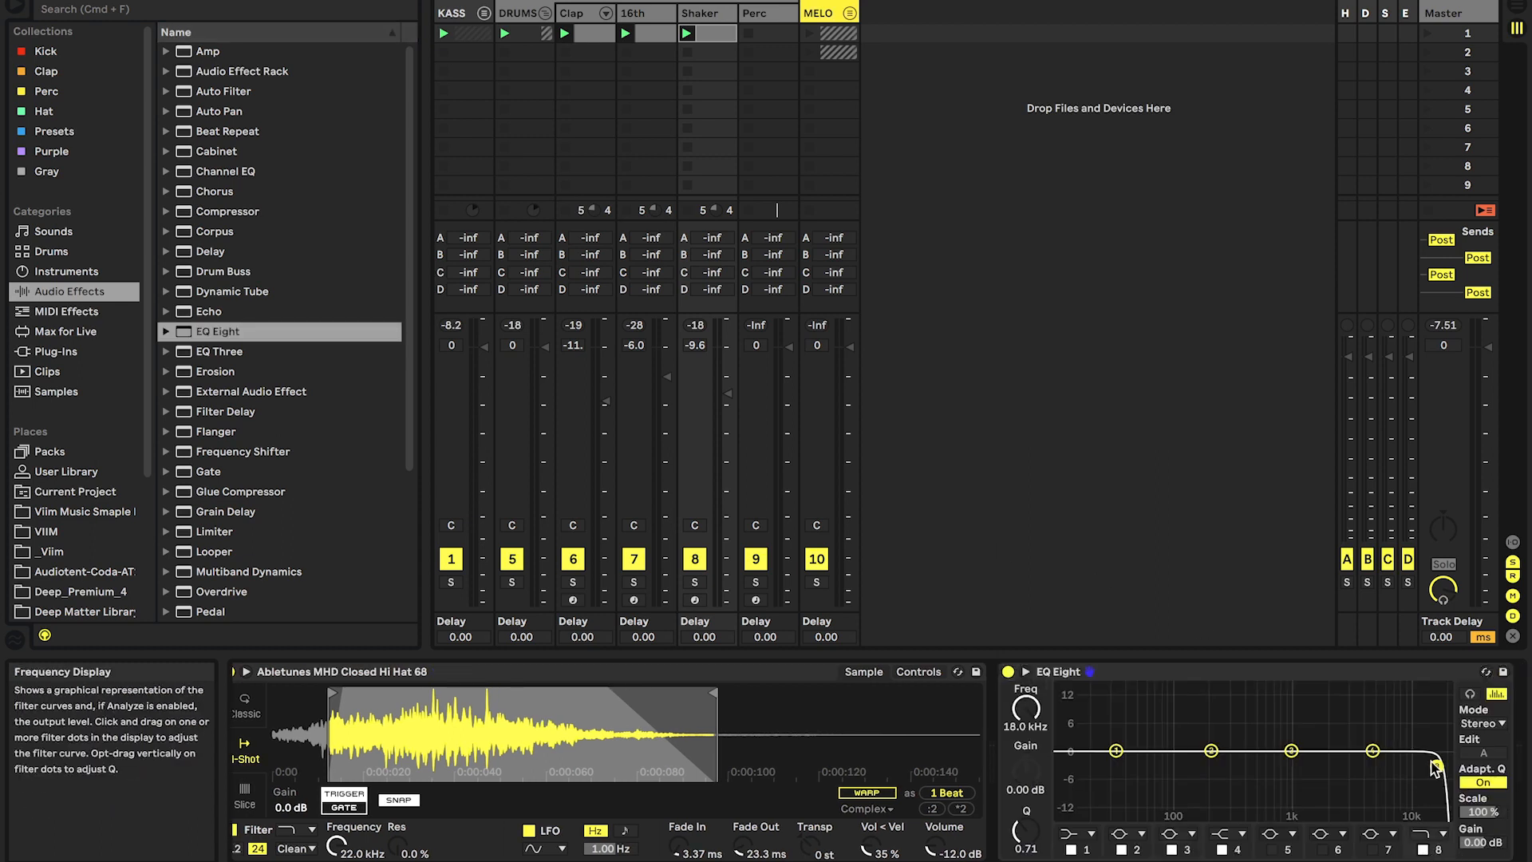
drag(1422, 766, 1401, 763)
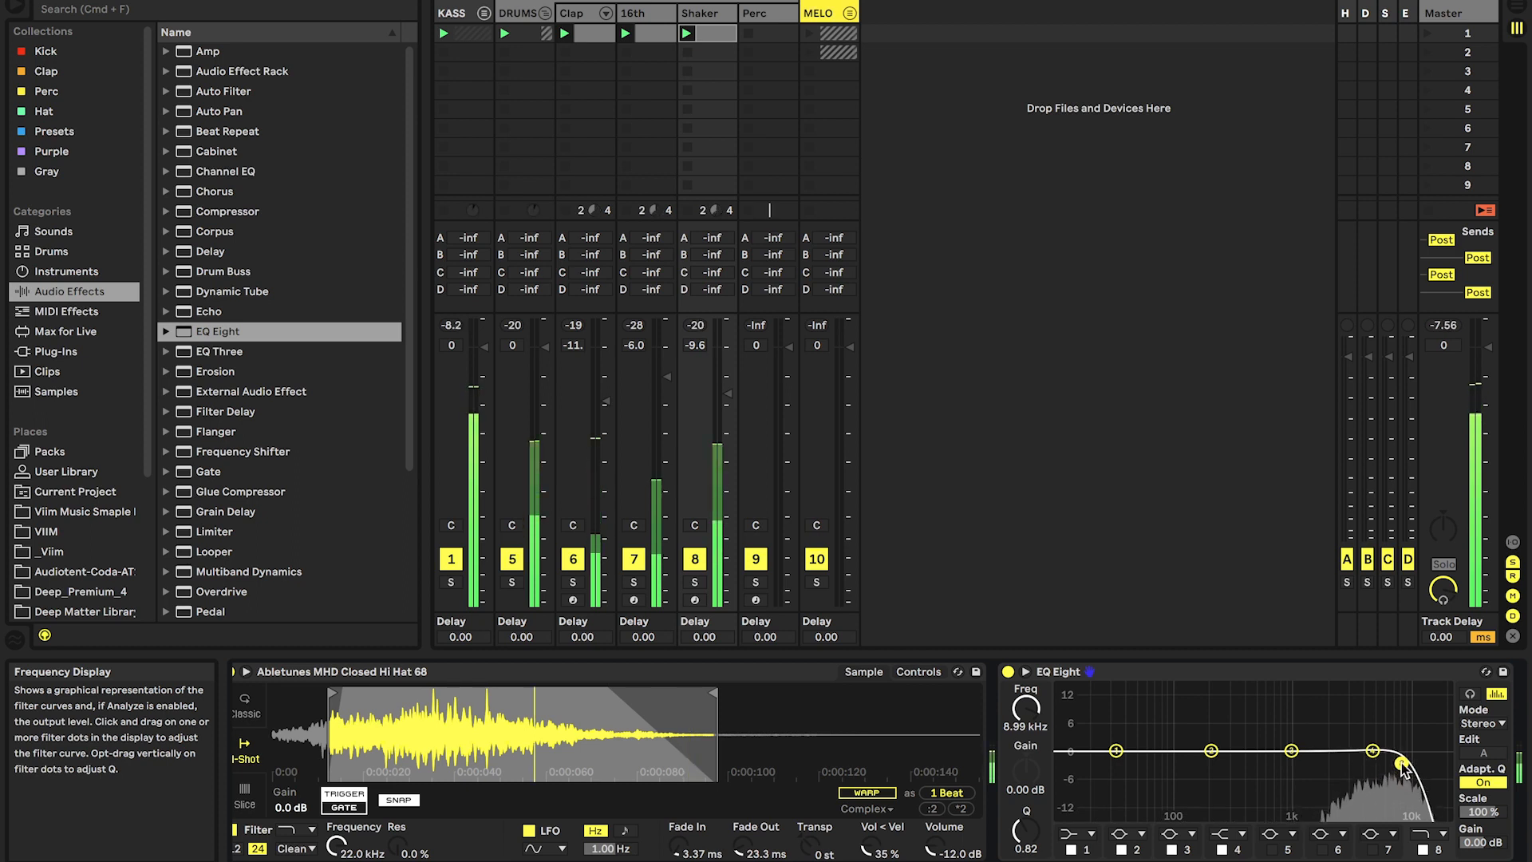
Change band 1 of the shaker's EQ Eight to a low cut at about 2.2 kHz and compare the sound with the EQ bypassed.
click(1090, 834)
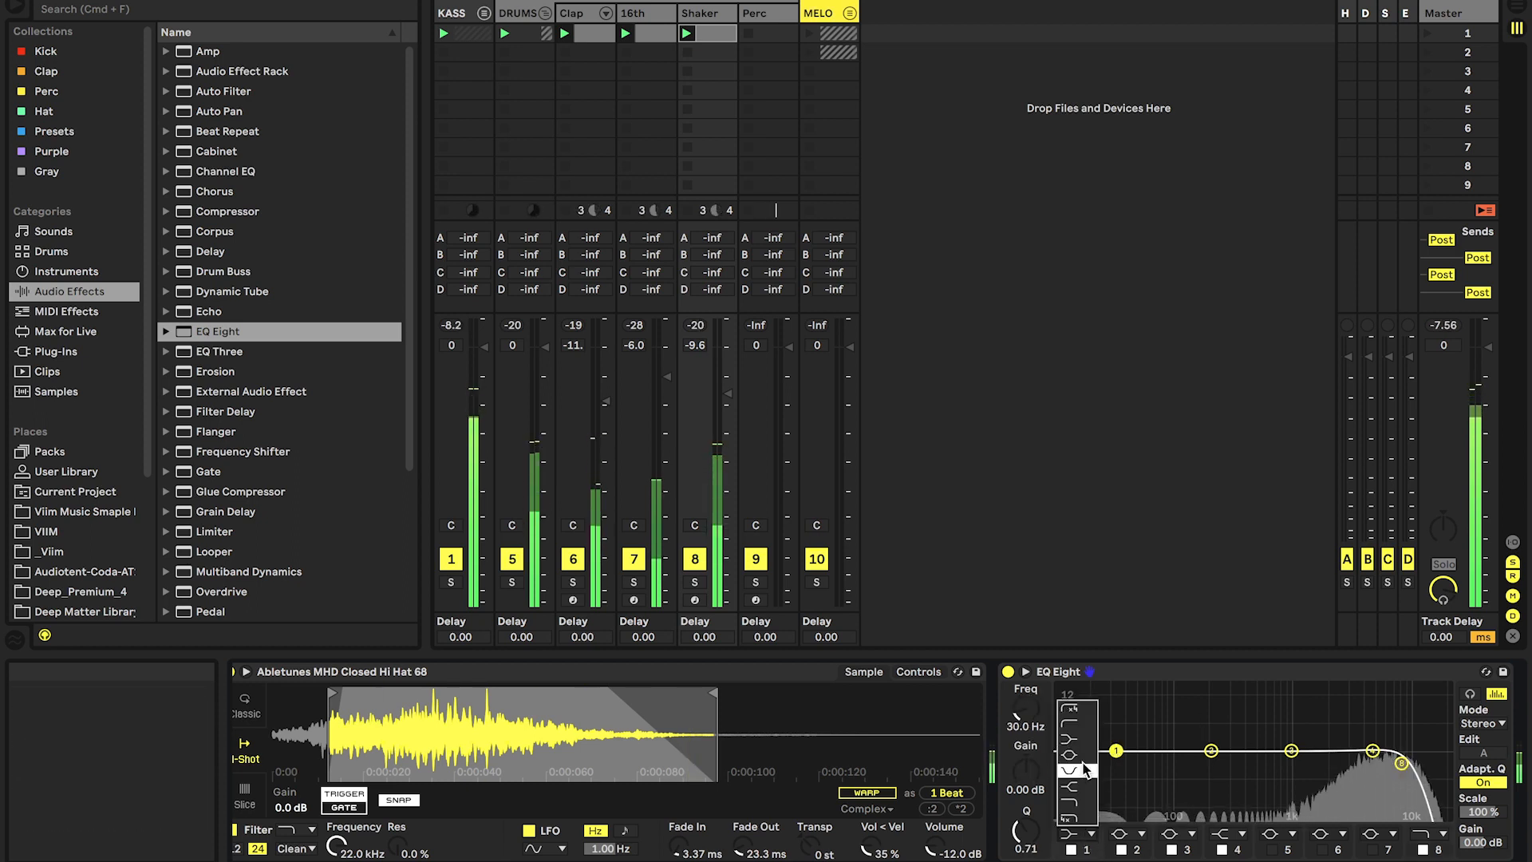
click(1078, 722)
drag(1120, 776, 1332, 775)
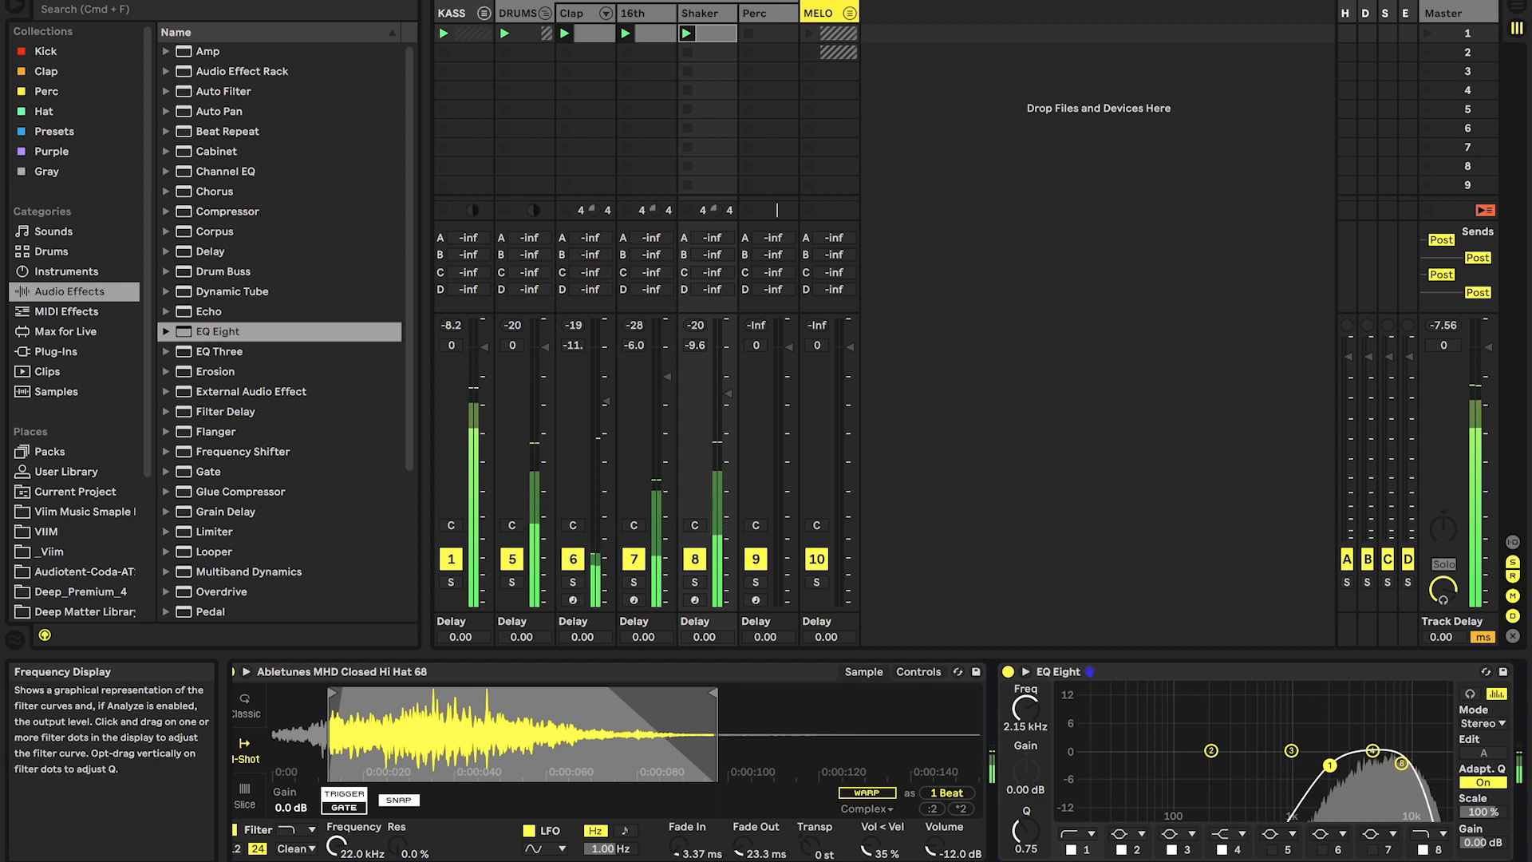
click(1008, 672)
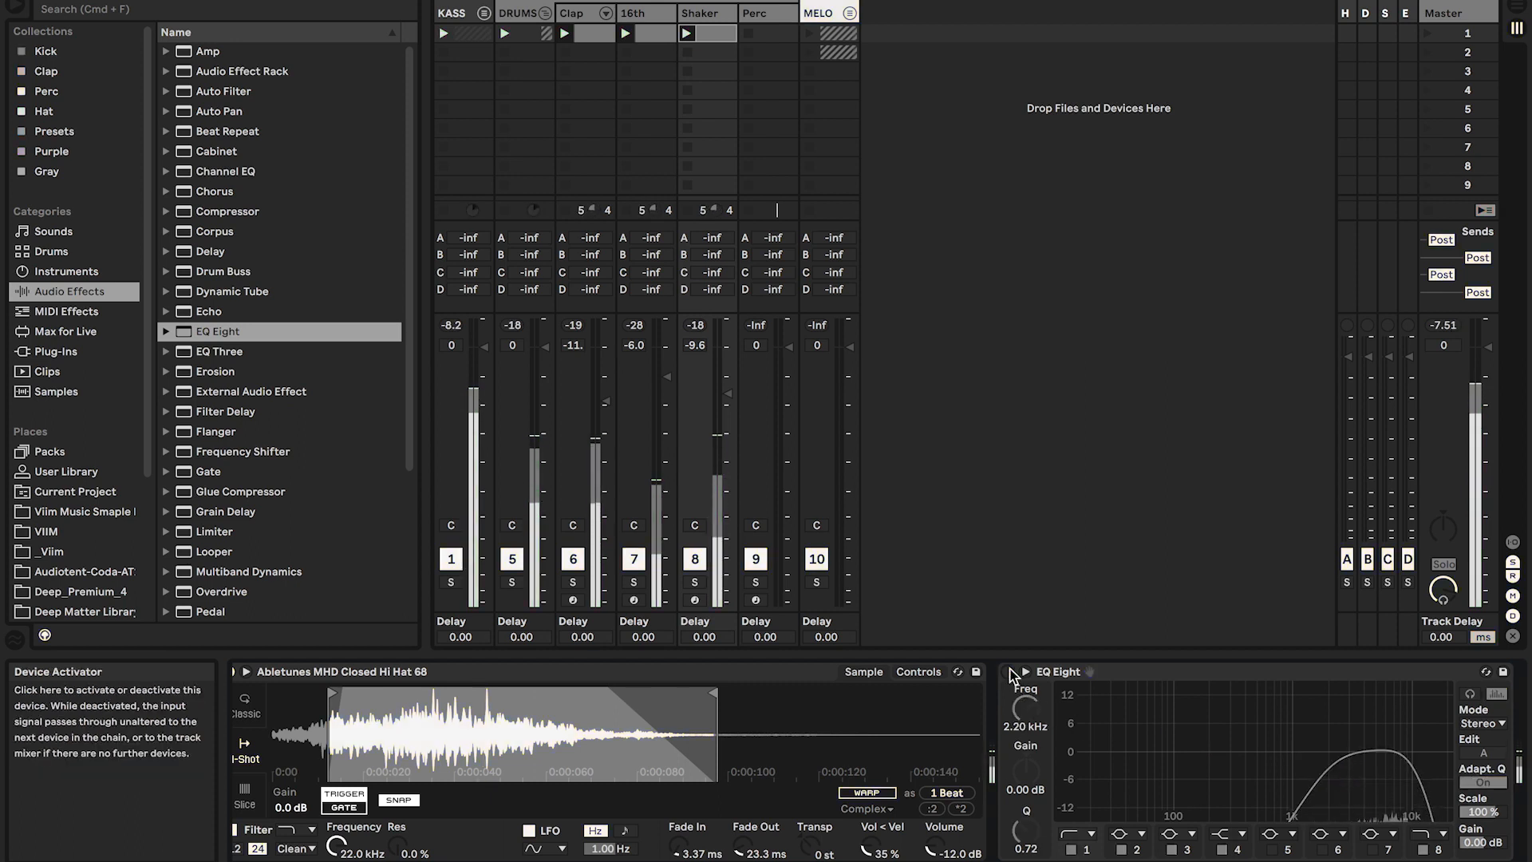
click(1009, 672)
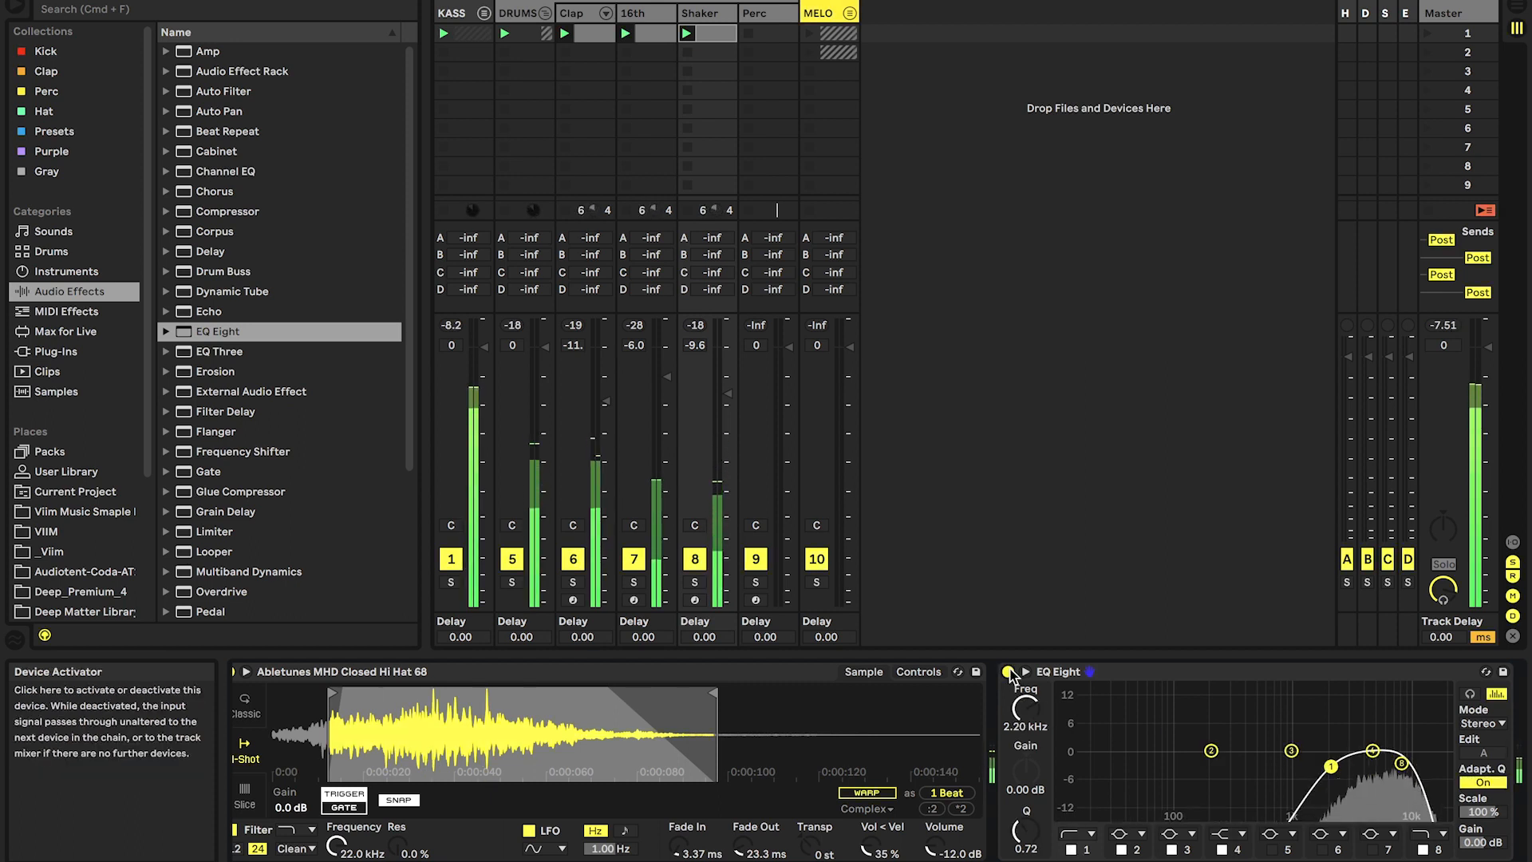
Insert the Haas Effect 5m preset before EQ Eight on the Shaker track and set its right delay time to 2.00 ms.
click(104, 171)
drag(257, 173, 989, 724)
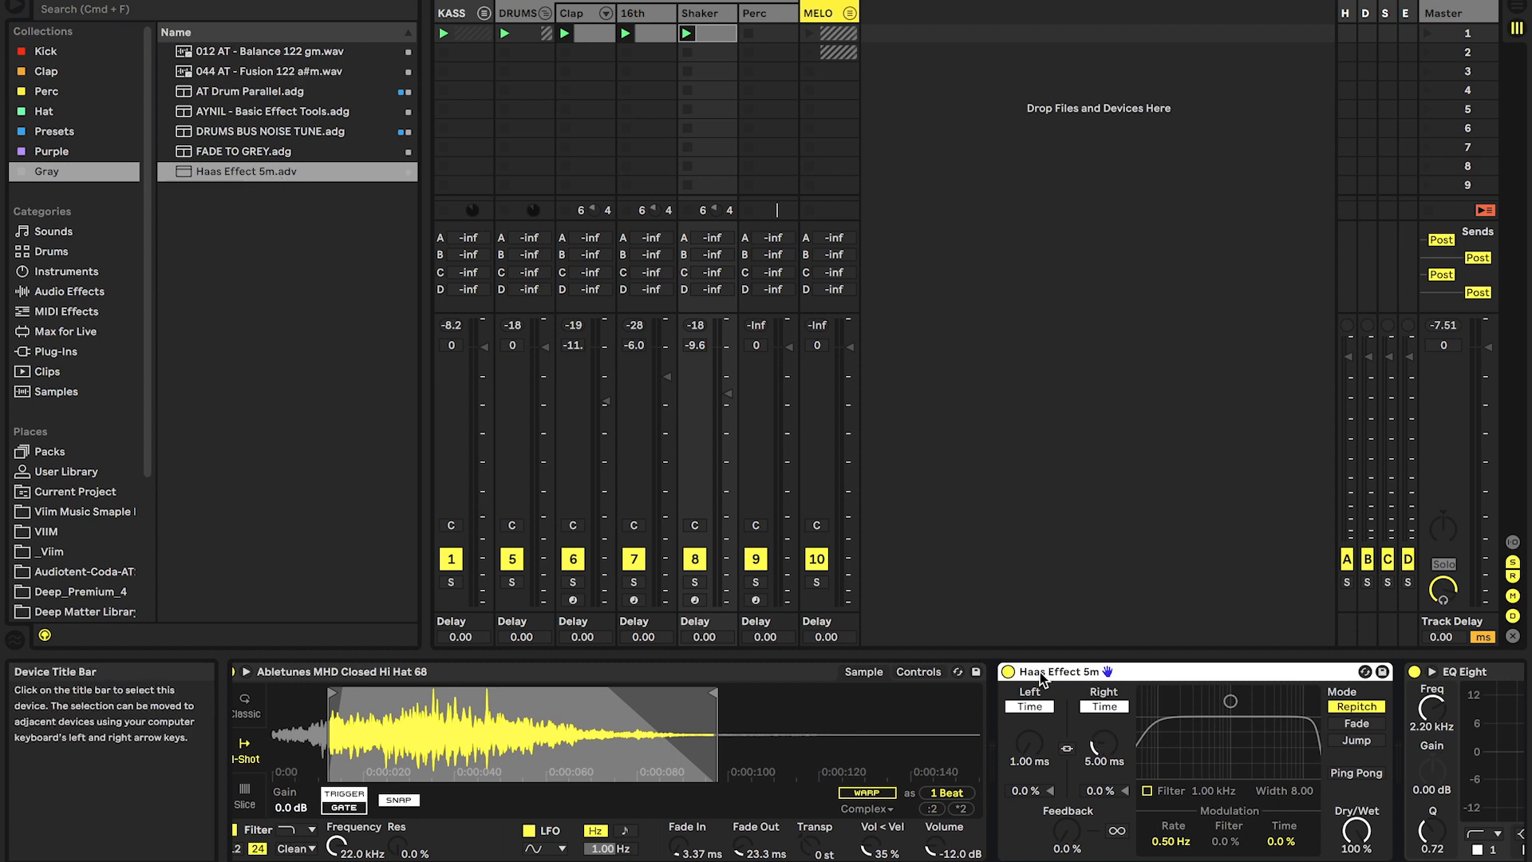
scroll(1109, 746, right, 4)
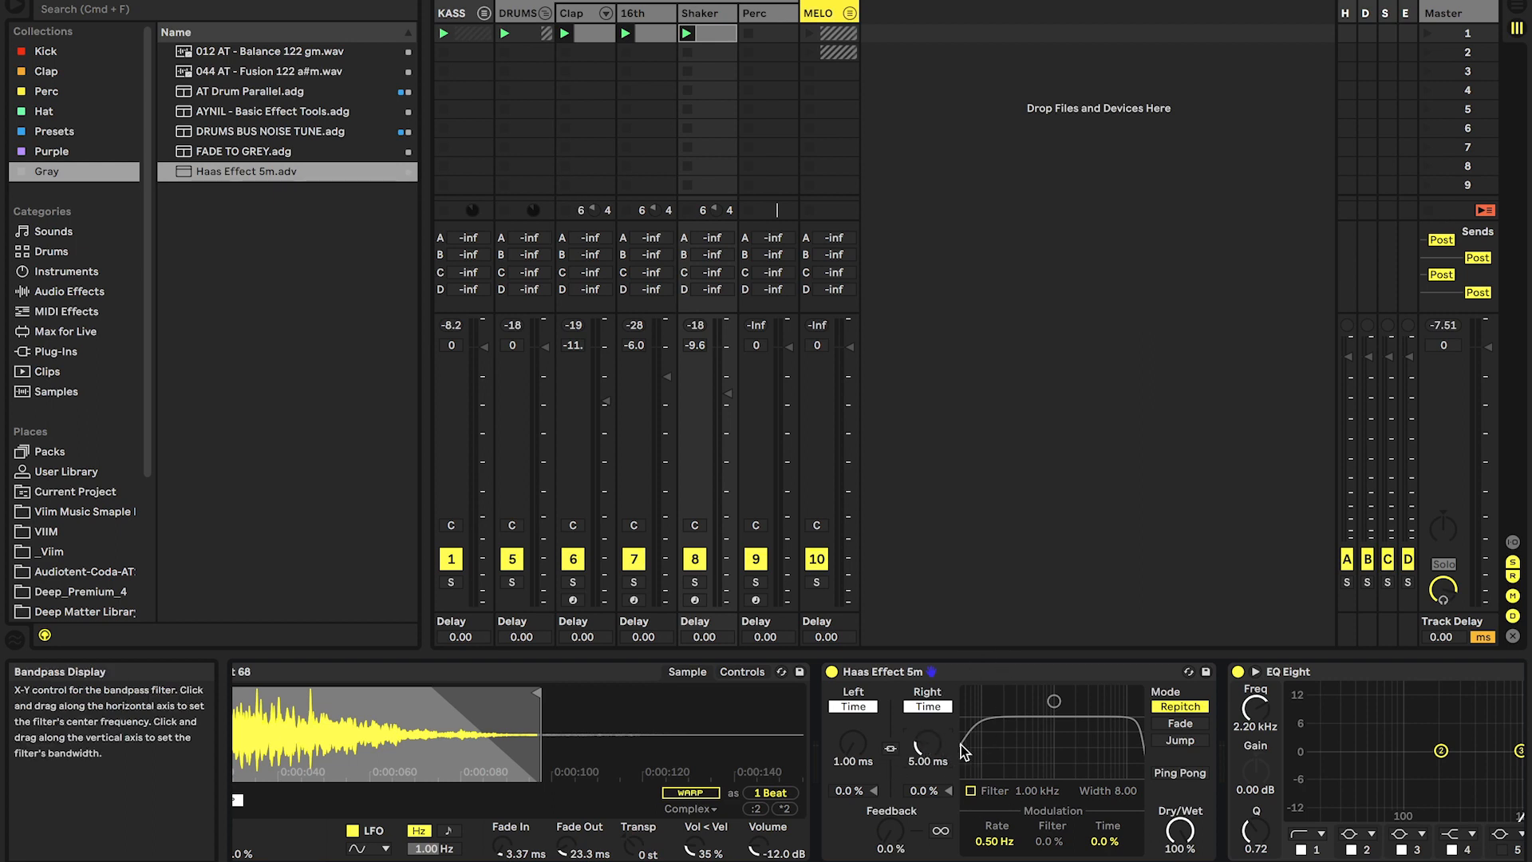
drag(930, 748, 930, 778)
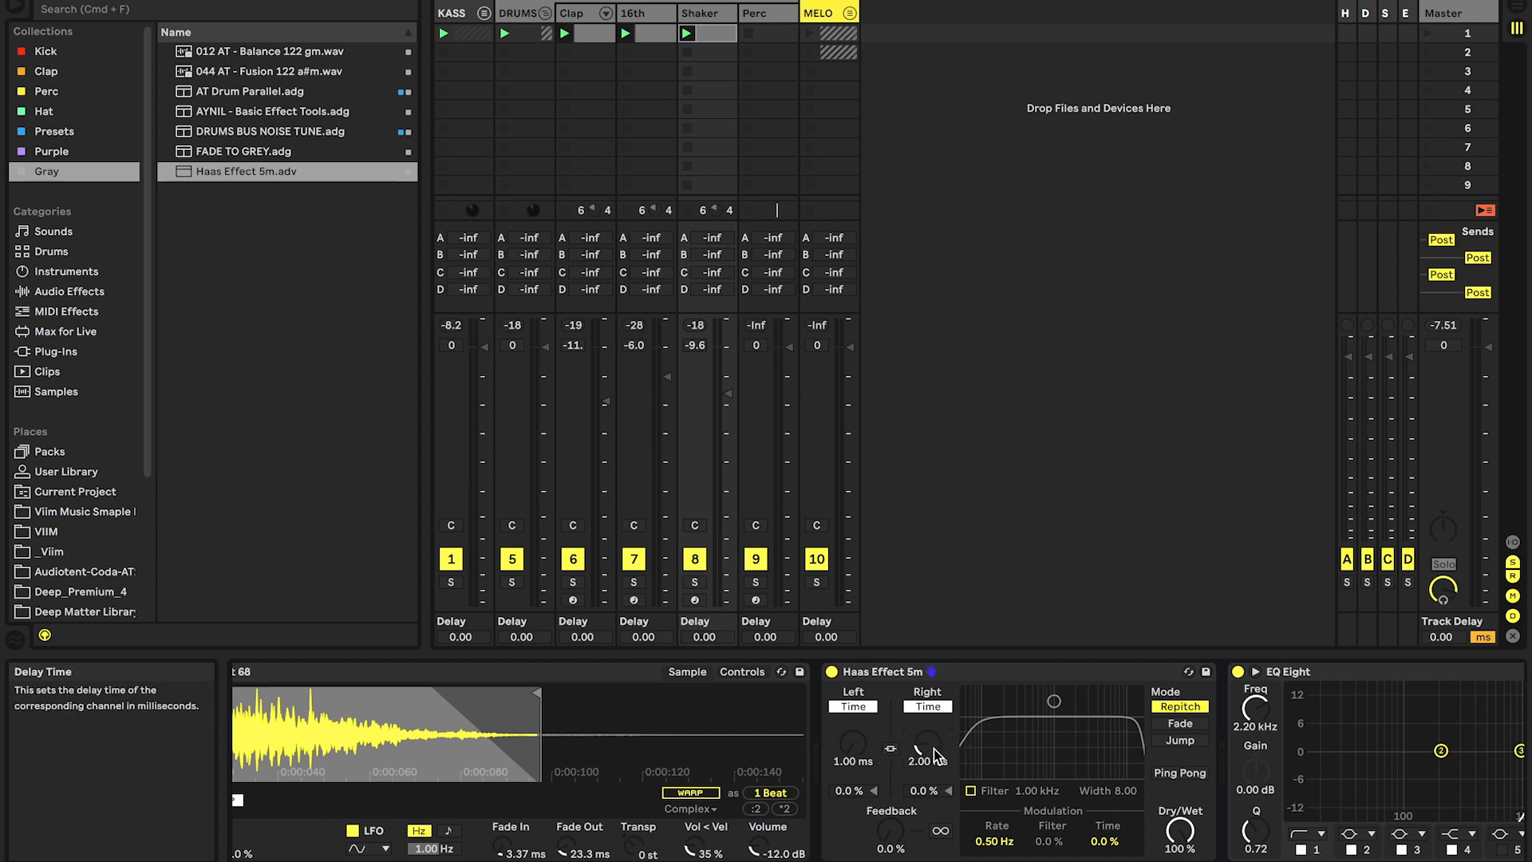
Search the plug-ins for "ima" and load Ozone Imager 2 on the Shaker track after Haas Effect 5m.
click(100, 353)
click(262, 12)
text(ima)
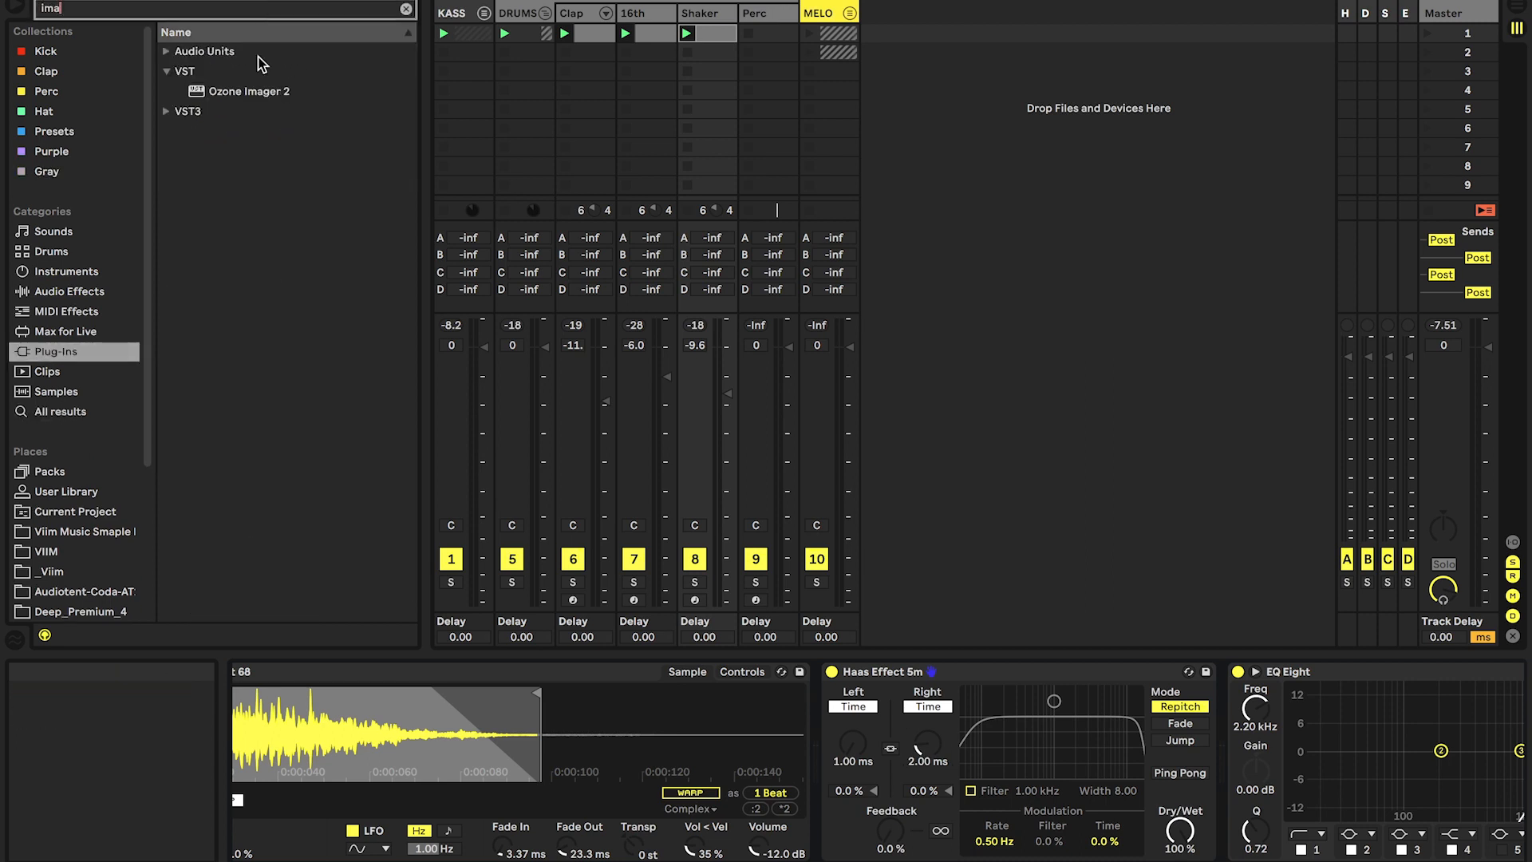
double_click(222, 97)
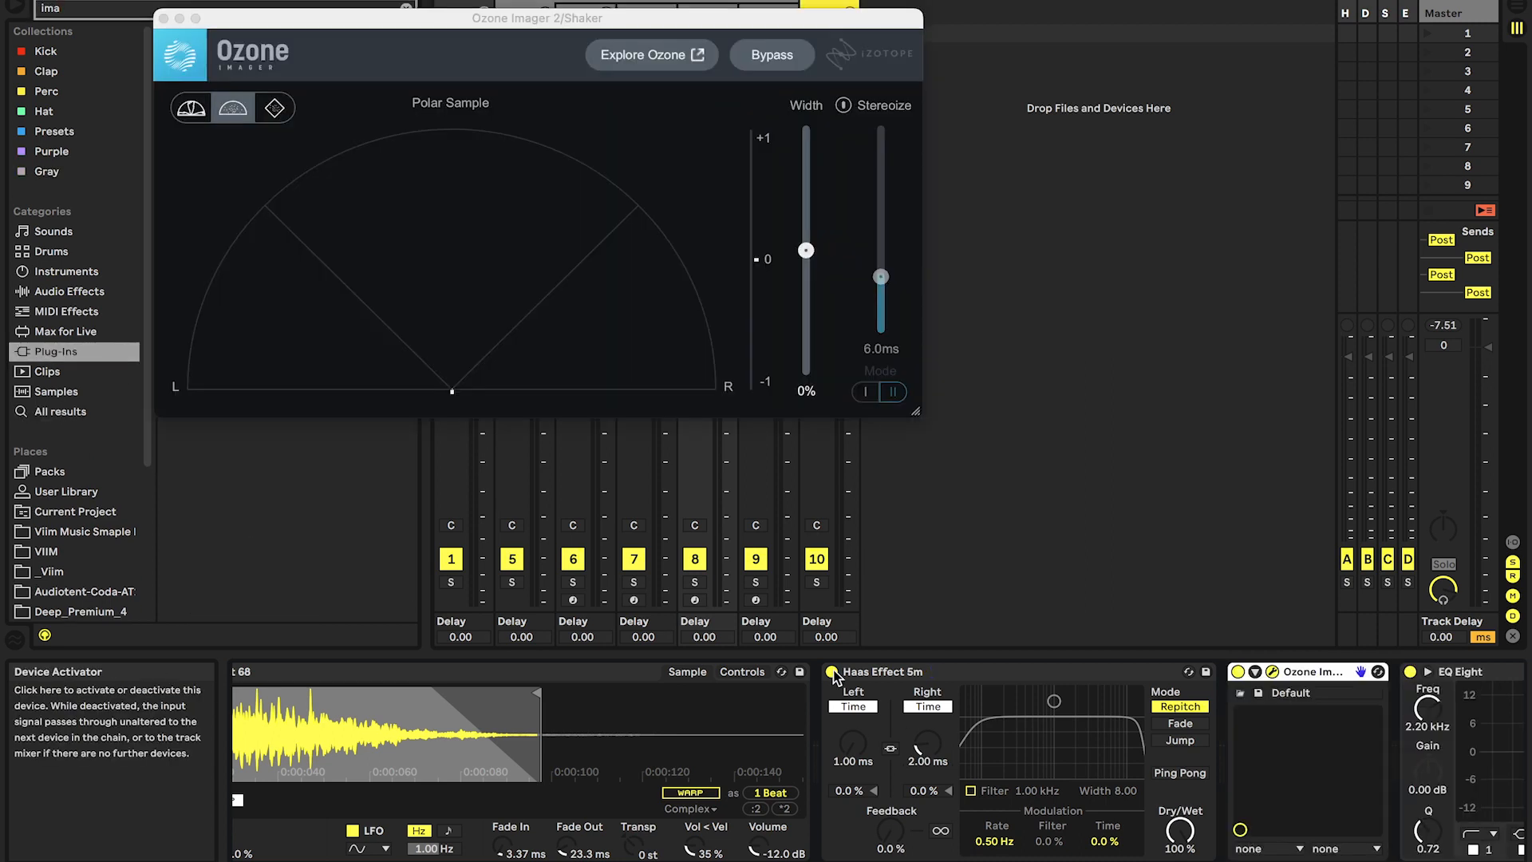
Compare the shaker's stereo image in Ozone Imager with Haas Effect 5m bypassed and enabled, and close the plug-in window.
click(832, 672)
key(space)
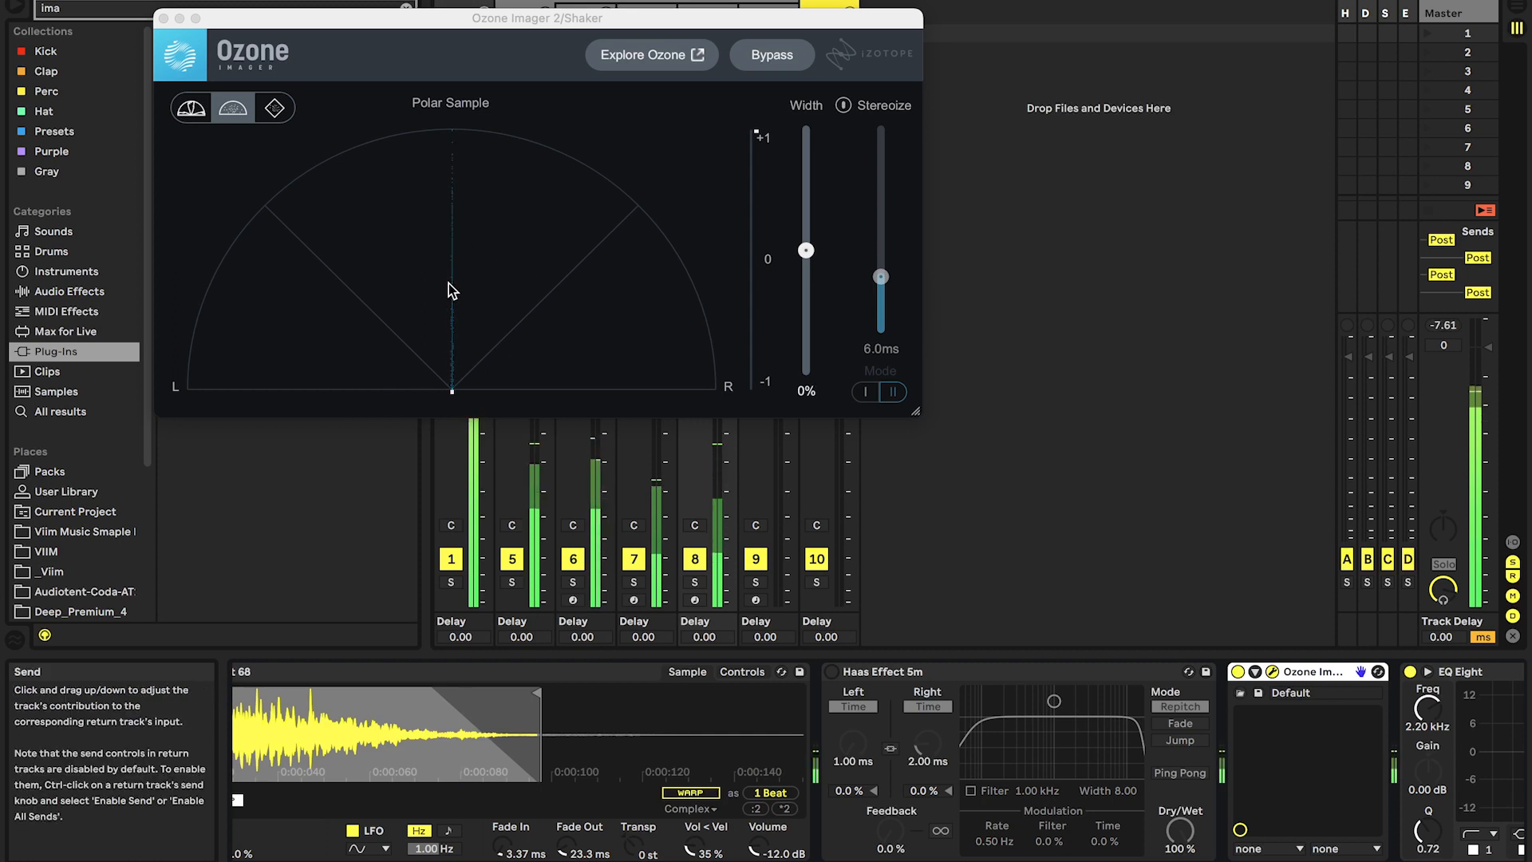
click(833, 672)
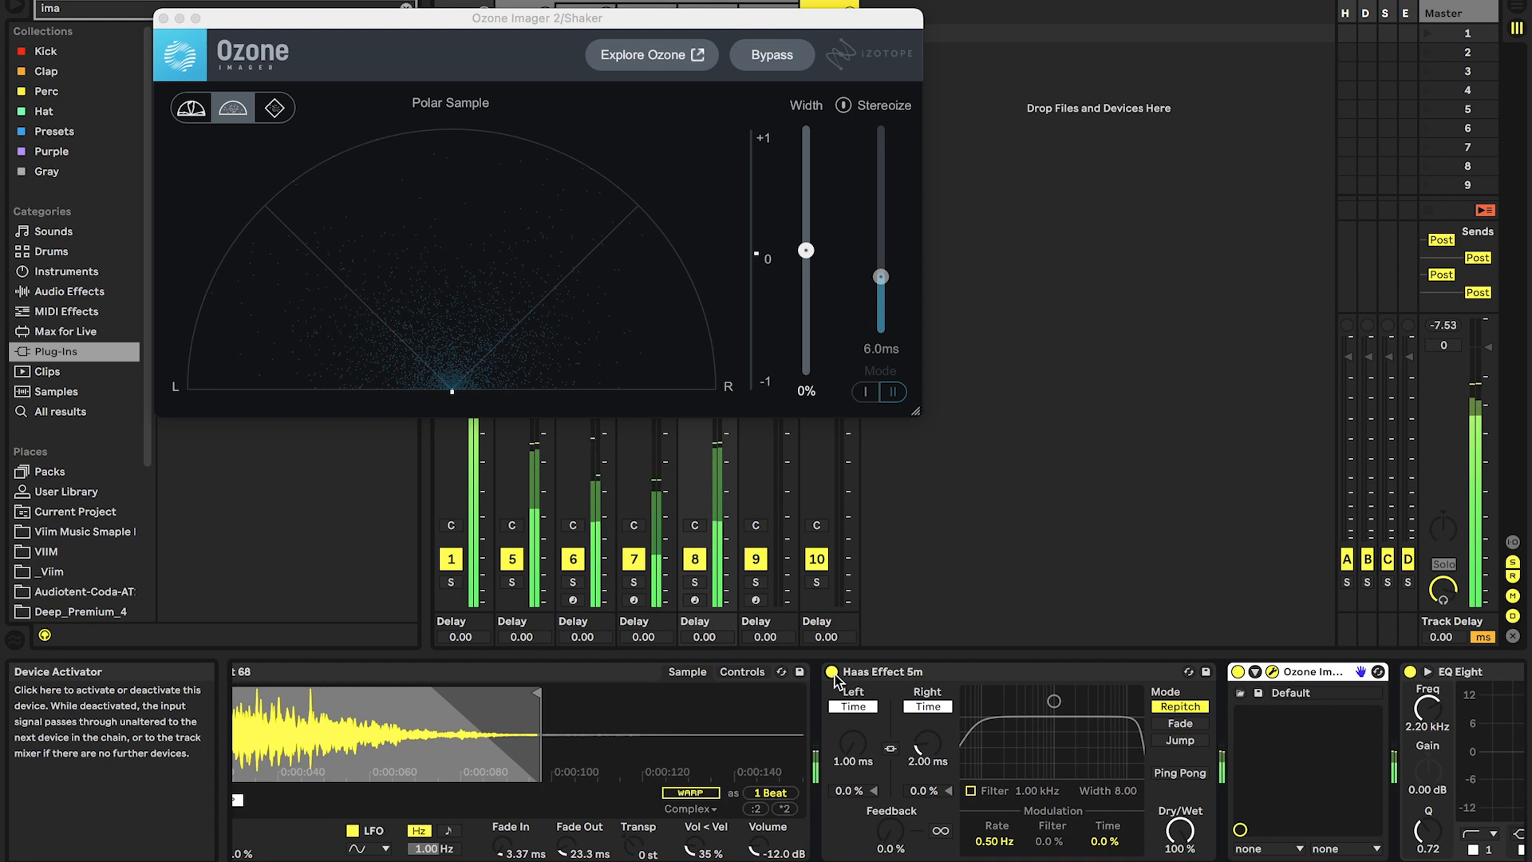
key(space)
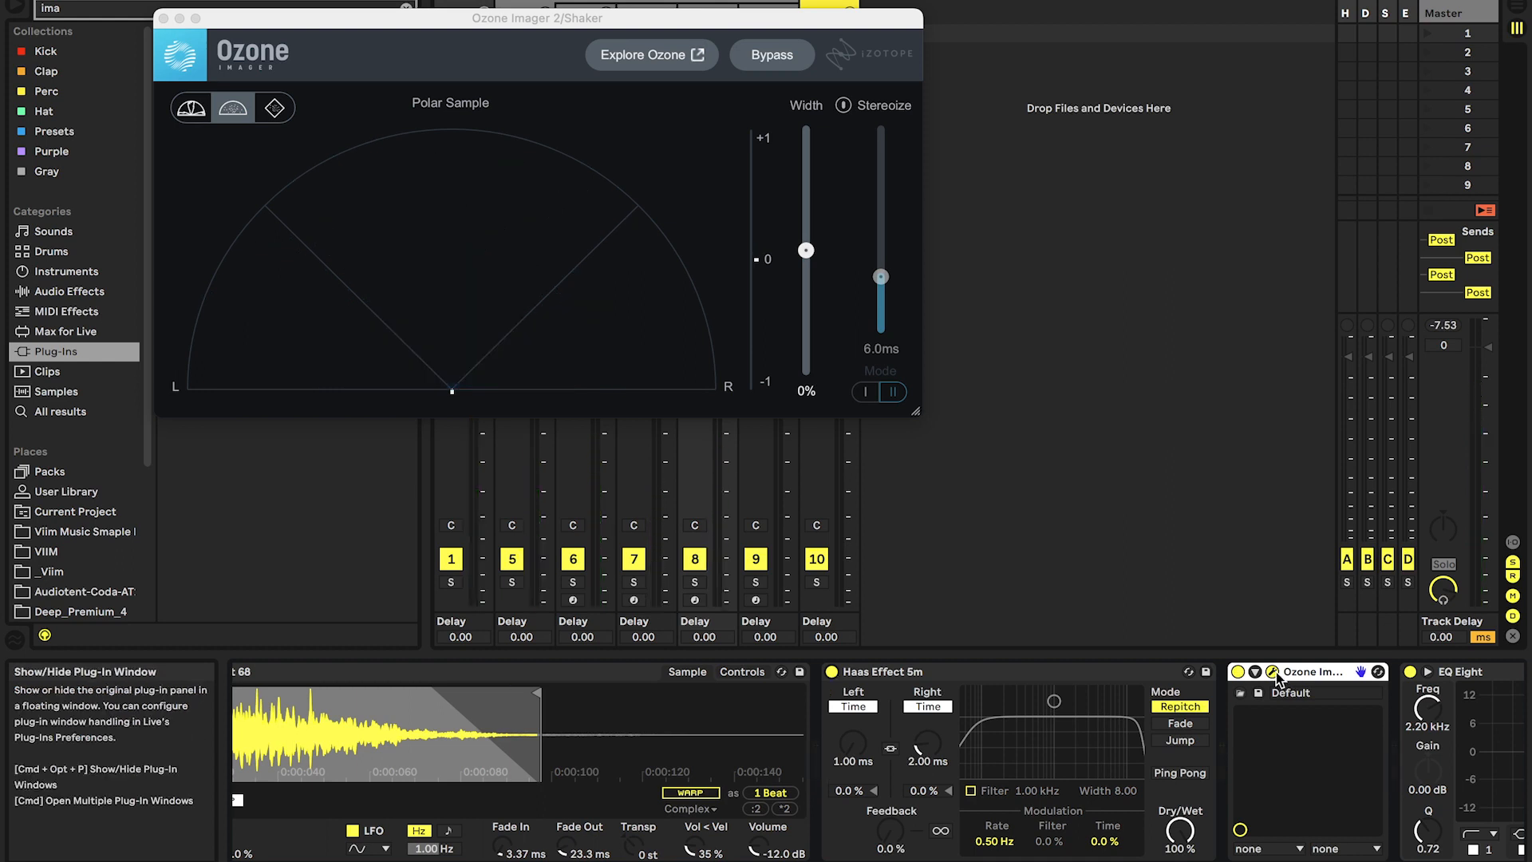
click(1274, 673)
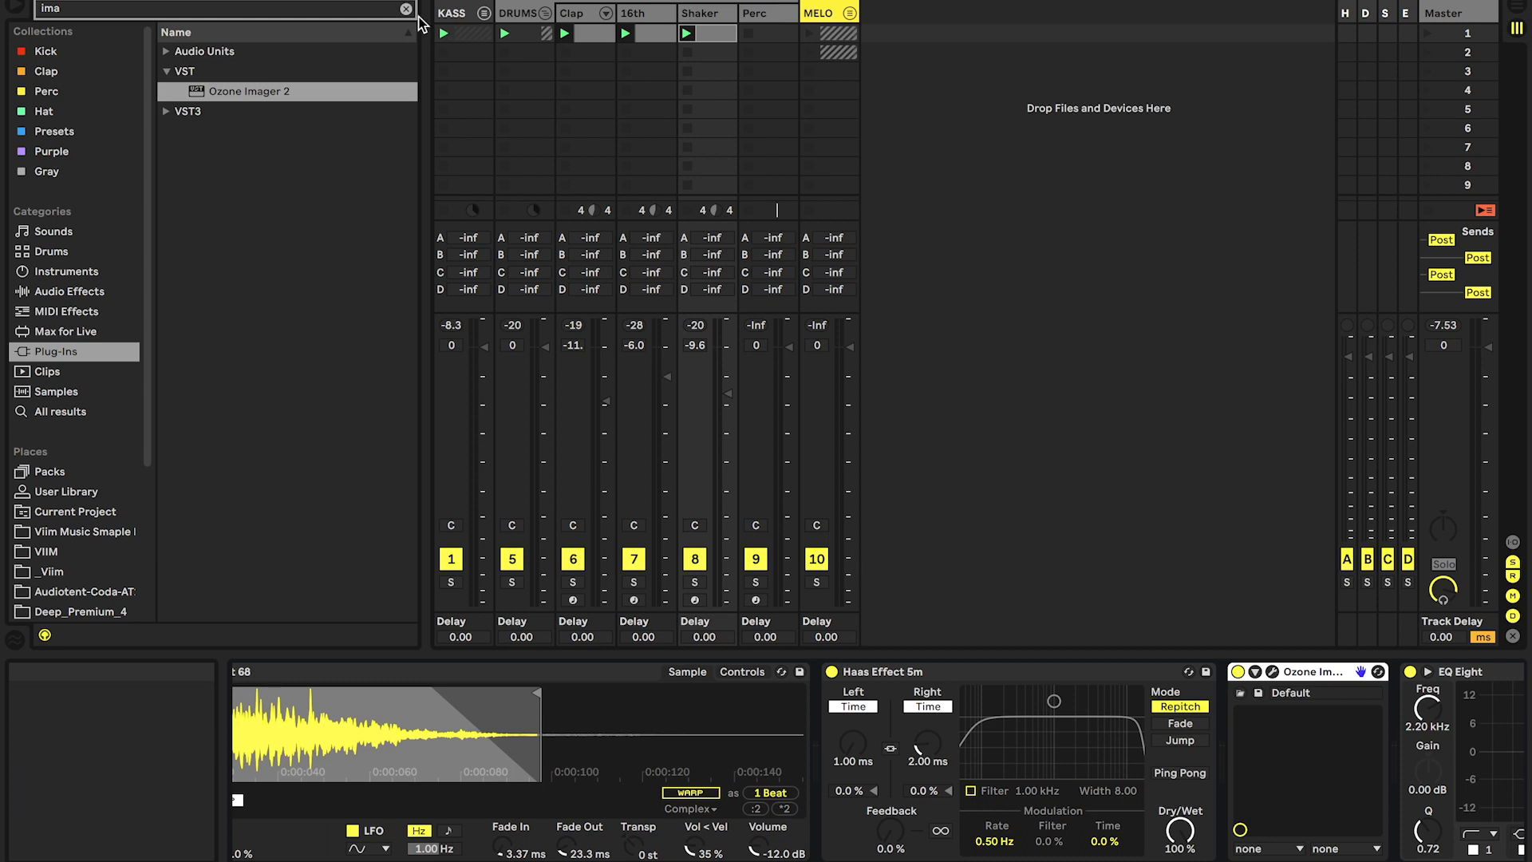
Clear the plug-in search and collapse the VST folder in the browser.
click(406, 9)
scroll(286, 137, up, 15)
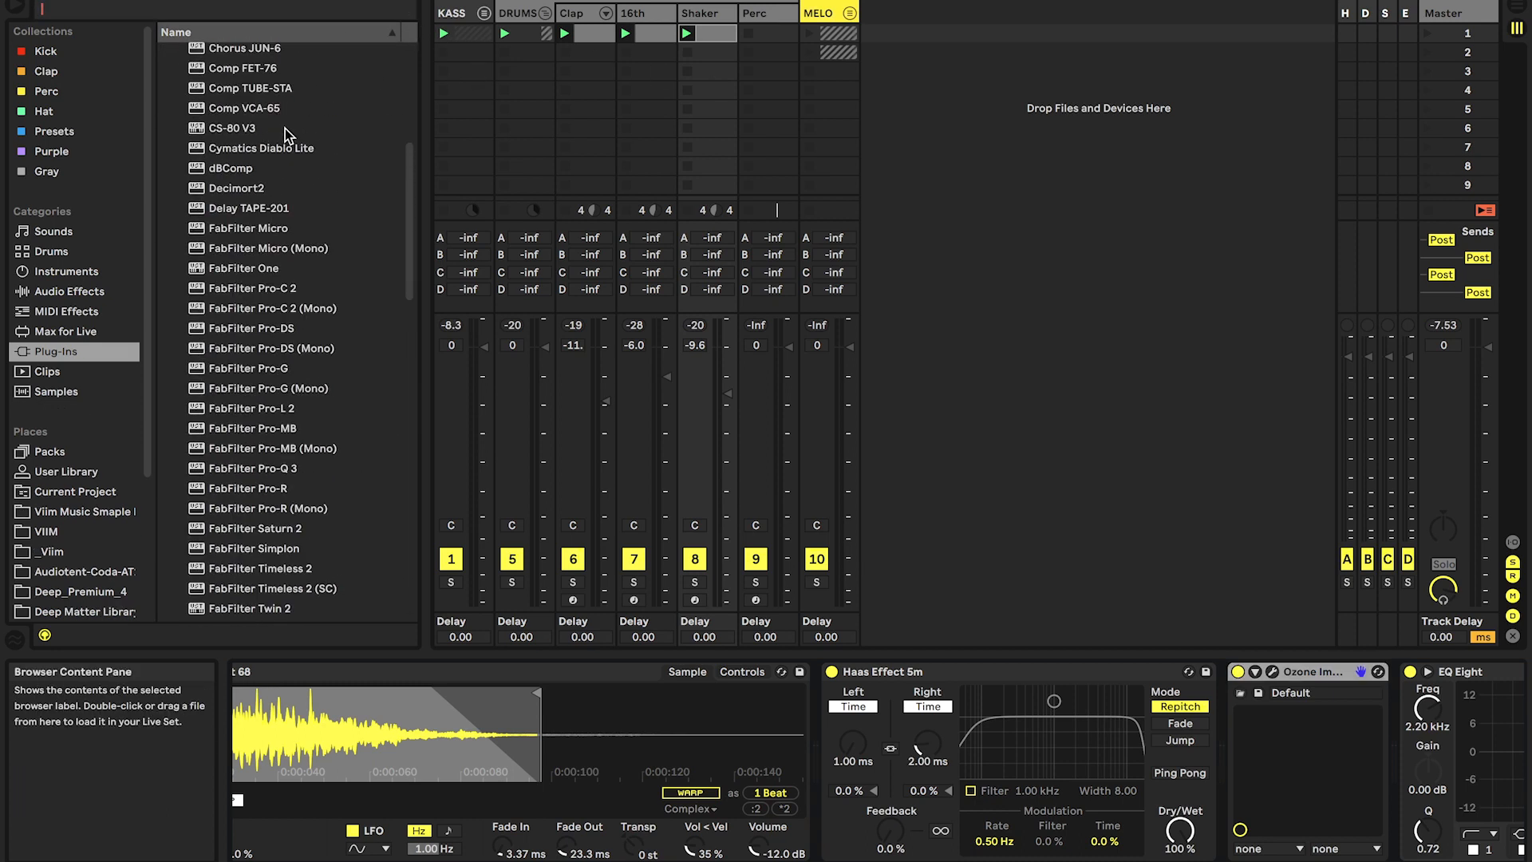
click(166, 69)
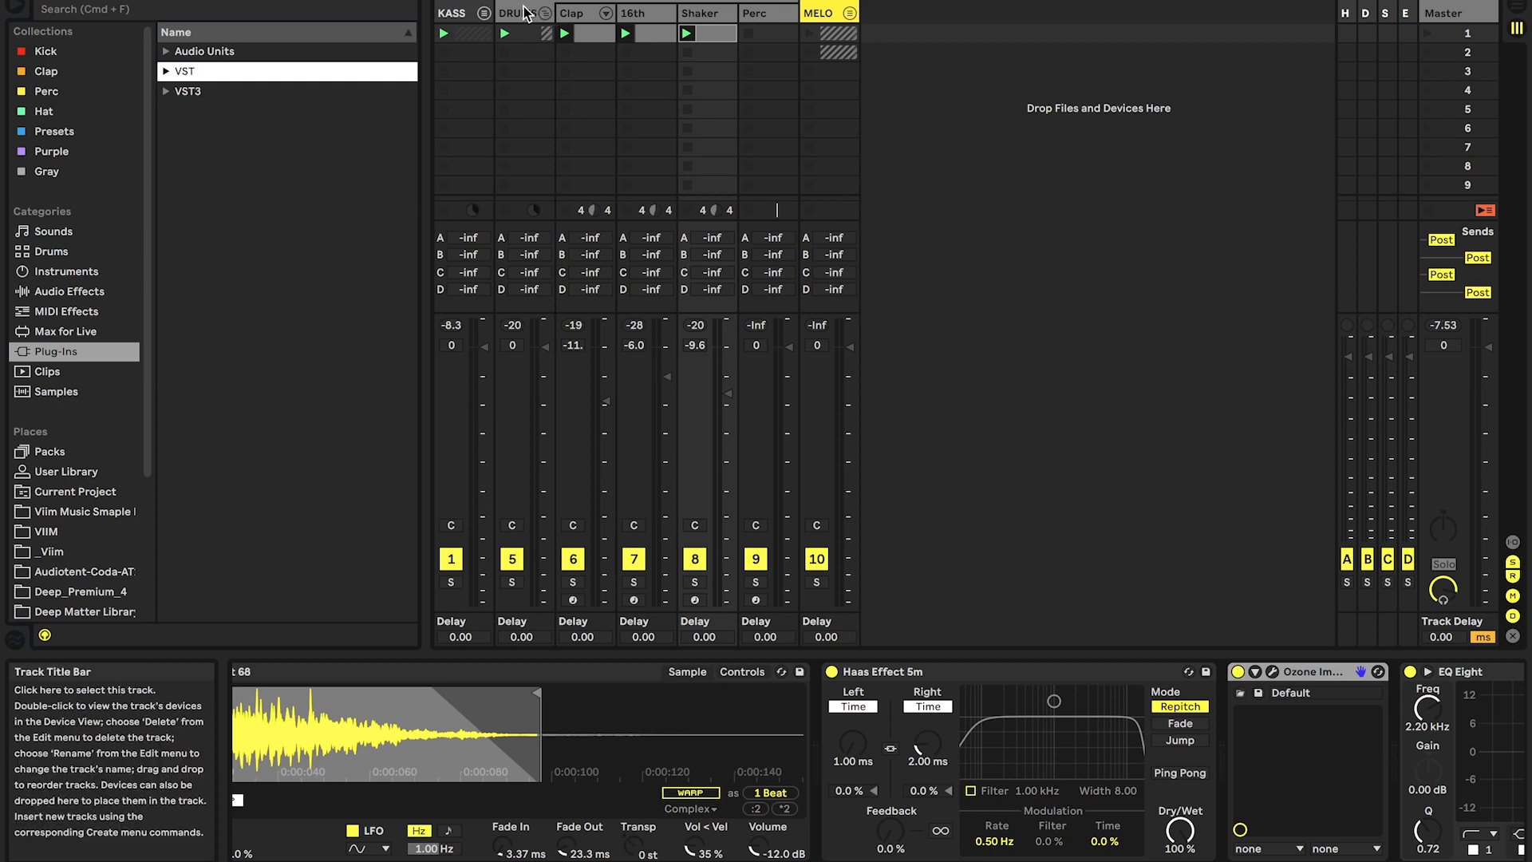
Open the Comp VCA-65 on the DRUMS group and adjust its threshold during playback.
click(530, 12)
click(536, 671)
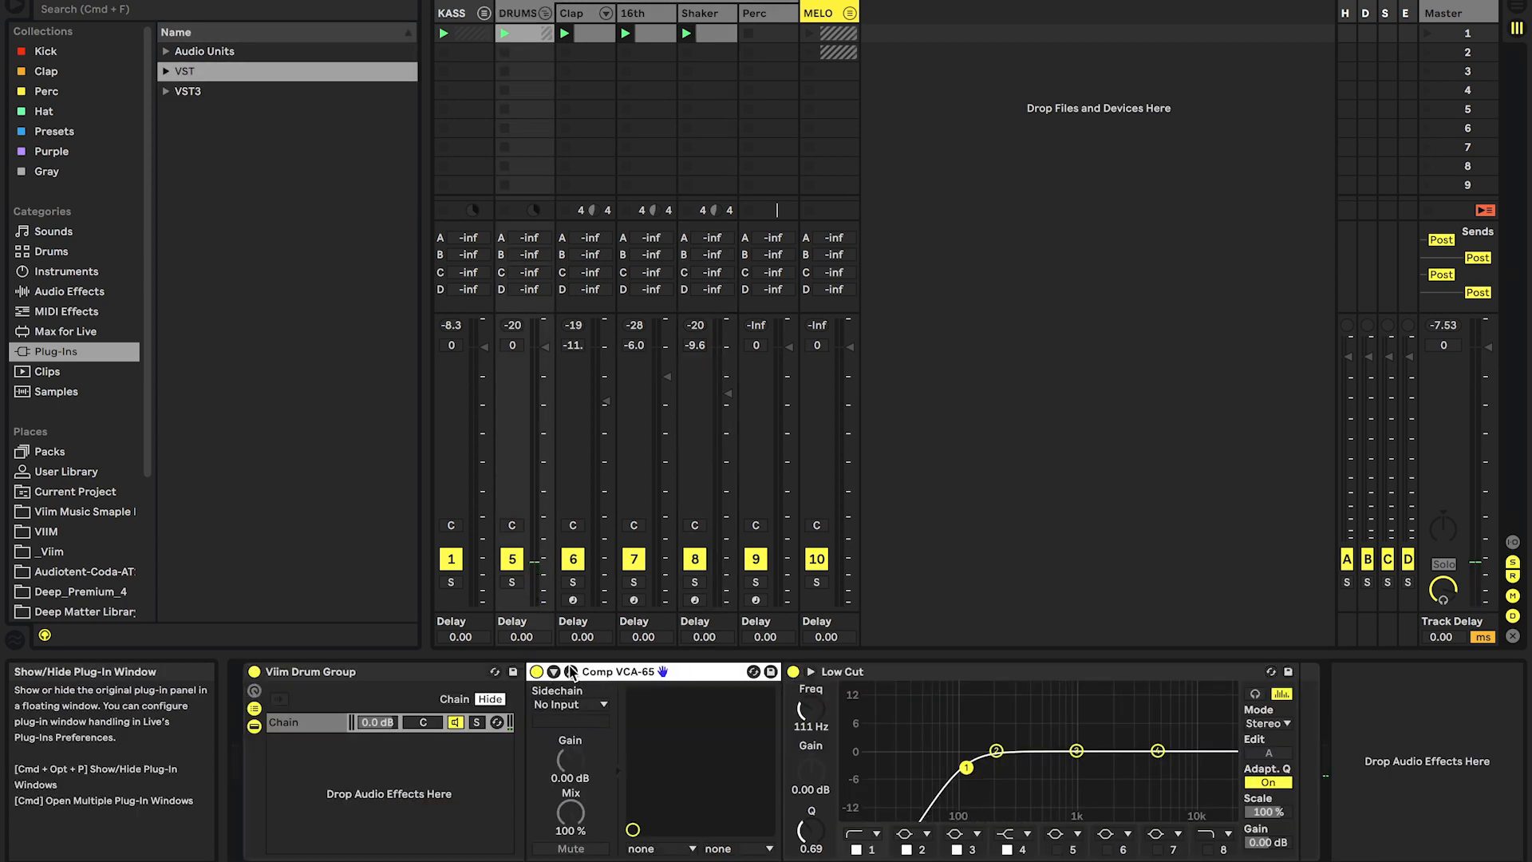
click(570, 671)
key(space)
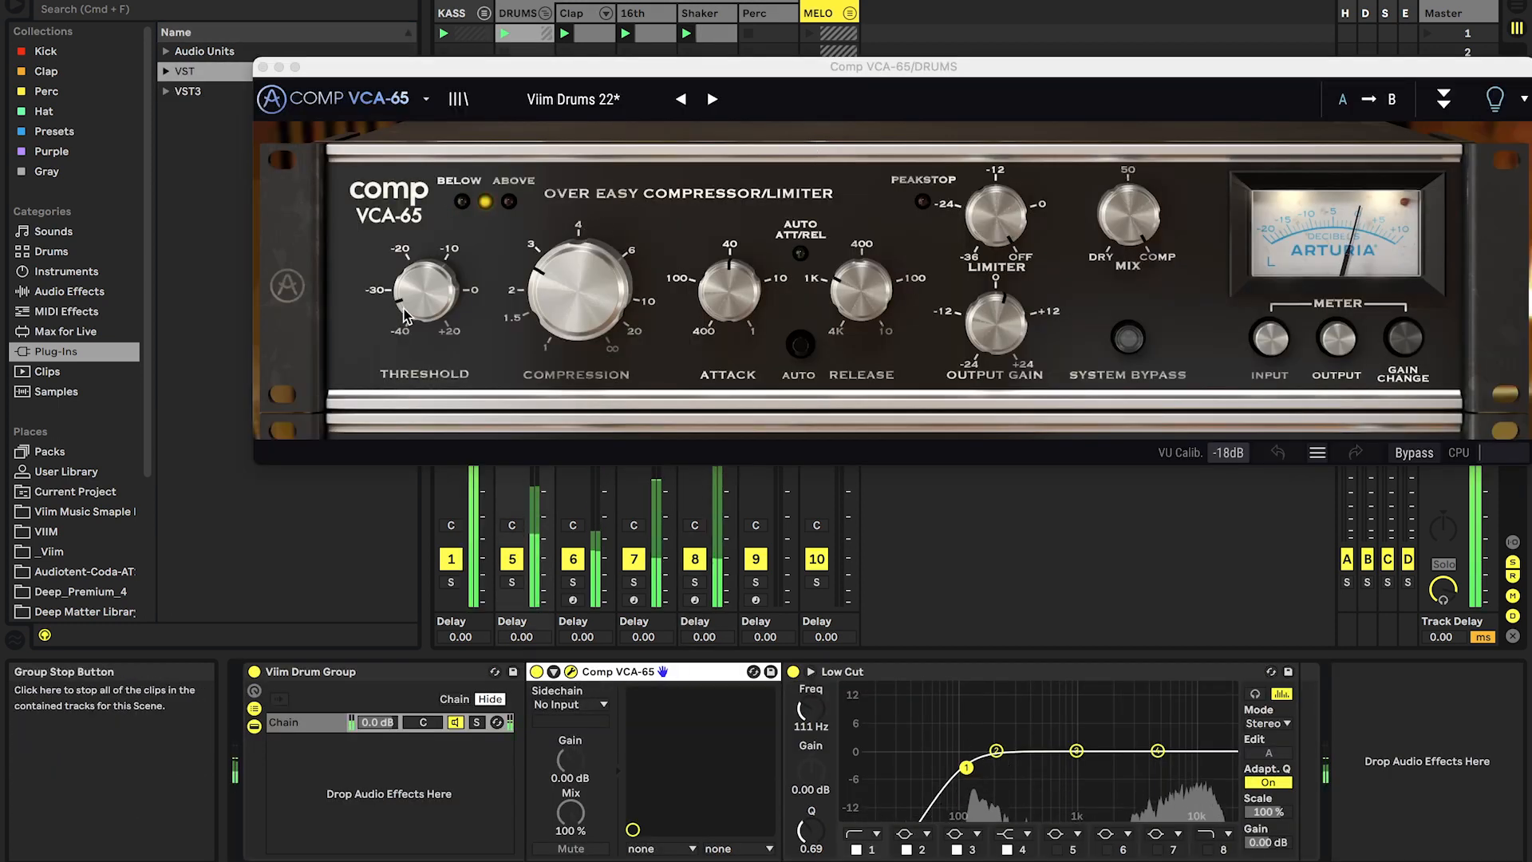
drag(405, 325, 405, 330)
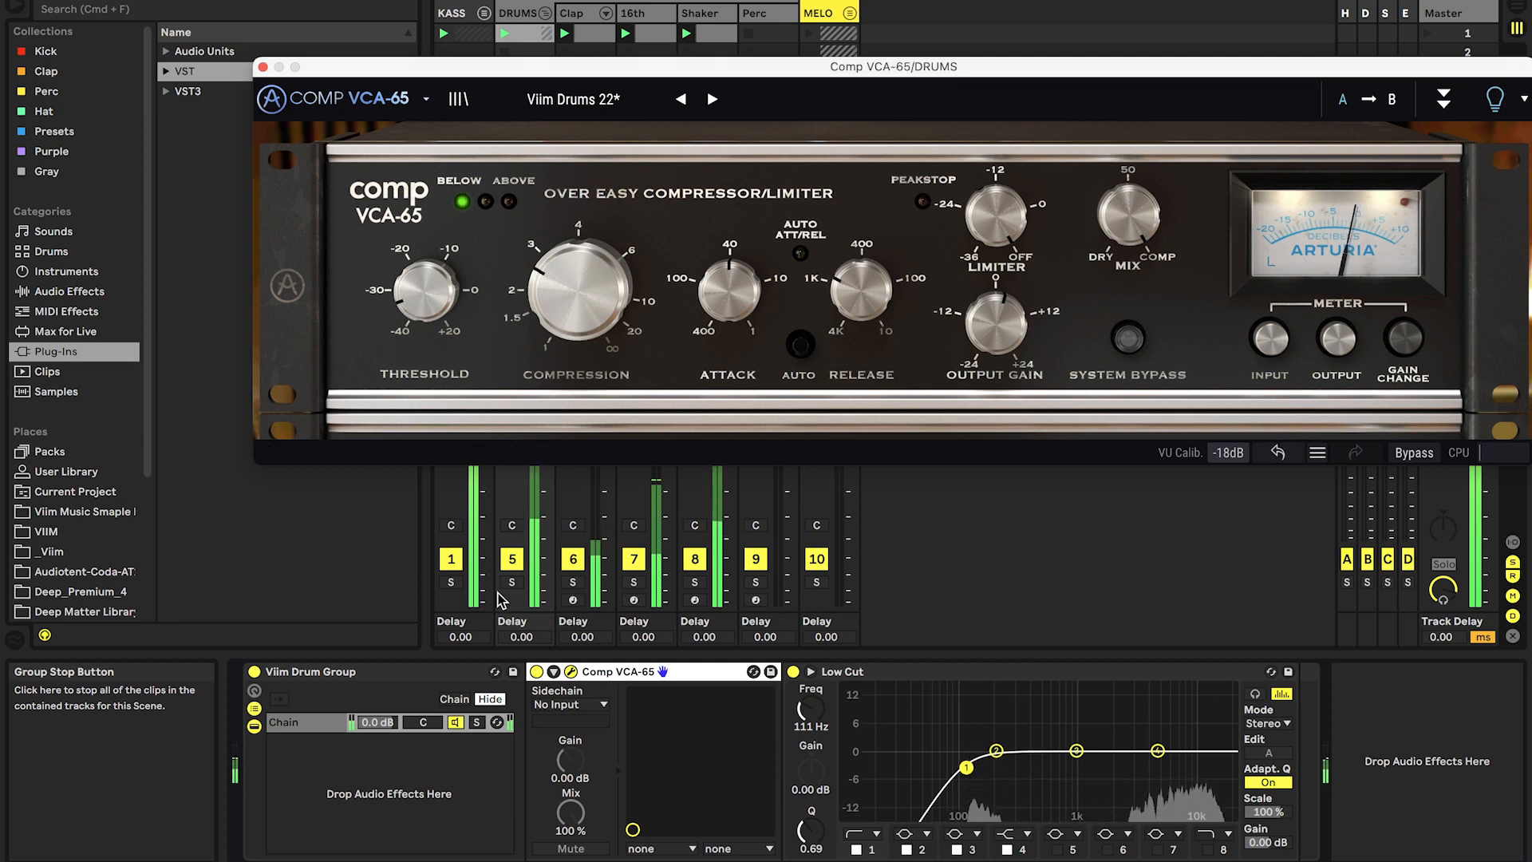
Compare the drum group with Comp VCA-65 bypassed and enabled, and close the compressor window.
click(536, 671)
key(space)
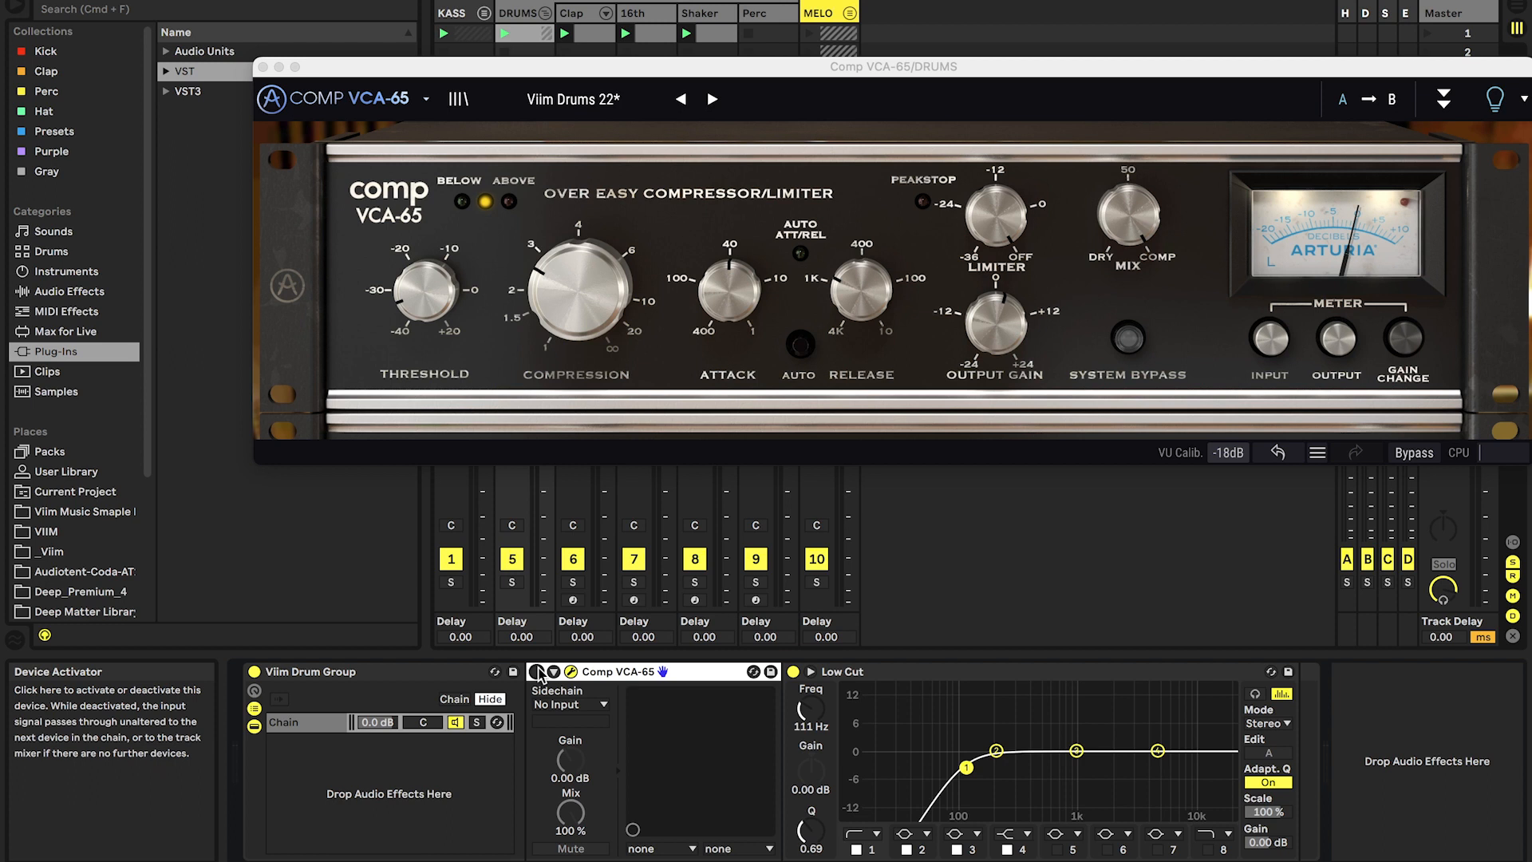
key(space)
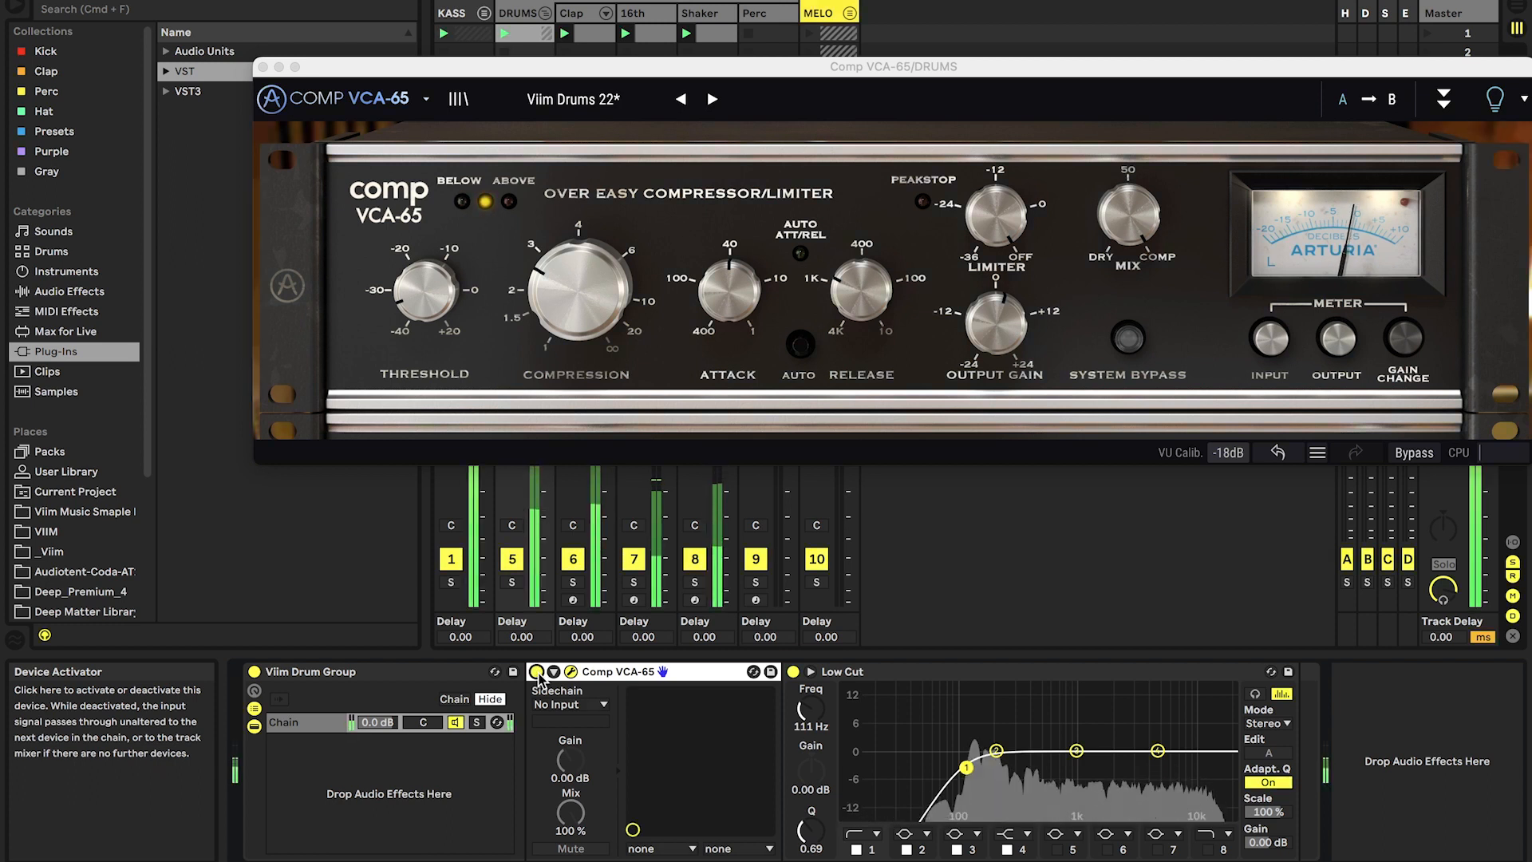
click(536, 672)
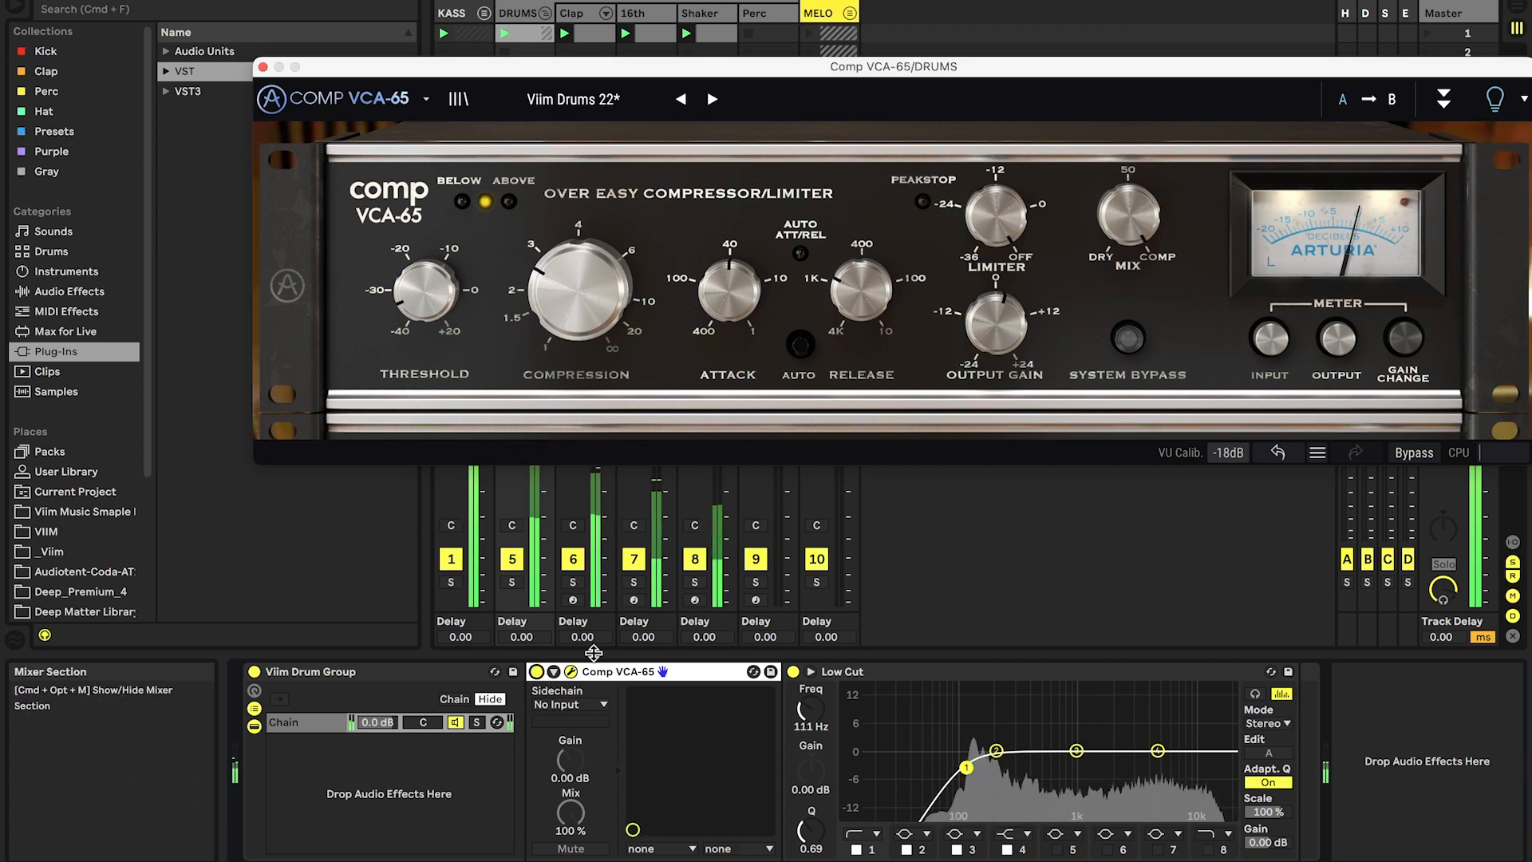
click(570, 672)
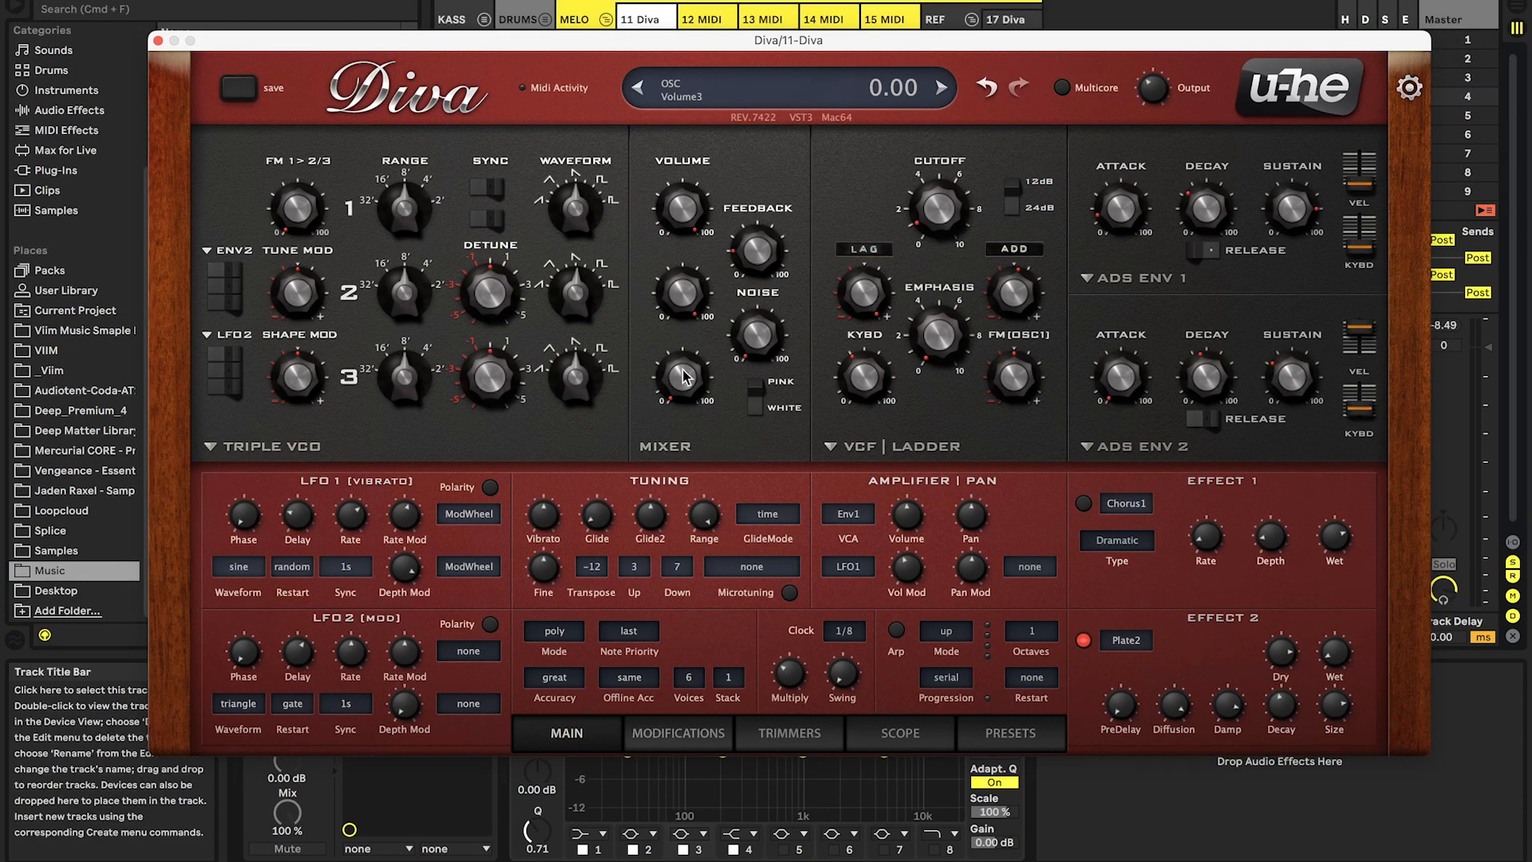
Adjust Diva's oscillator 3 volume and tune oscillator 3 to -23.85 and oscillator 2 to -24.15.
drag(683, 375, 667, 27)
drag(405, 206, 475, 363)
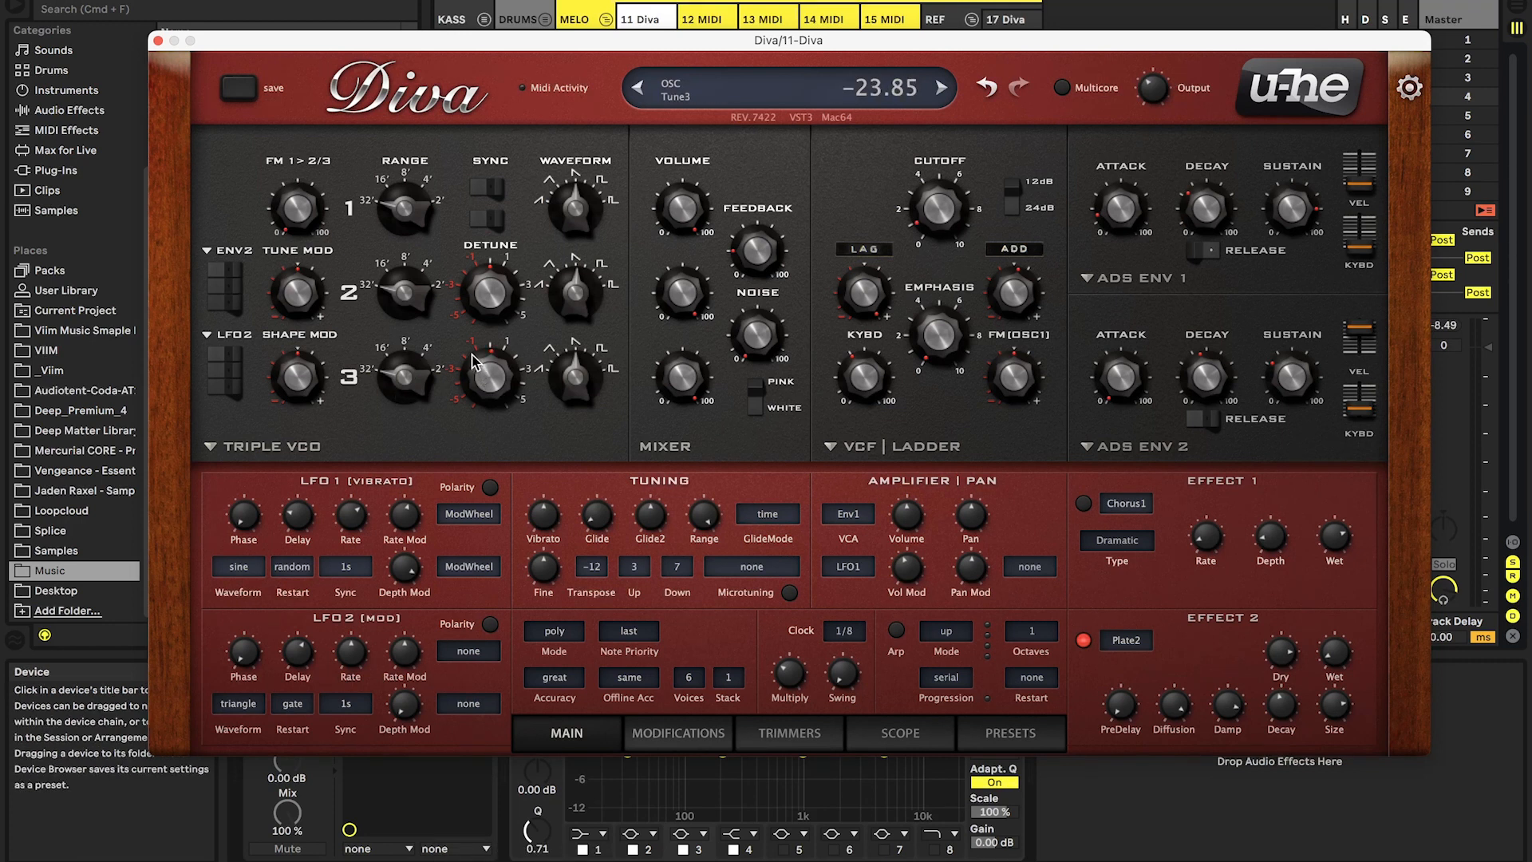
drag(479, 273, 484, 293)
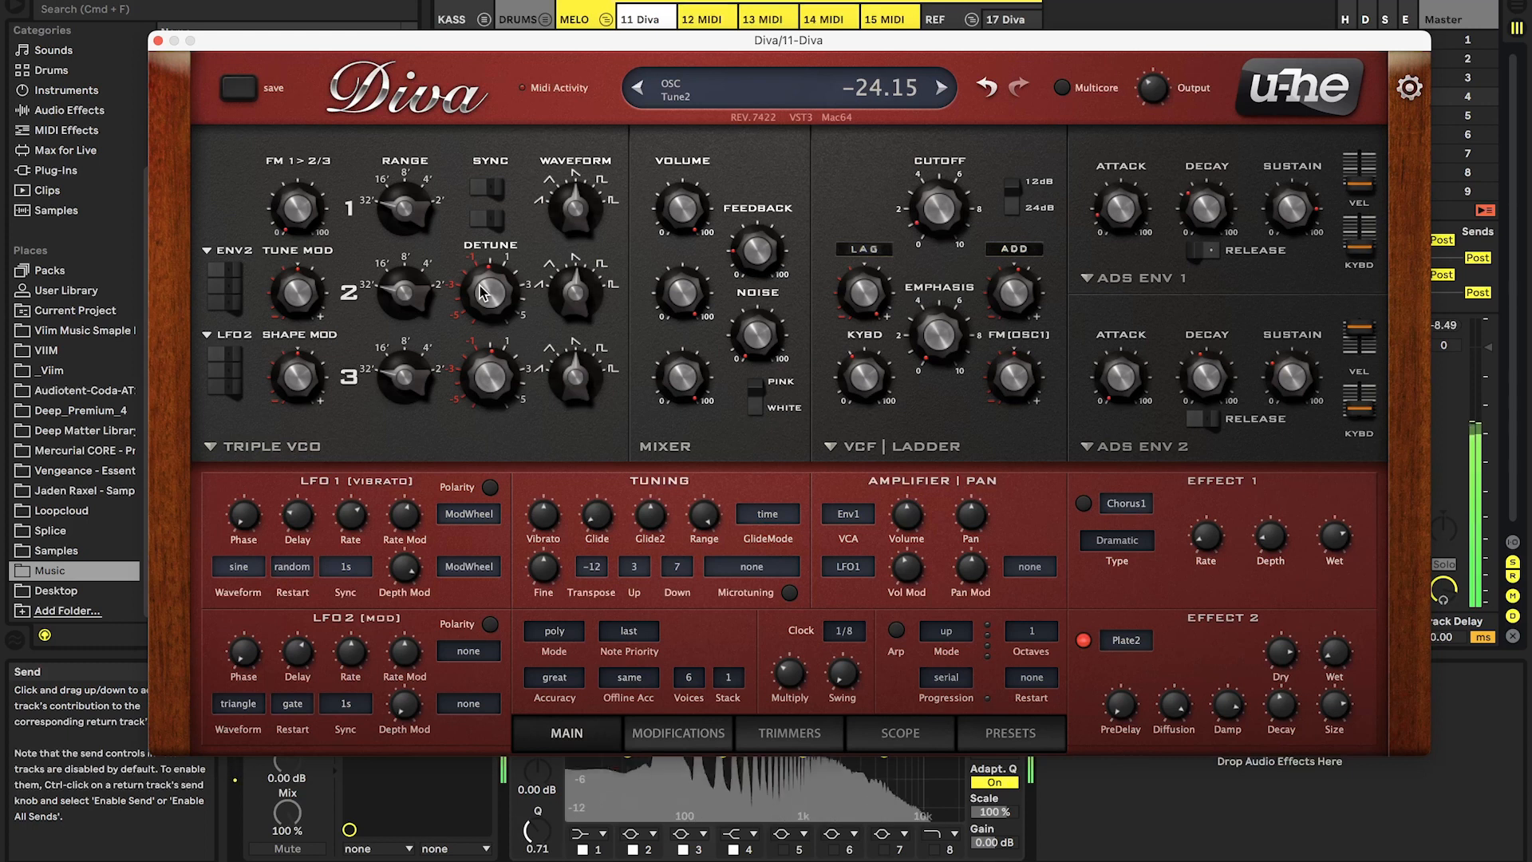
Change Diva's filter model from Ladder to Multimode and open its cutoff fully.
click(922, 447)
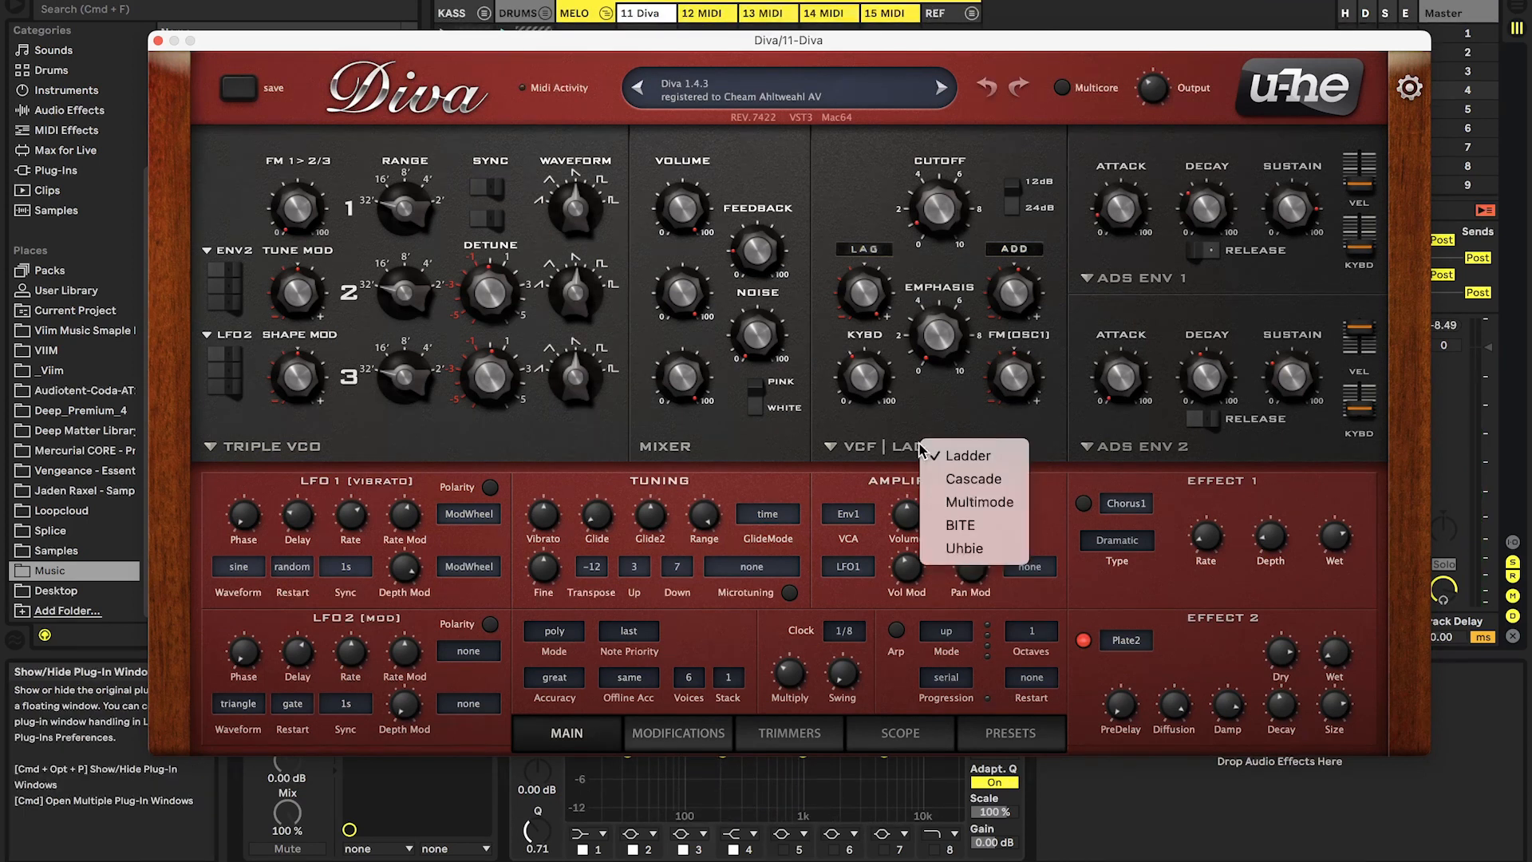
click(979, 502)
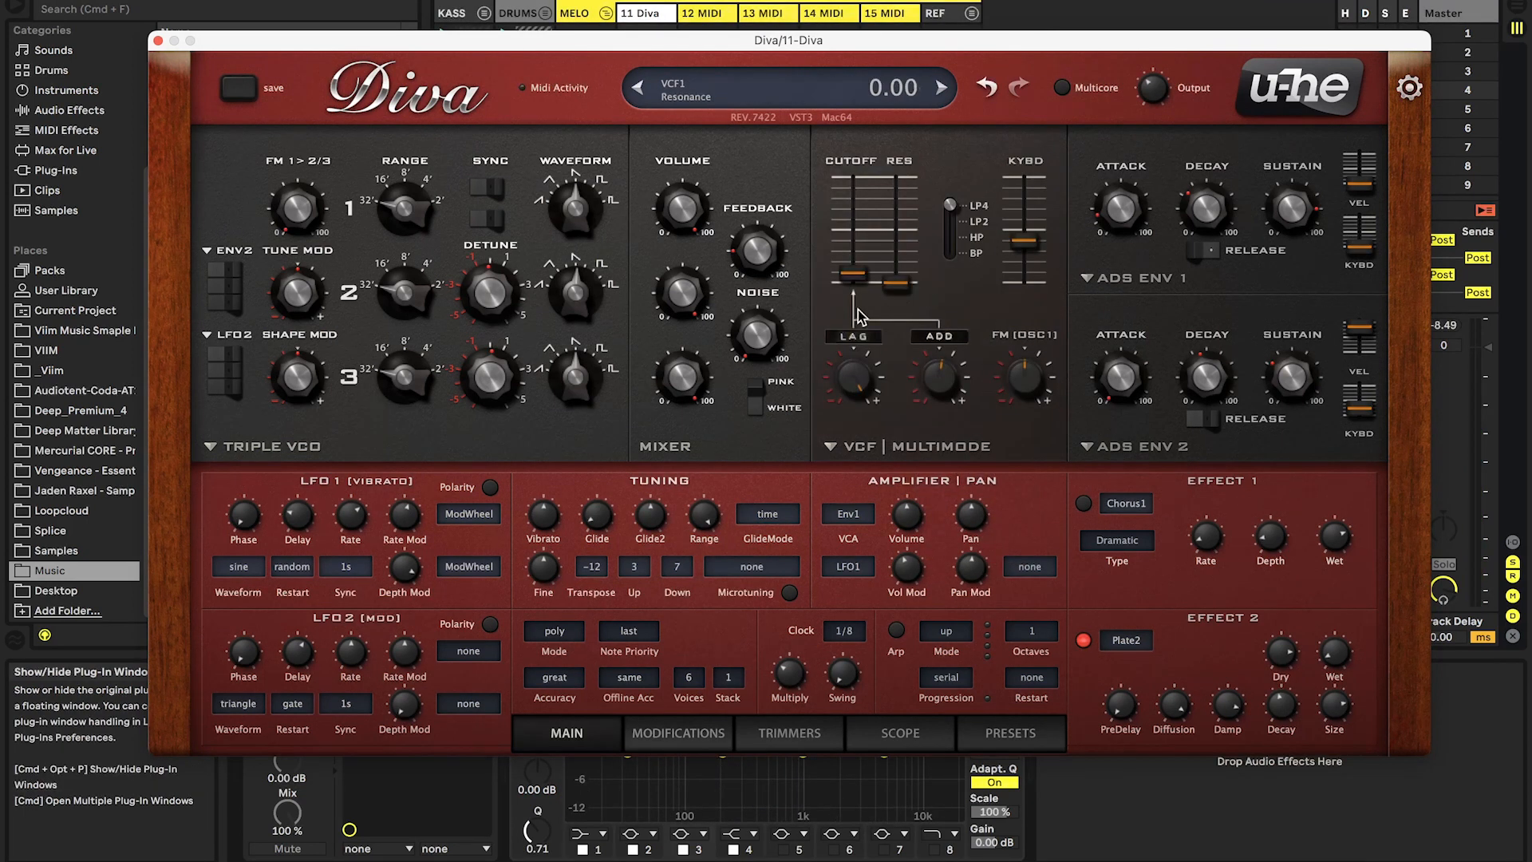
drag(852, 276, 852, 177)
Set the filter cutoff's modulation source to Env2 and adjust the mixer's feedback amount.
click(856, 336)
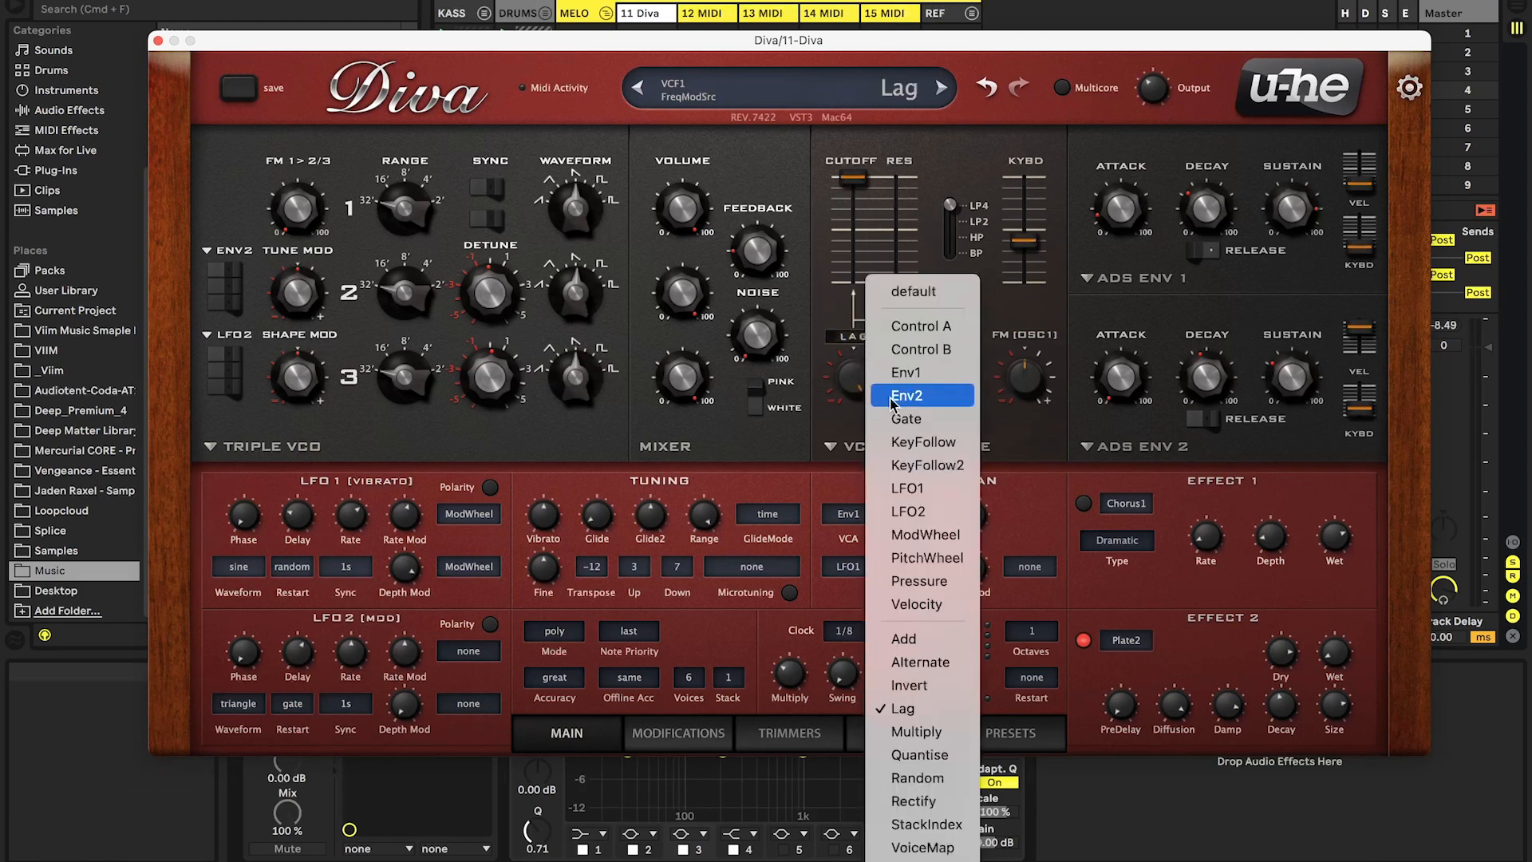
click(888, 397)
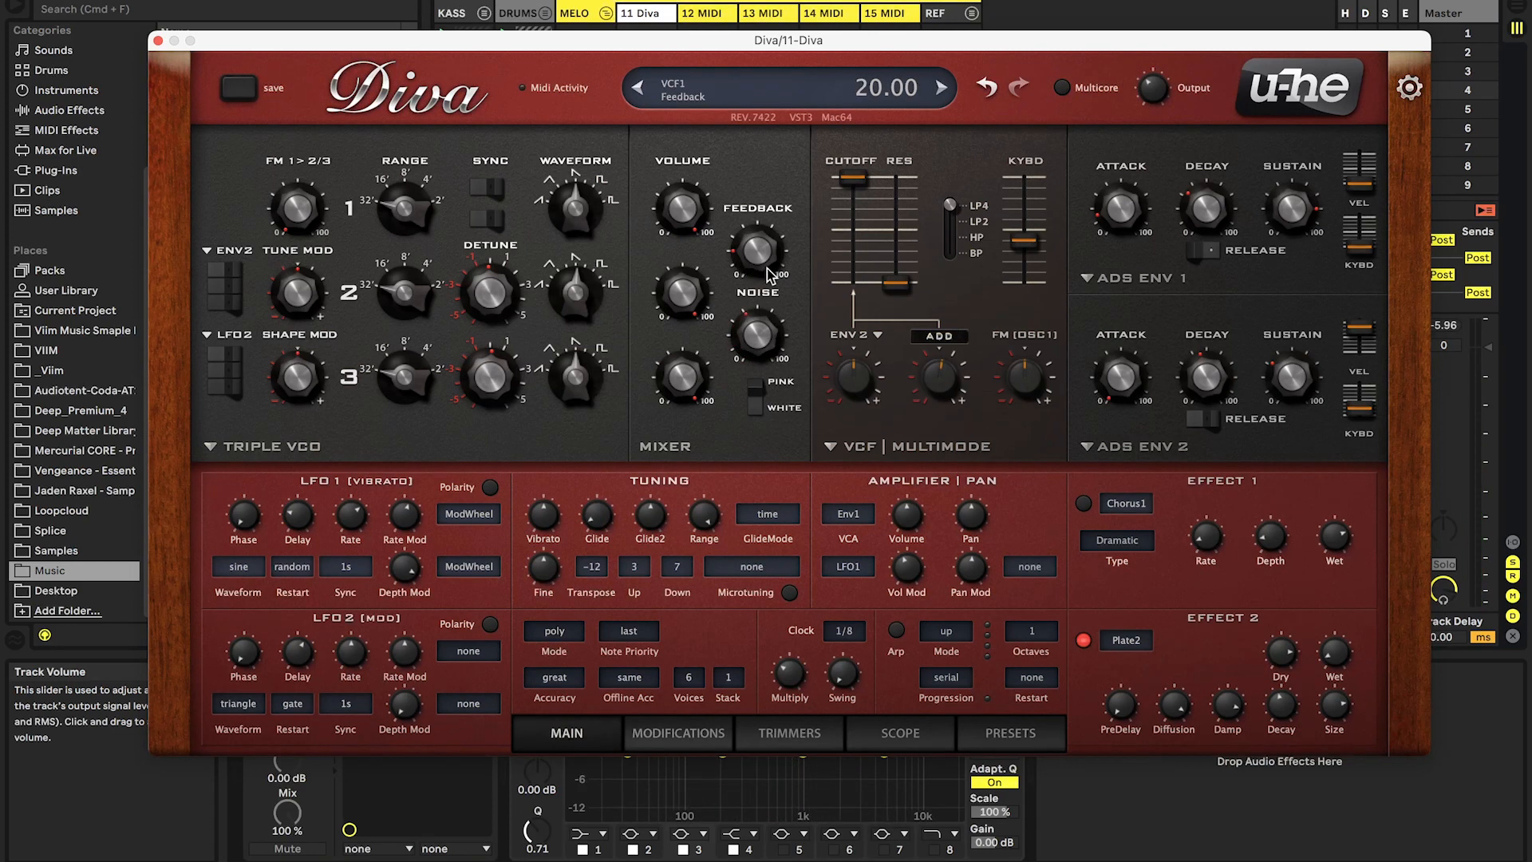
mouse_move(769, 266)
mouse_down()
mouse_move(758, 232)
mouse_move(760, 249)
mouse_up()
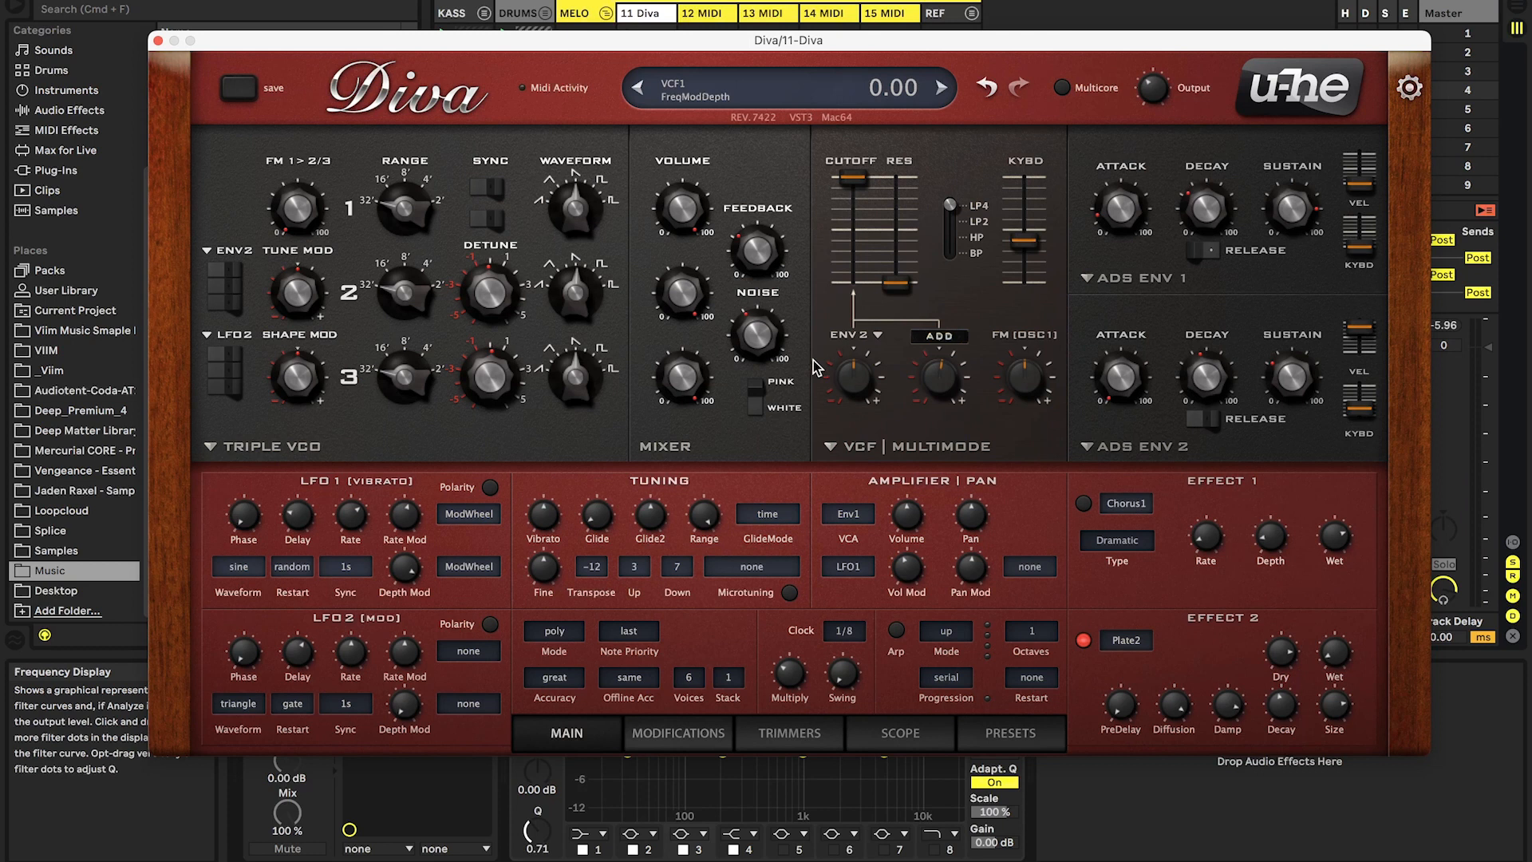
Set Diva's voice stack to 2 and modulate the pan with VoiceMap at a depth of 60.
click(727, 678)
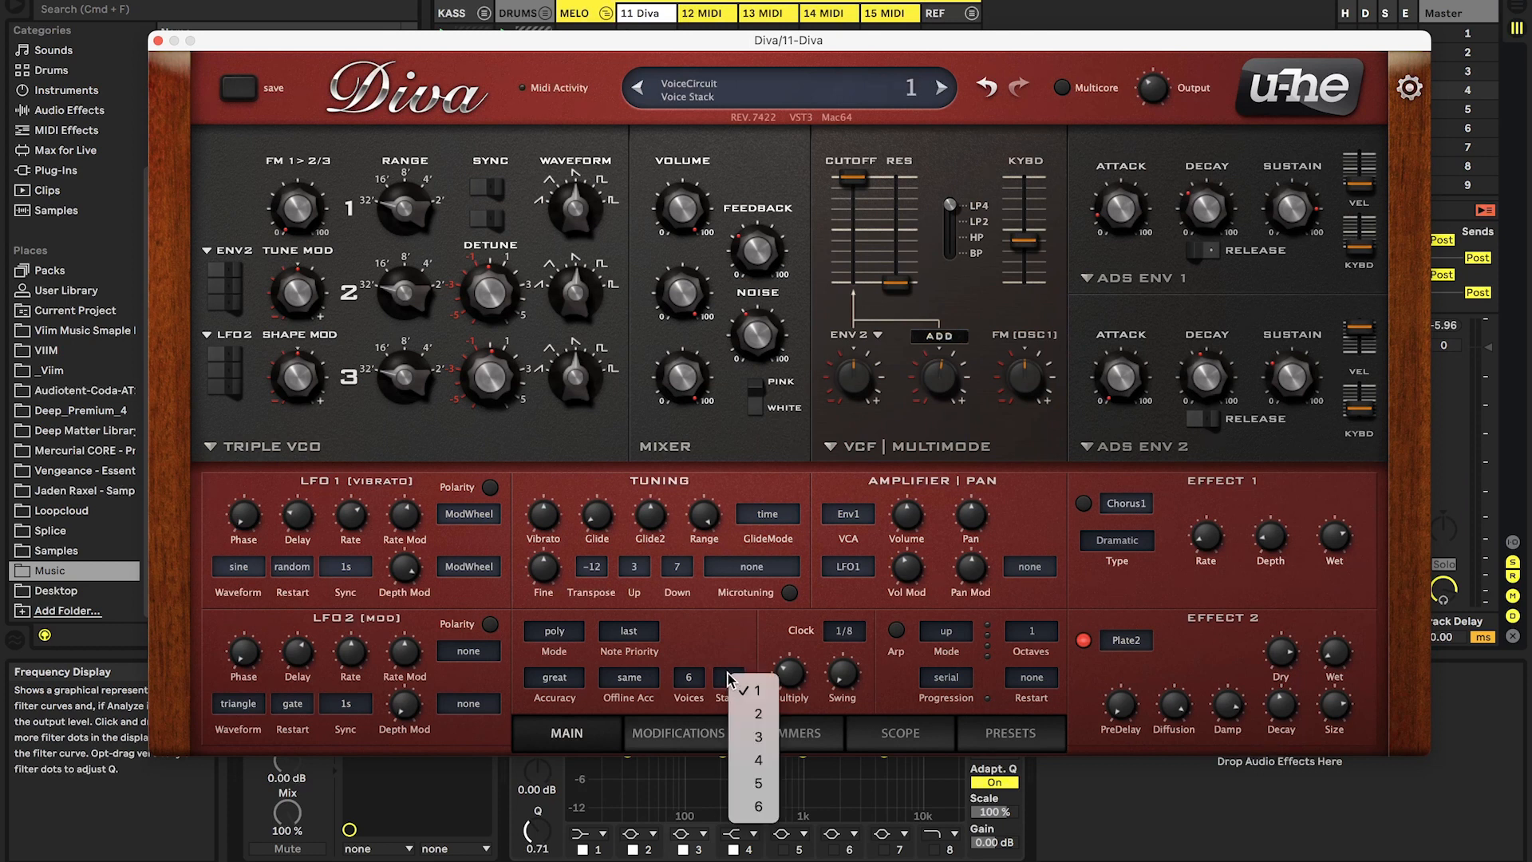
click(728, 678)
click(733, 676)
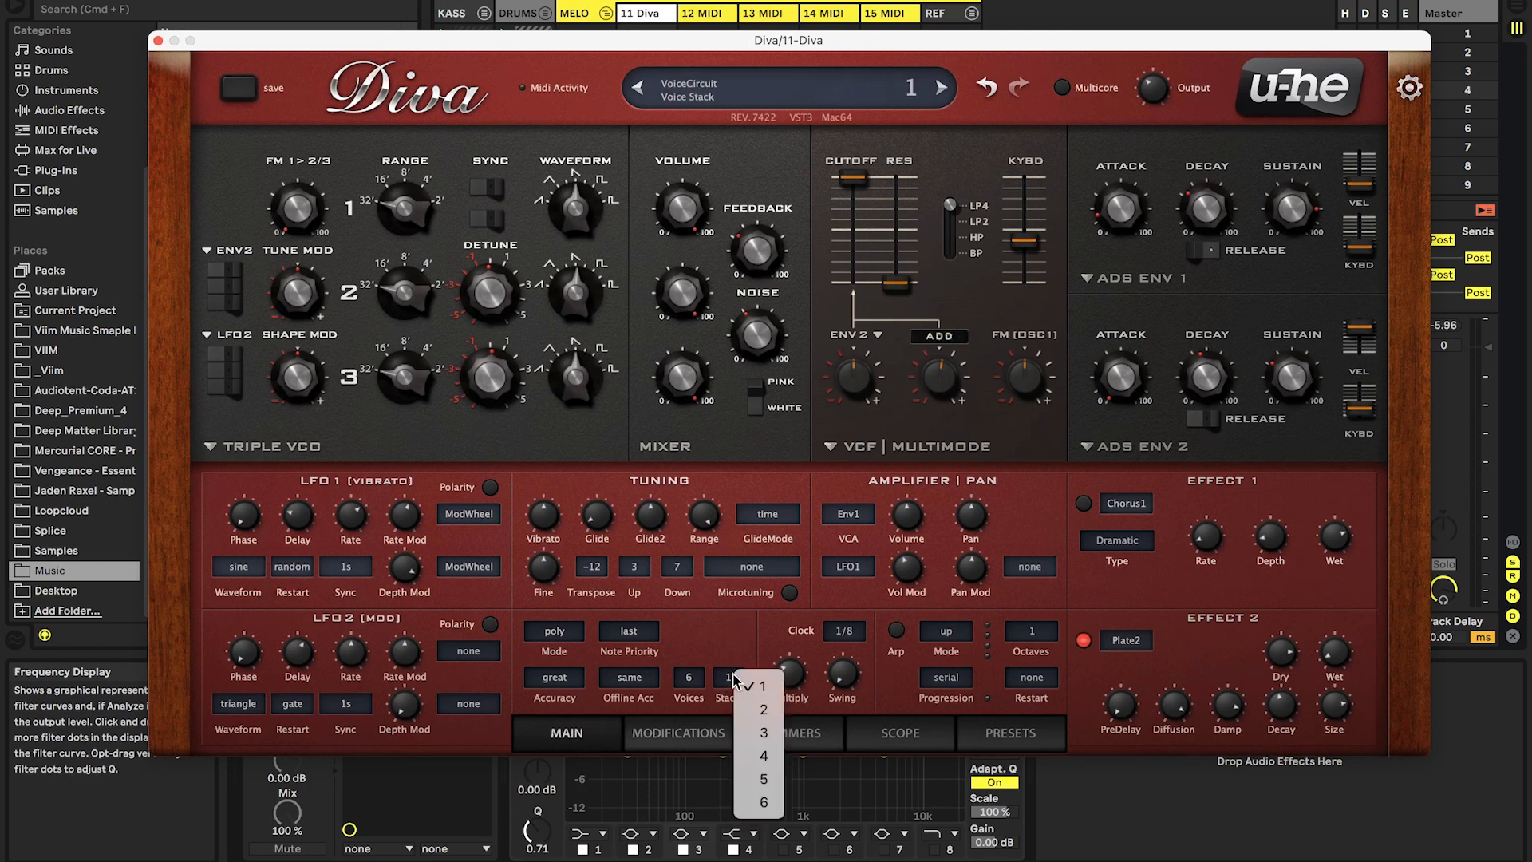
click(758, 720)
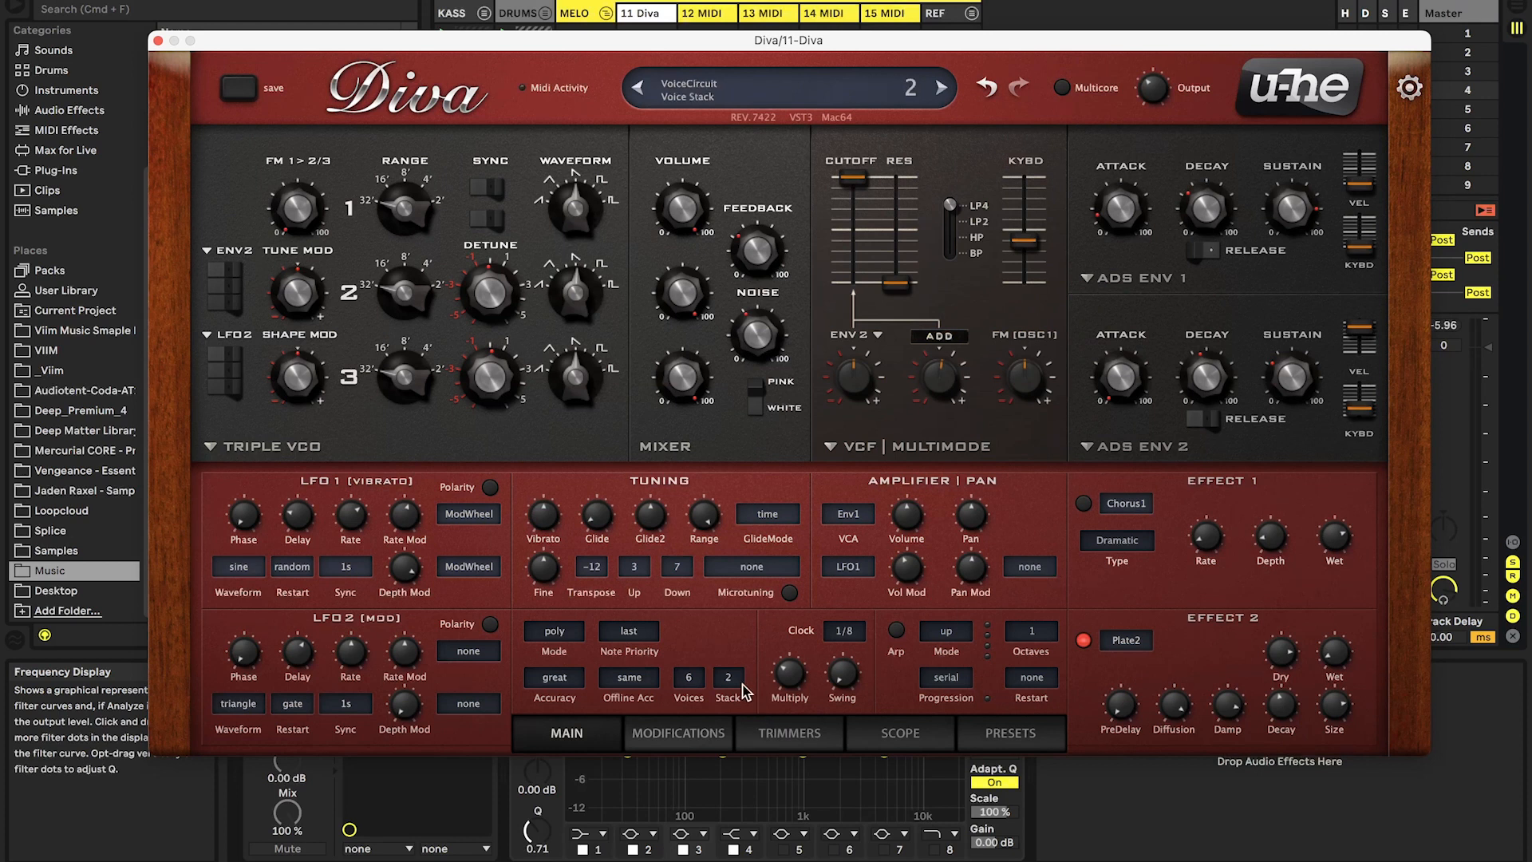
click(1023, 567)
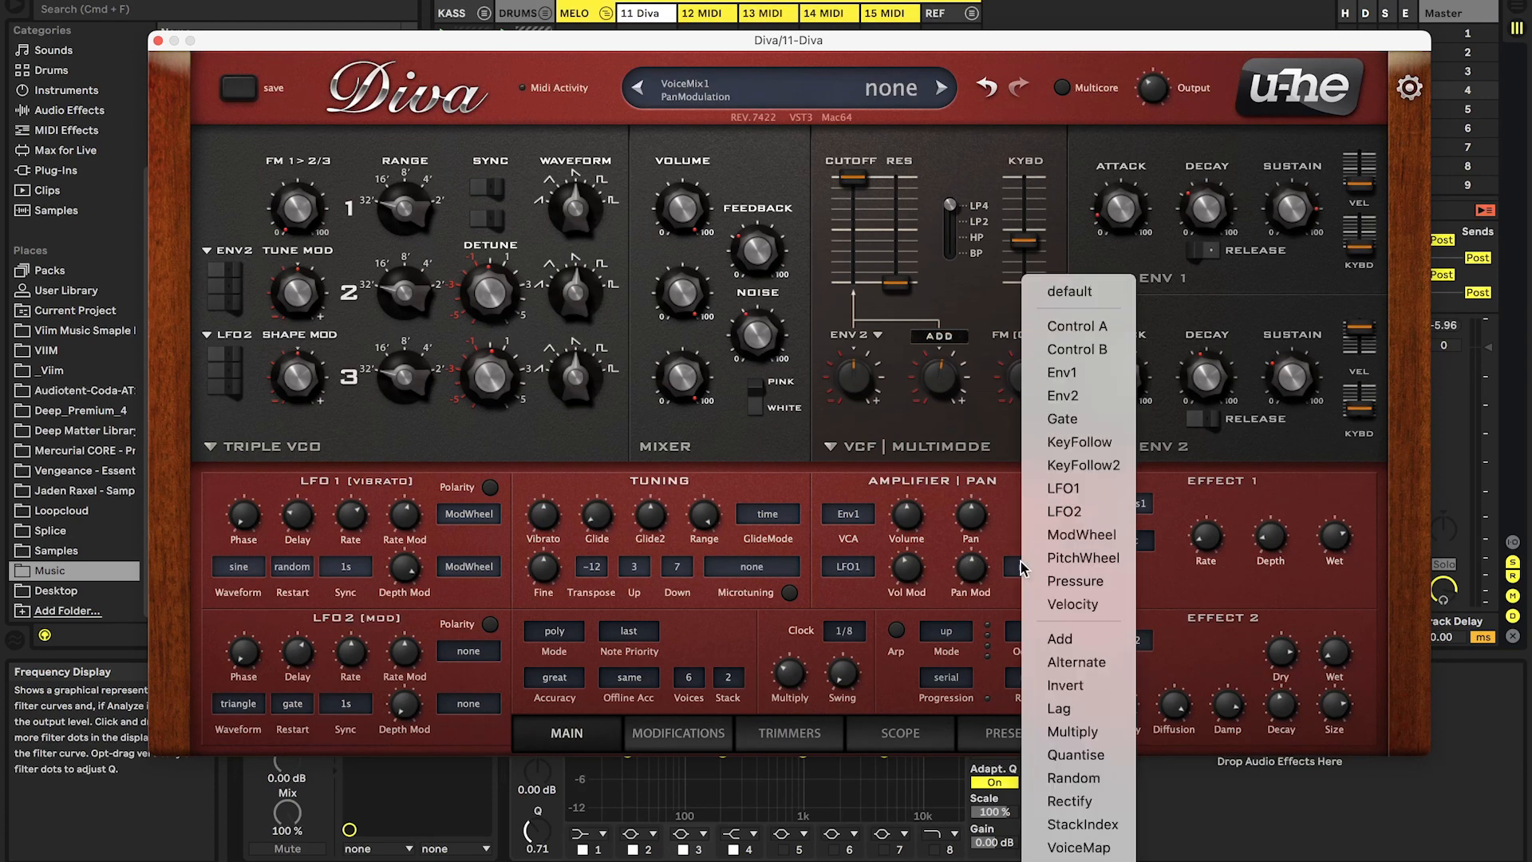
click(1079, 847)
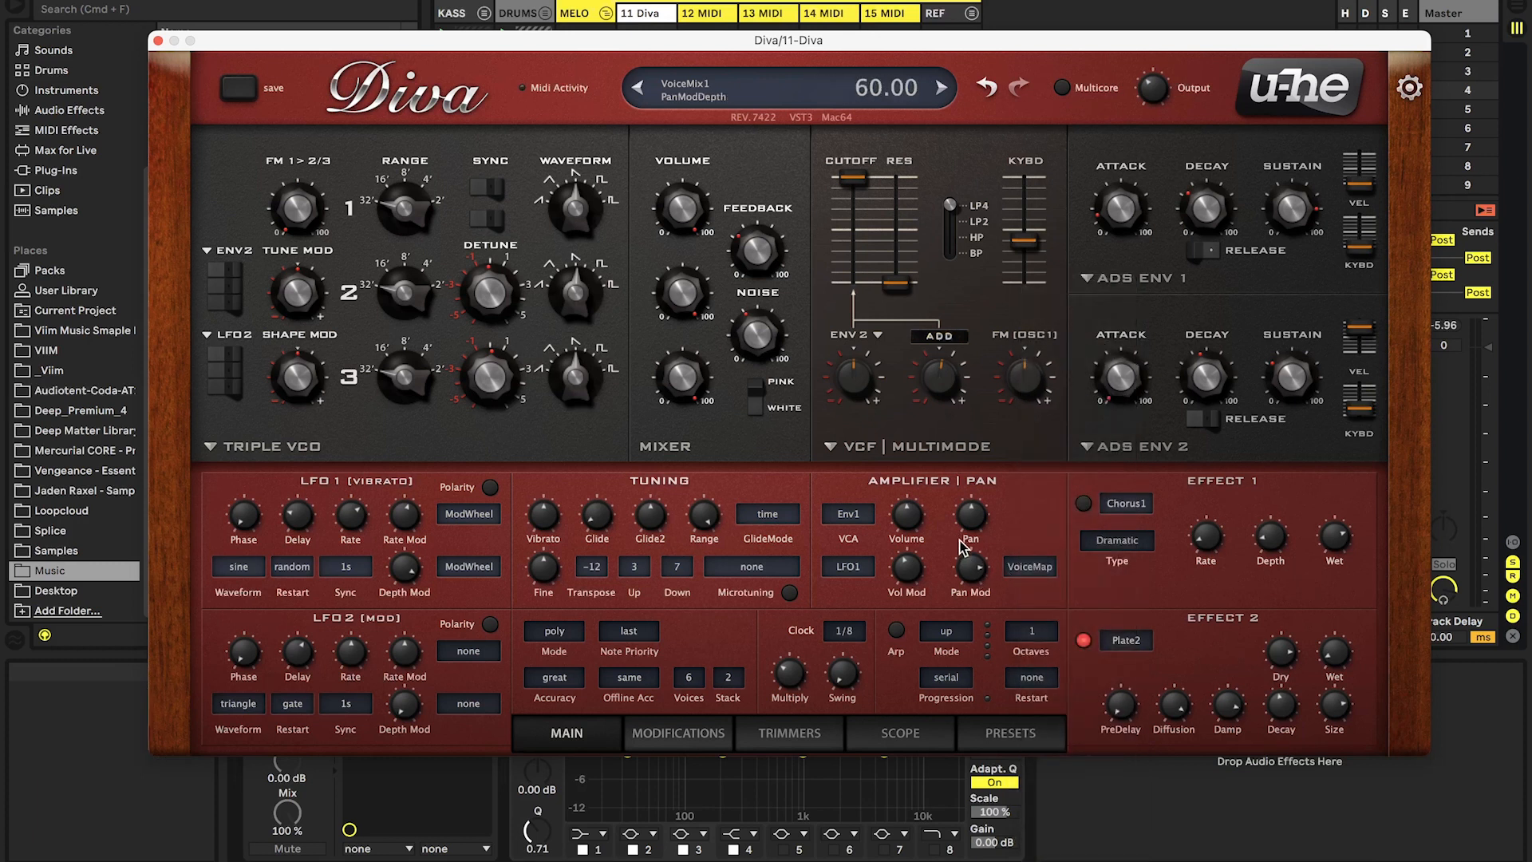
Set Diva's number of voices to 2 in the trimmer settings.
click(659, 734)
click(792, 735)
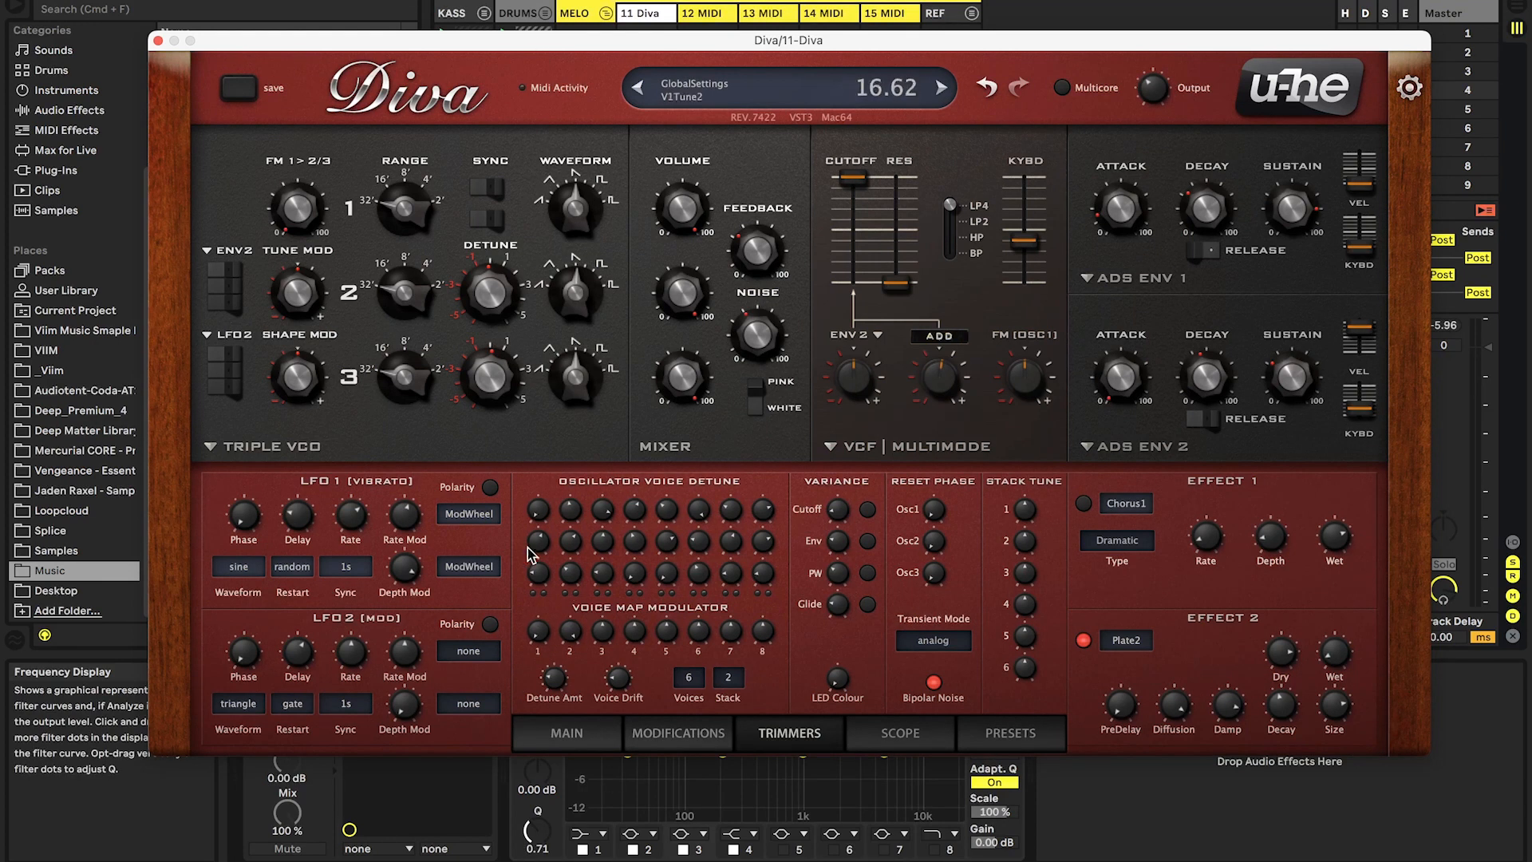
click(688, 687)
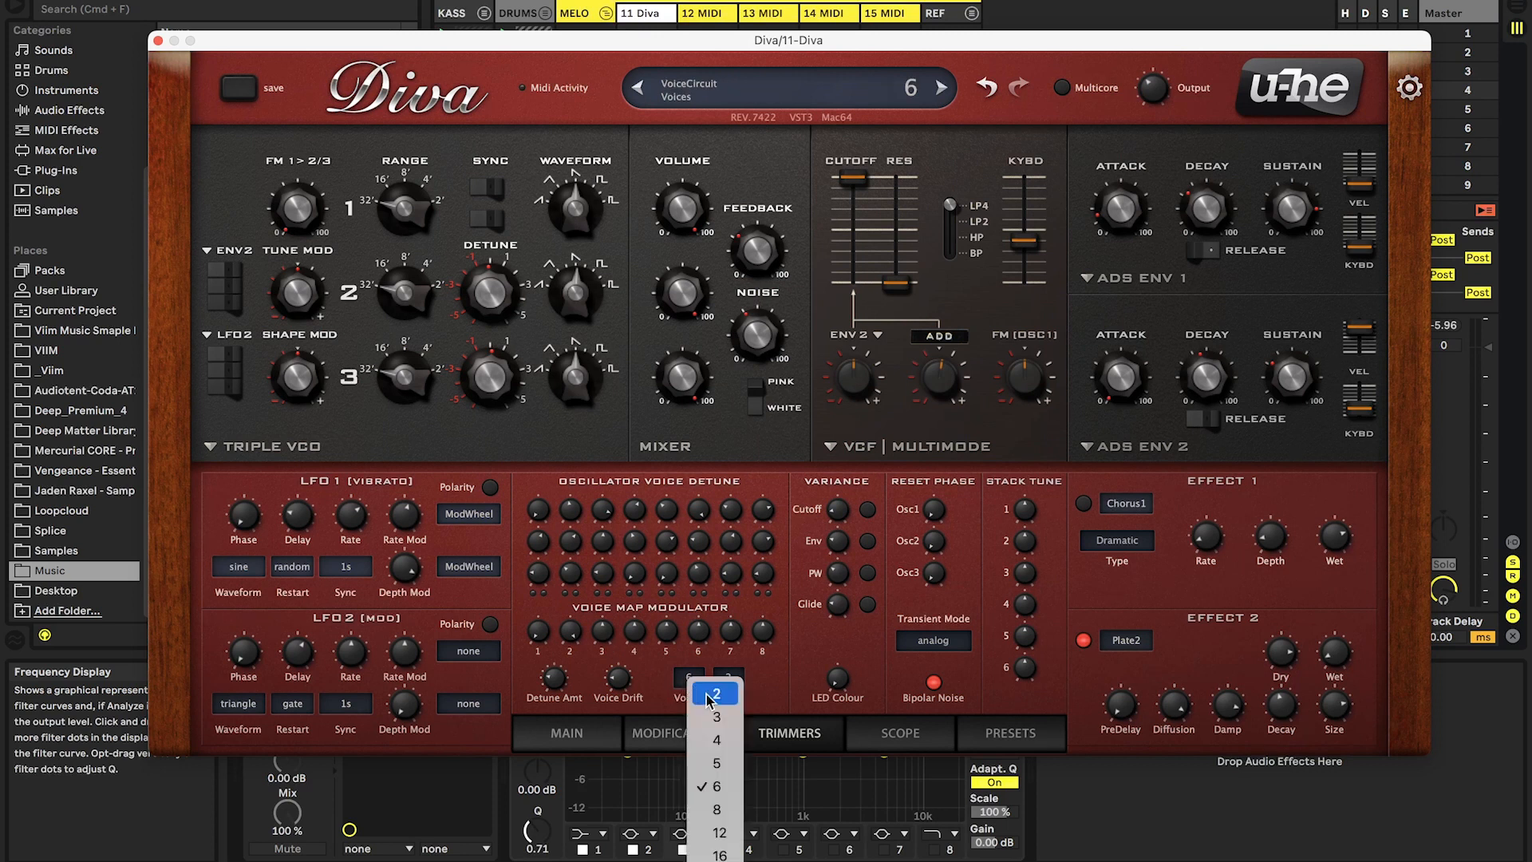
click(694, 690)
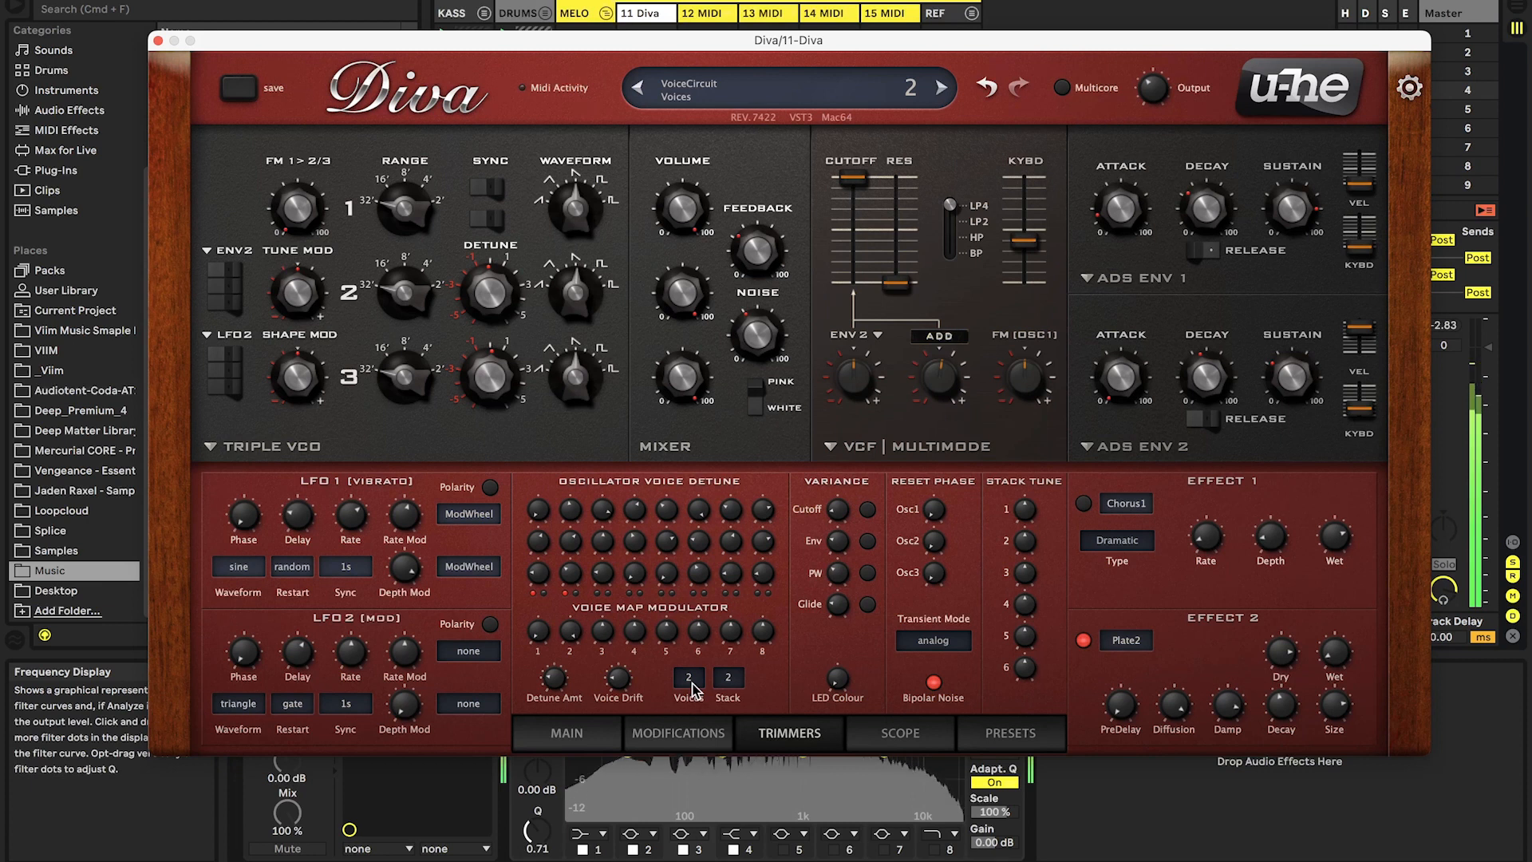
Raise the Multimode filter's resonance to just under halfway and sweep the cutoff from 78 through 107 to fully open.
click(593, 728)
drag(896, 283, 851, 252)
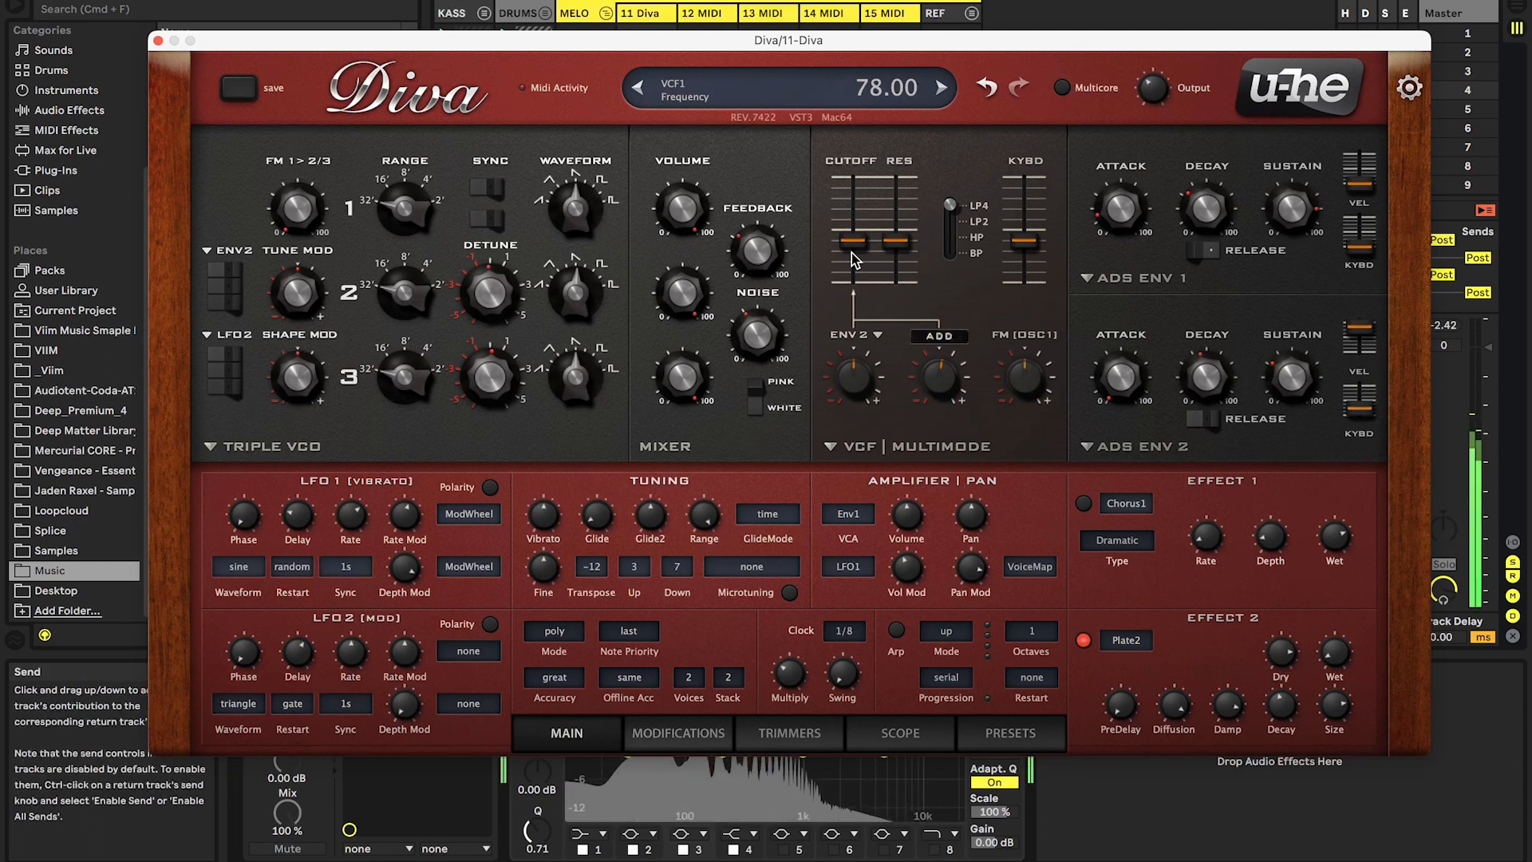
drag(851, 252, 845, 218)
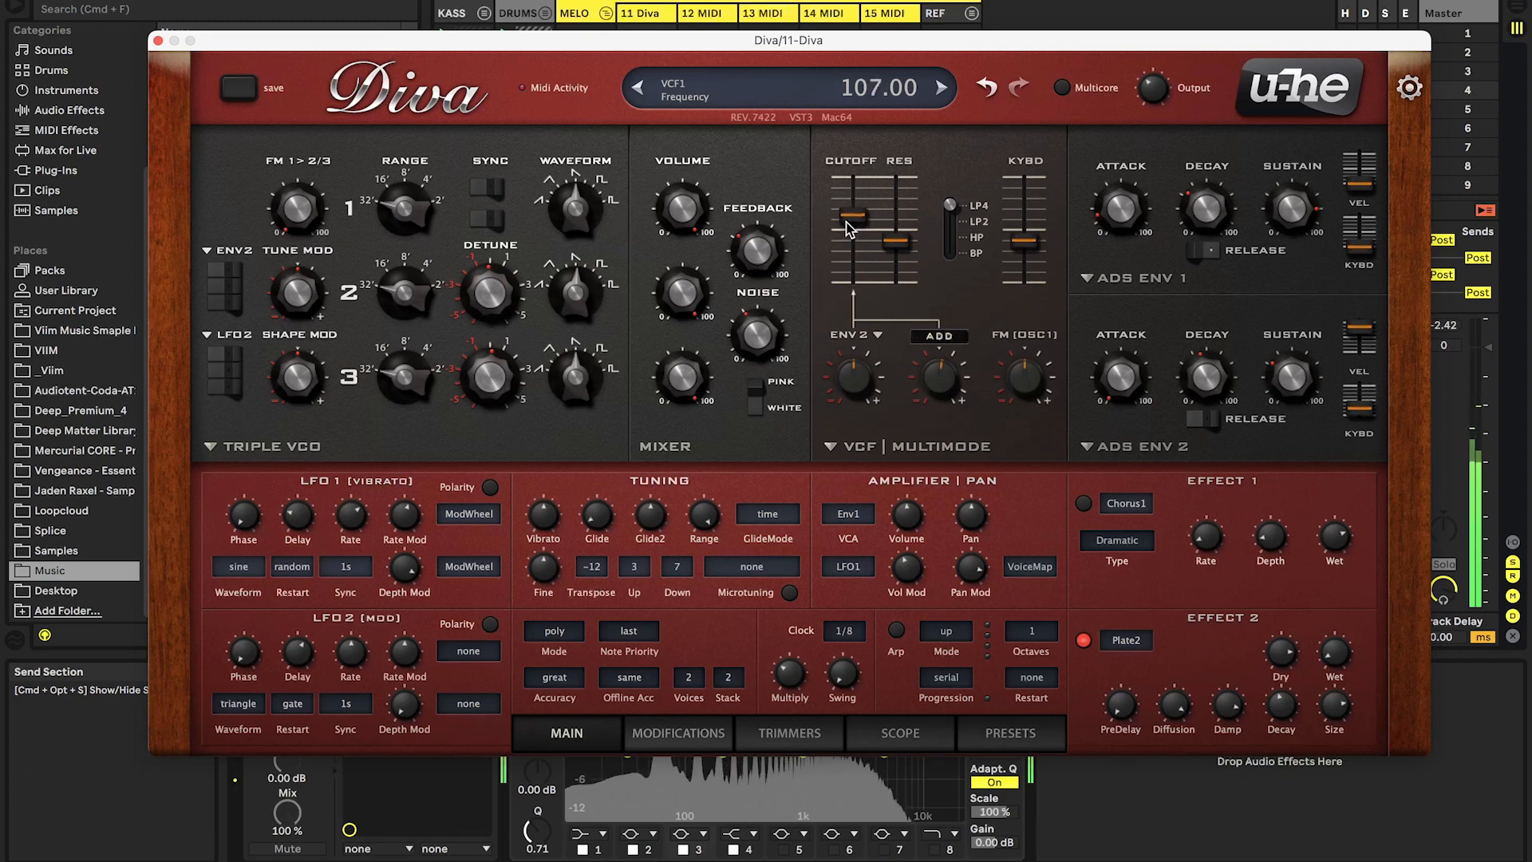
Switch Diva's envelope 1 to the analogue model, adjust its envelope sliders and close the synth window.
click(1127, 283)
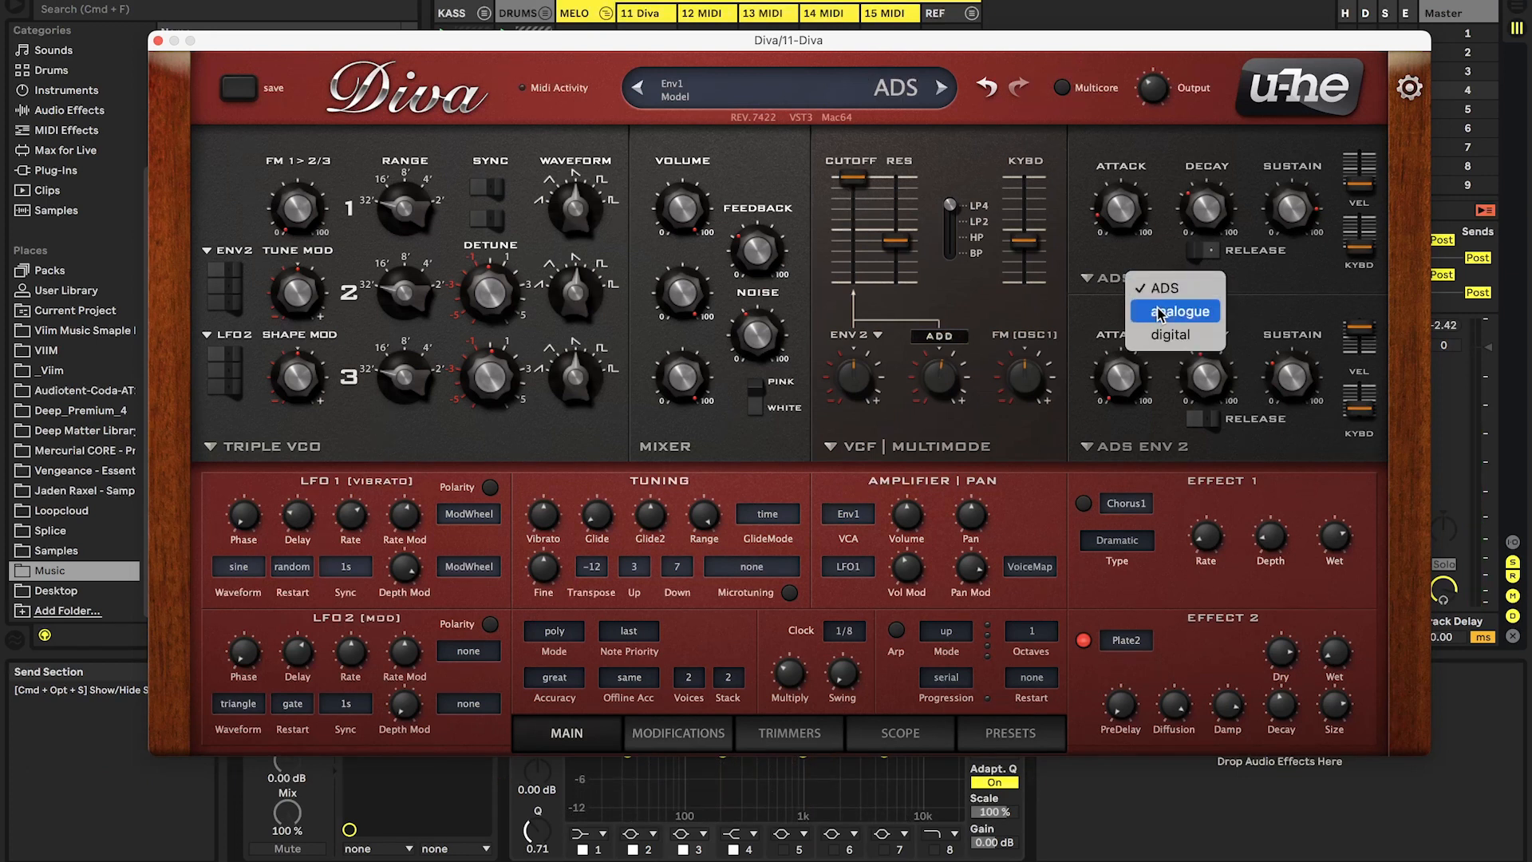
click(1158, 313)
drag(1152, 224, 1109, 241)
drag(1194, 173, 1194, 254)
click(1152, 191)
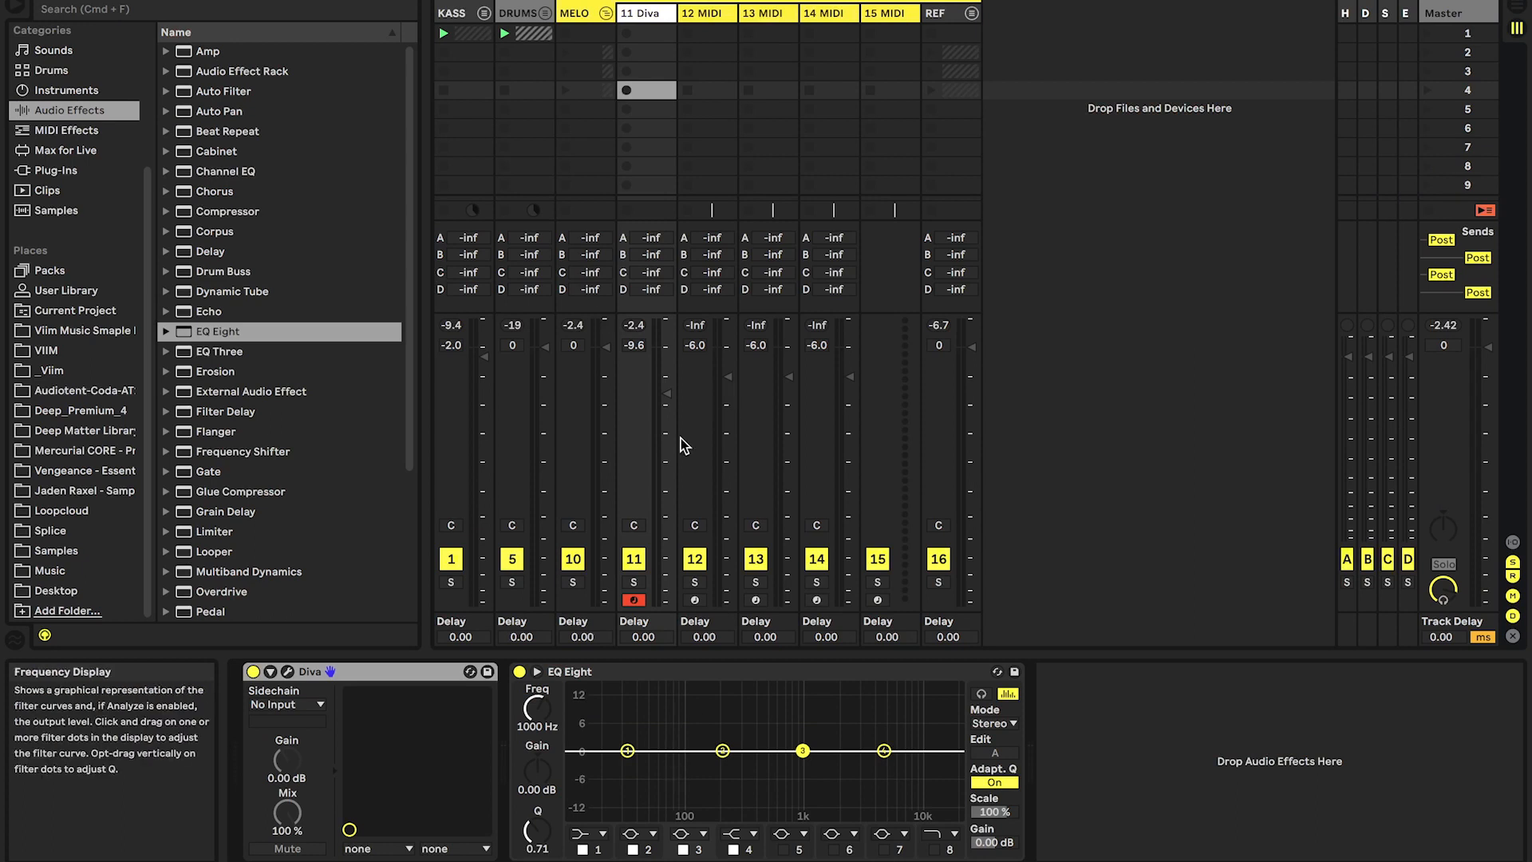
click(1092, 458)
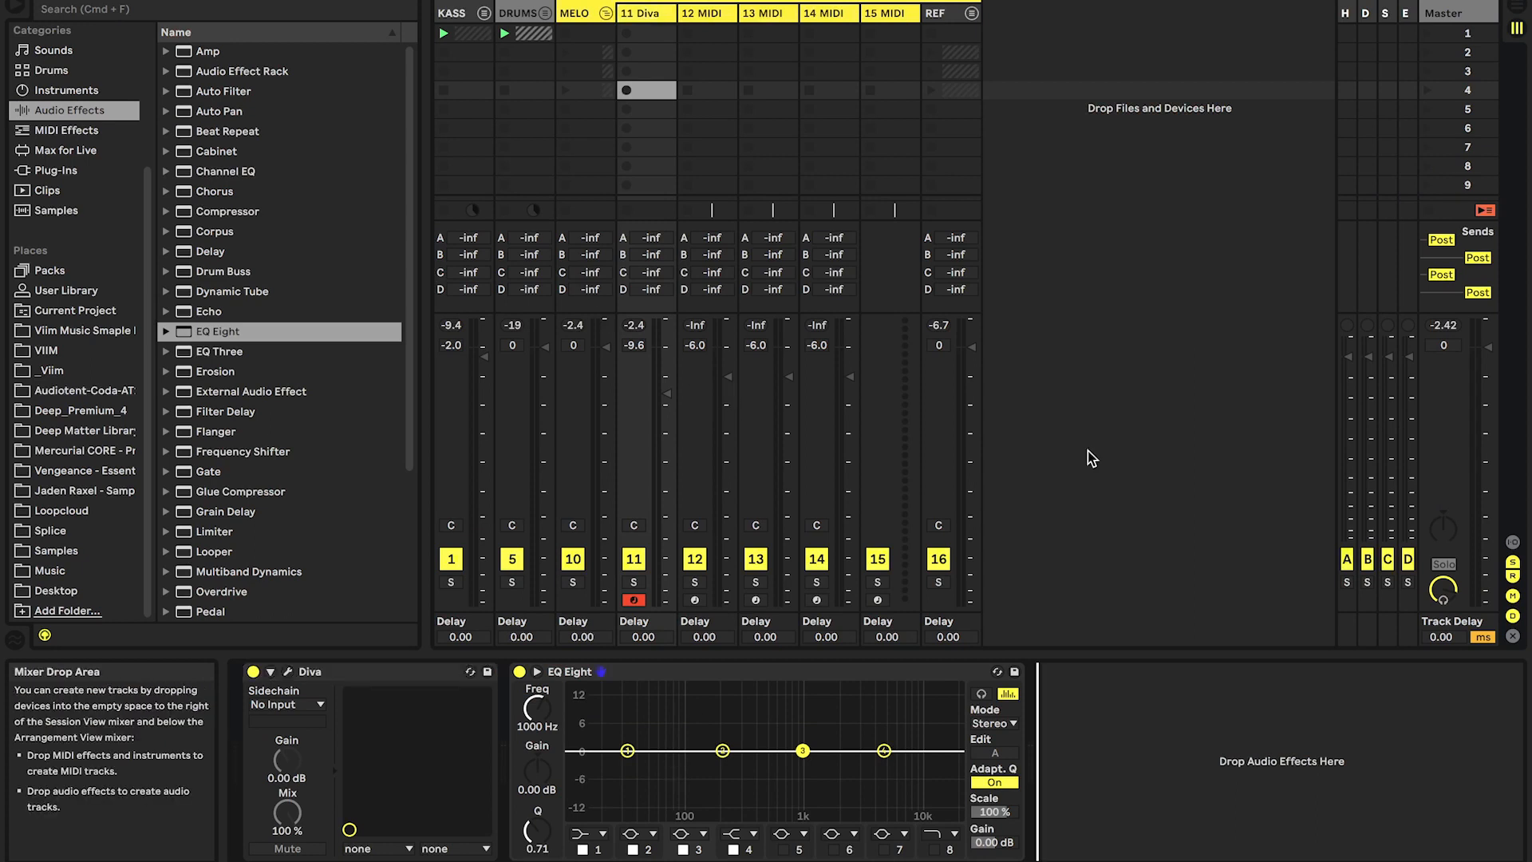
Raise the Diva track's send A to -6.2 dB and inspect the ValhallaVintageVerb hall reverb on return track A.
drag(651, 237, 651, 230)
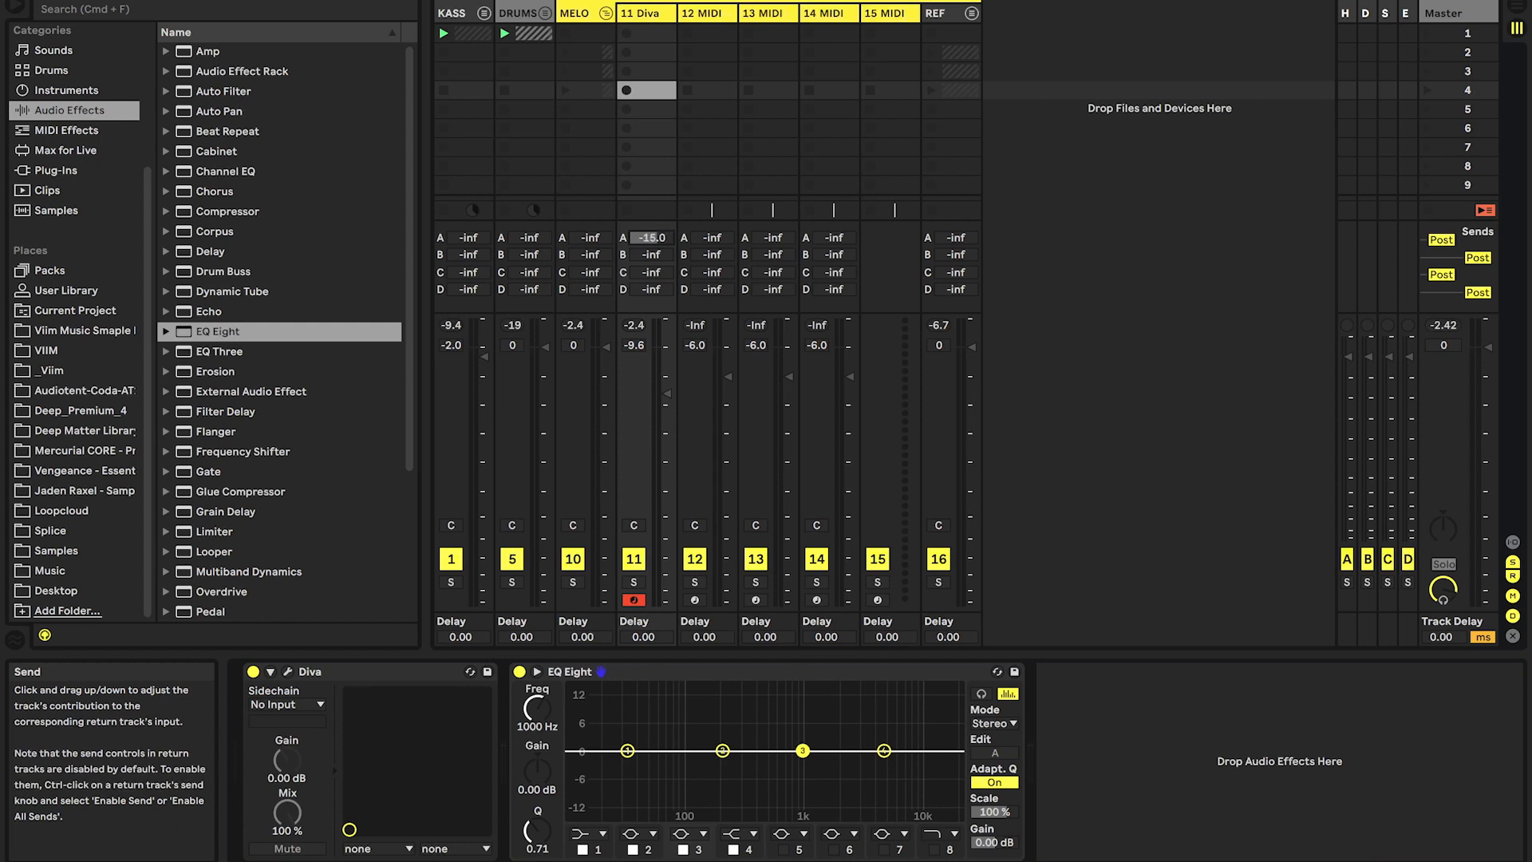
click(1348, 52)
click(507, 834)
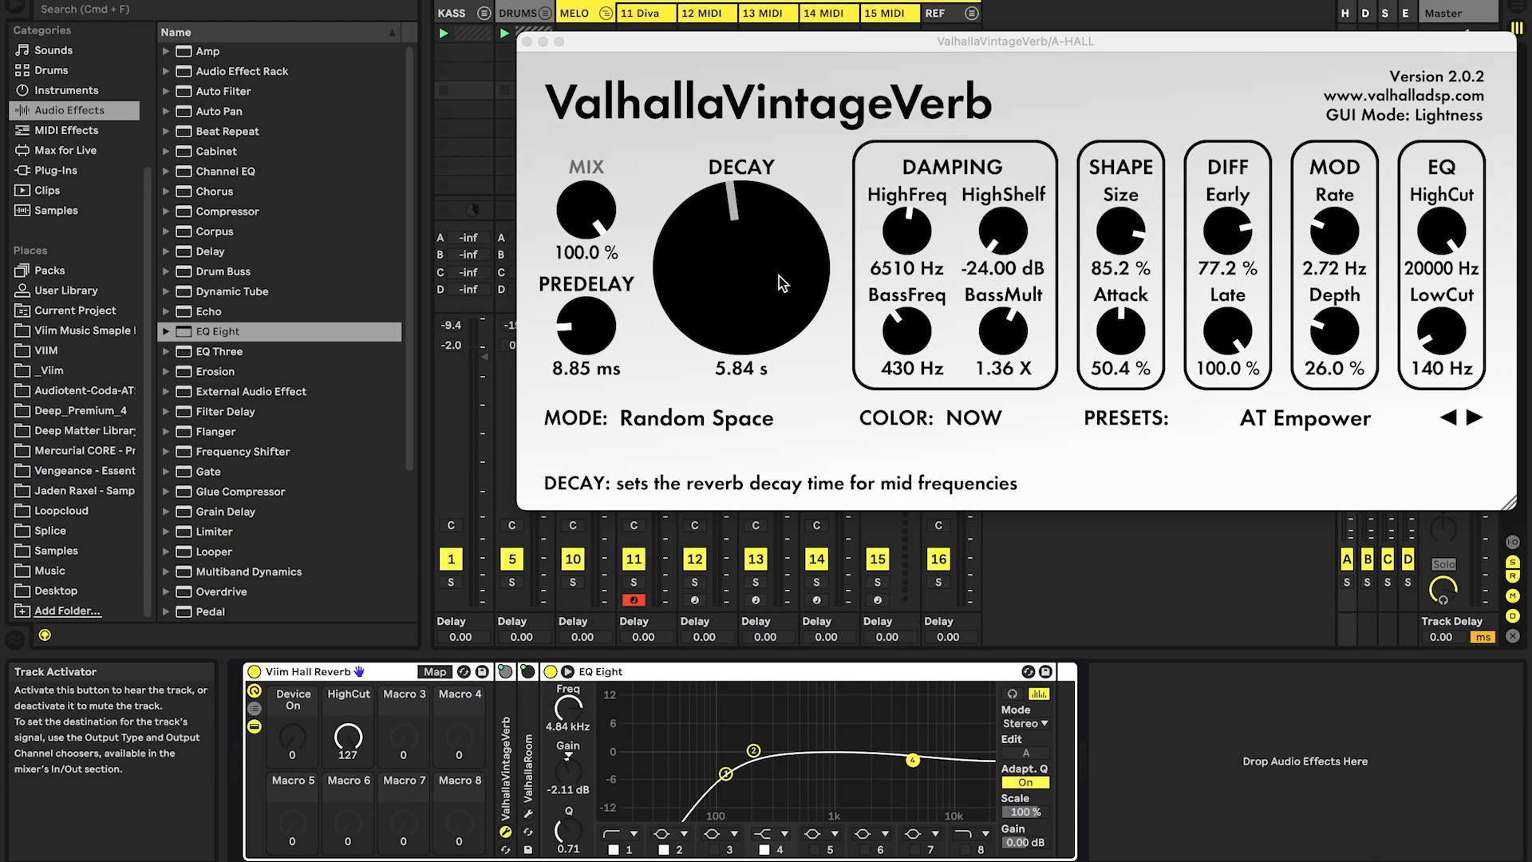
click(527, 41)
click(645, 13)
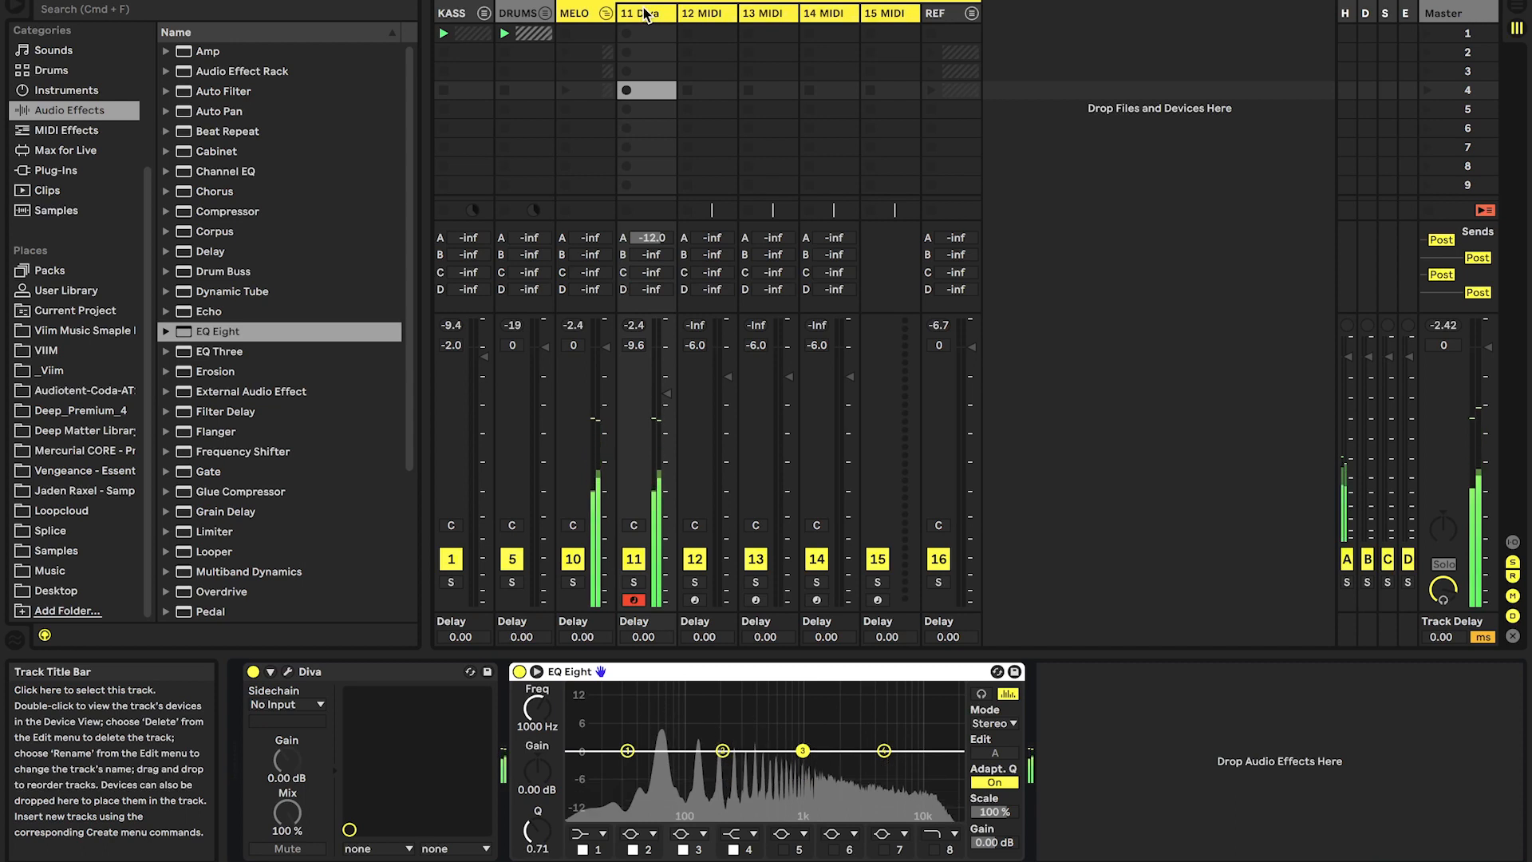
click(642, 237)
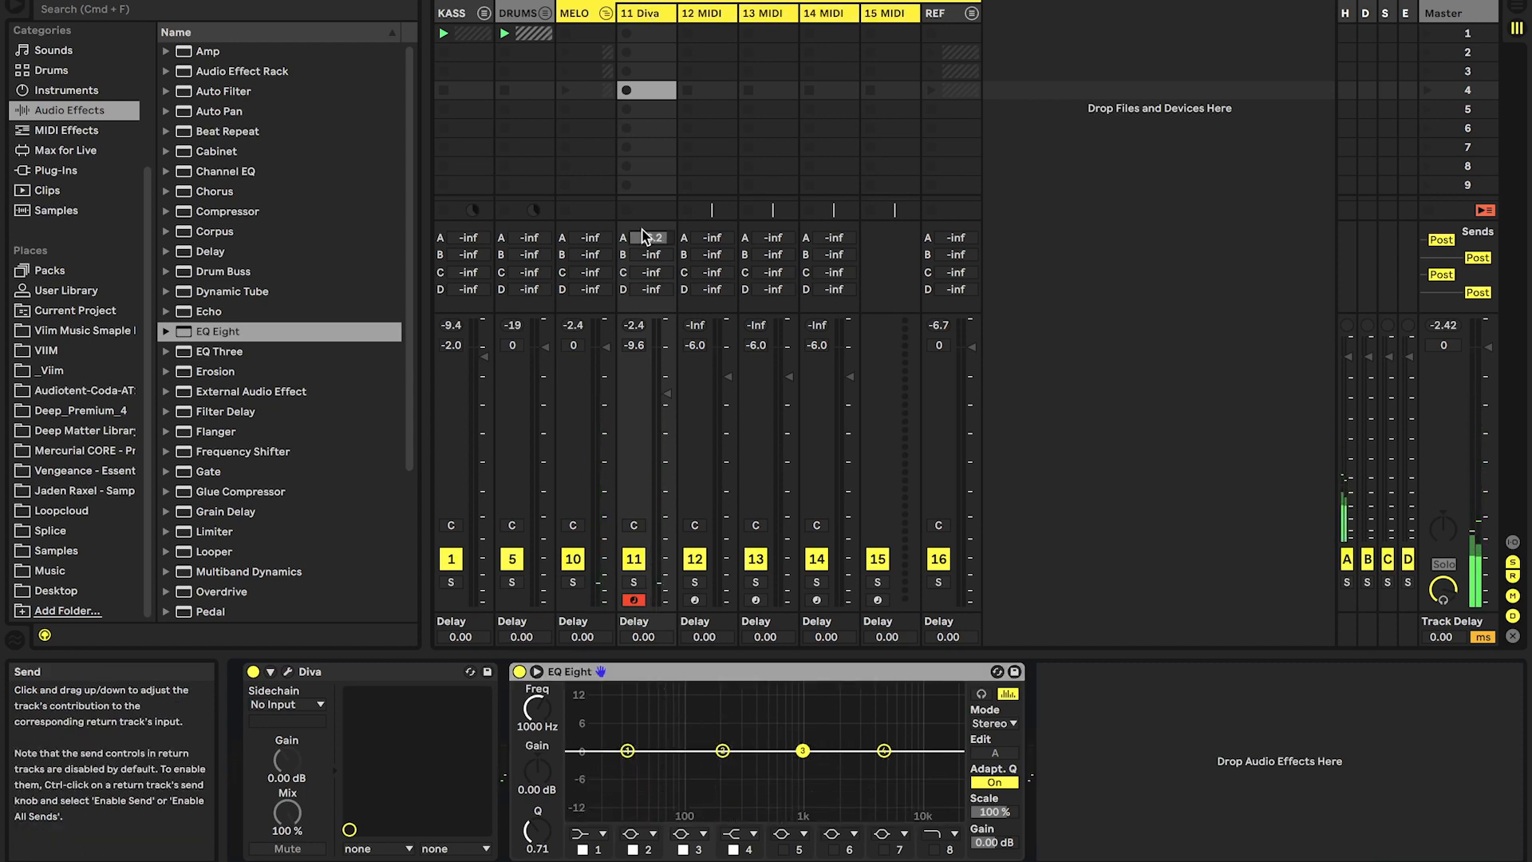
Set EQ Eight's first band on the Diva track to a low cut at 202 Hz.
click(581, 833)
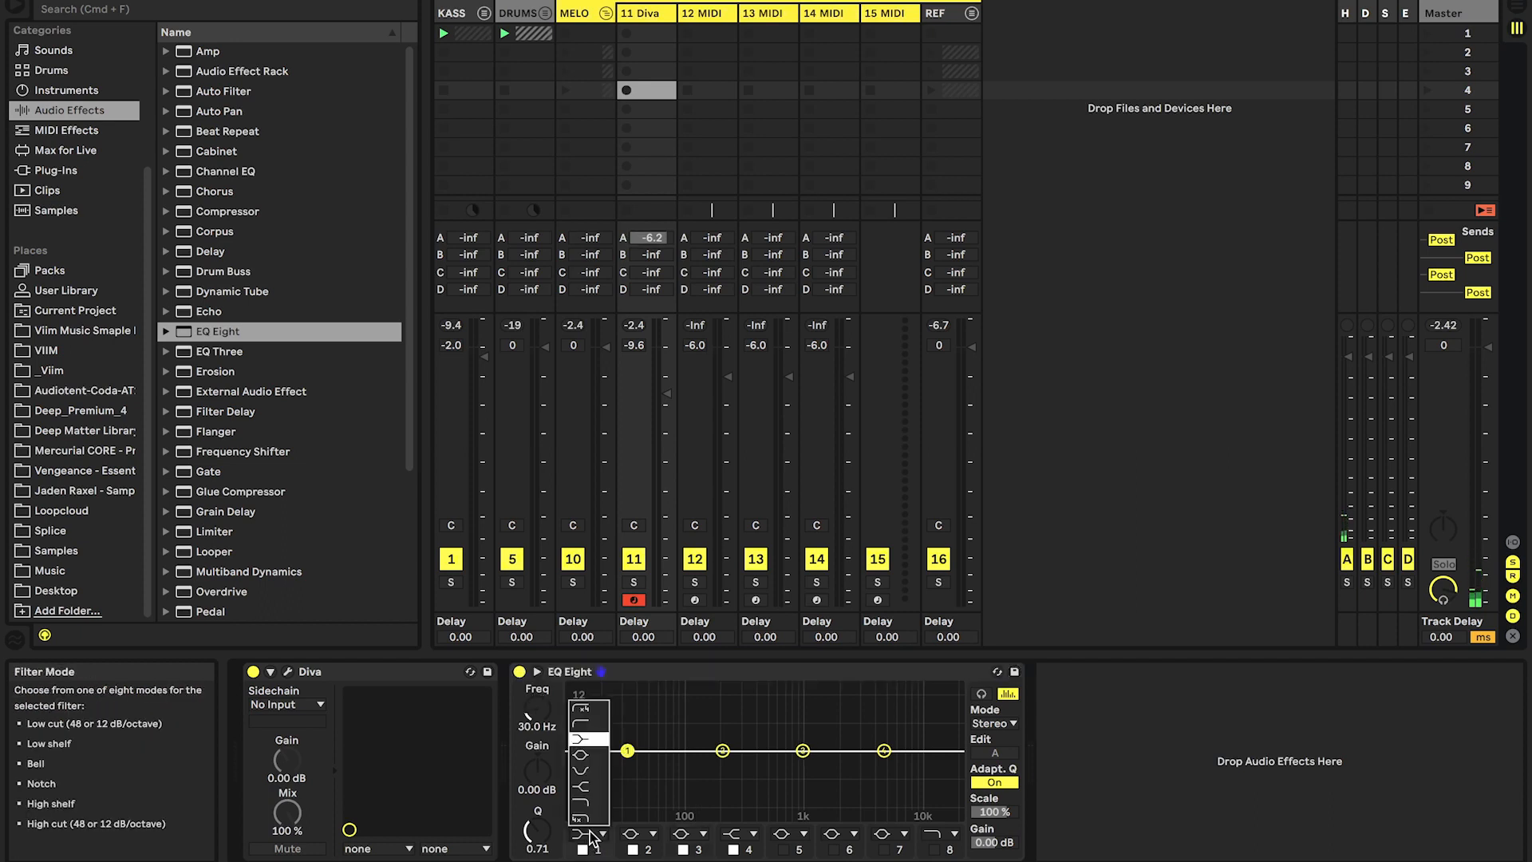
click(585, 721)
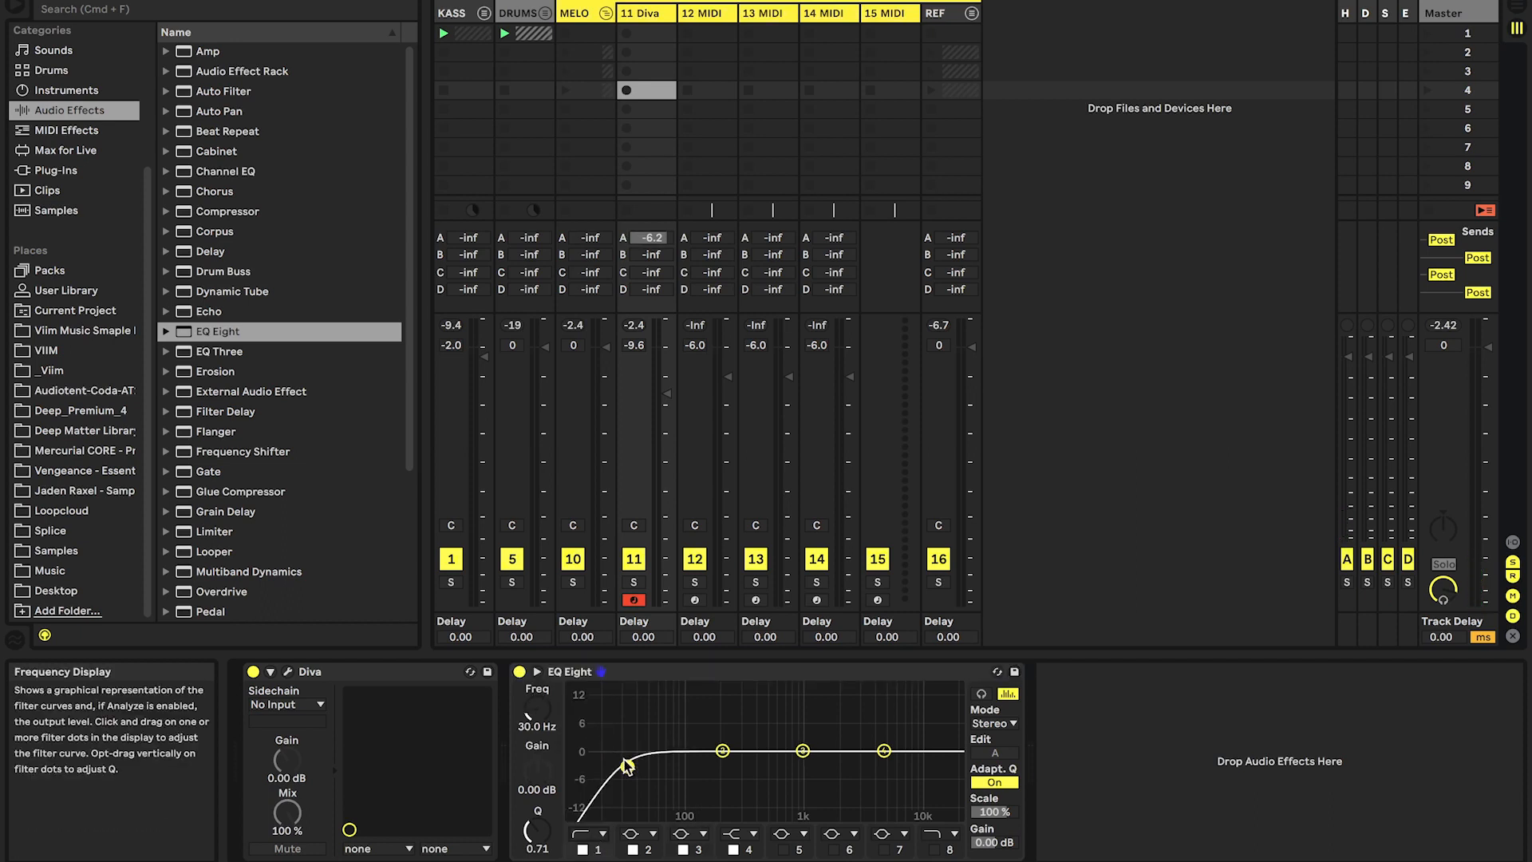
drag(728, 764, 722, 764)
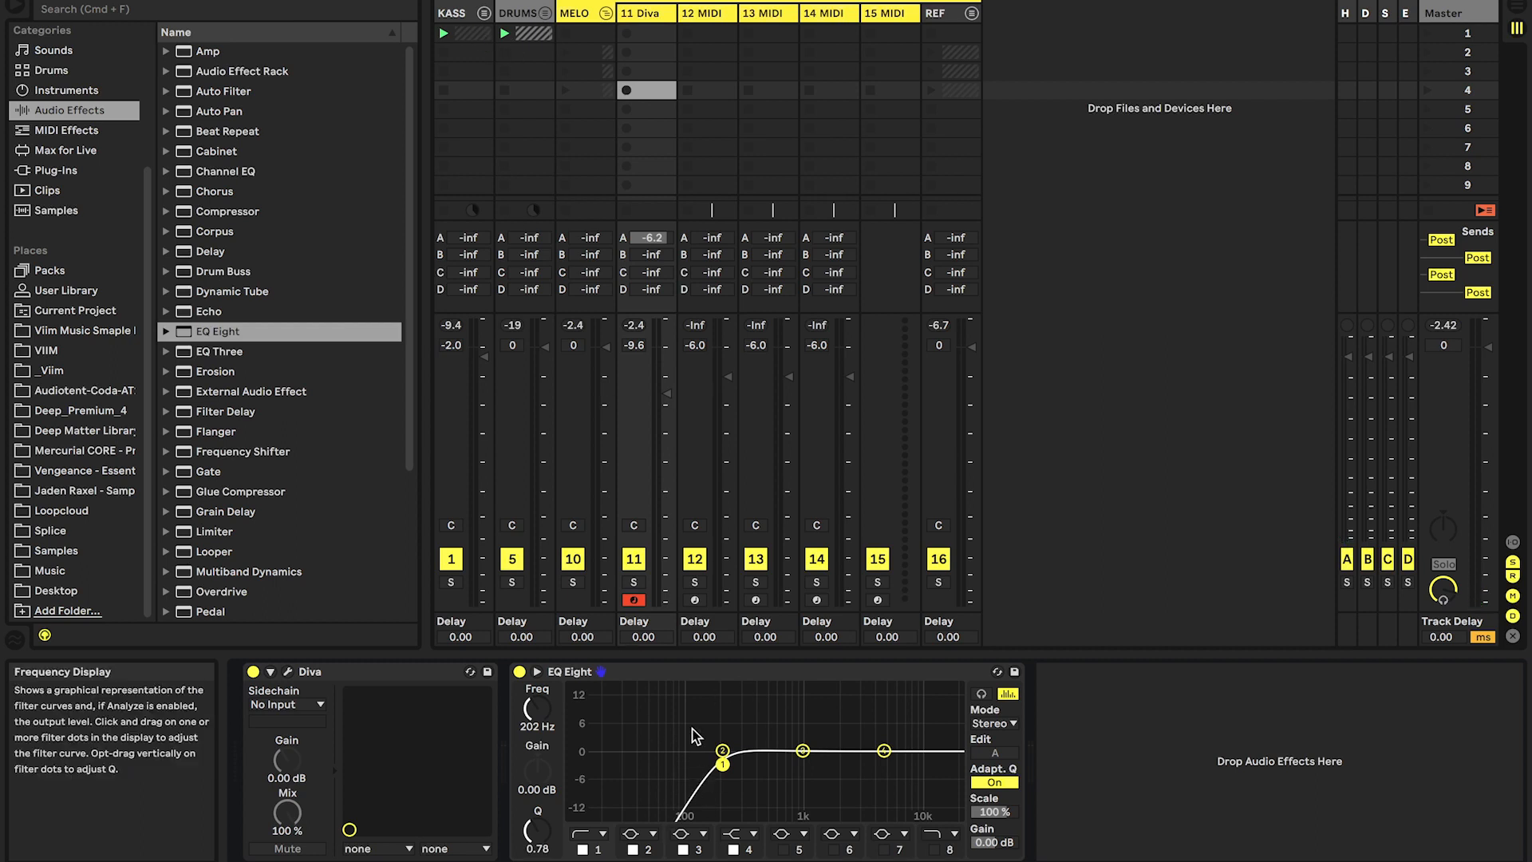
Add an Echo after EQ Eight on the Diva track in Ping Pong mode with dry/wet at 21%.
key(q)
drag(205, 317, 1099, 743)
click(997, 848)
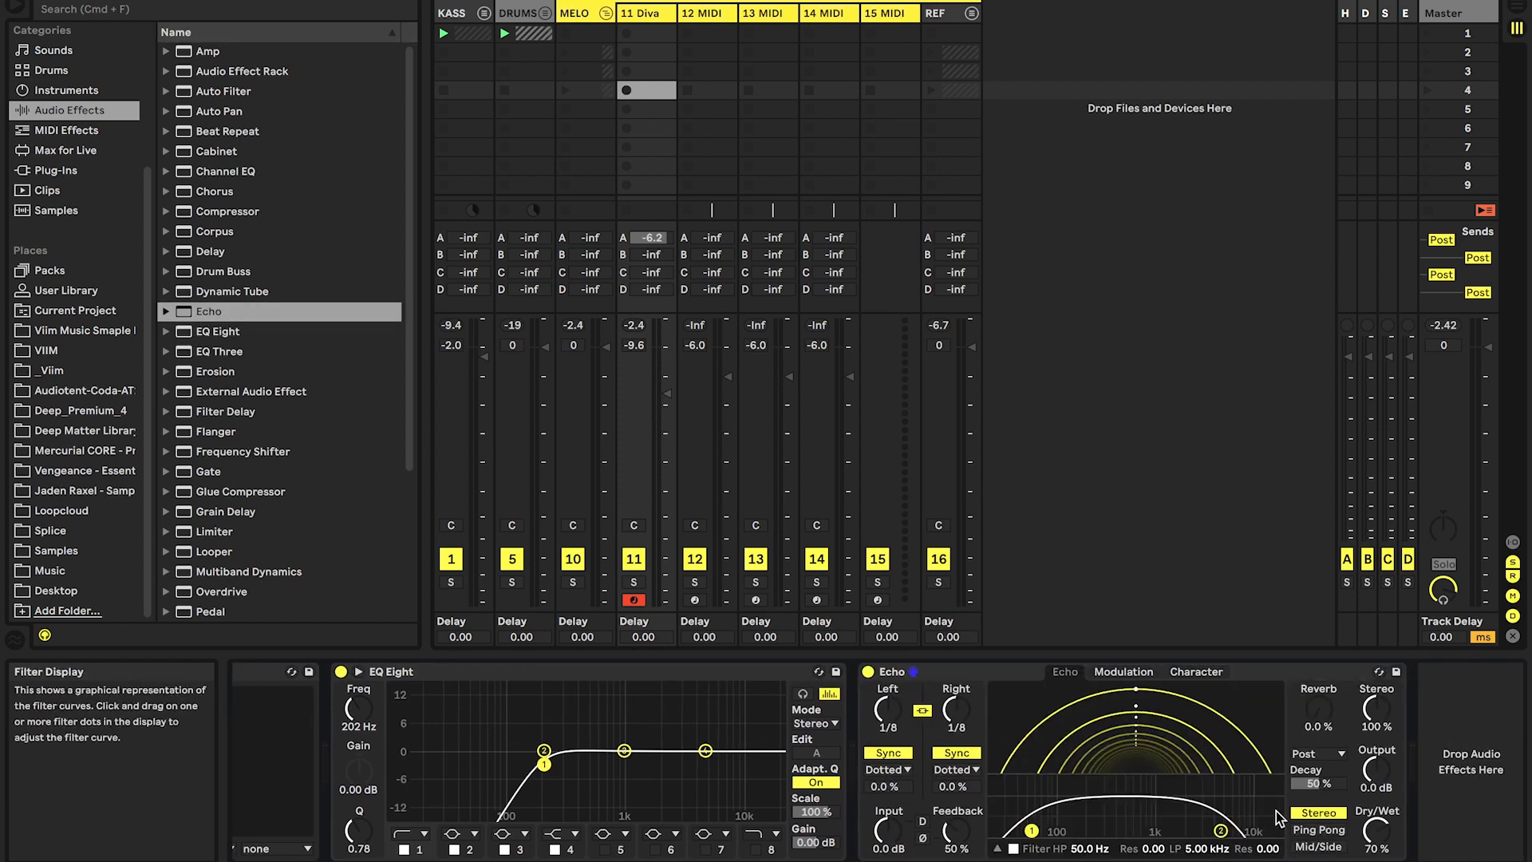
click(1319, 830)
drag(1392, 836, 1392, 857)
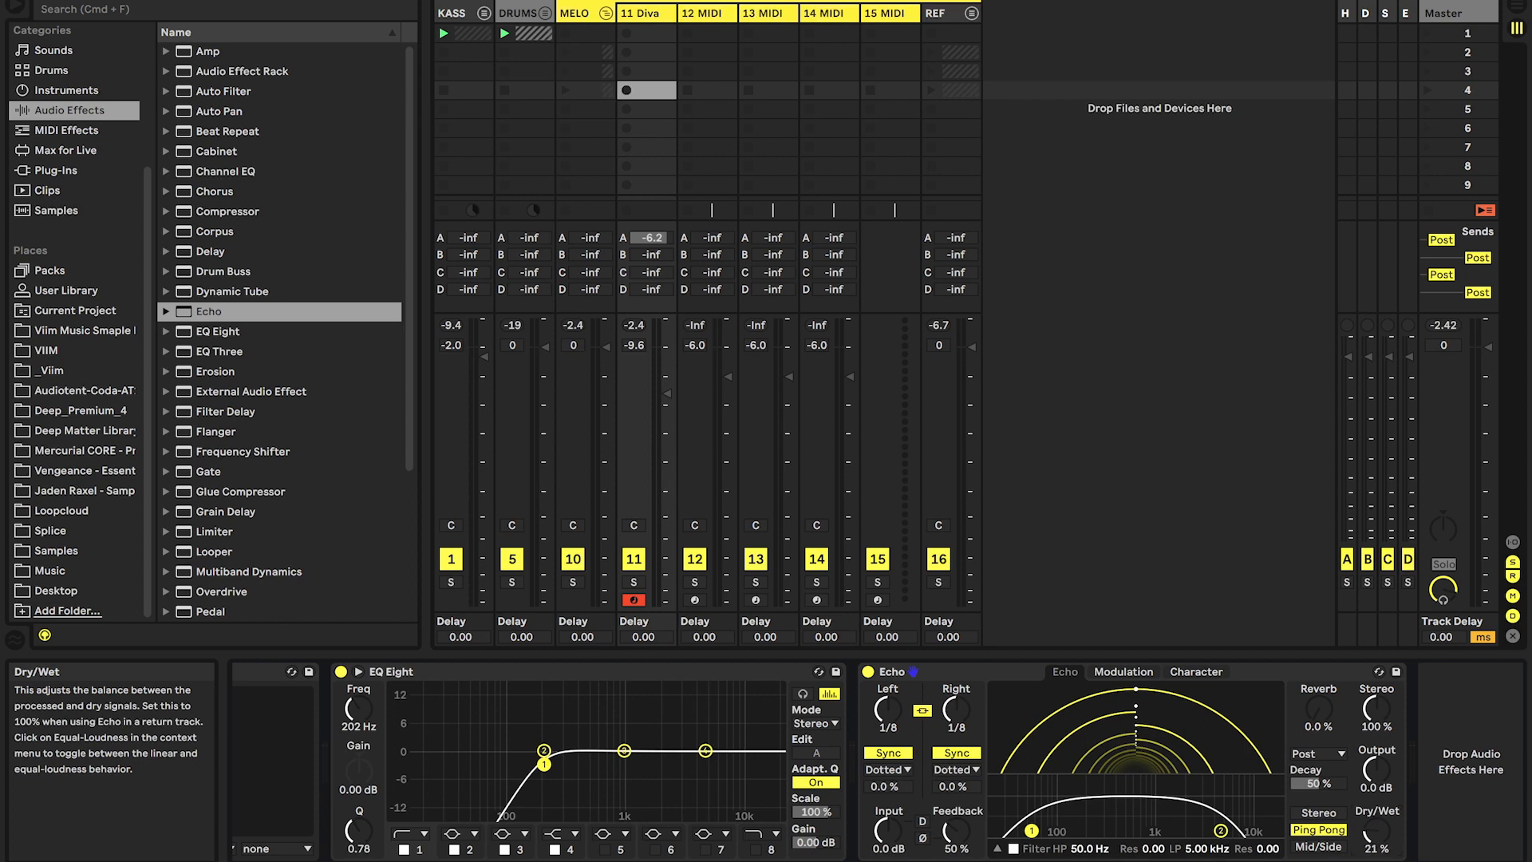
Narrow Echo's filter to a 293 Hz high-pass and a 2.49 kHz low-pass while auditioning the sound.
drag(1221, 830, 1226, 808)
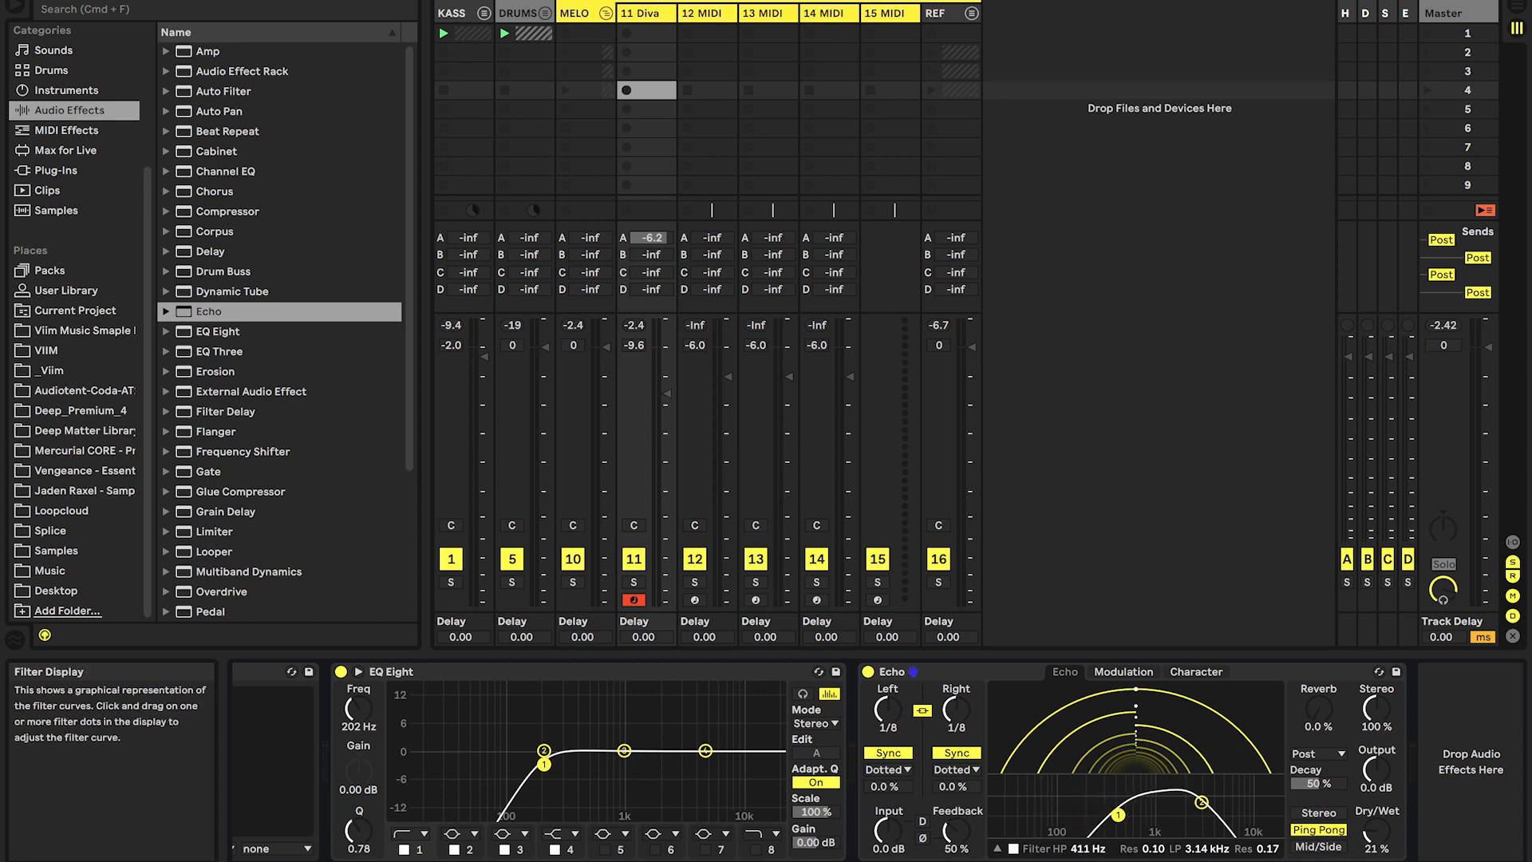
key(space)
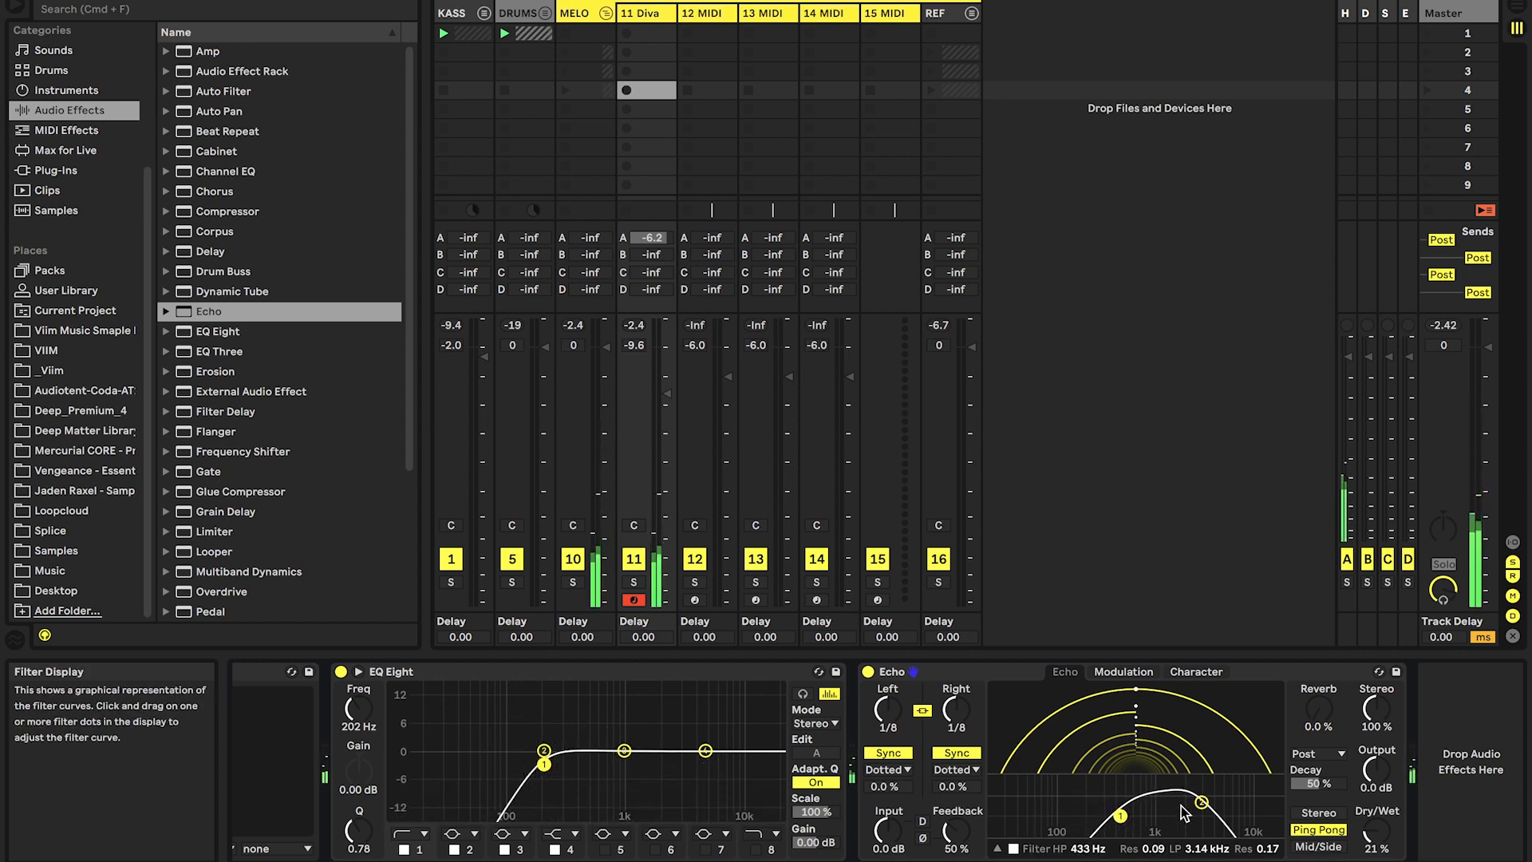
drag(1201, 801, 1107, 814)
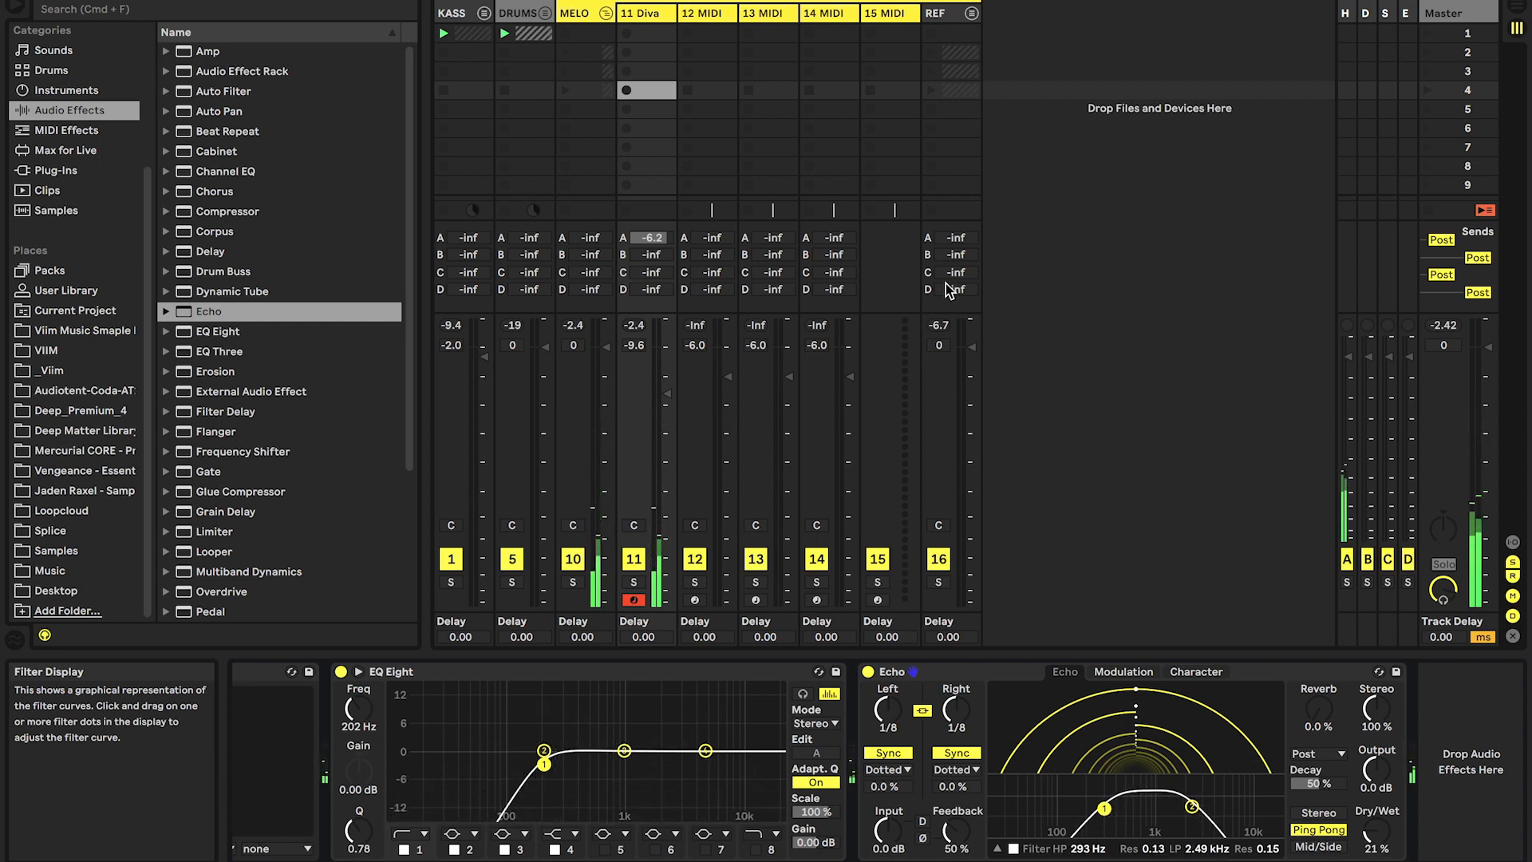
key(super+d)
click(918, 671)
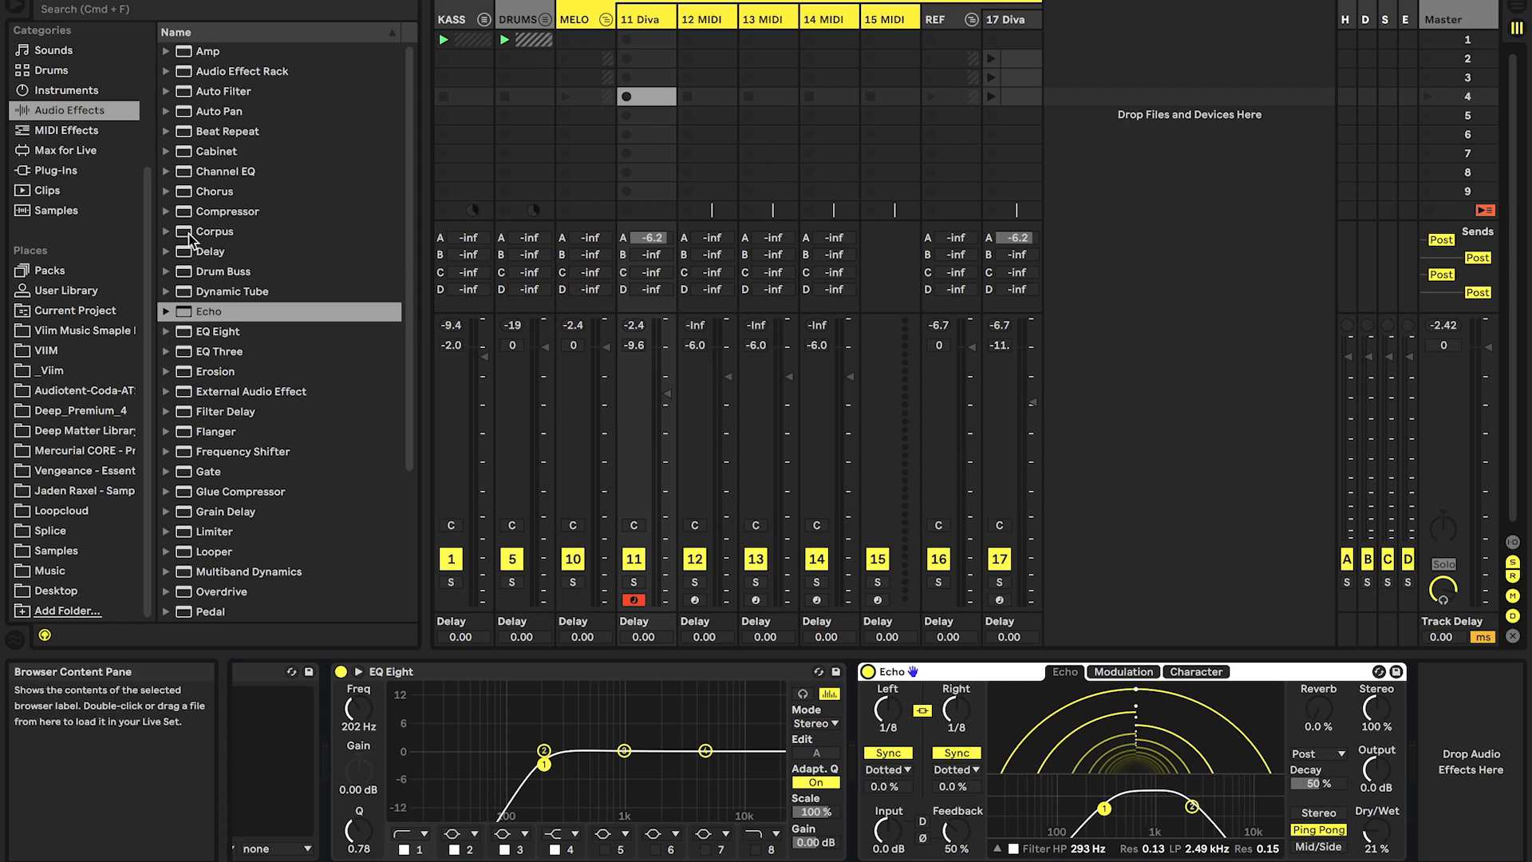
click(669, 42)
key(super+z)
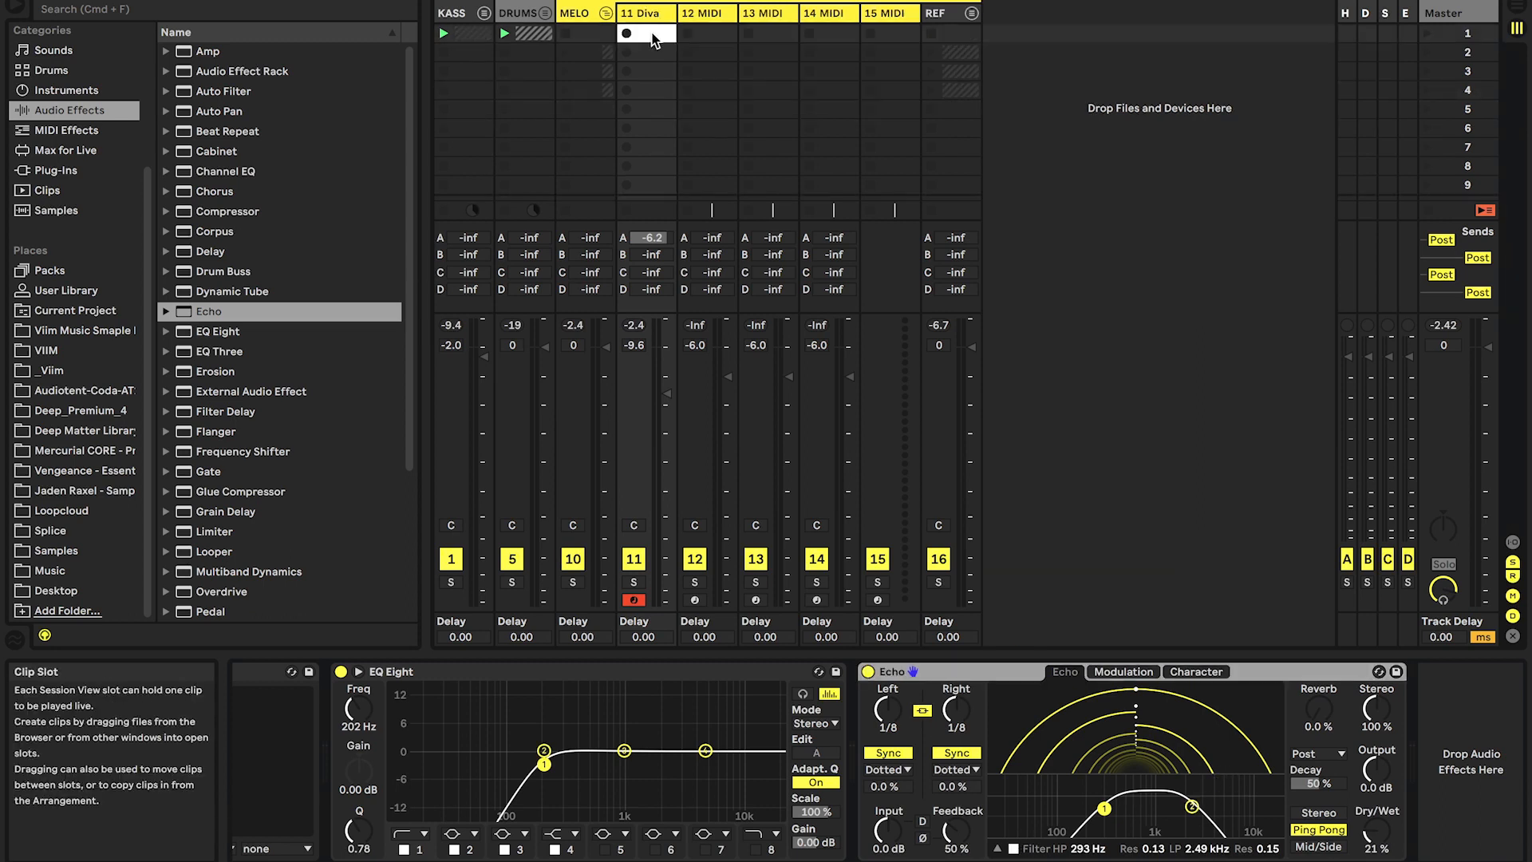
Create an eight-bar MIDI clip on the Diva track, draw a long G3 note from bar 1 and transpose it up an octave to G4.
double_click(666, 31)
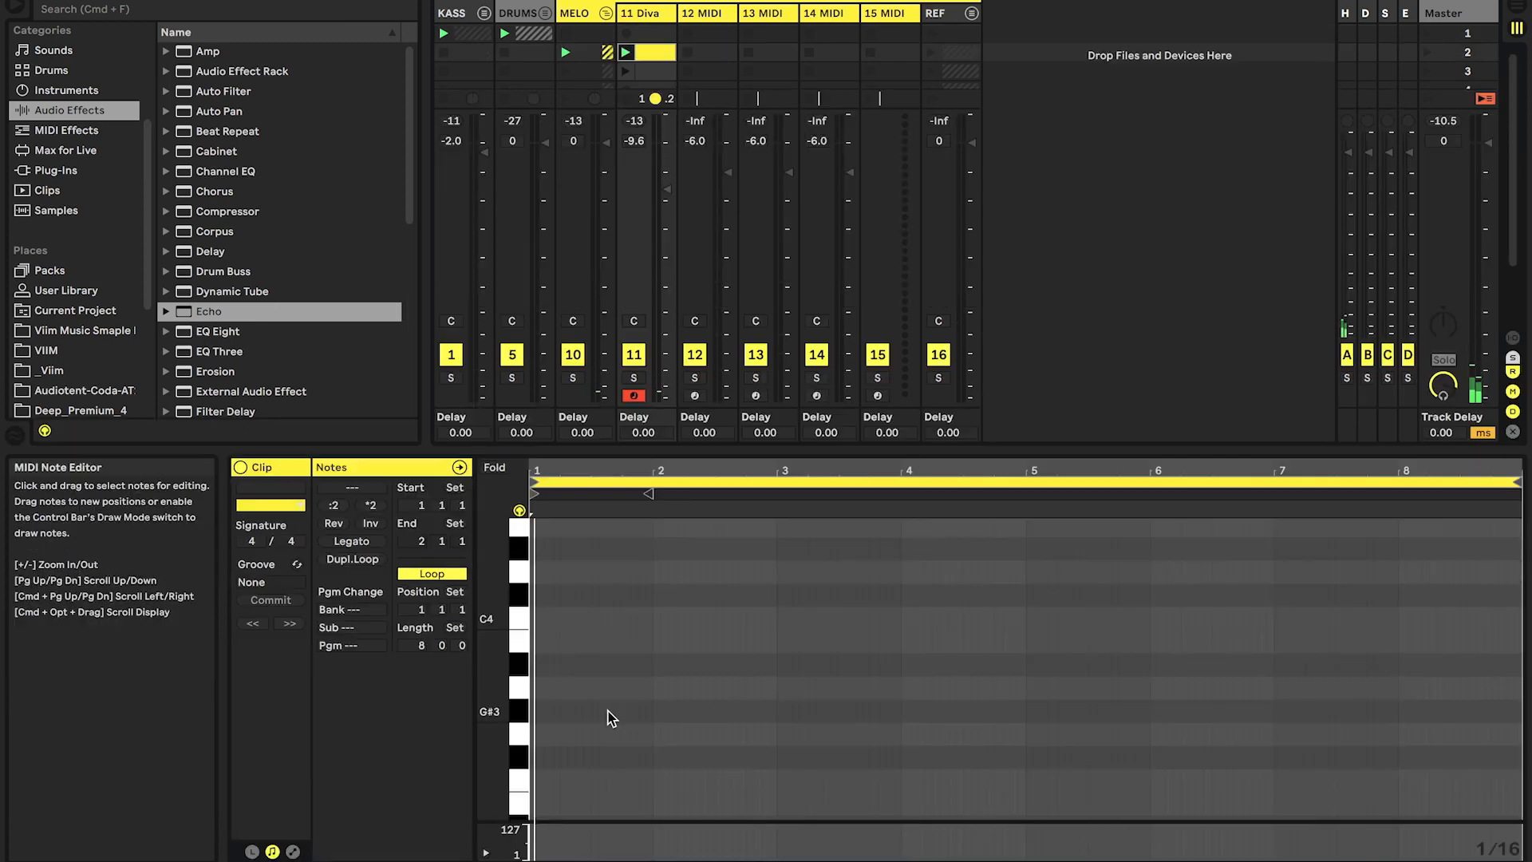
click(517, 732)
key(b)
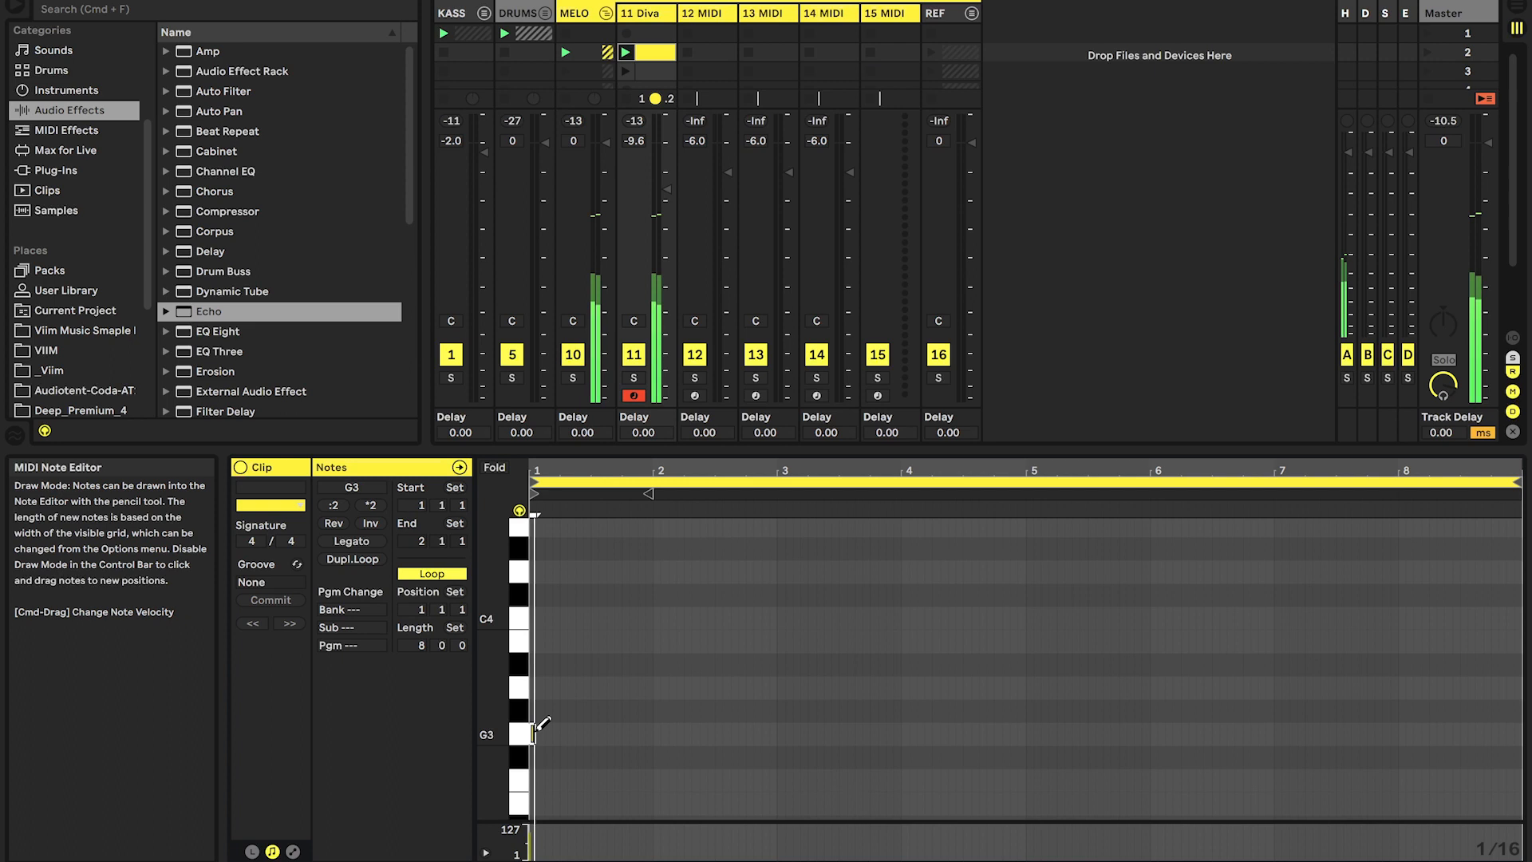
mouse_move(533, 732)
mouse_down()
mouse_move(798, 732)
mouse_move(758, 732)
mouse_up()
key(shift+Up)
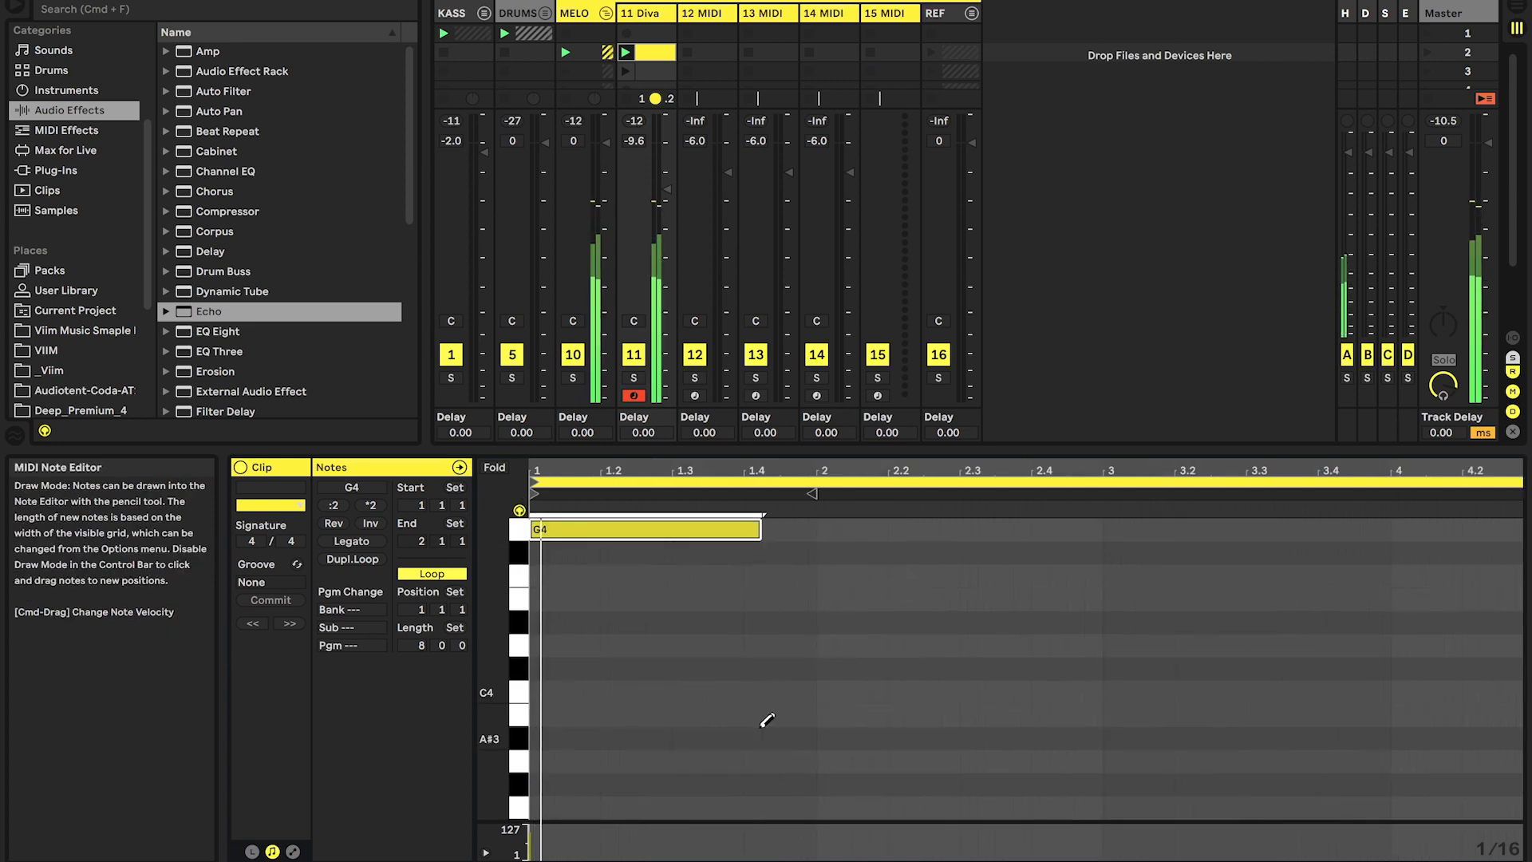
Add eighth-note A#4 and A4 notes on beat four of bar 1 and shorten the G4 note to meet them.
scroll(774, 549, up, 4)
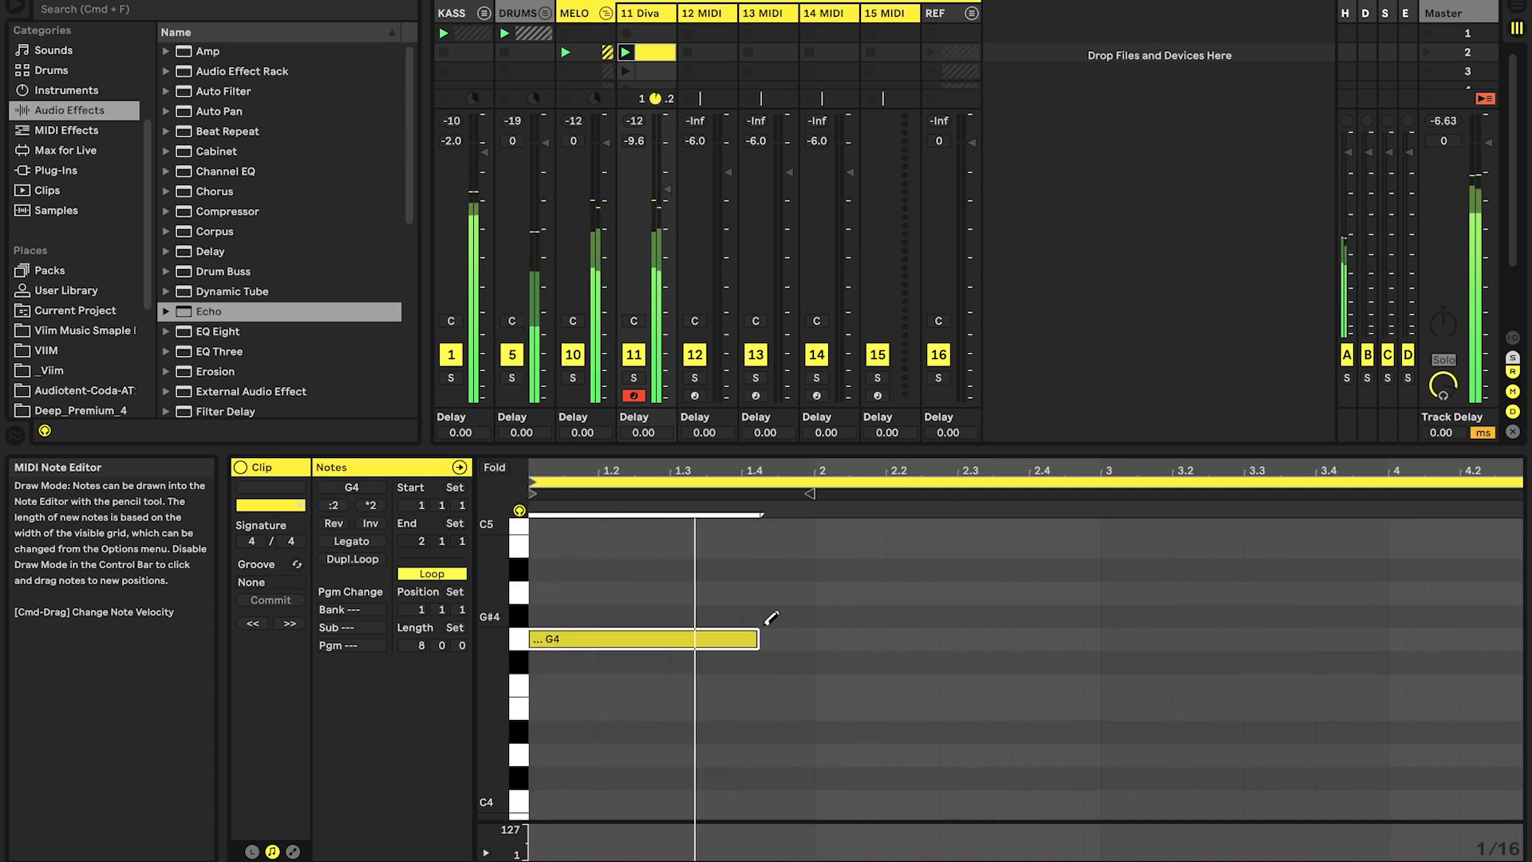
scroll(798, 622, up, 2)
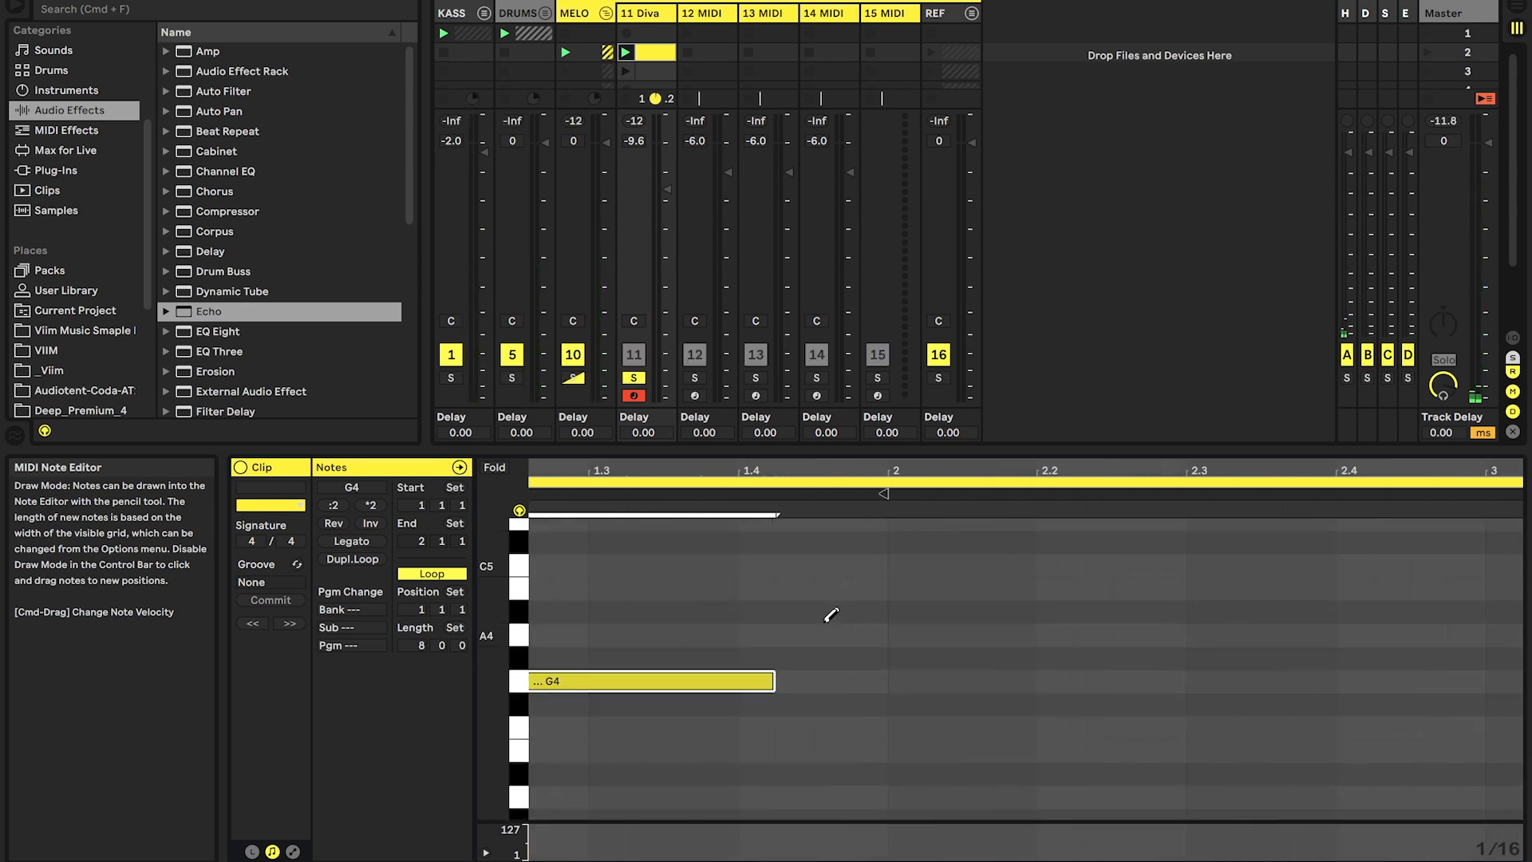
click(753, 611)
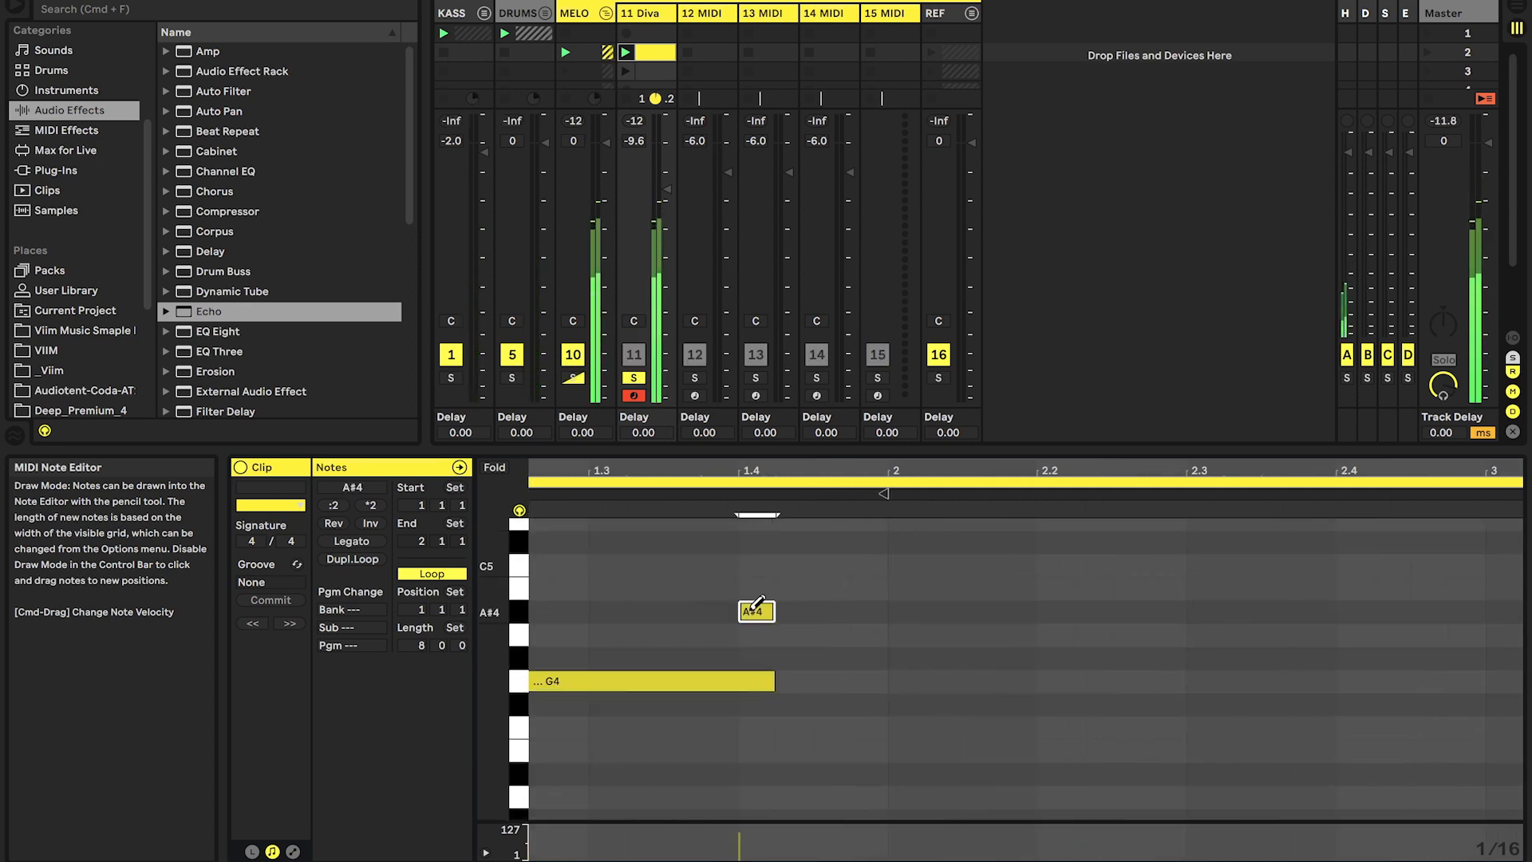
click(829, 631)
key(b)
shift+click(756, 610)
drag(768, 602, 818, 613)
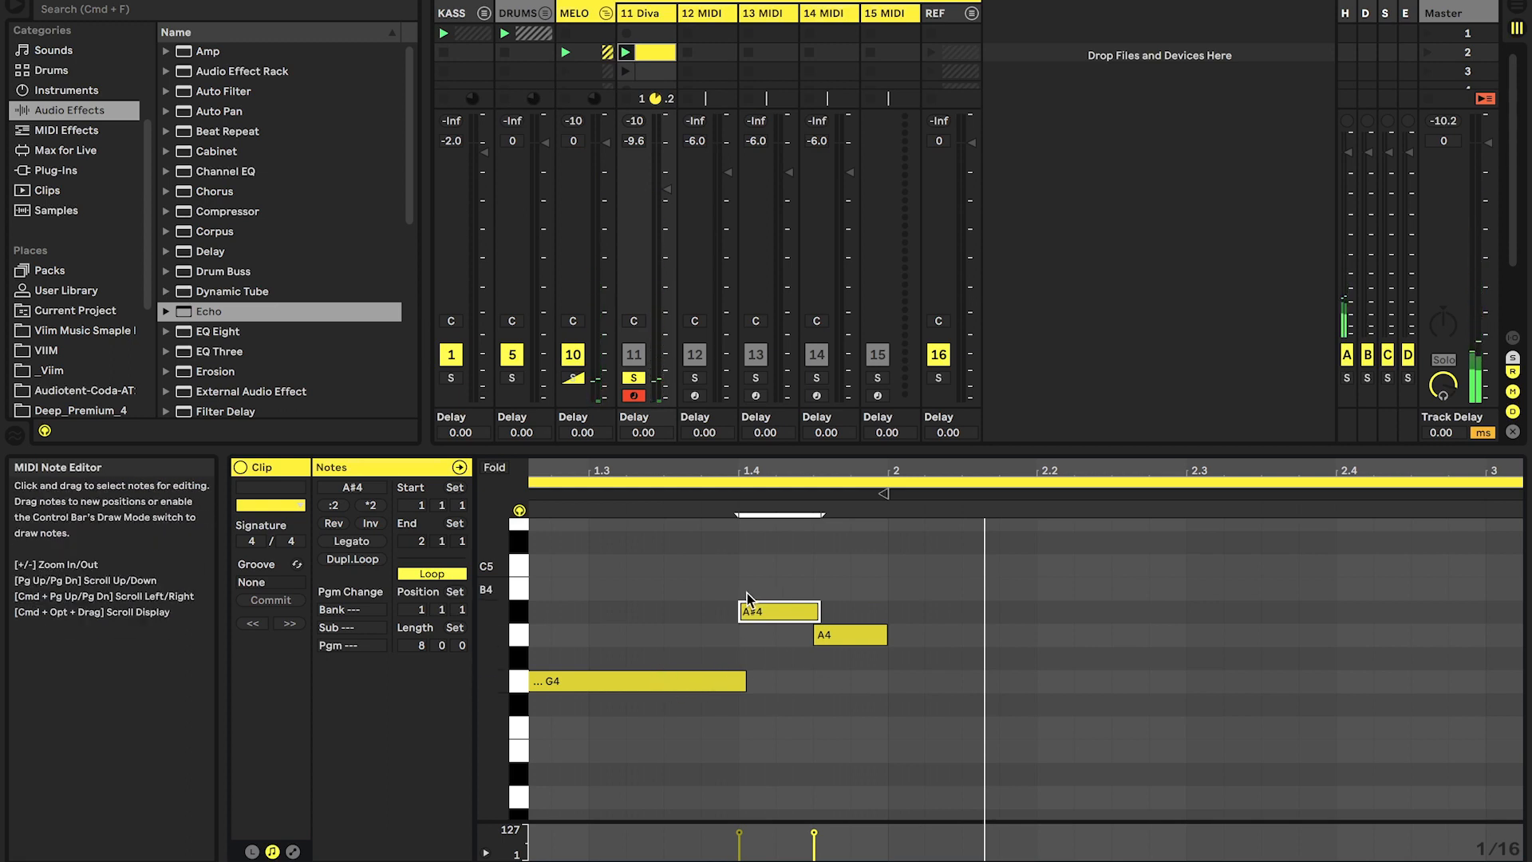
Open the Diva synth window and switch its voice mode to legato.
key(shift+Tab)
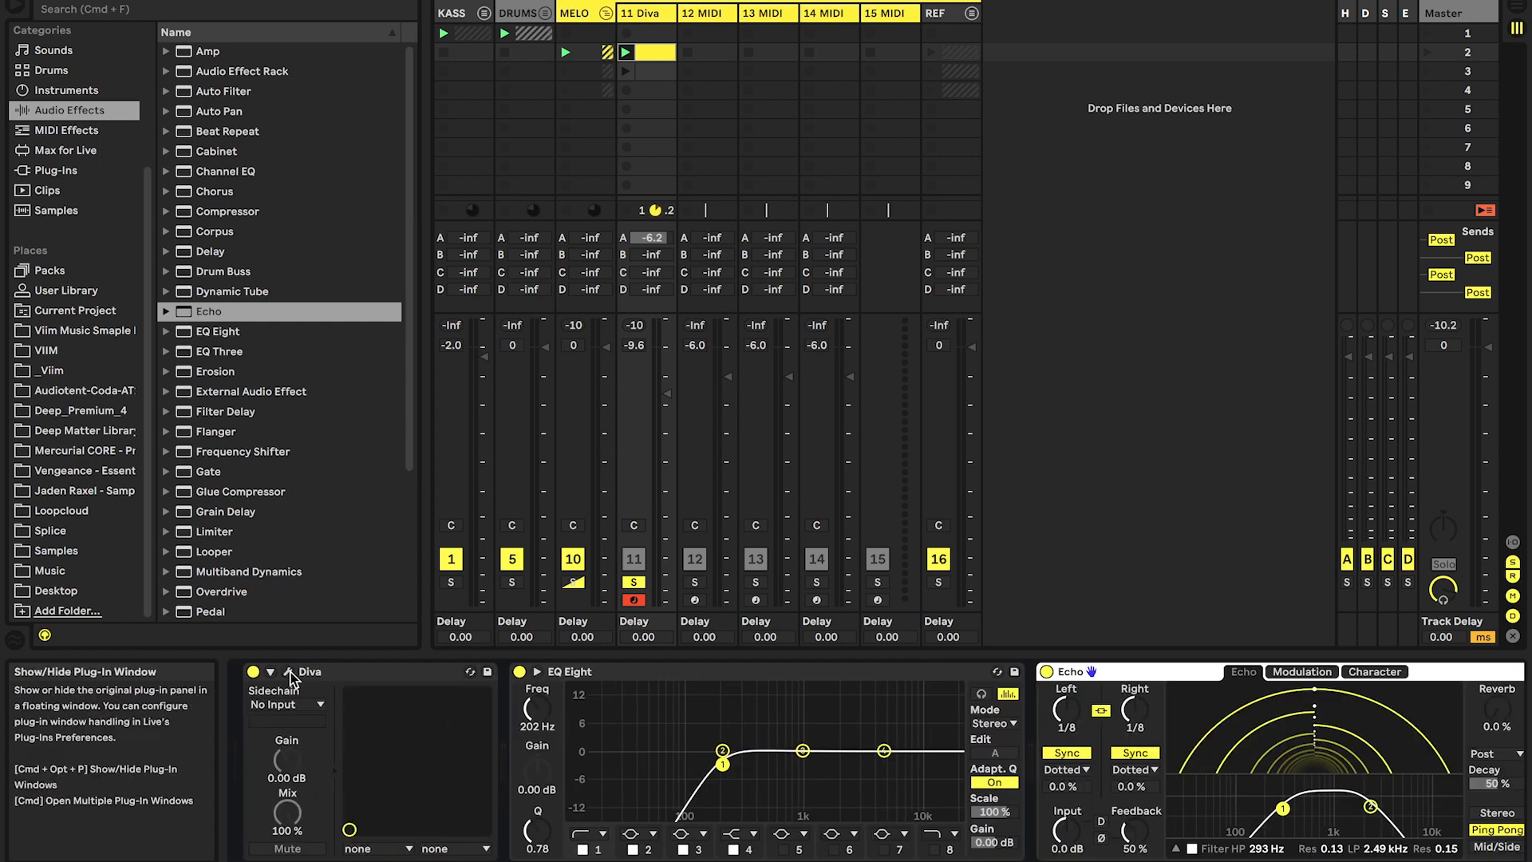
click(289, 673)
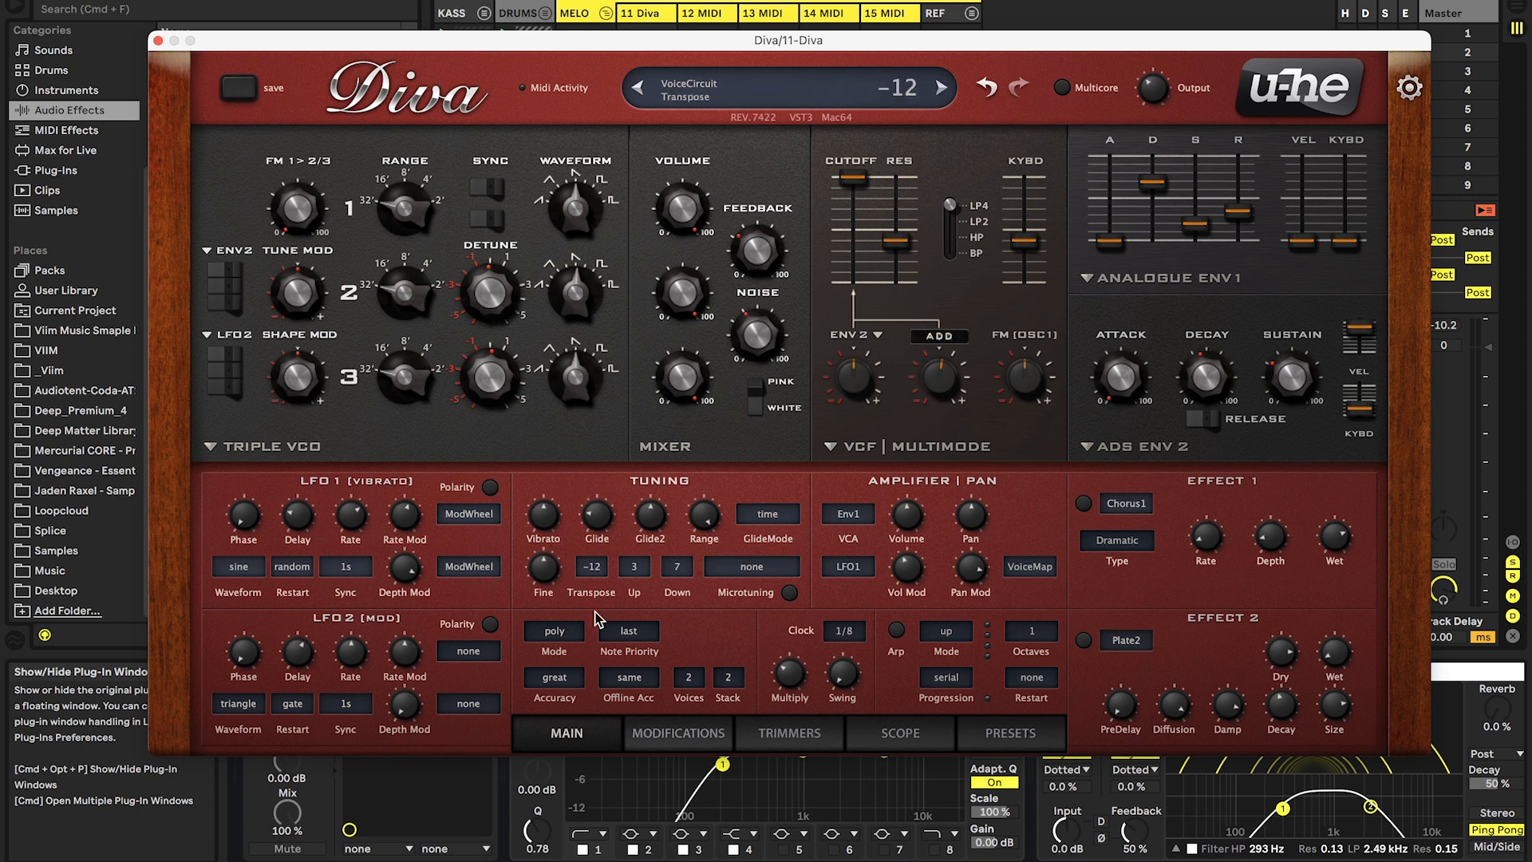
click(563, 631)
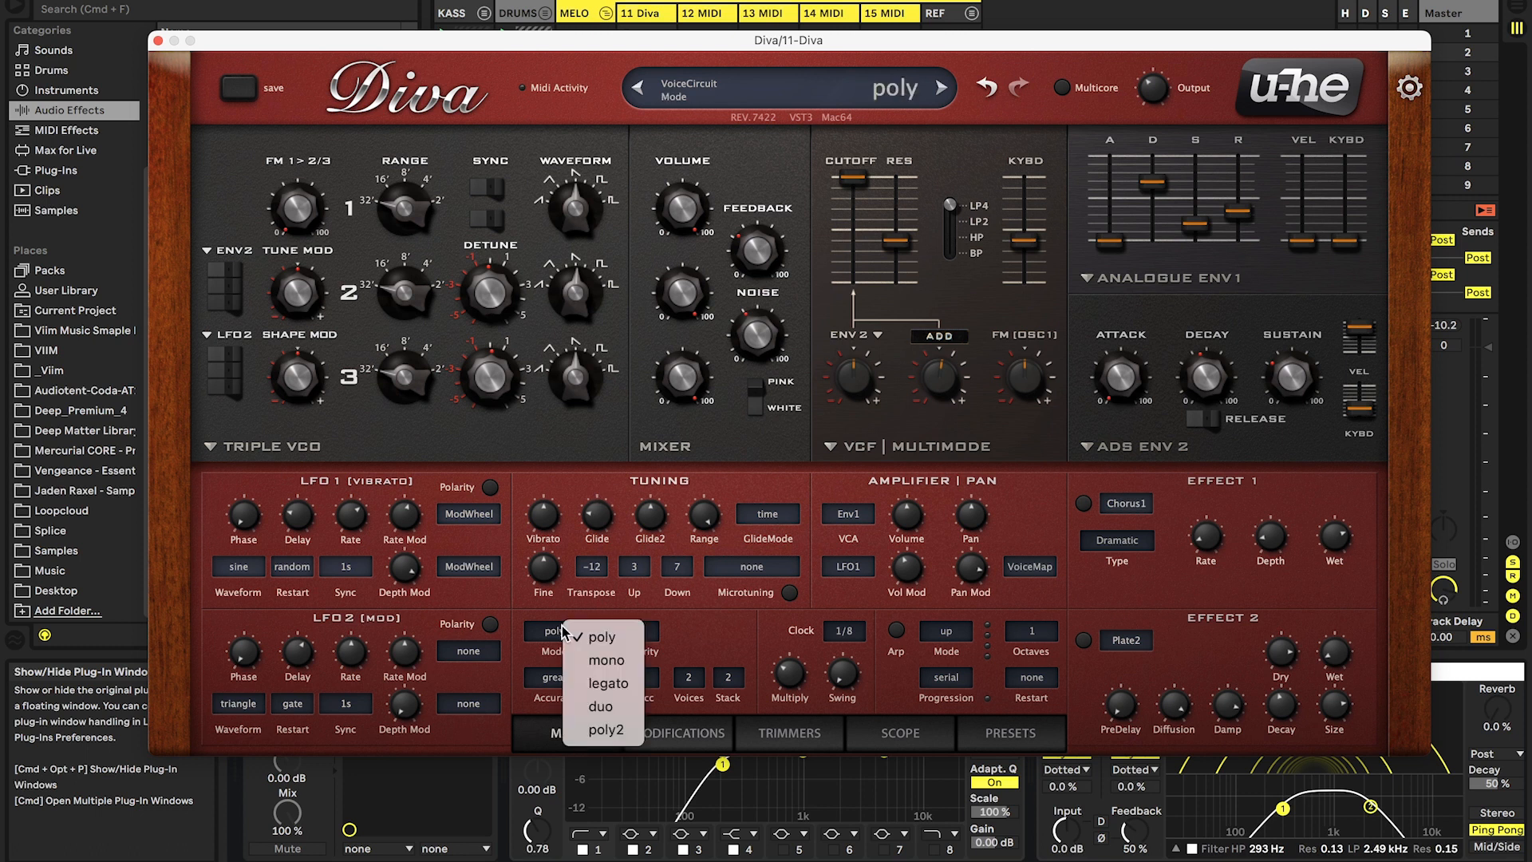
click(591, 683)
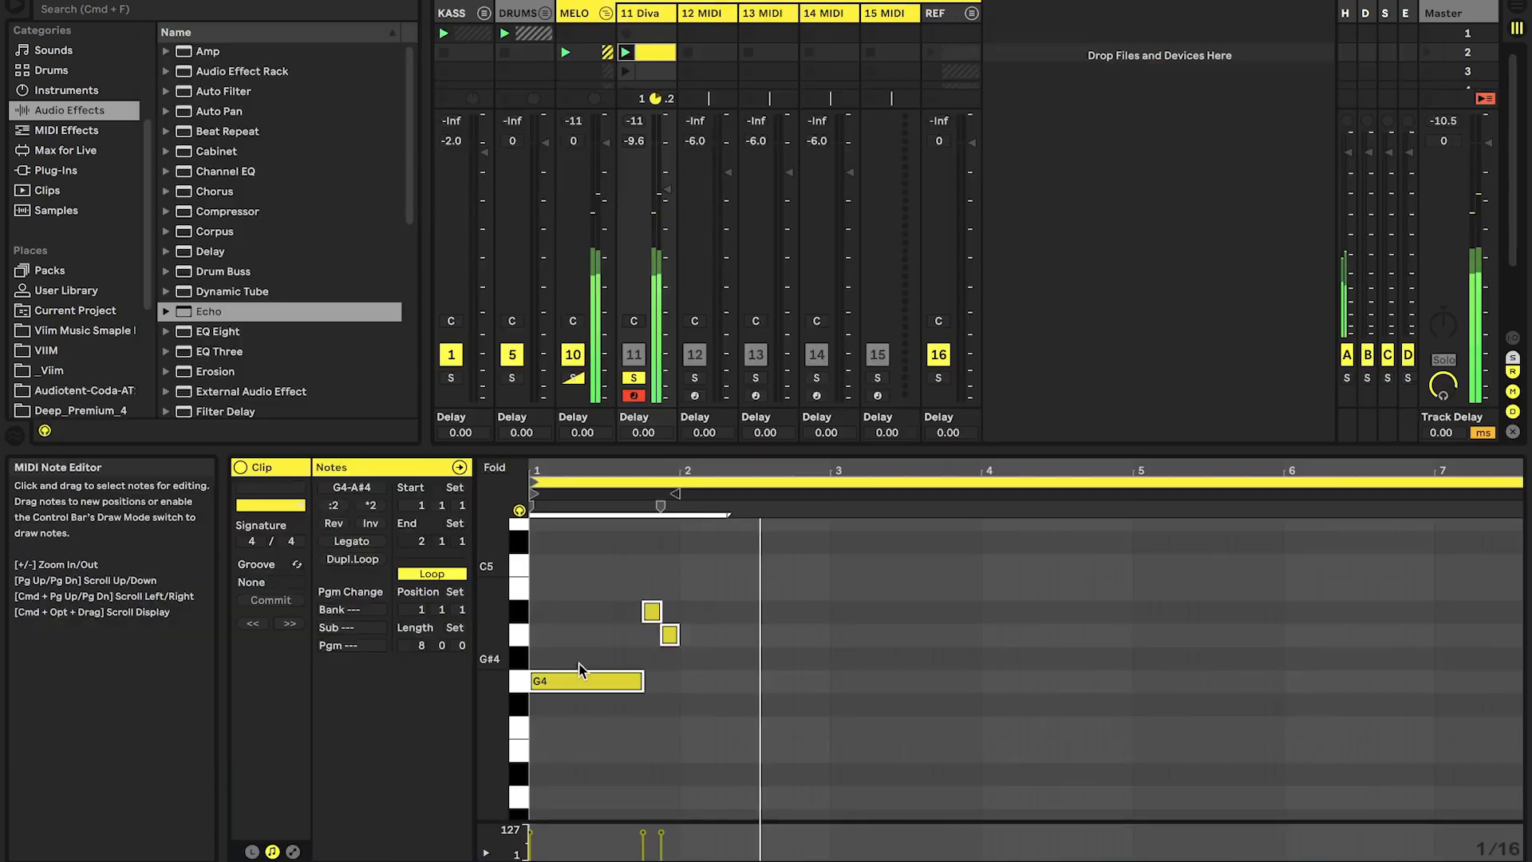
Copy the three-note phrase to bar 5 and change its last two notes to C5 and D5.
drag(574, 682, 1152, 628)
key(z)
click(1147, 678)
drag(1196, 699, 1196, 581)
click(1112, 743)
click(1157, 628)
click(1200, 586)
key(x)
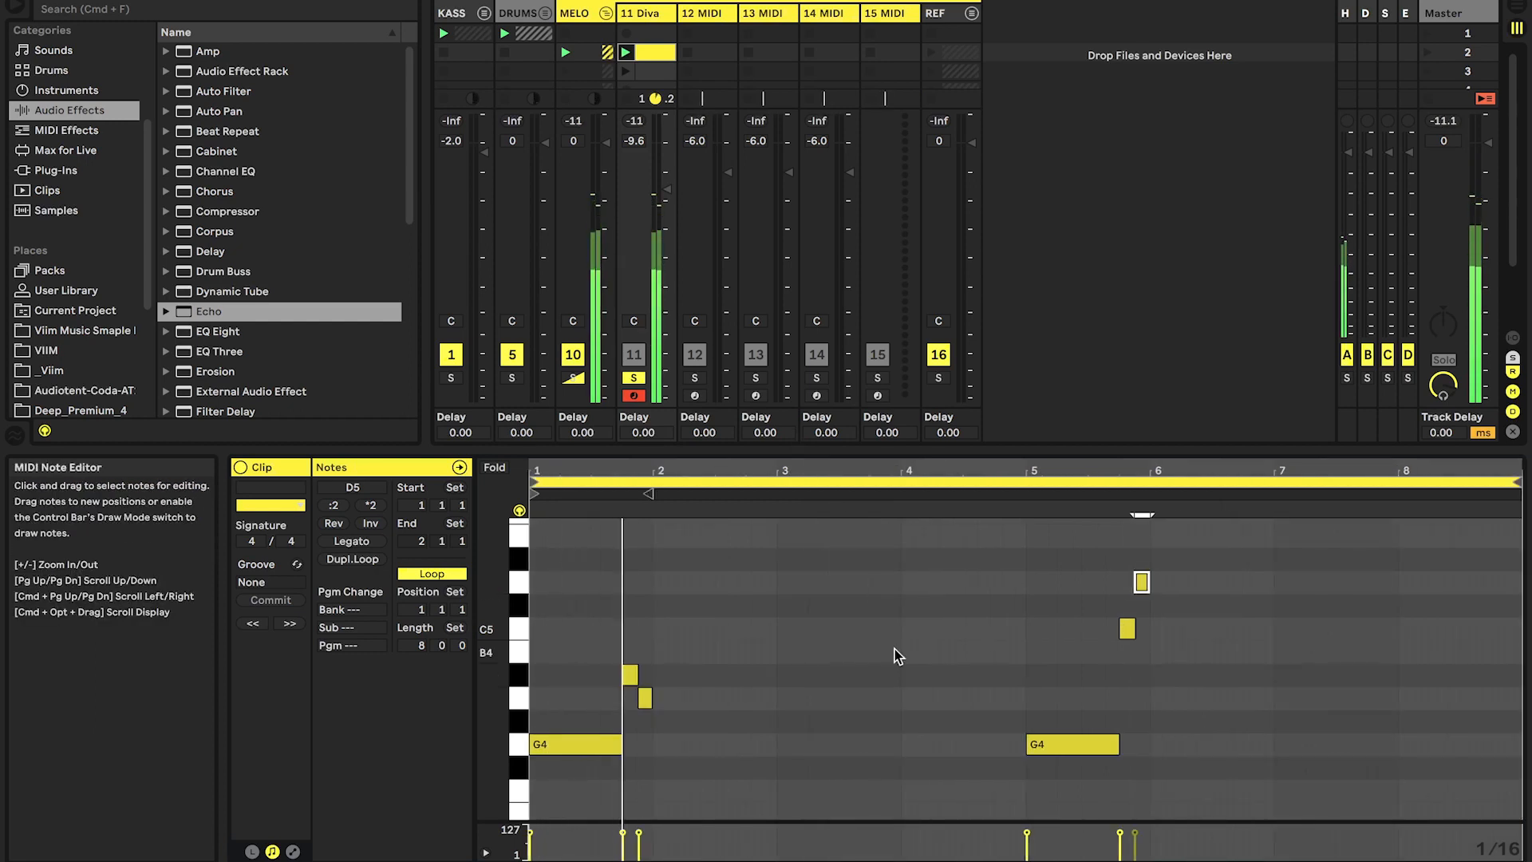
Duplicate the clip's loop to extend the melody to 16 bars.
click(1028, 506)
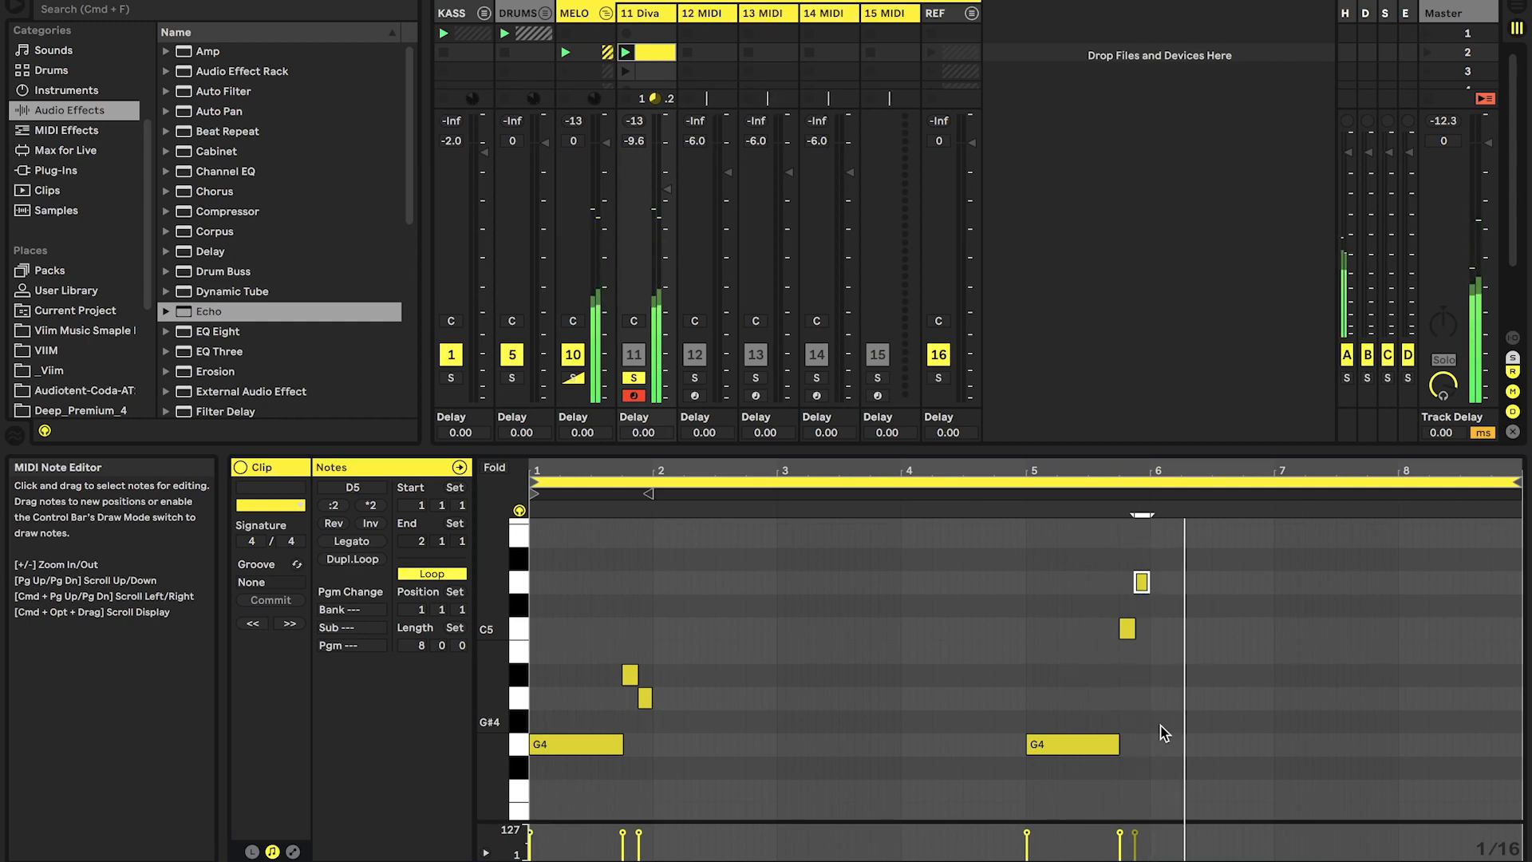
click(893, 694)
click(362, 561)
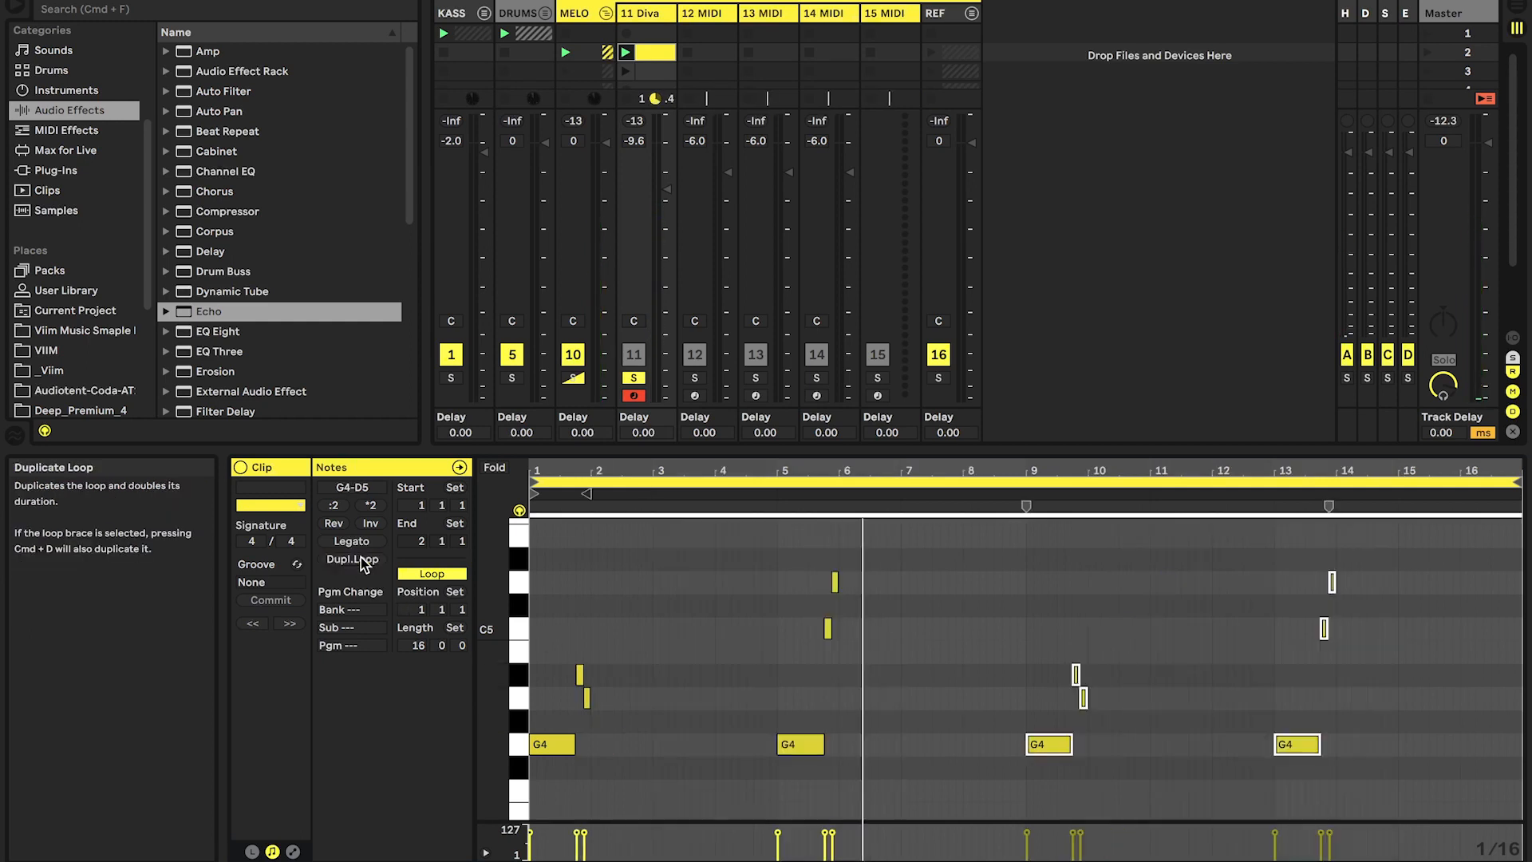
Lower the long G4 note at bar 13 by four semitones to D#4.
click(1218, 724)
key(plus)
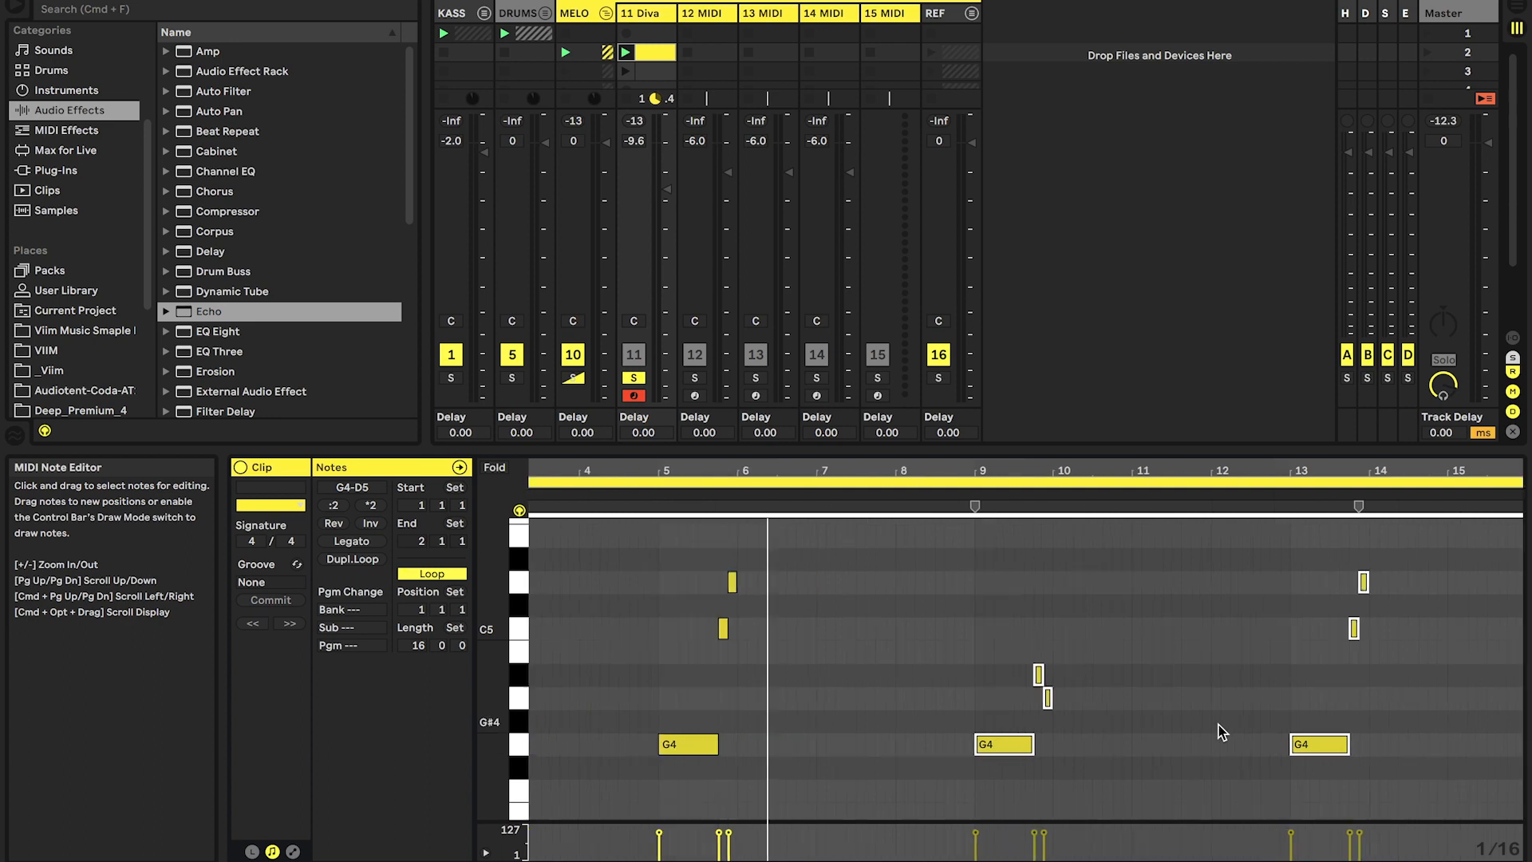
scroll(1285, 675, right, 3)
key(plus)
key(plus)
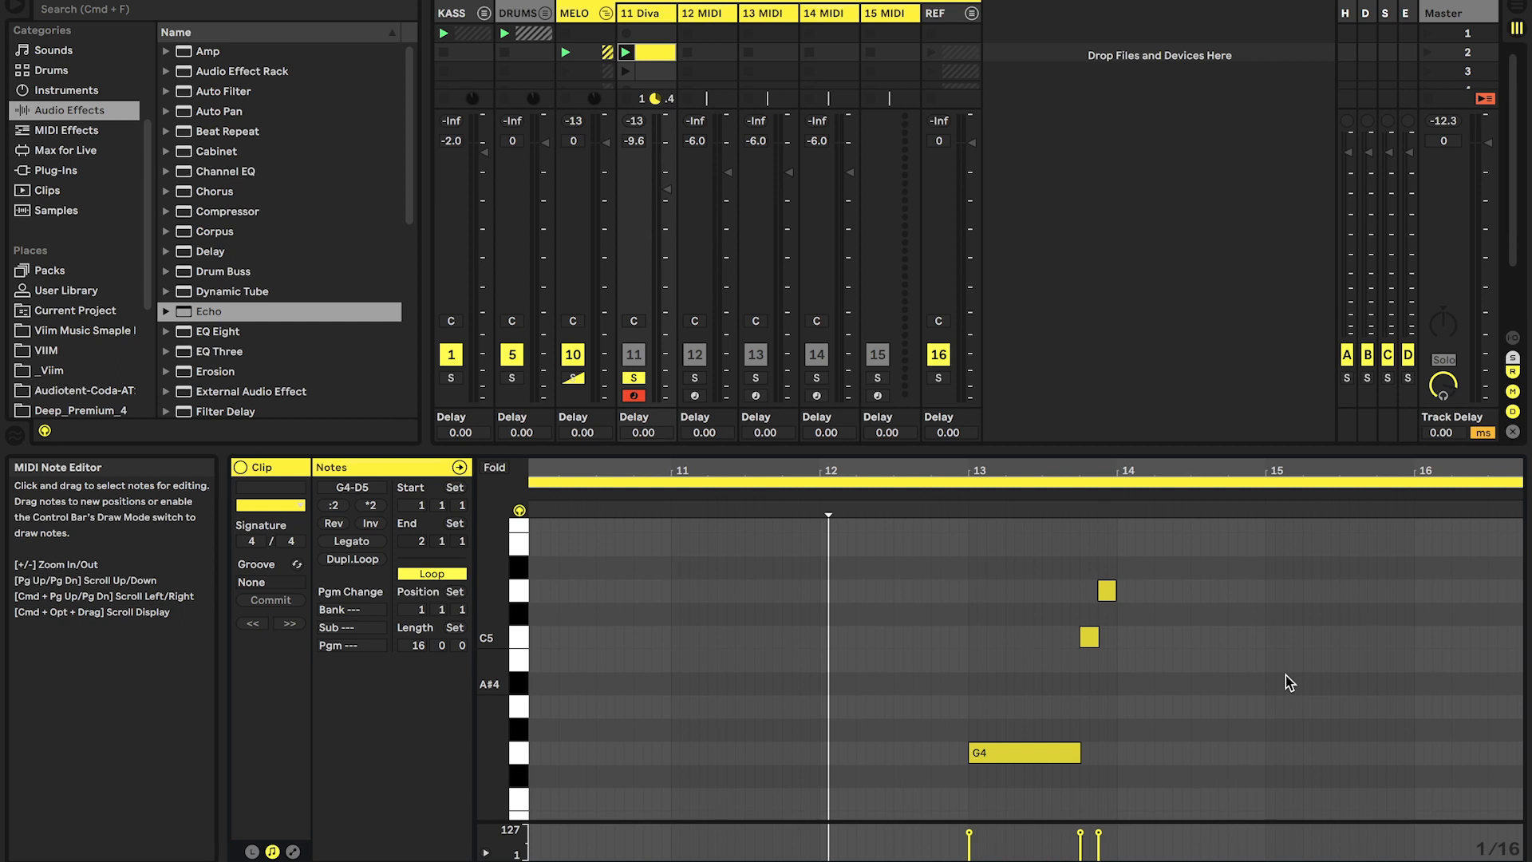
key(minus)
key(minus)
key(minus)
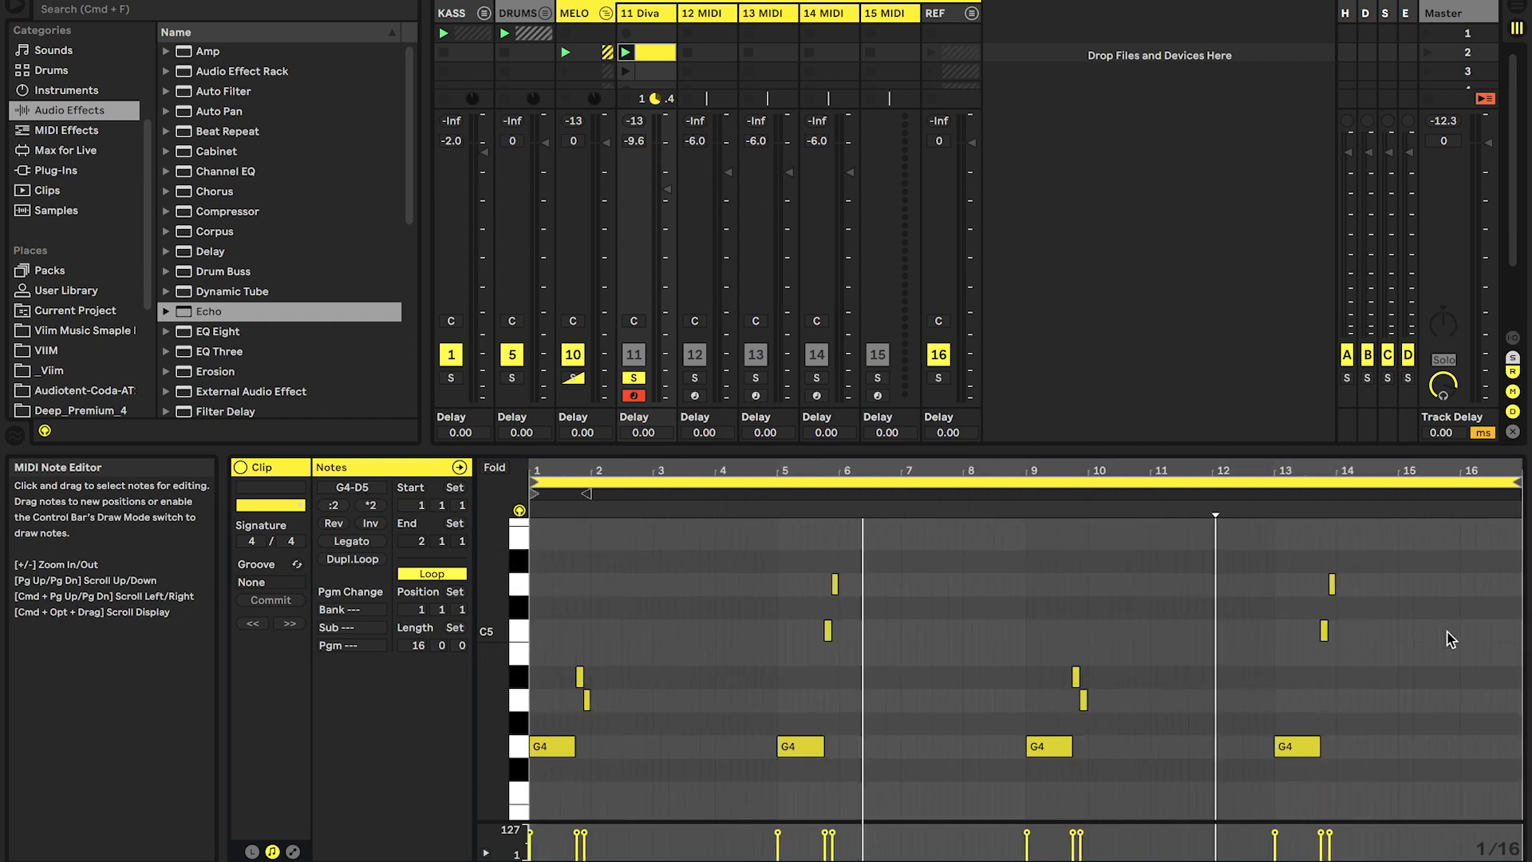
key(plus)
key(plus)
scroll(1201, 705, down, 2)
drag(1194, 685, 1058, 612)
key(Down)
key(Down)
key(Down)
key(Down)
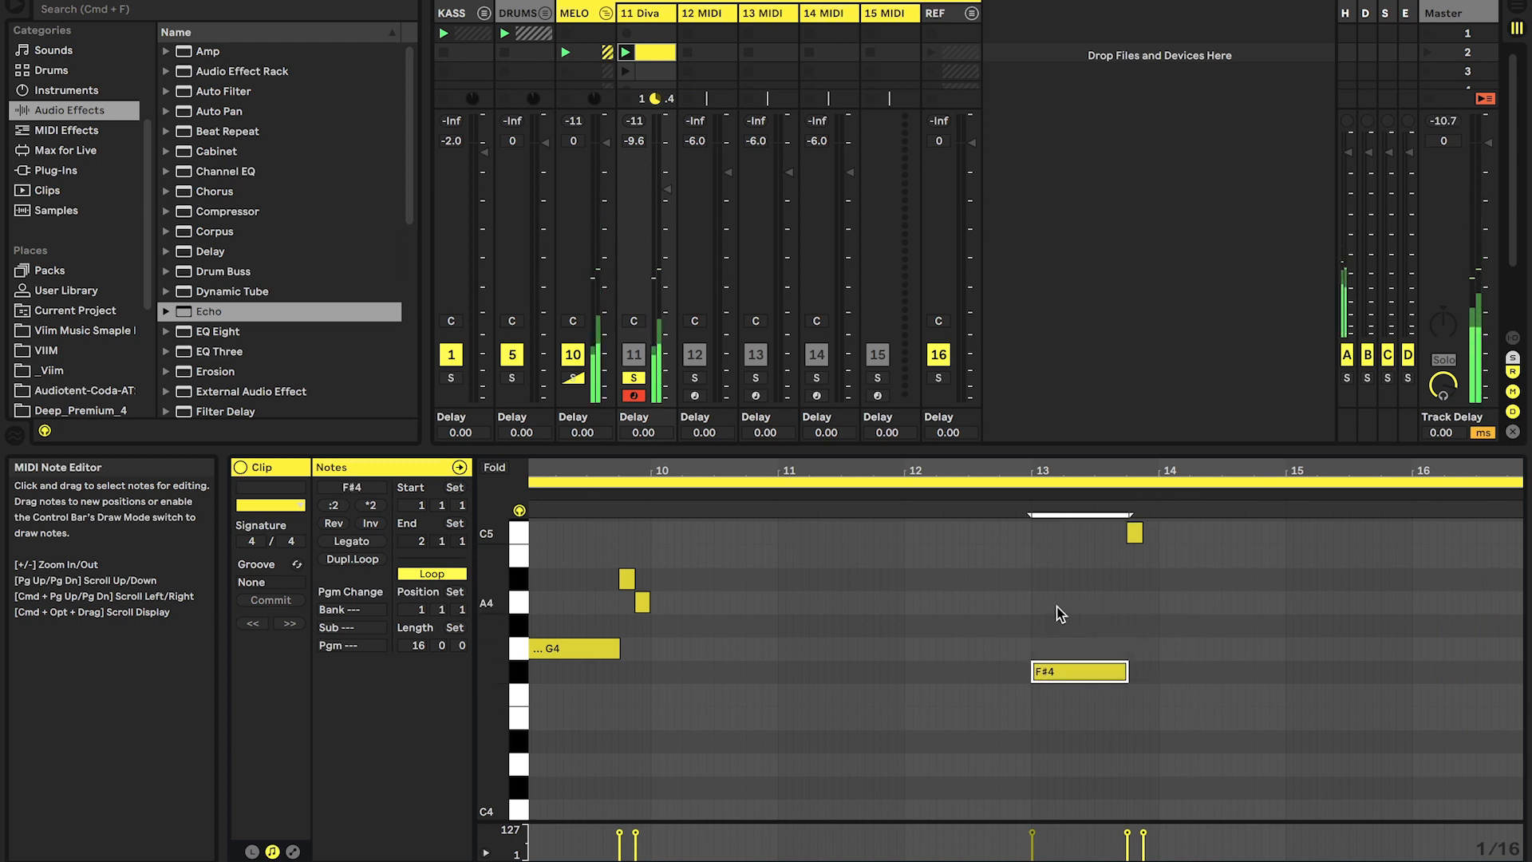
Copy the D#4 note to bar 14 as F4 and bar 15 as G4, linking them with short A4–A#4 and A#4–C5 pairs.
alt+drag(1082, 738, 1319, 641)
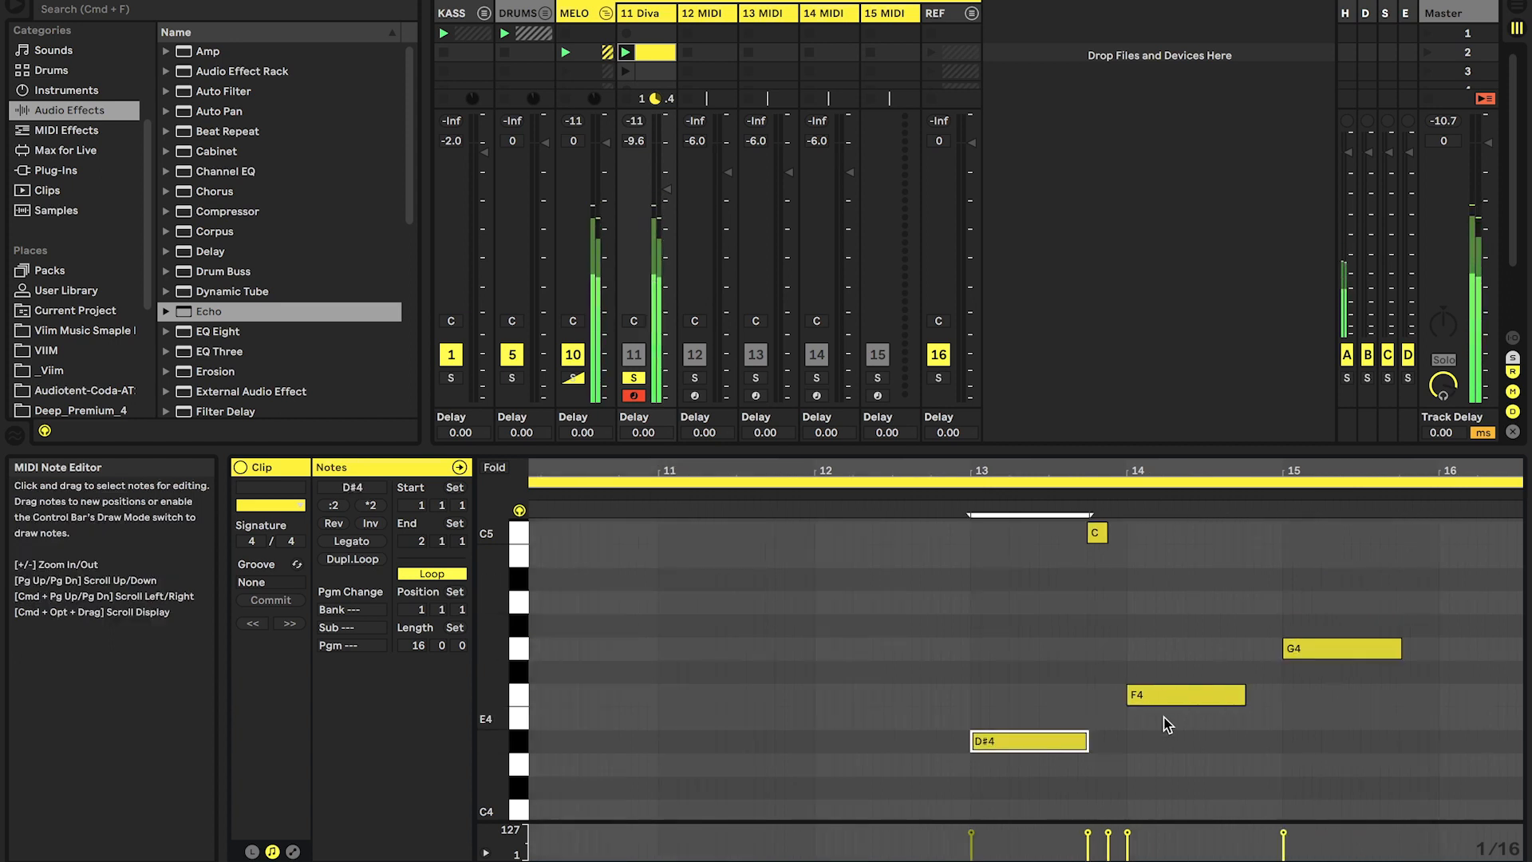
click(1175, 700)
click(1309, 651)
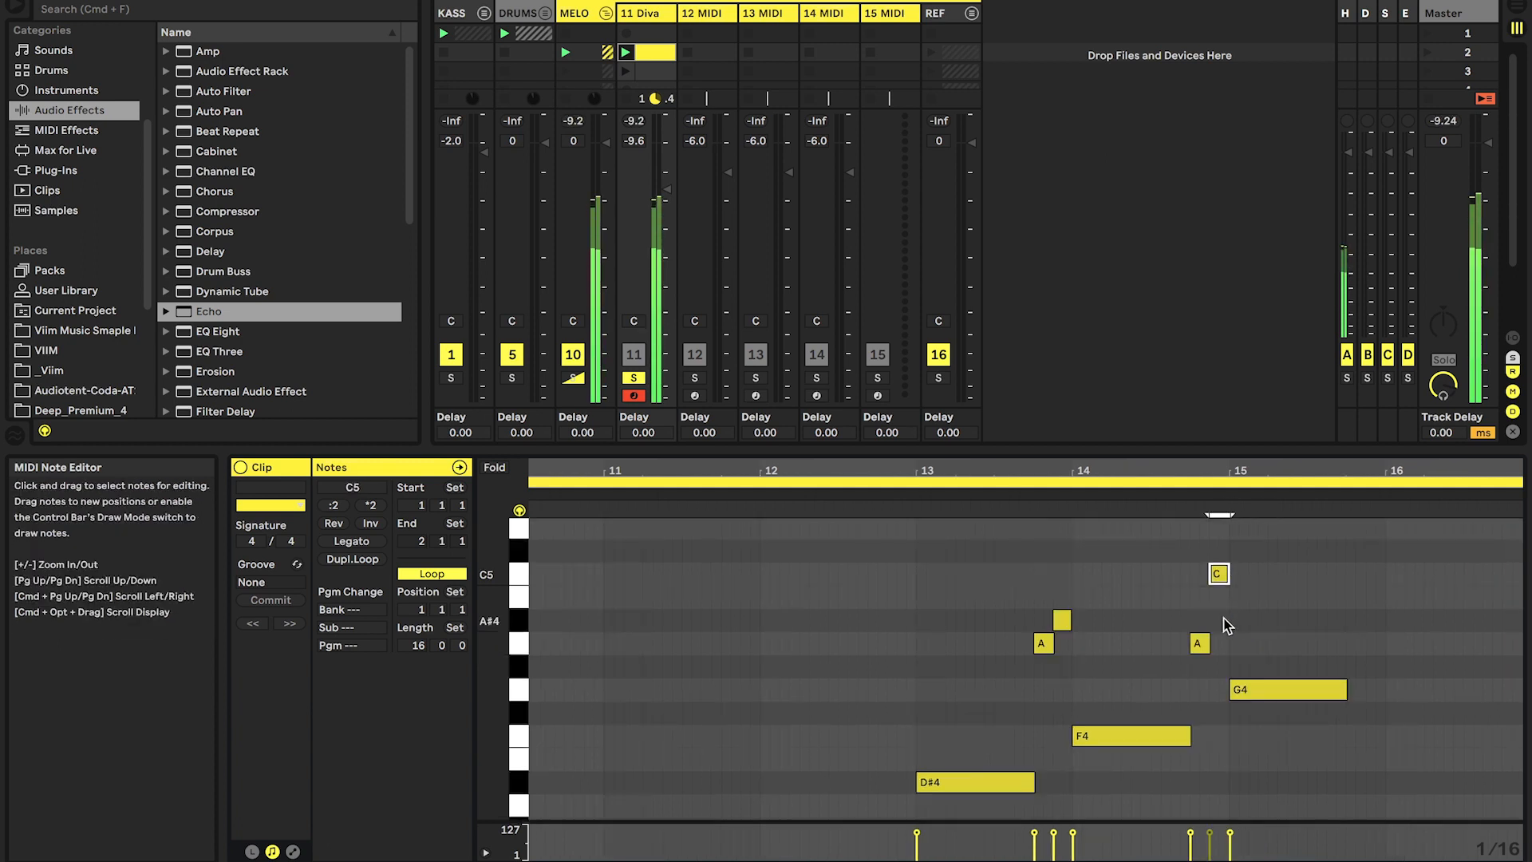
click(1201, 643)
key(Up)
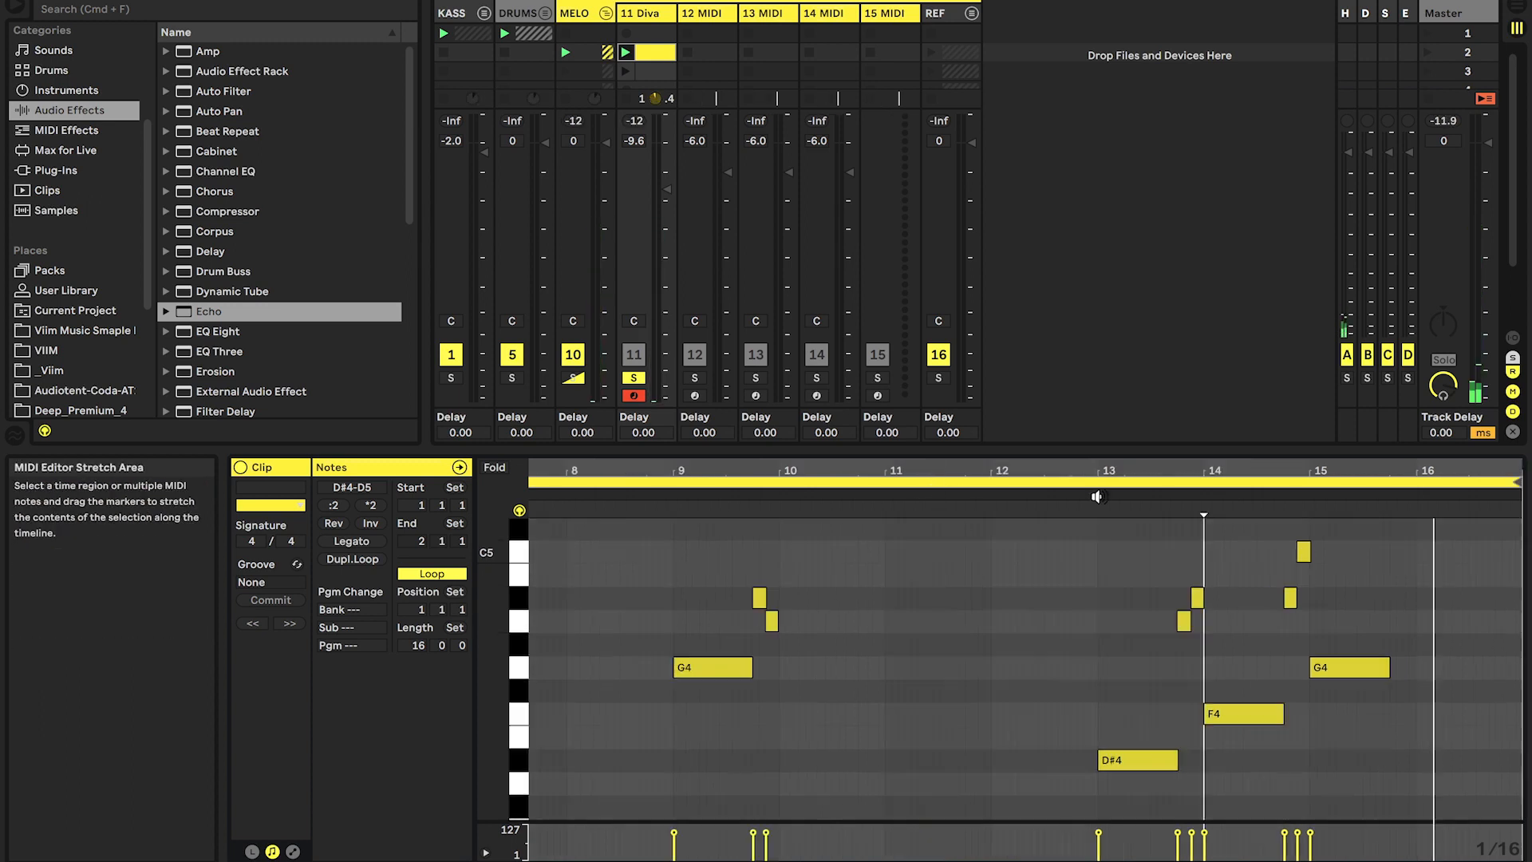
Play the melody's ending from bar 13 and unsolo the 11 Diva track to bring back the other groups.
click(1097, 494)
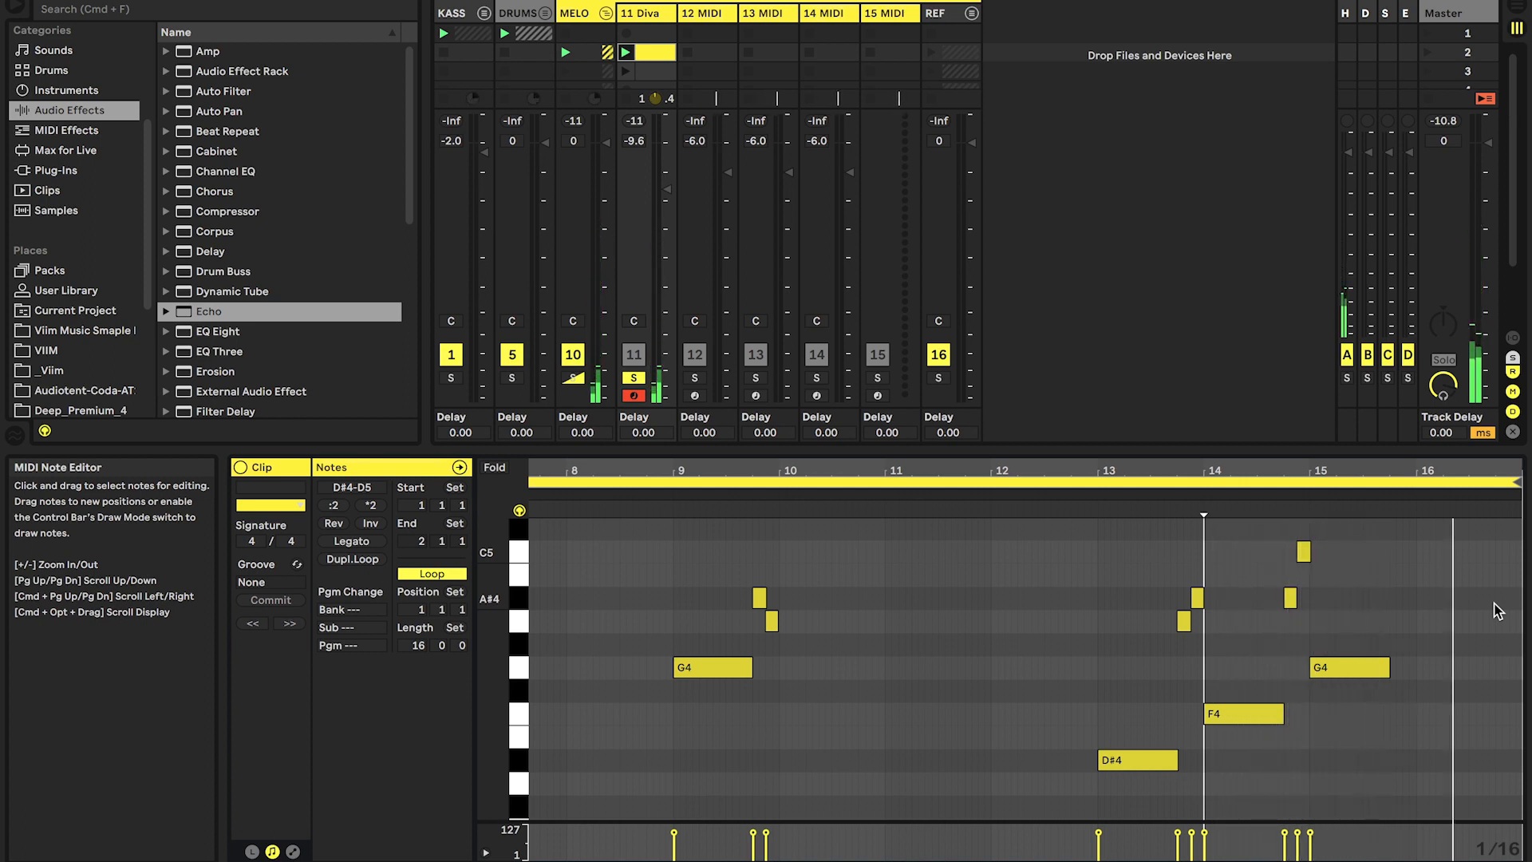
key(minus)
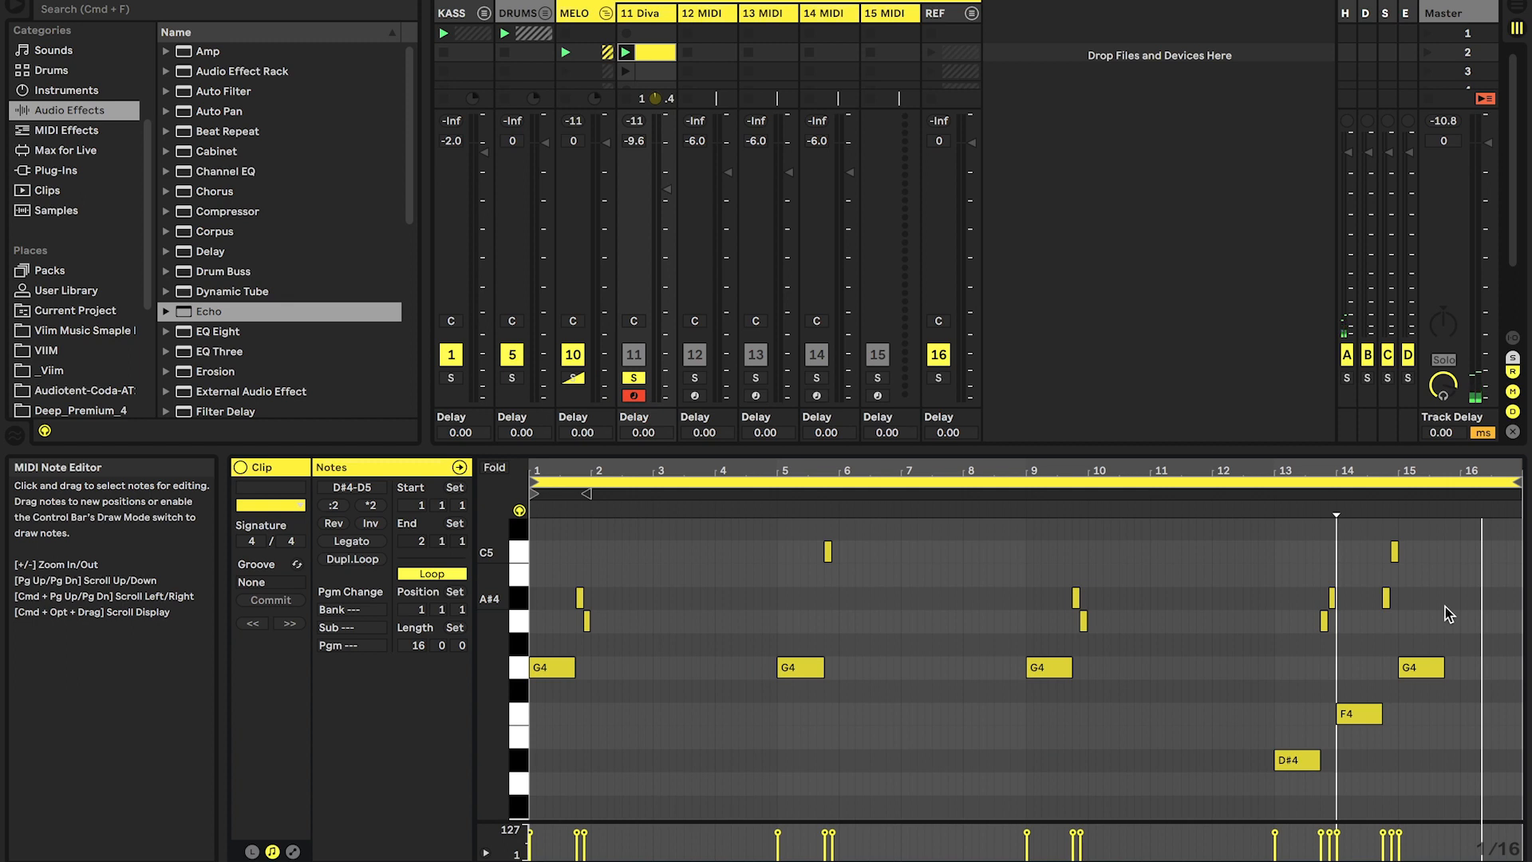
click(643, 379)
In the 11 Diva track's EQ Eight, boost band 3 by 1.86 dB at 1.14 kHz and set the low cut to 178 Hz.
key(shift+Tab)
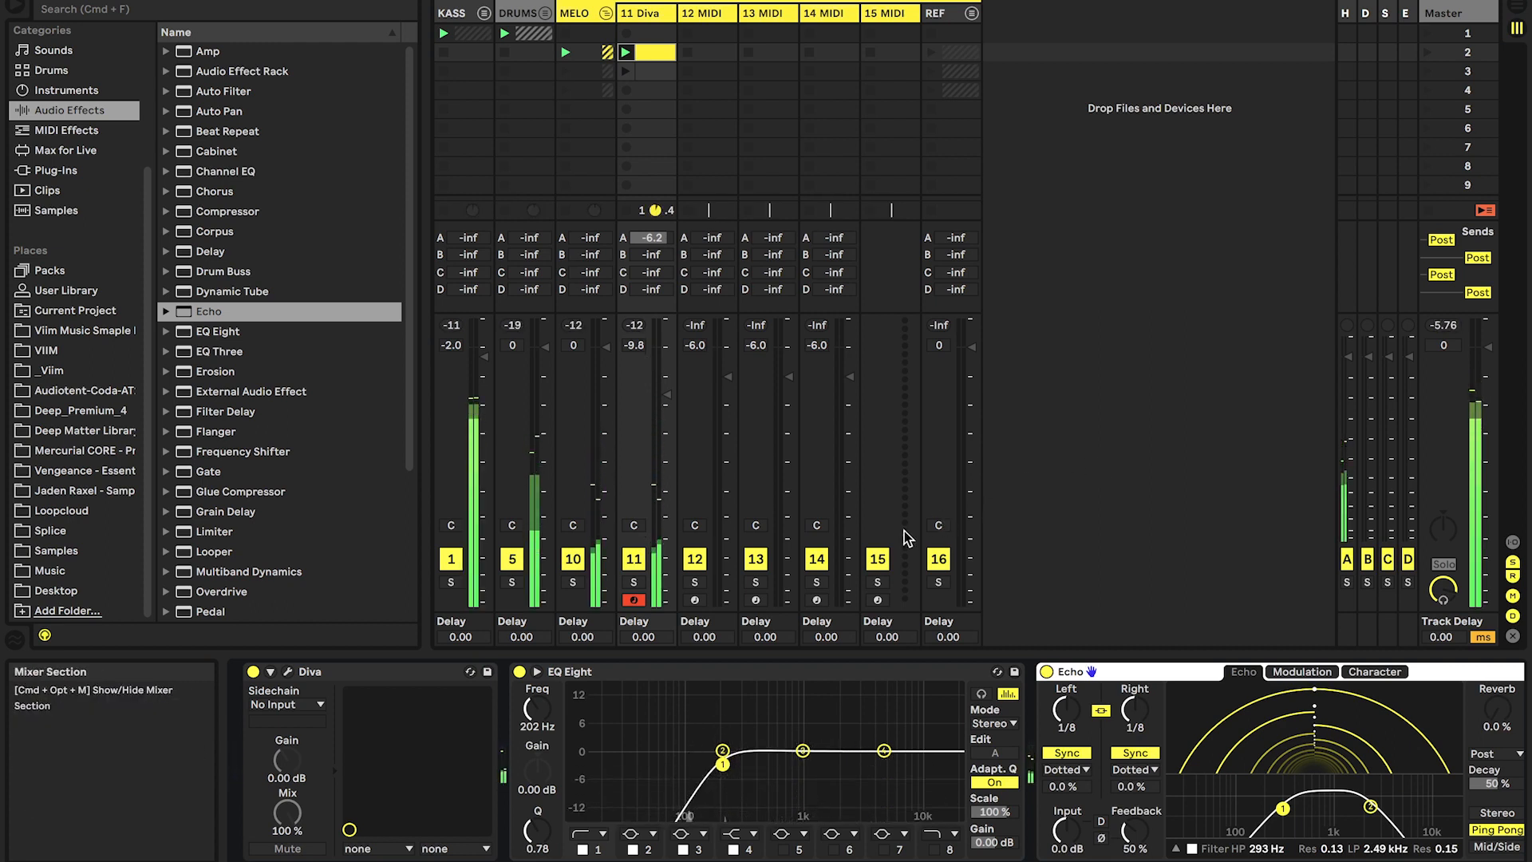
click(803, 751)
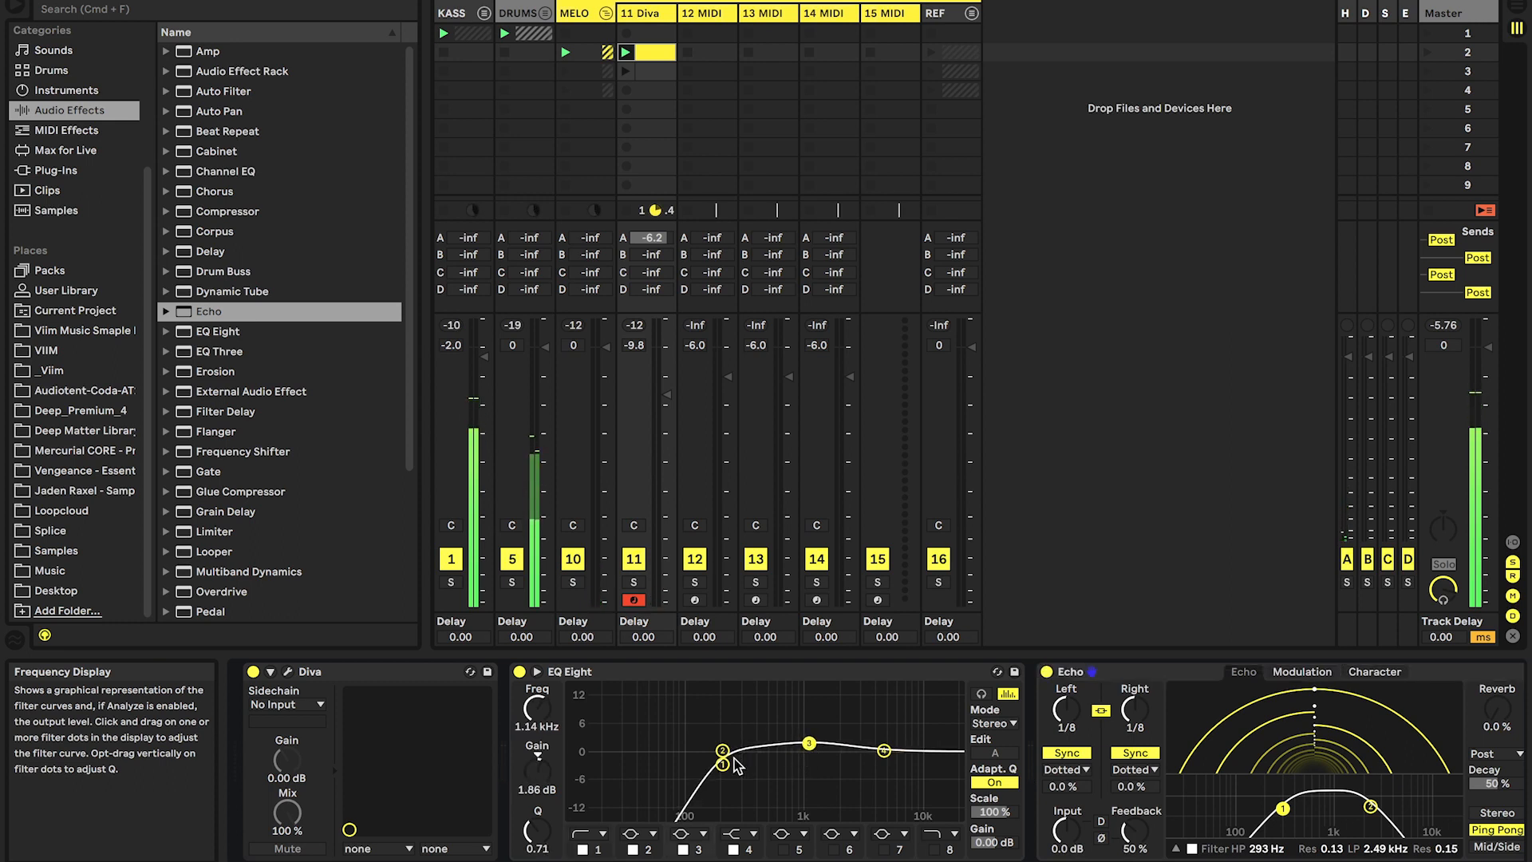
drag(722, 763, 716, 769)
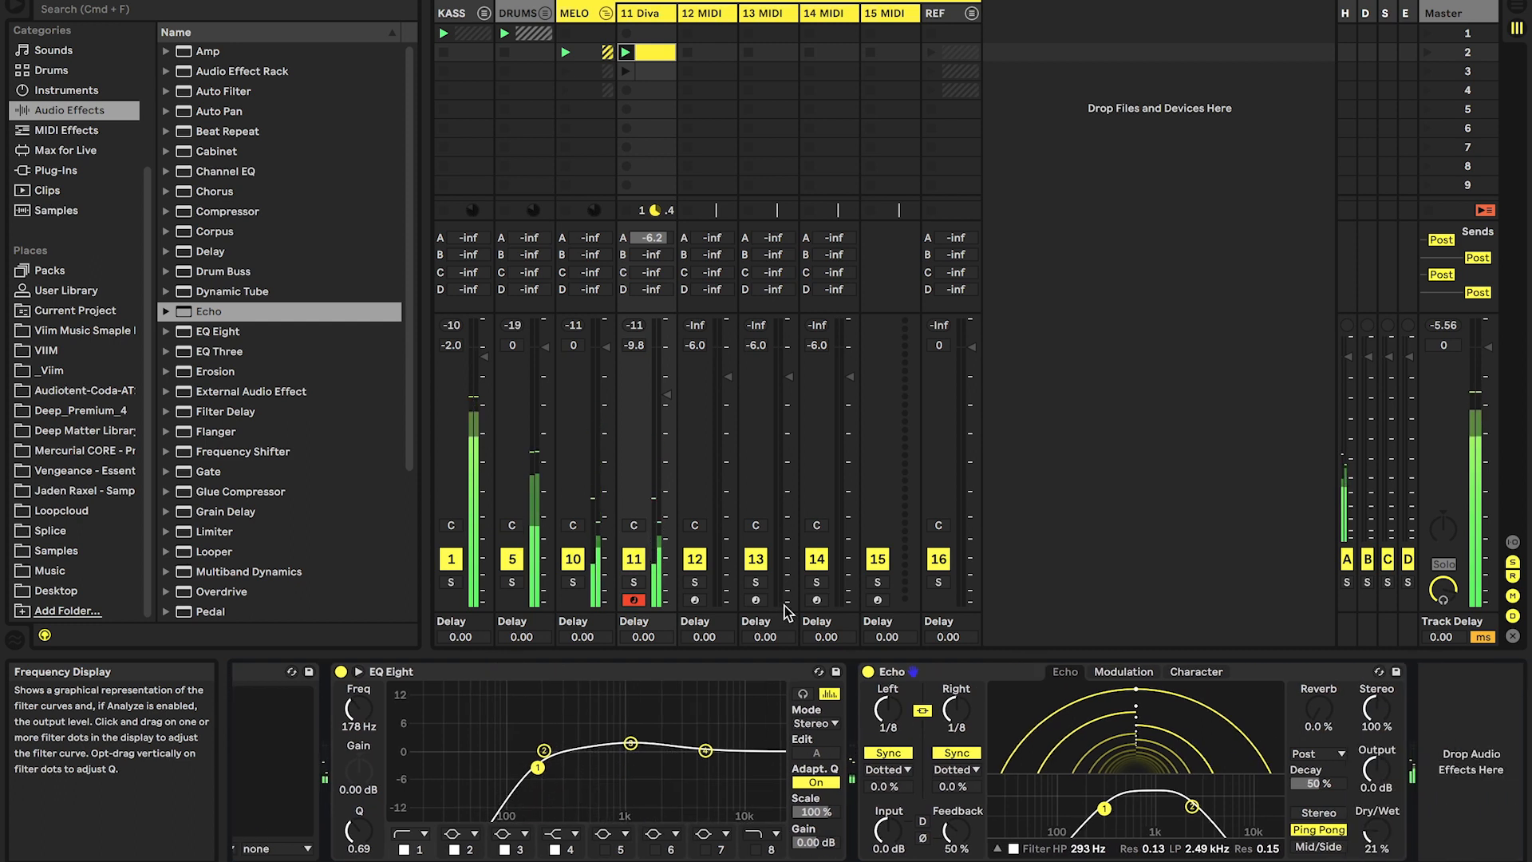
Review the Diva synth settings, the tracks inside the KASS group and the notes of the 11 Diva clip.
click(288, 671)
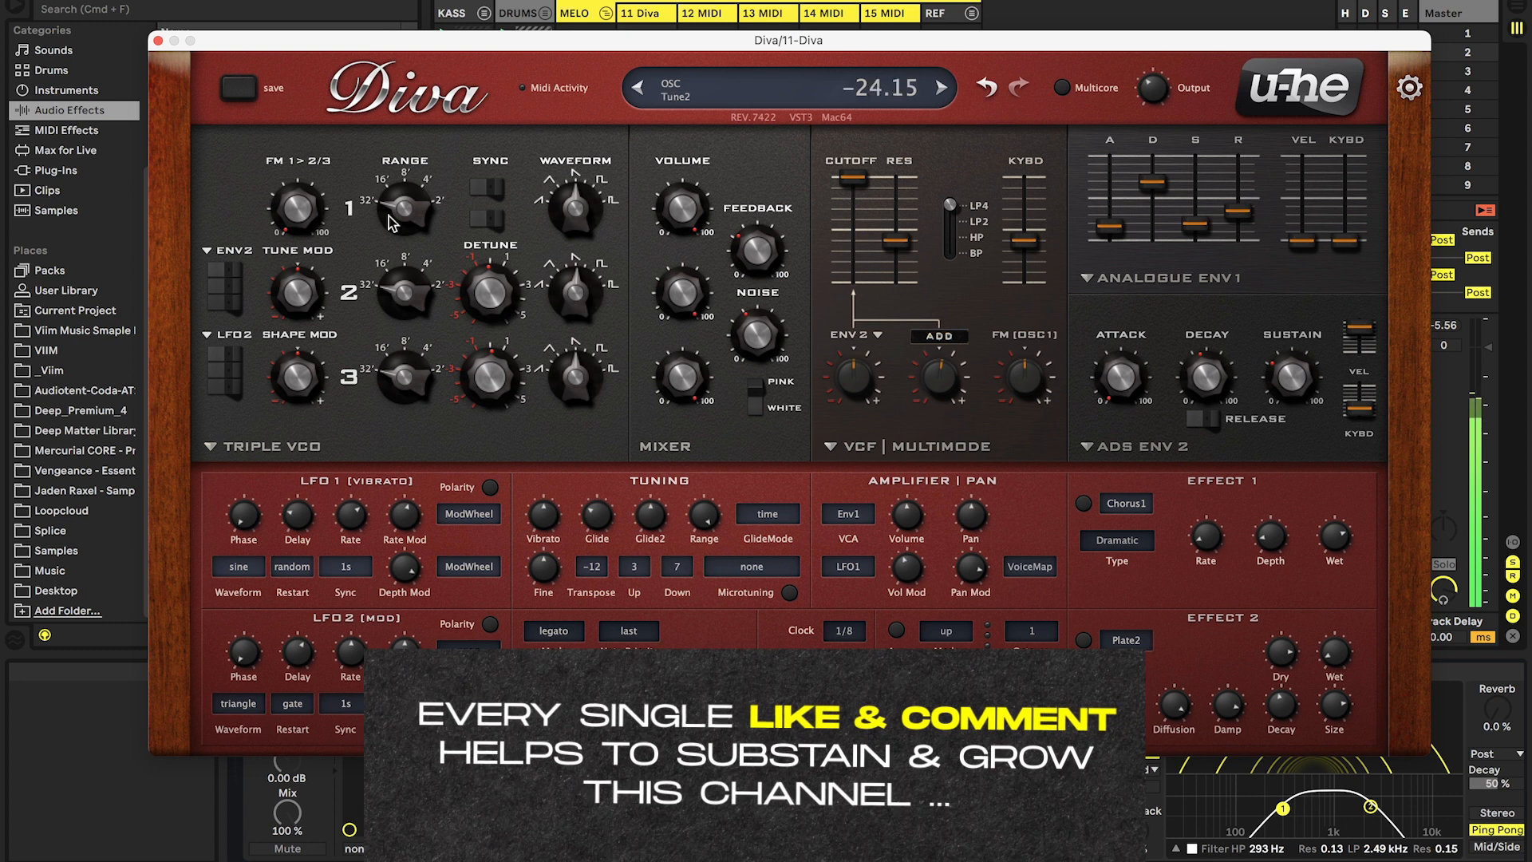
drag(754, 255, 754, 253)
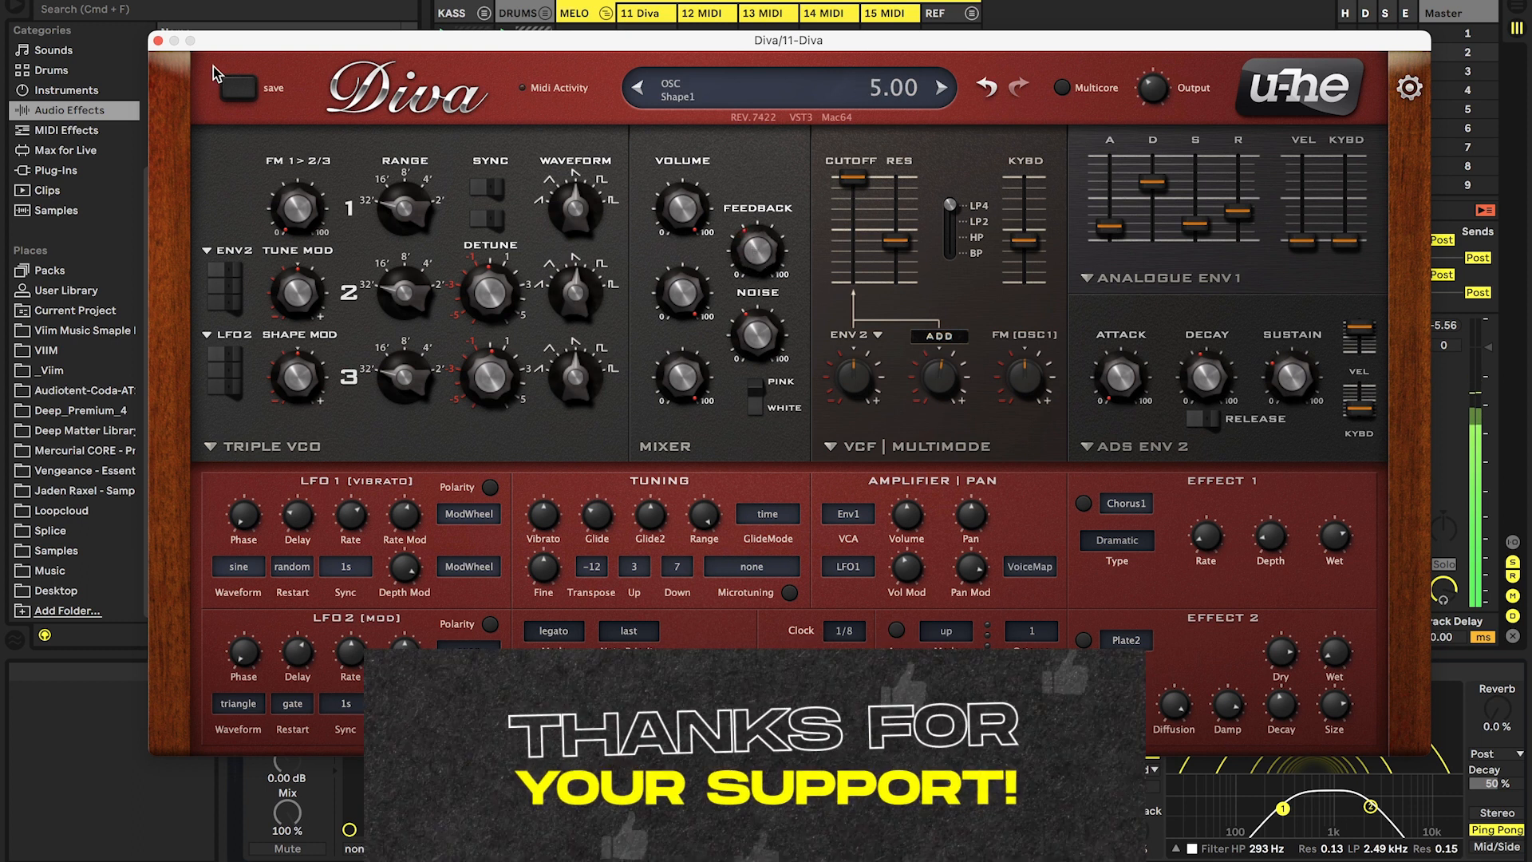
key(super+alt+p)
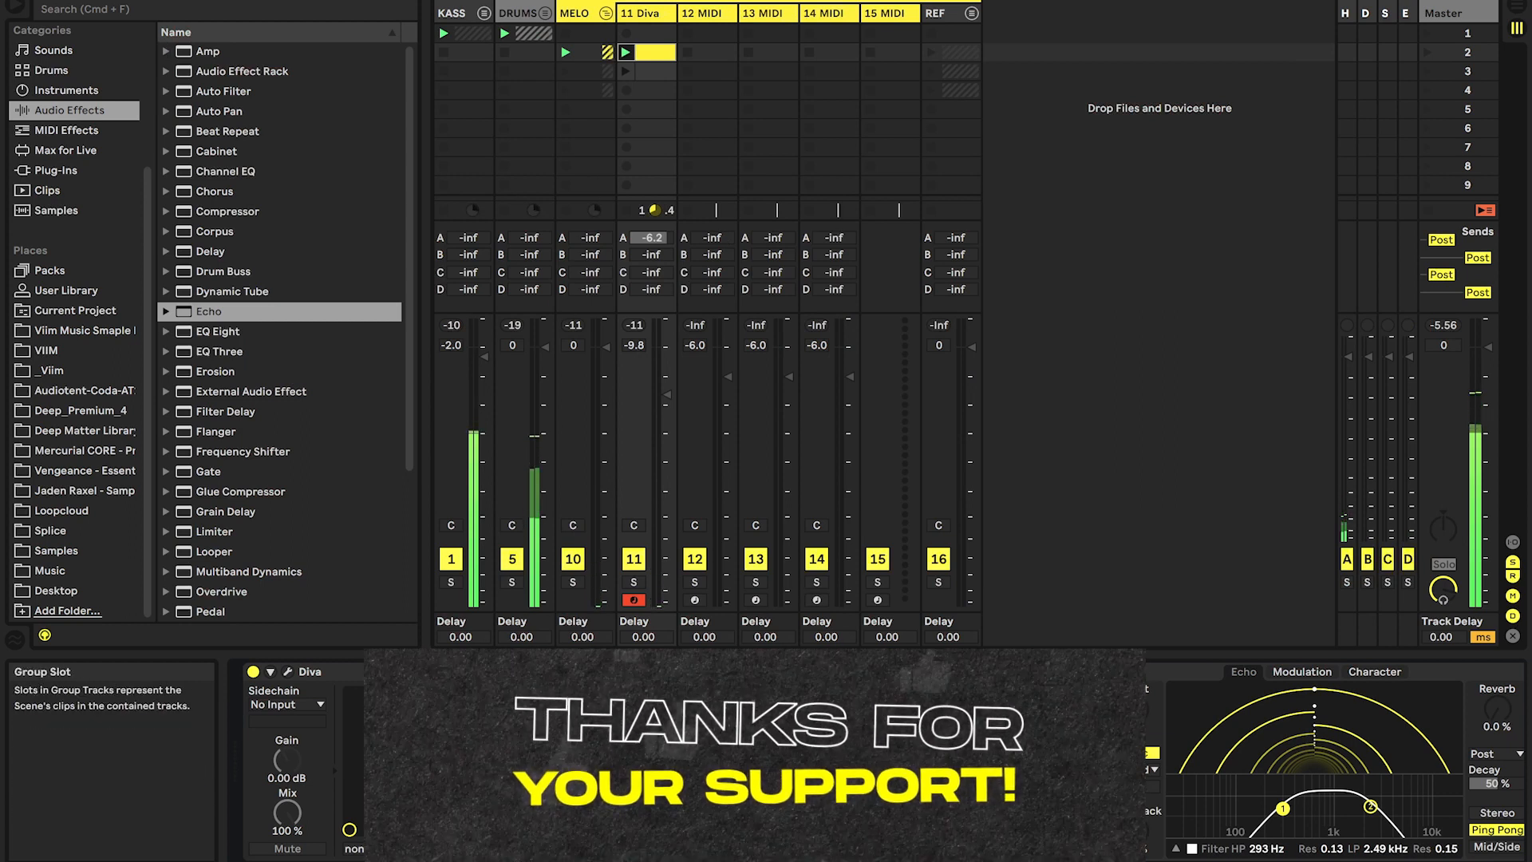
click(483, 13)
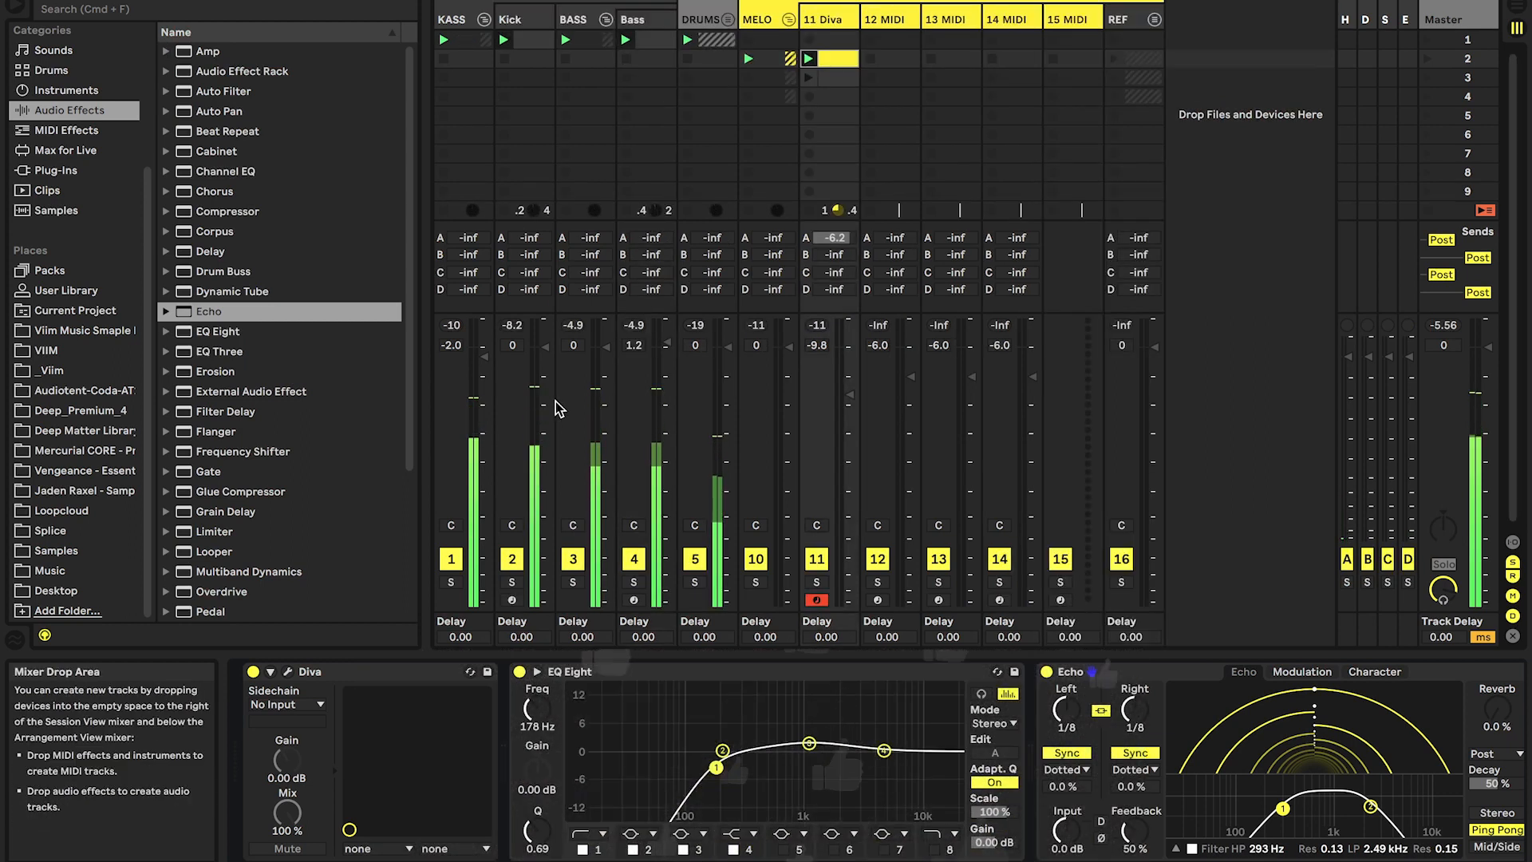
click(483, 19)
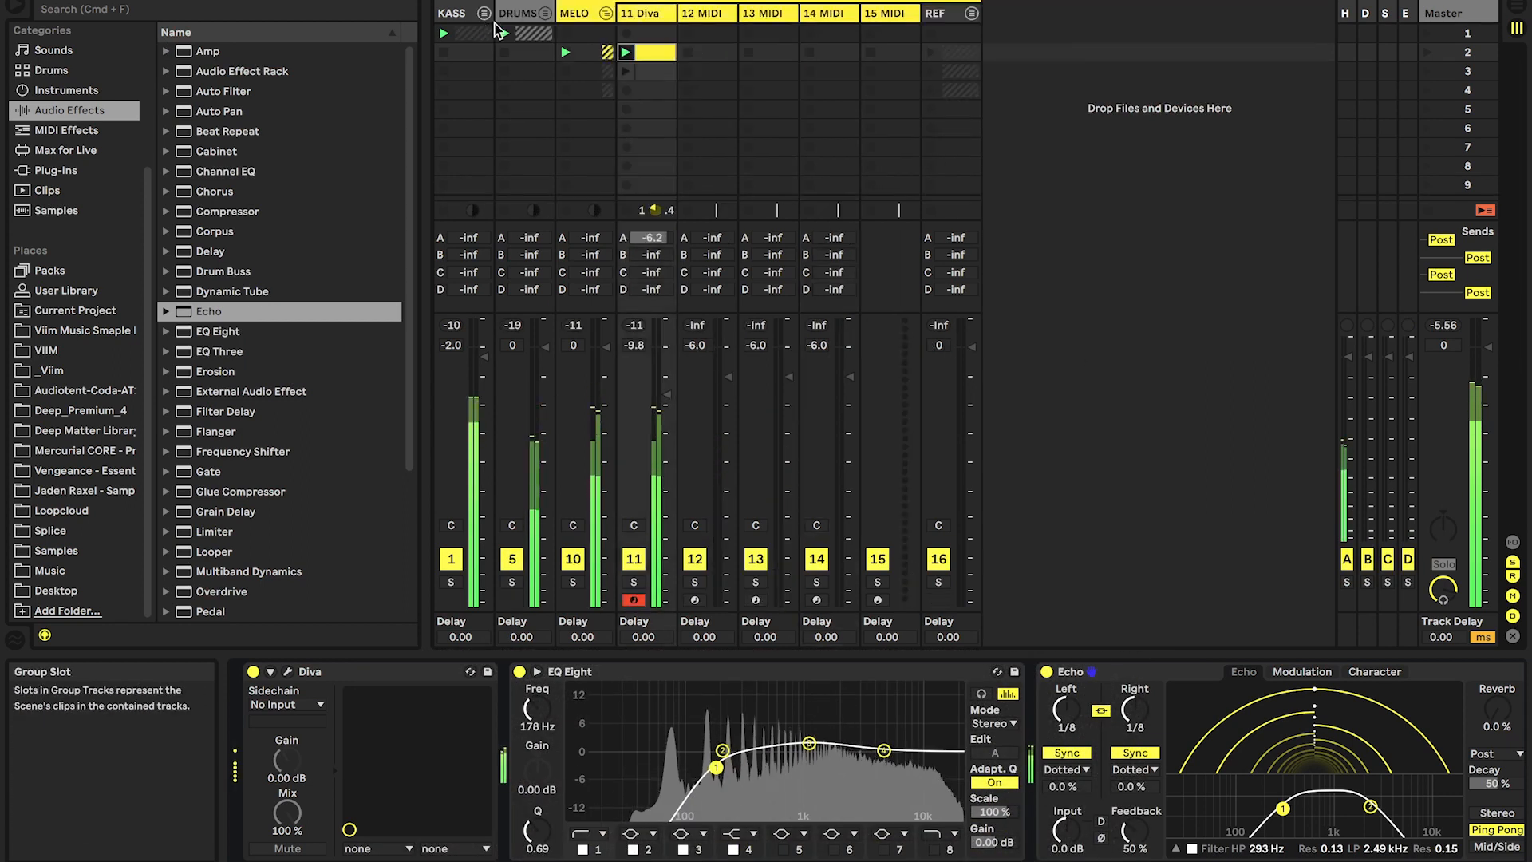
click(653, 58)
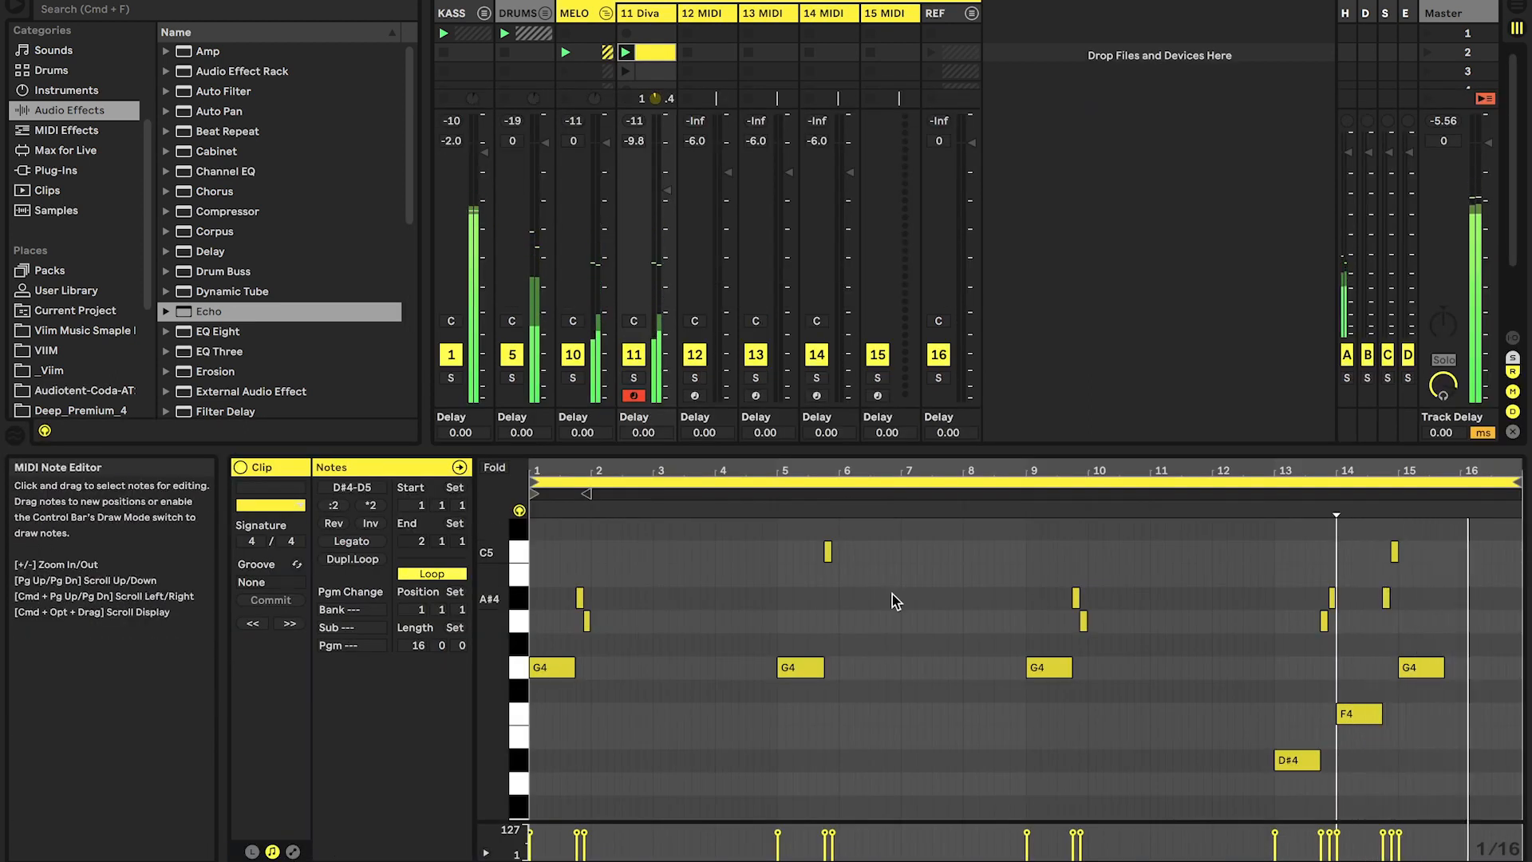
Remove the empty 12 MIDI track and duplicate the 11 Diva track in its place.
double_click(712, 21)
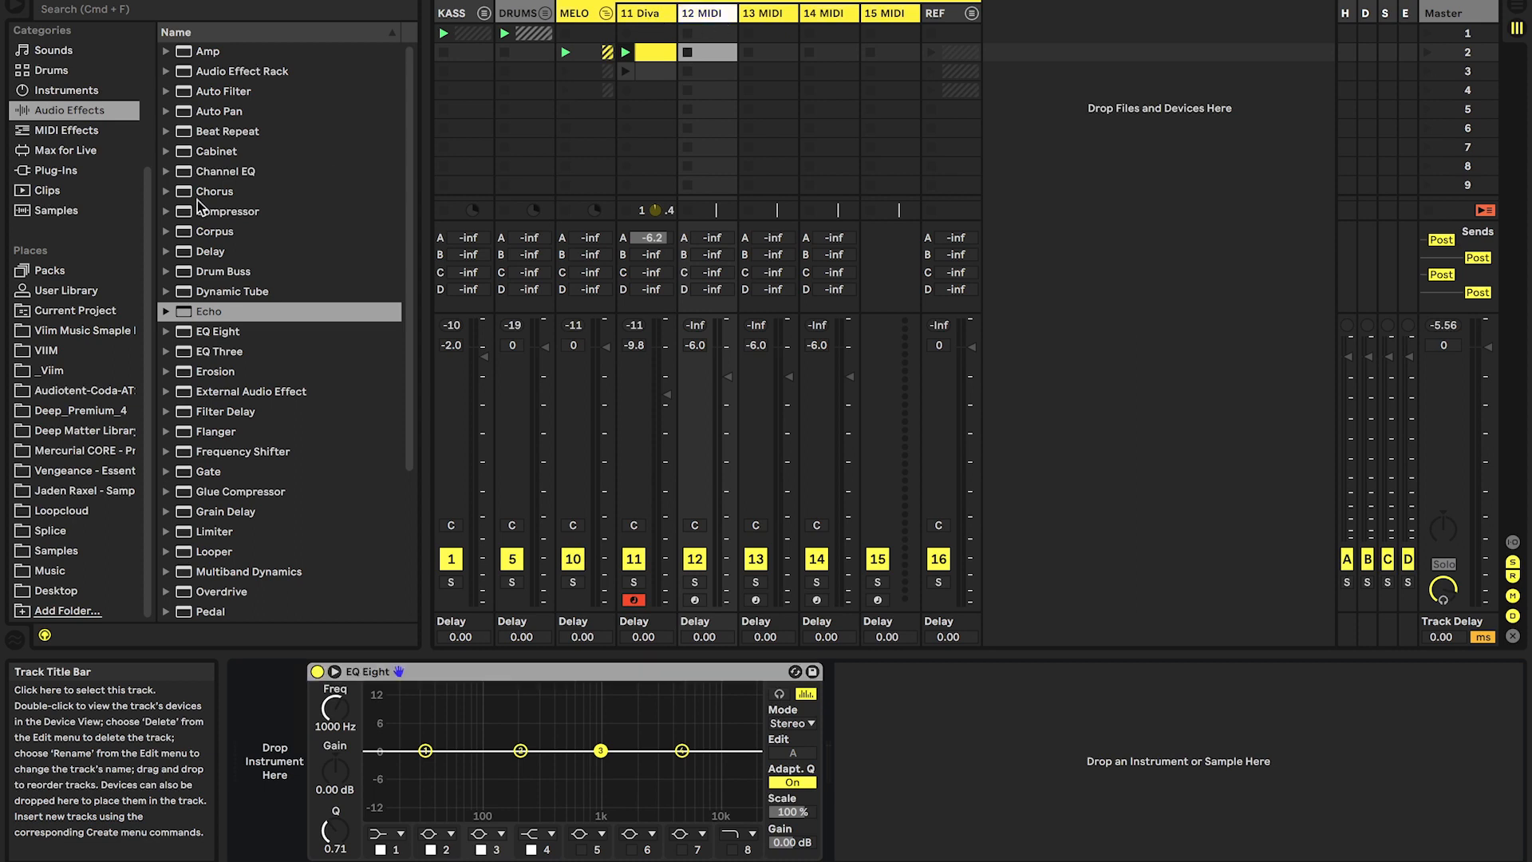
click(89, 175)
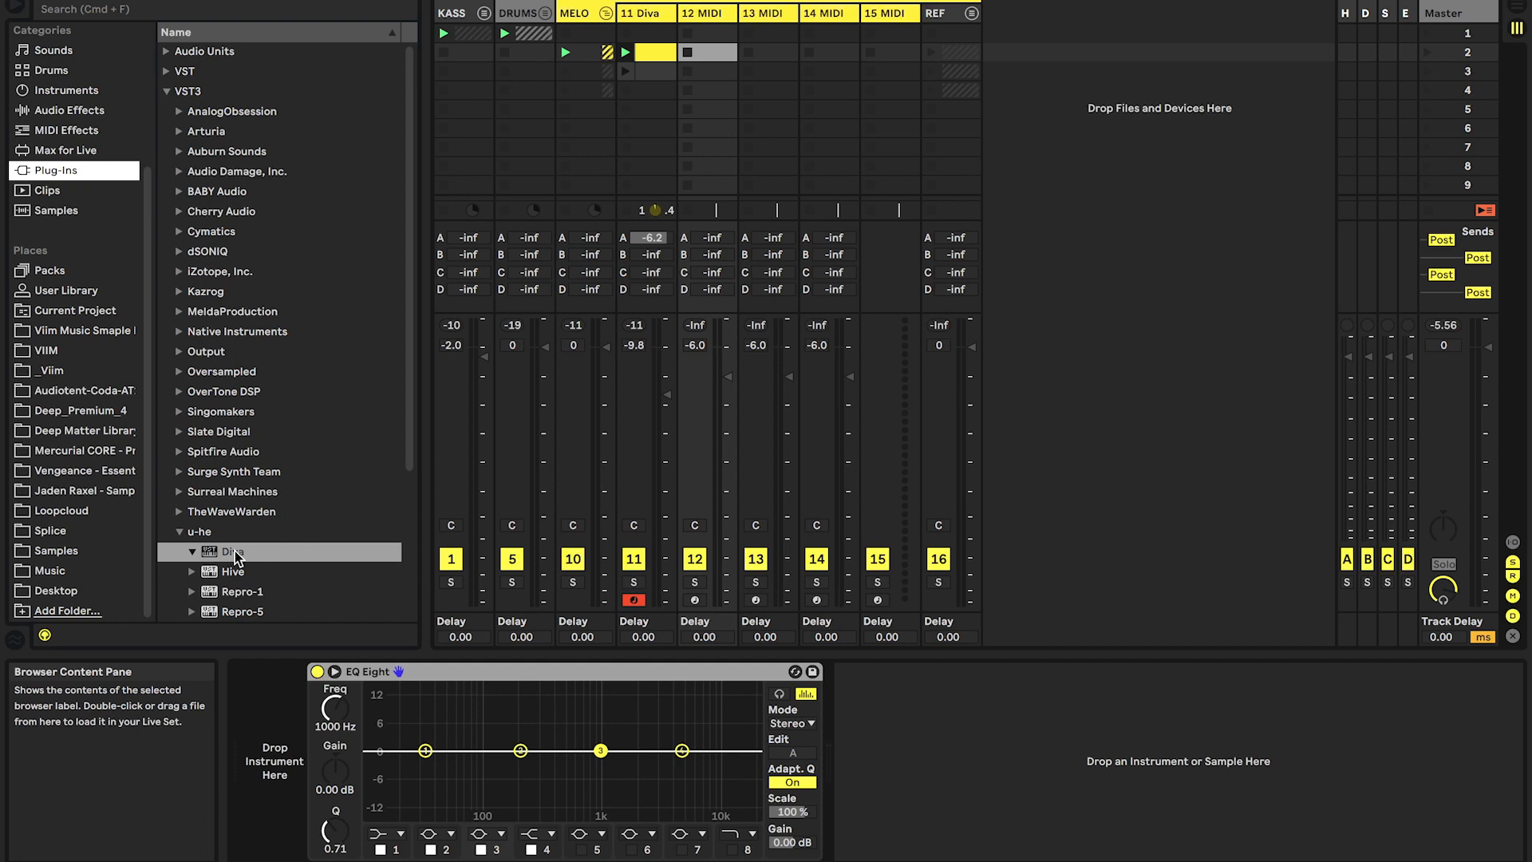
key(super+z)
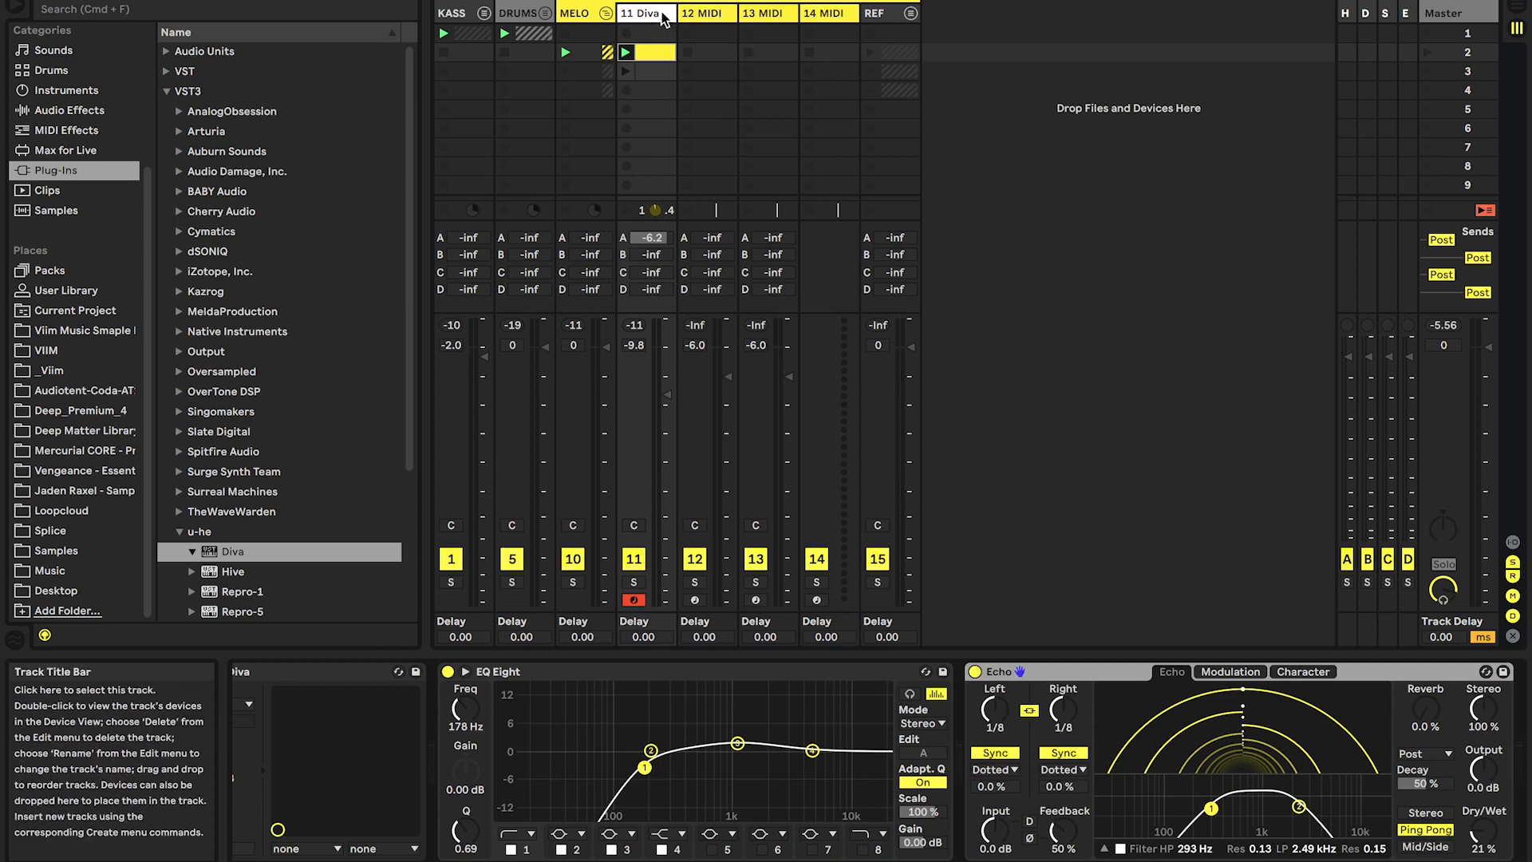
key(super+d)
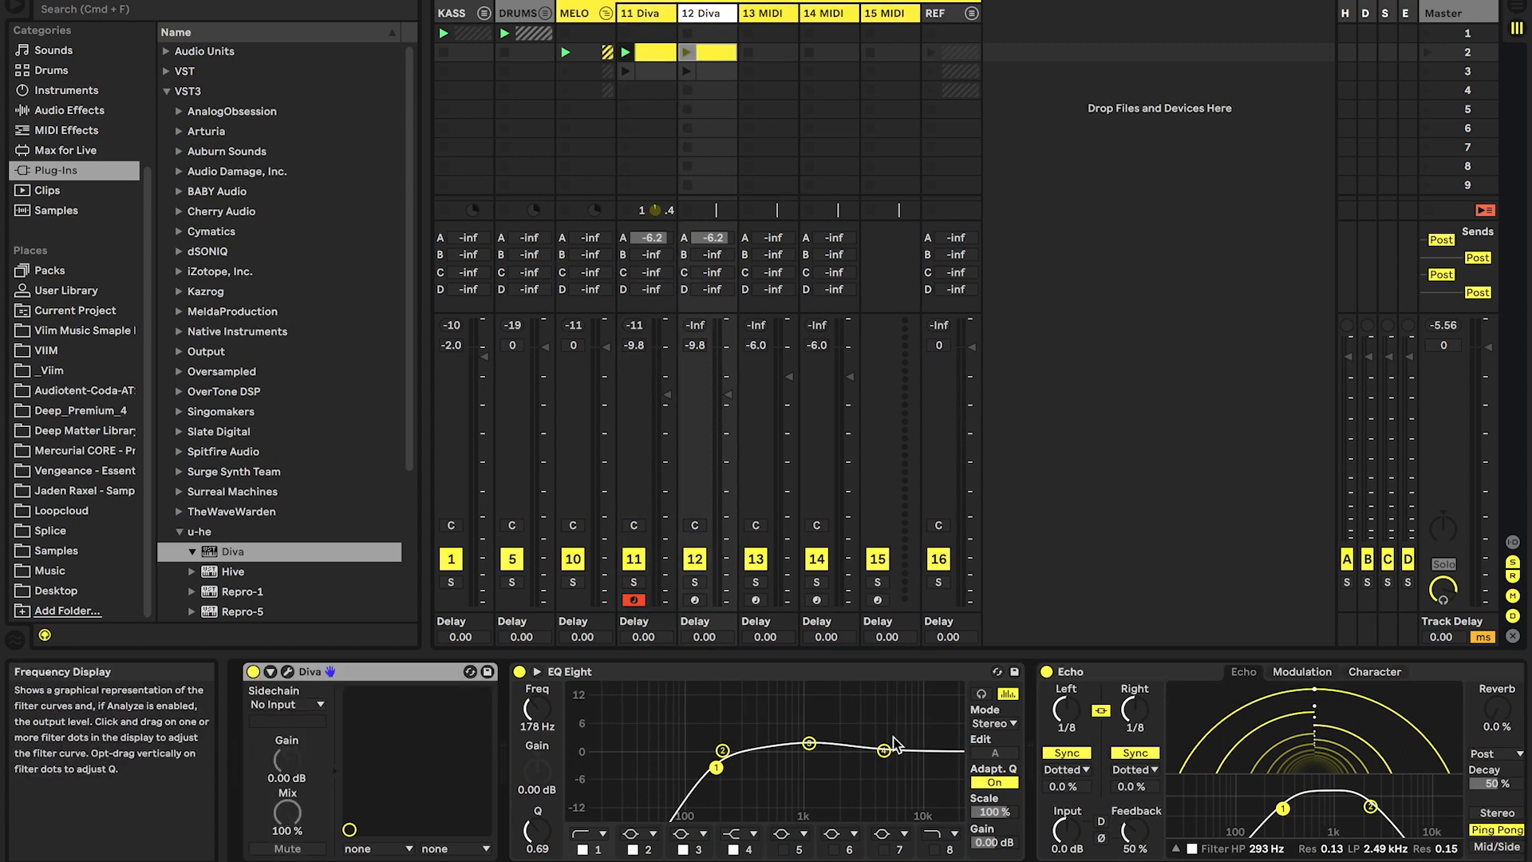
Delete the Echo from the duplicated Diva track and raise its EQ Eight low cut to 1.19 kHz.
click(1078, 672)
key(Delete)
drag(645, 767, 748, 775)
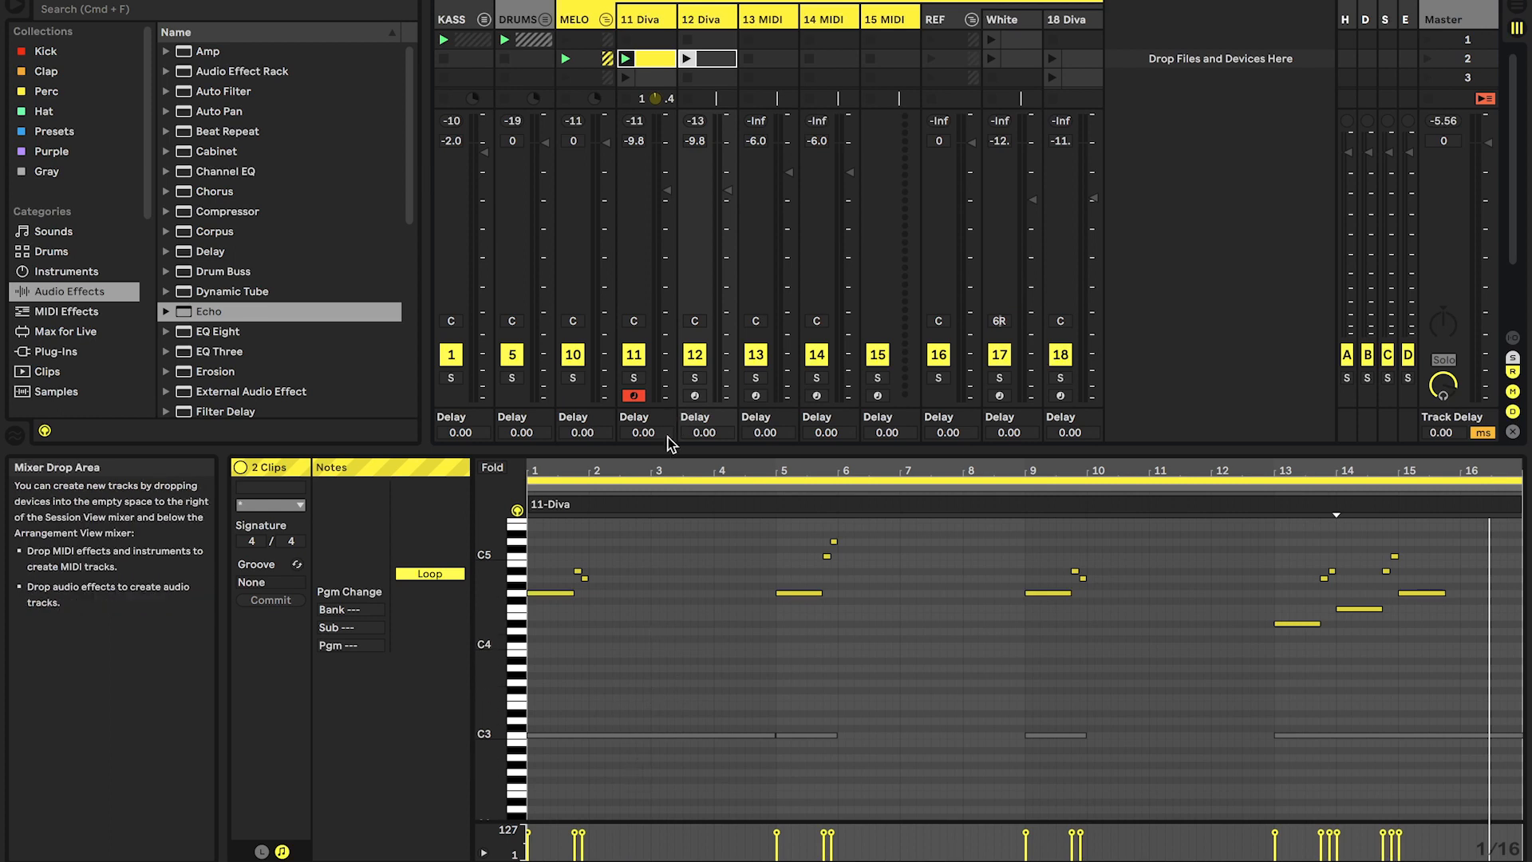
click(732, 697)
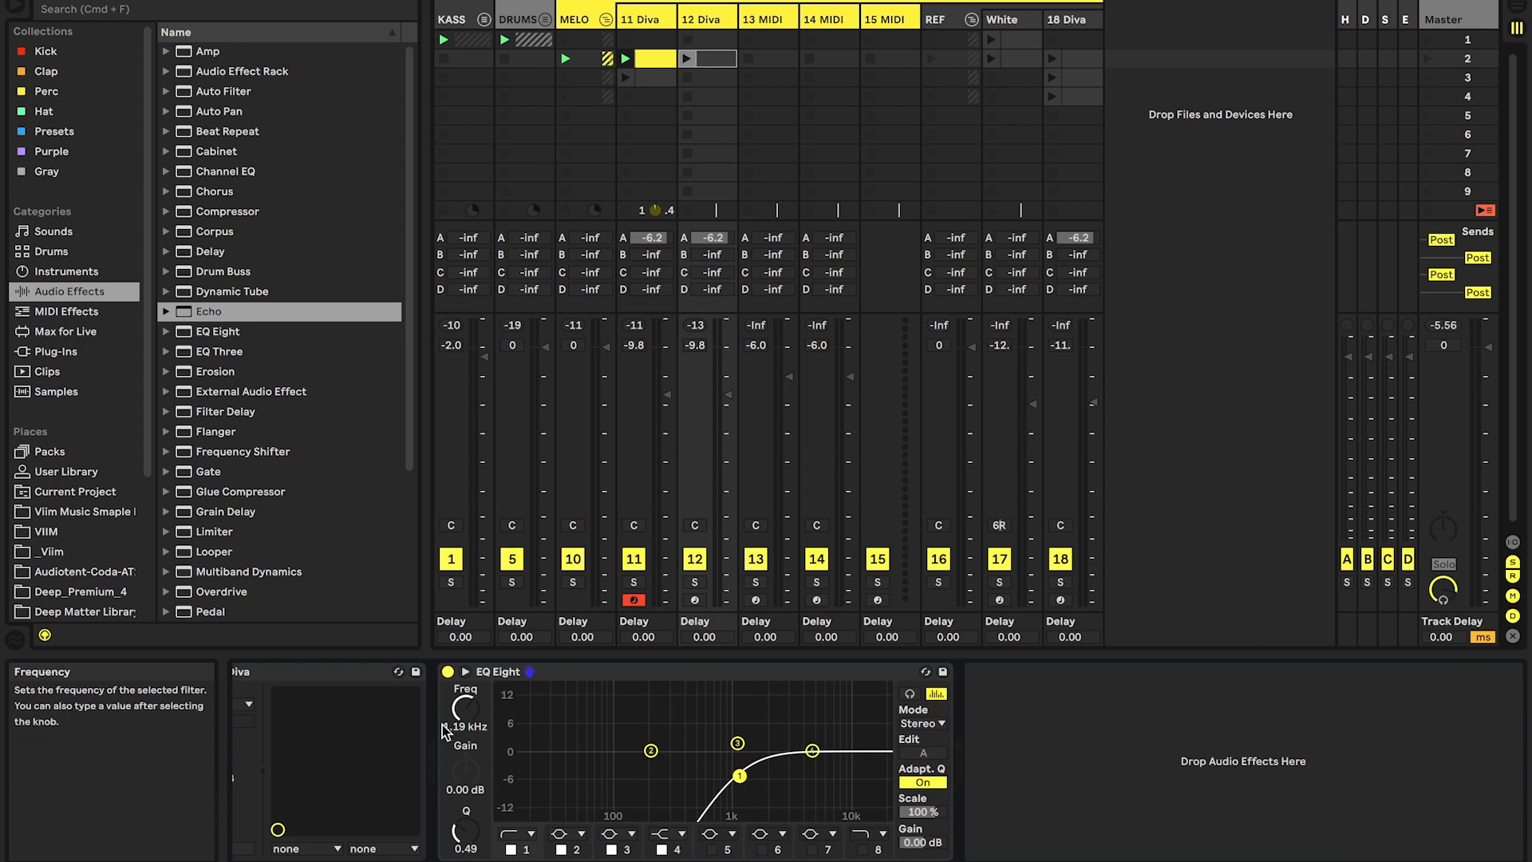
Switch the 12 Diva synth's filter to VCF Ladder and envelope 2 to Analogue, and adjust the filter cutoff.
scroll(445, 731, left, 2)
click(239, 671)
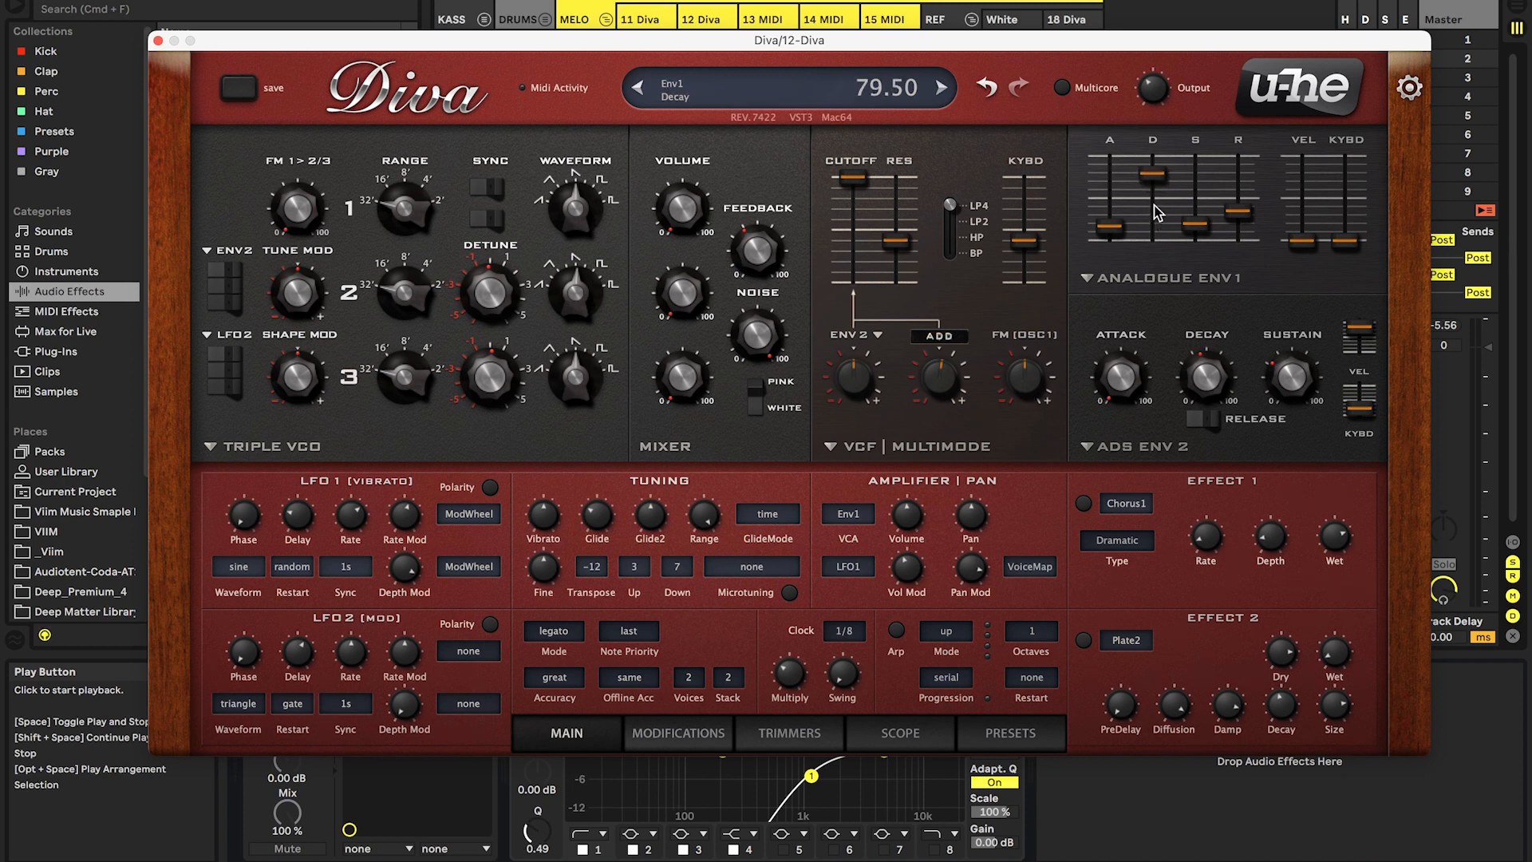
click(925, 446)
click(918, 445)
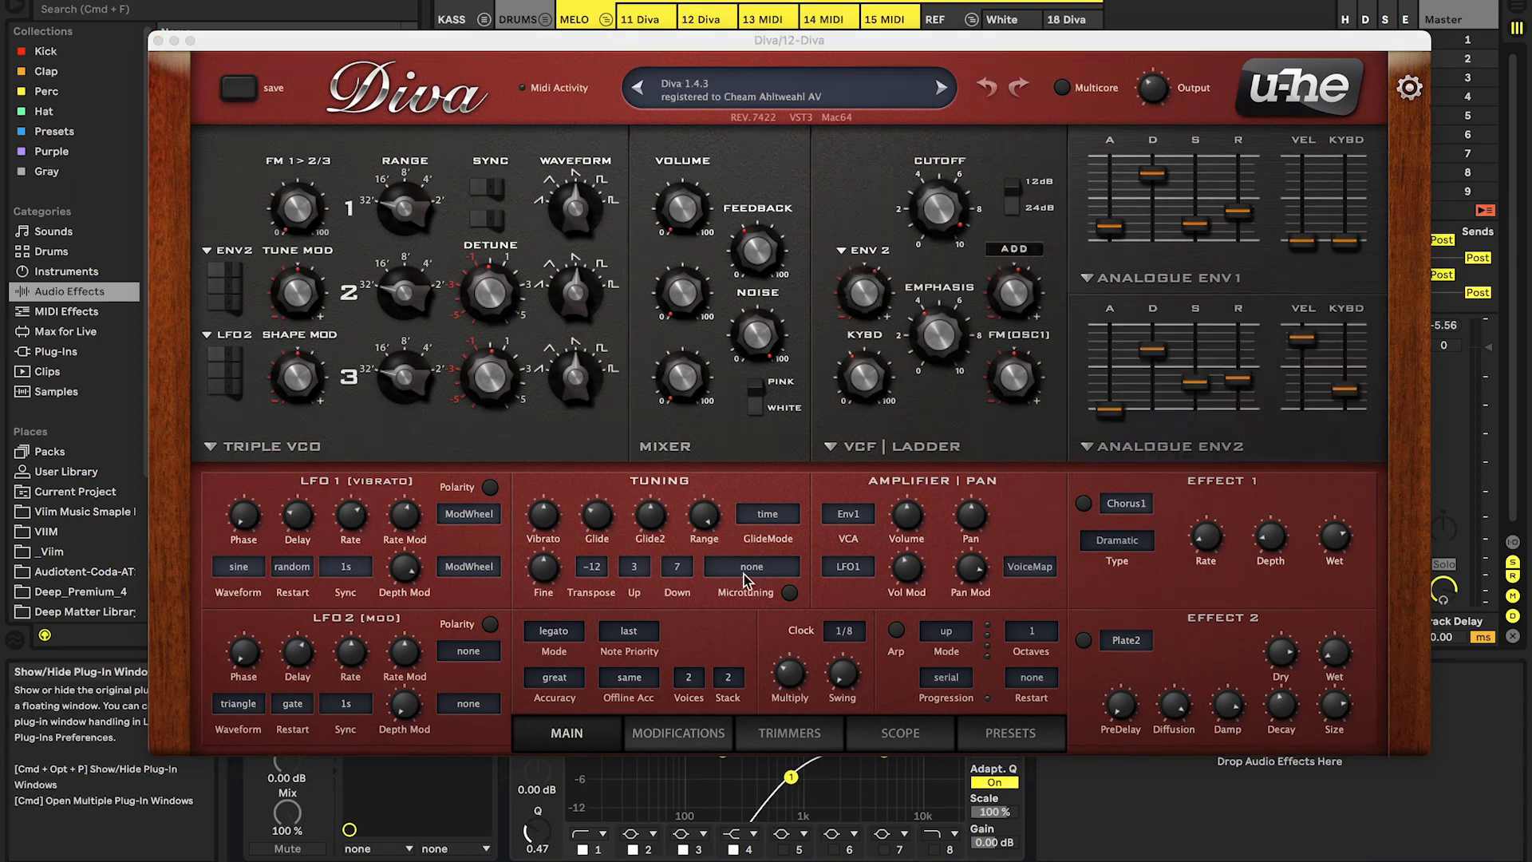
click(979, 579)
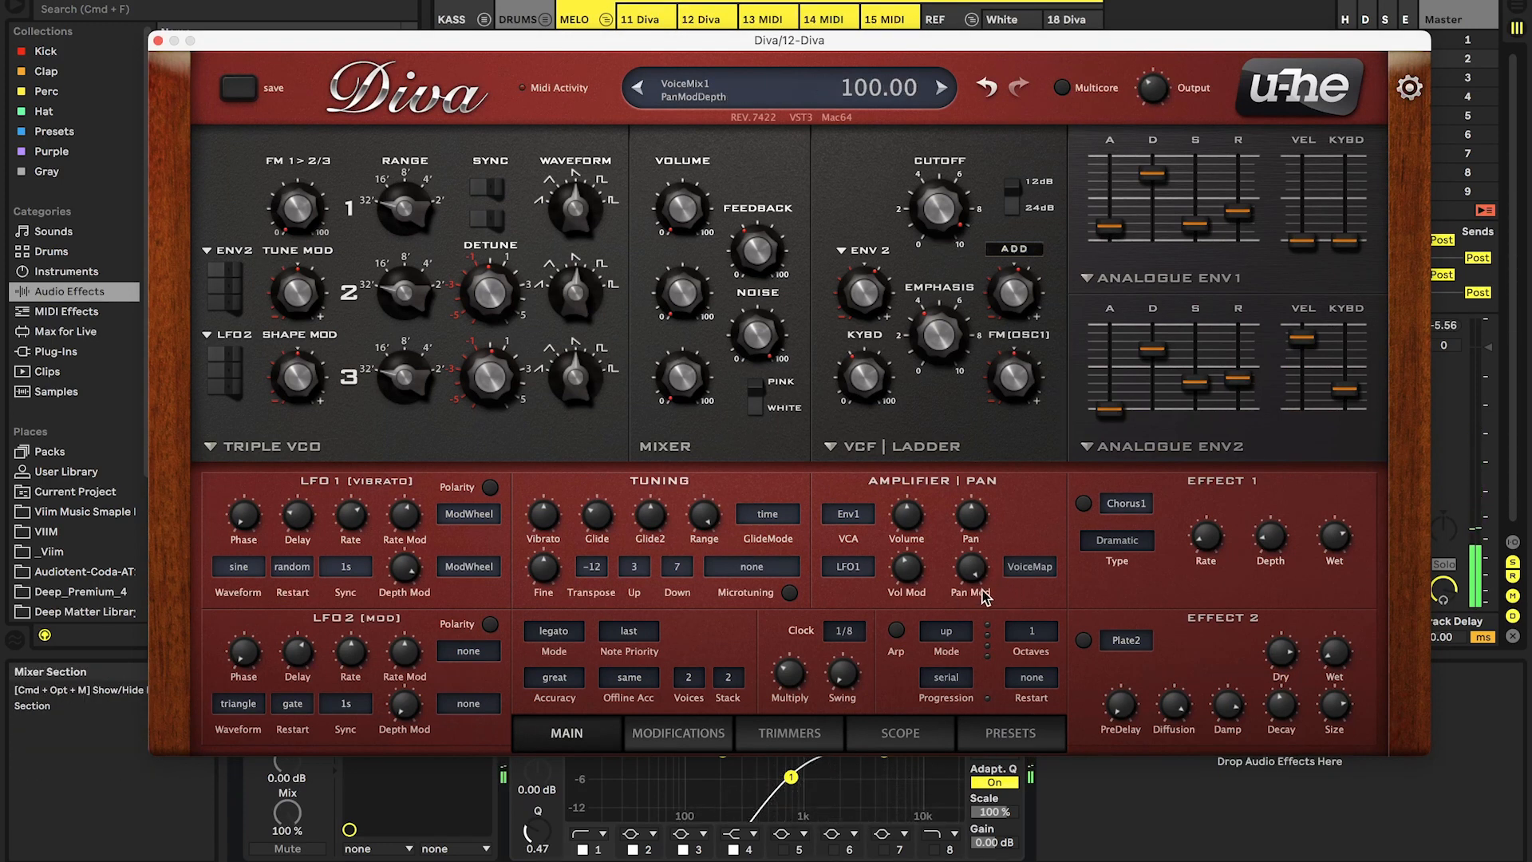
drag(931, 237, 931, 248)
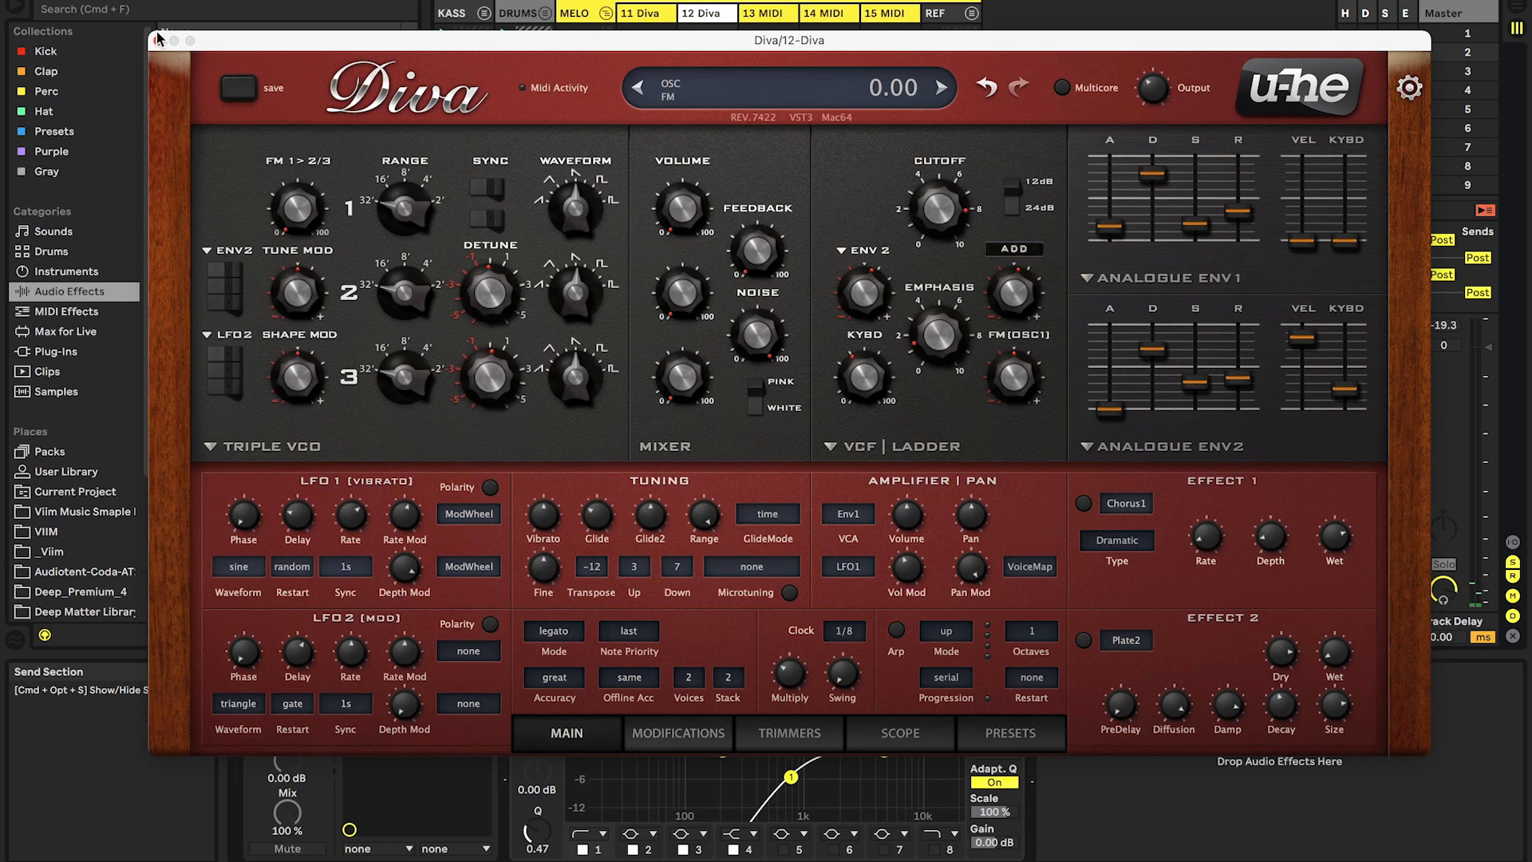
click(157, 40)
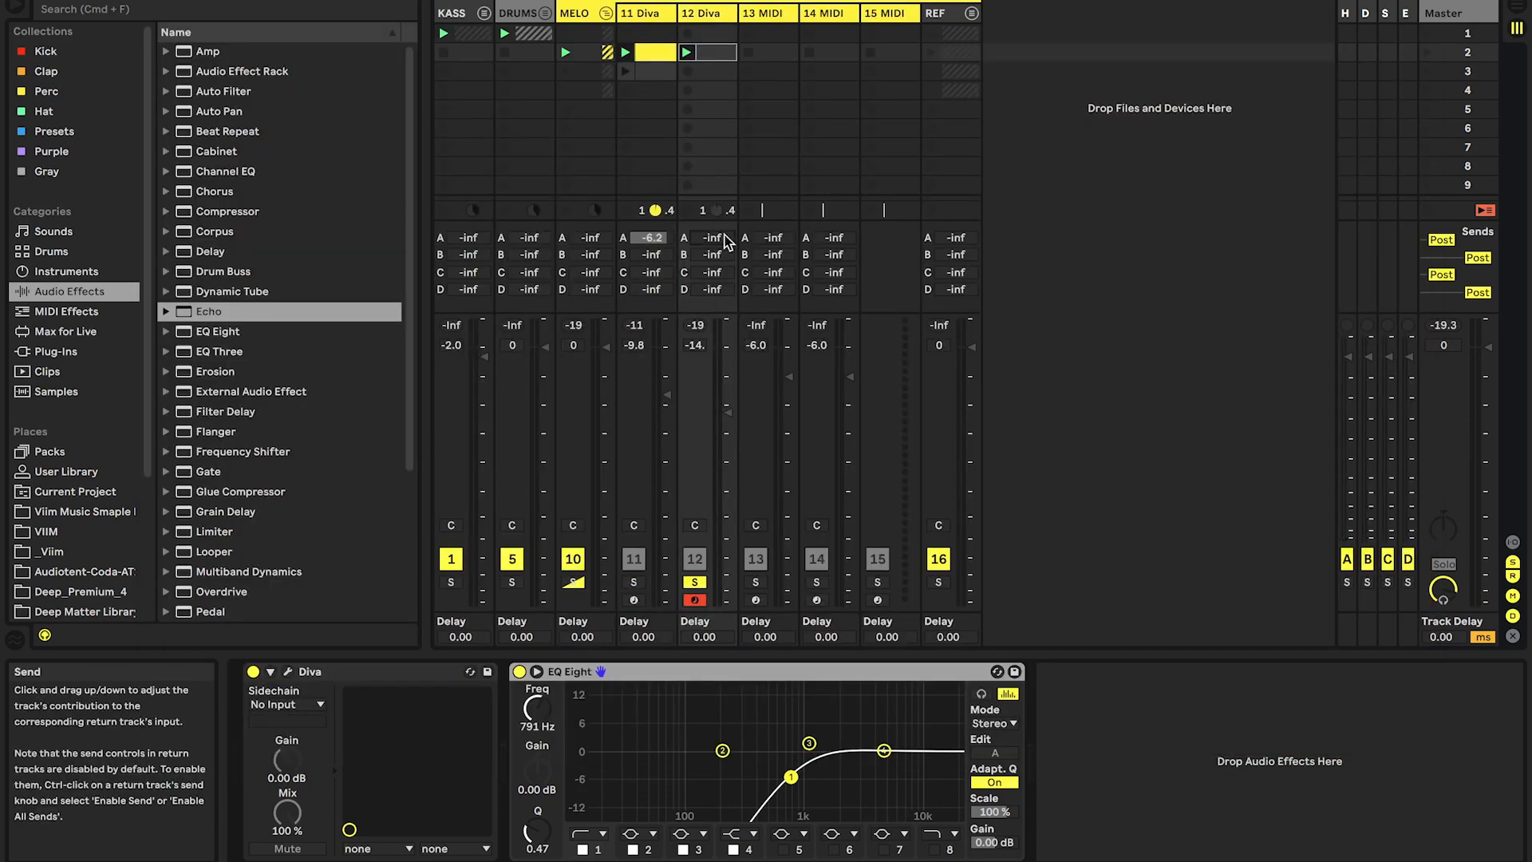
Unsolo the 12 Diva track and, in its synth's envelope 1, shorten the decay and set the sustain to 14.
click(695, 581)
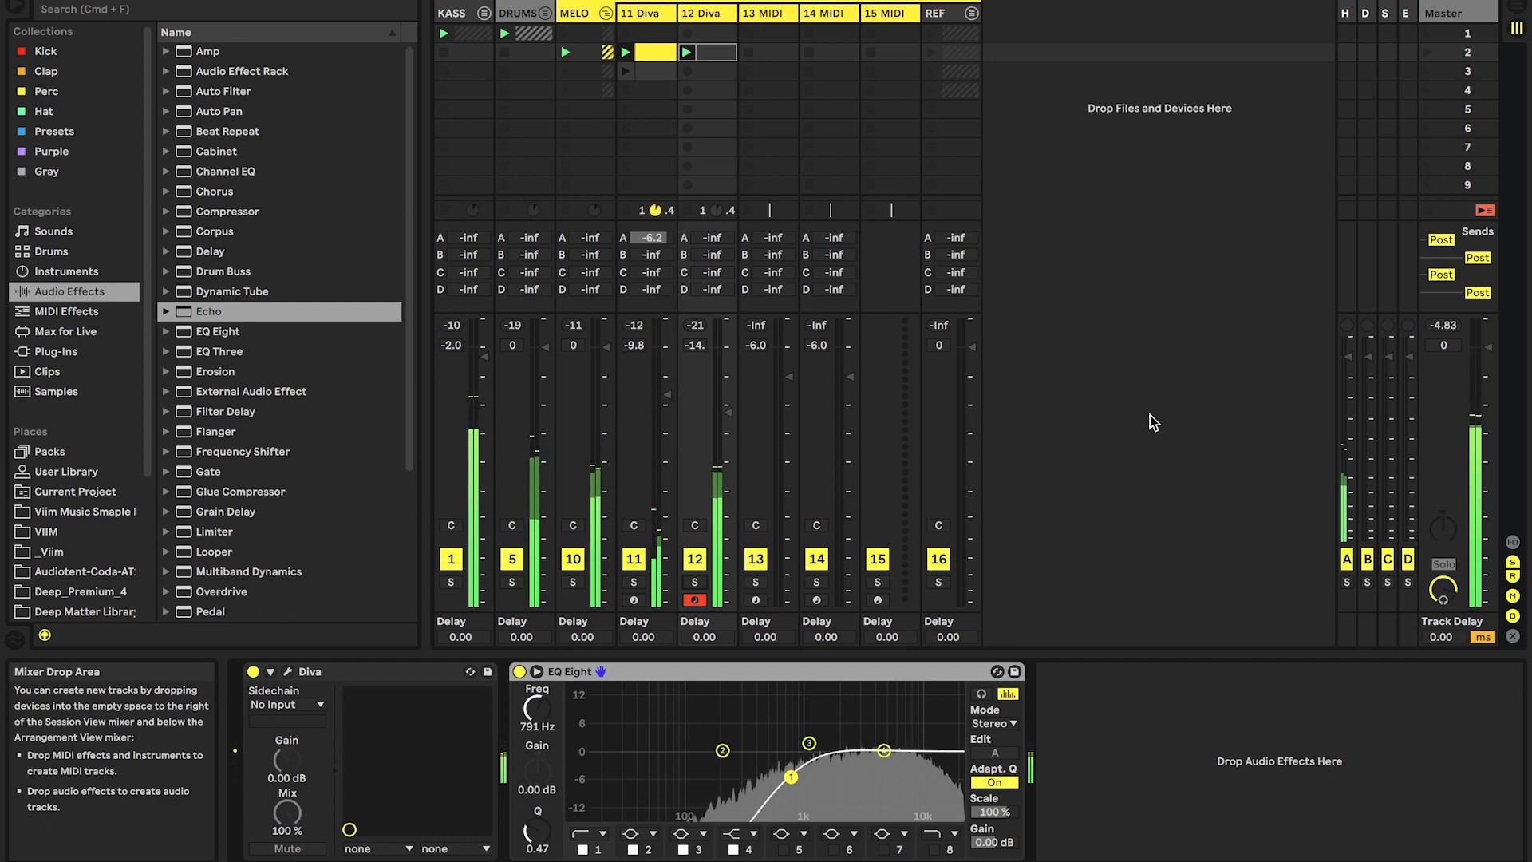
click(291, 670)
drag(1156, 194, 1207, 241)
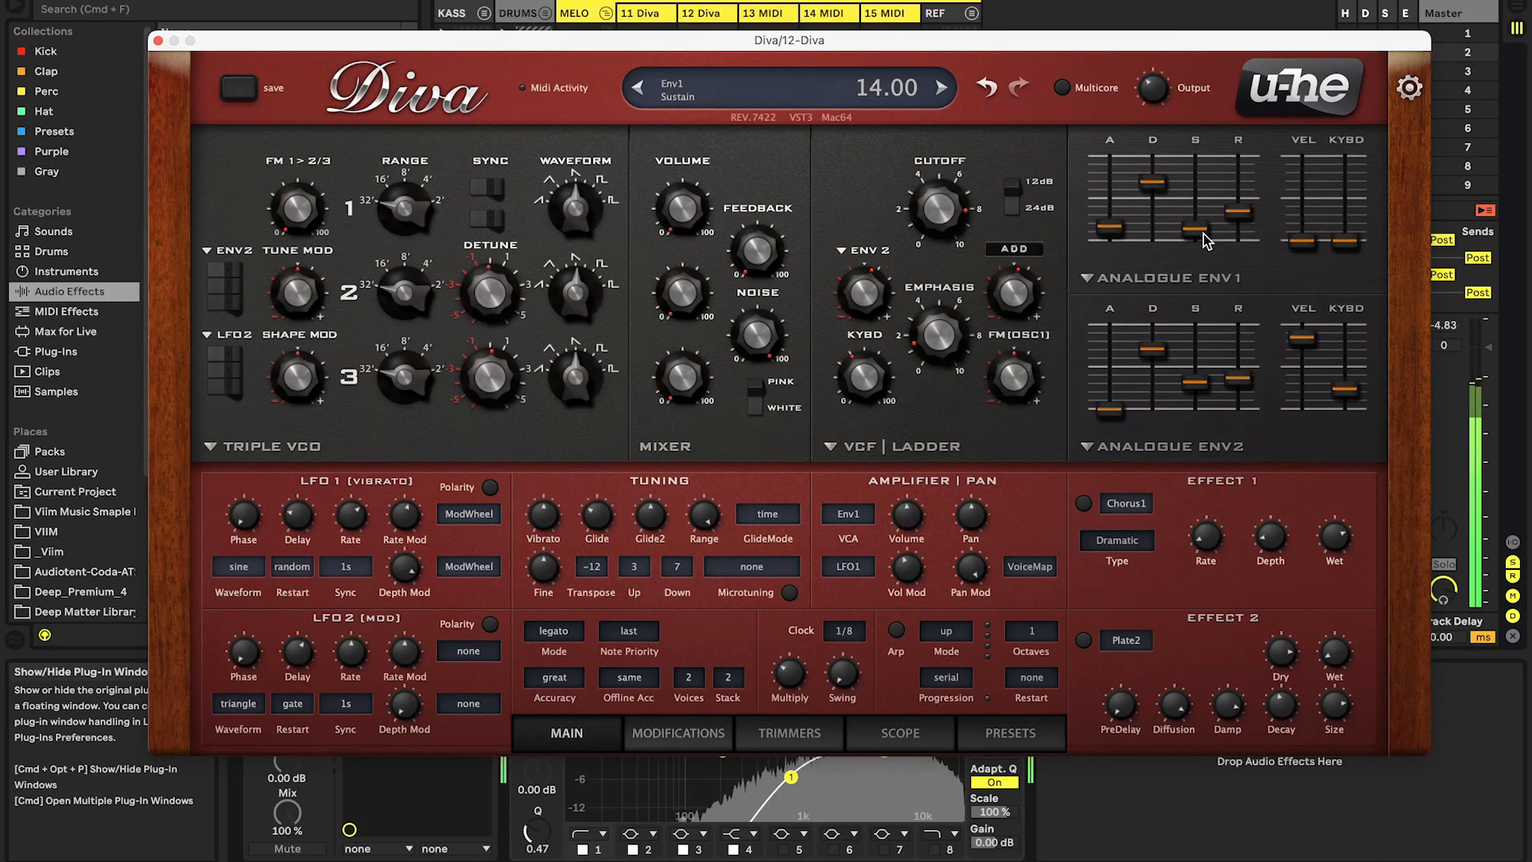
drag(1162, 188, 1164, 192)
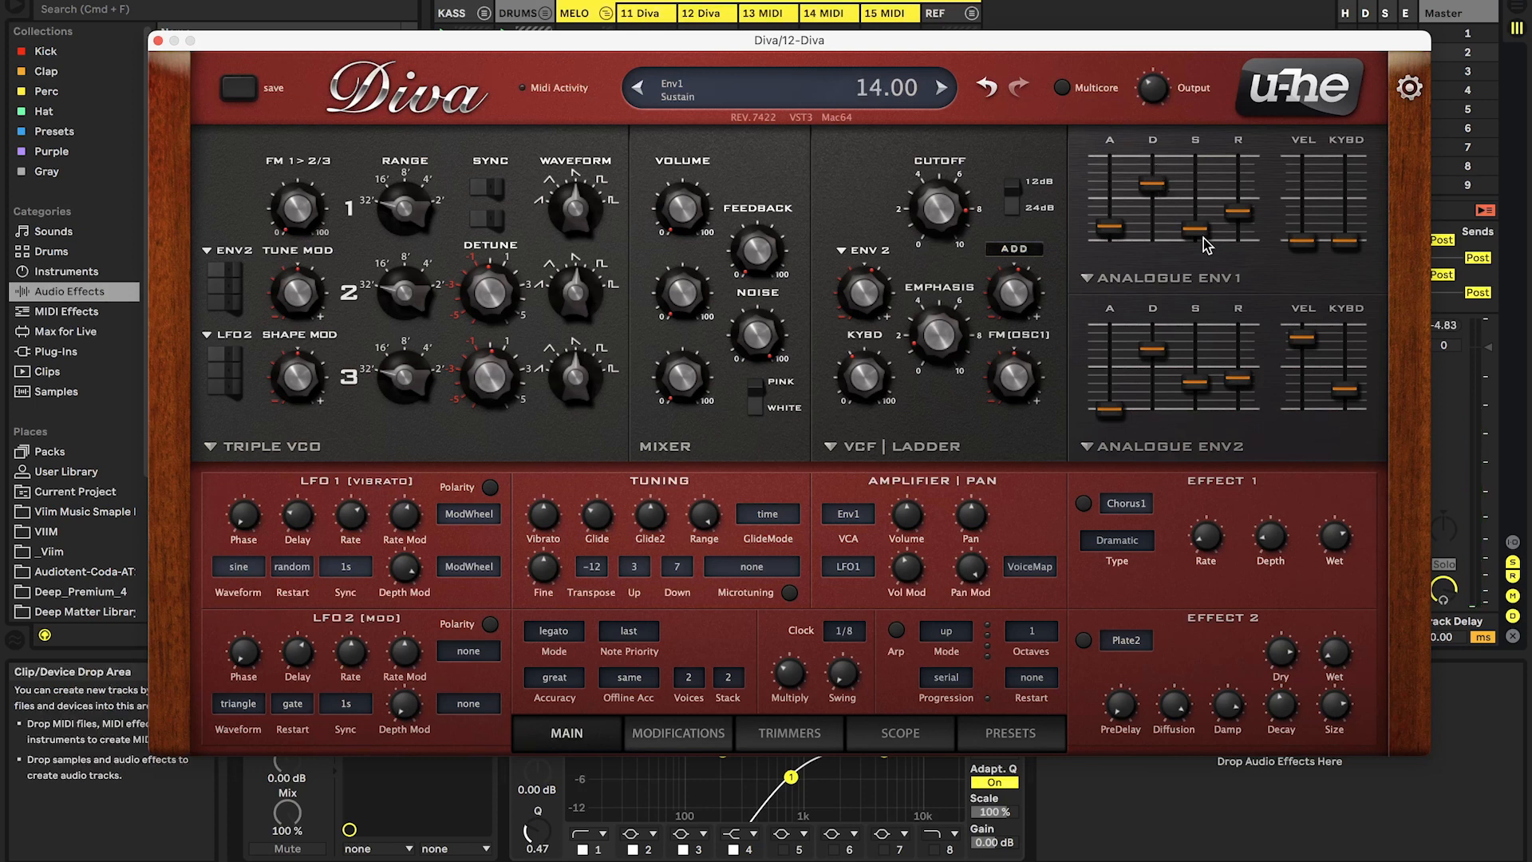
drag(1236, 238, 1236, 228)
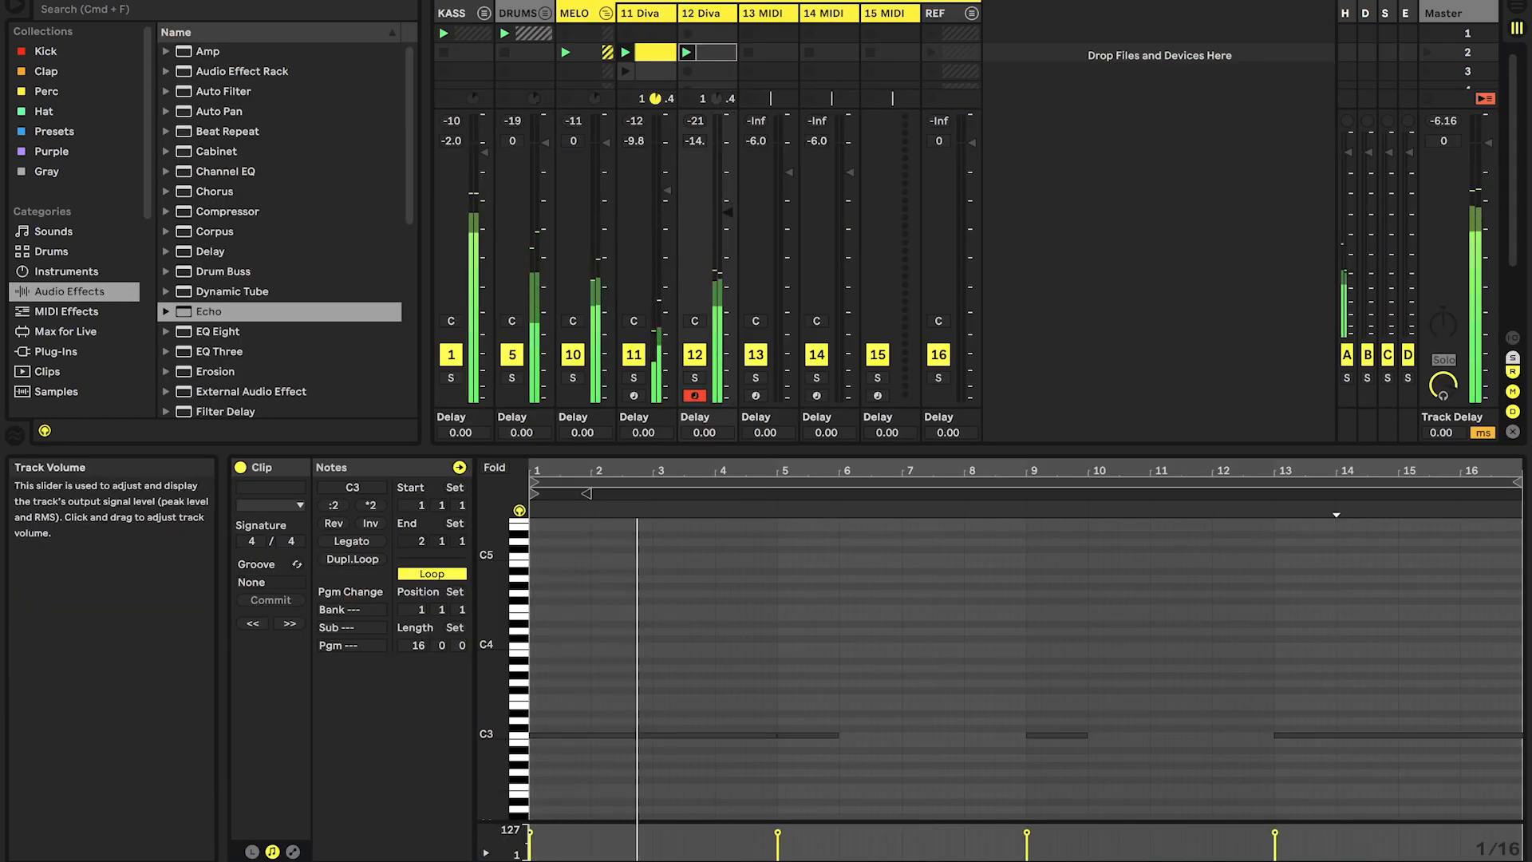
Add a Compressor to the 12 Diva track, sidechained from Kick with its sidechain EQ on and the threshold at -21.3 dB.
click(702, 14)
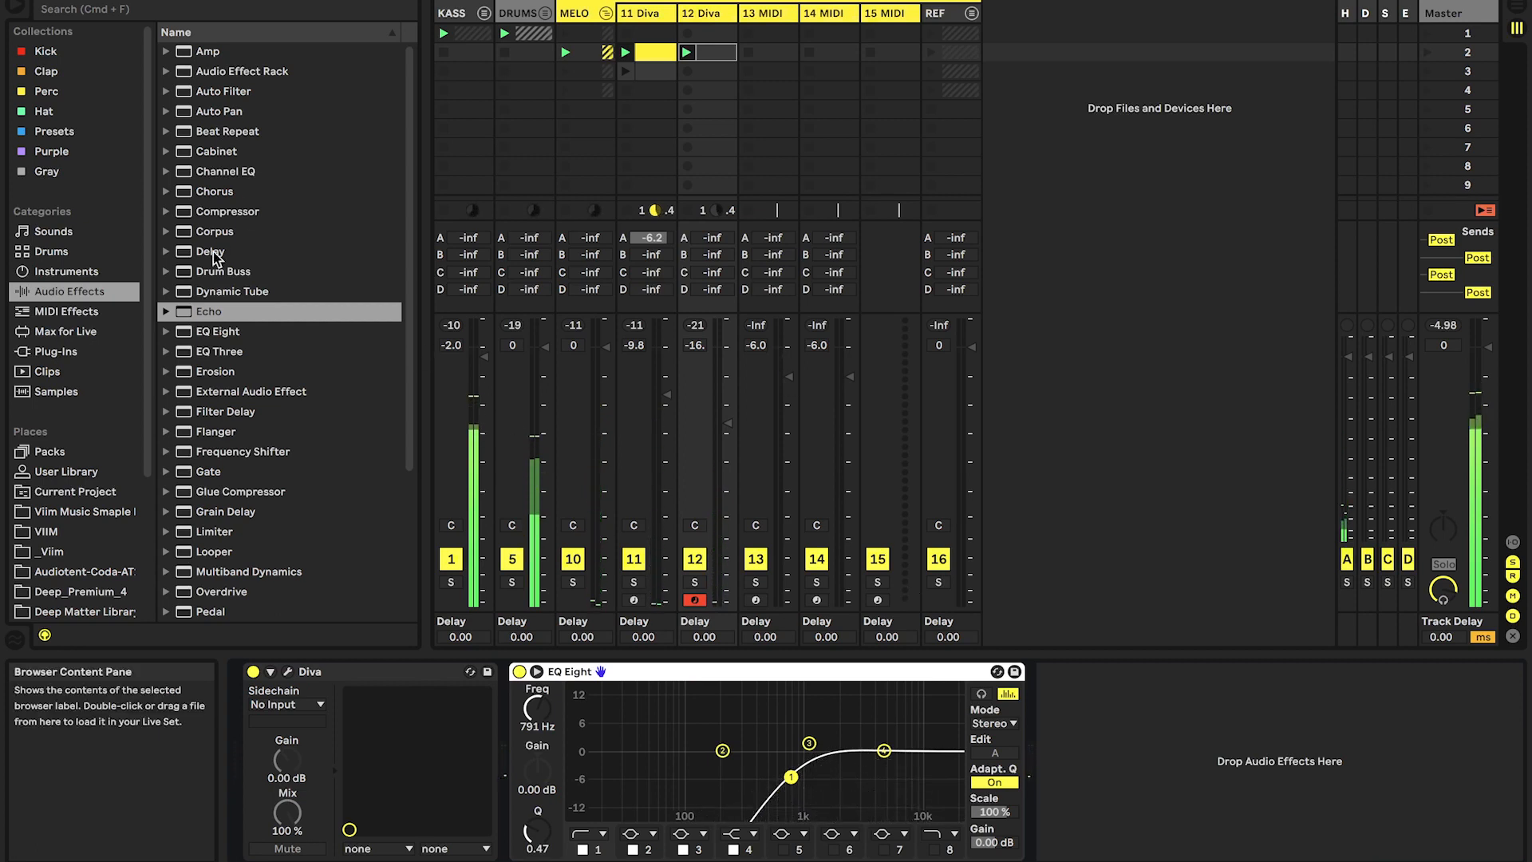
double_click(215, 211)
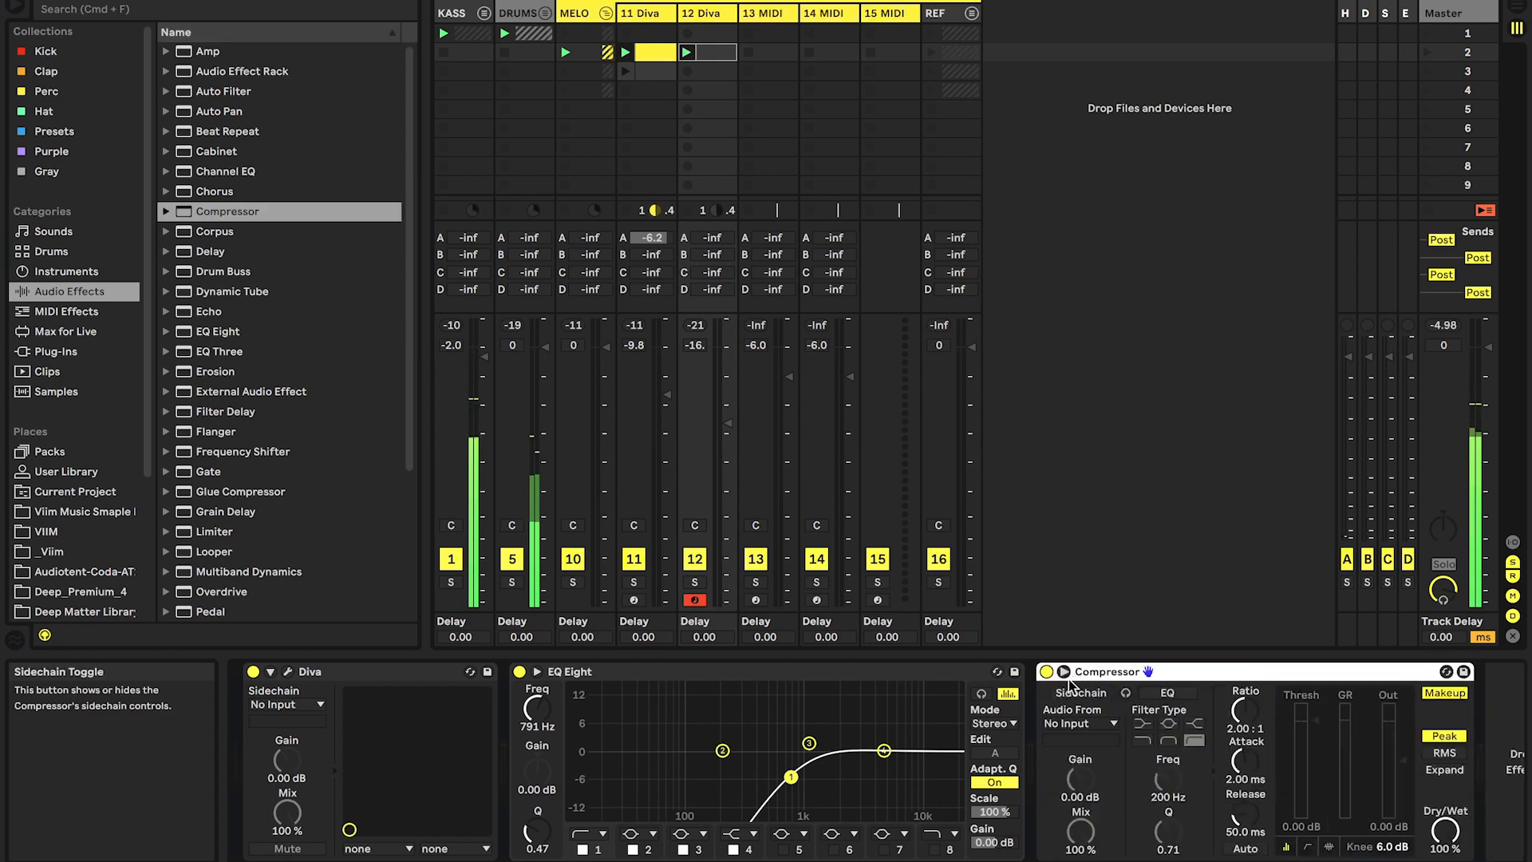
click(1074, 722)
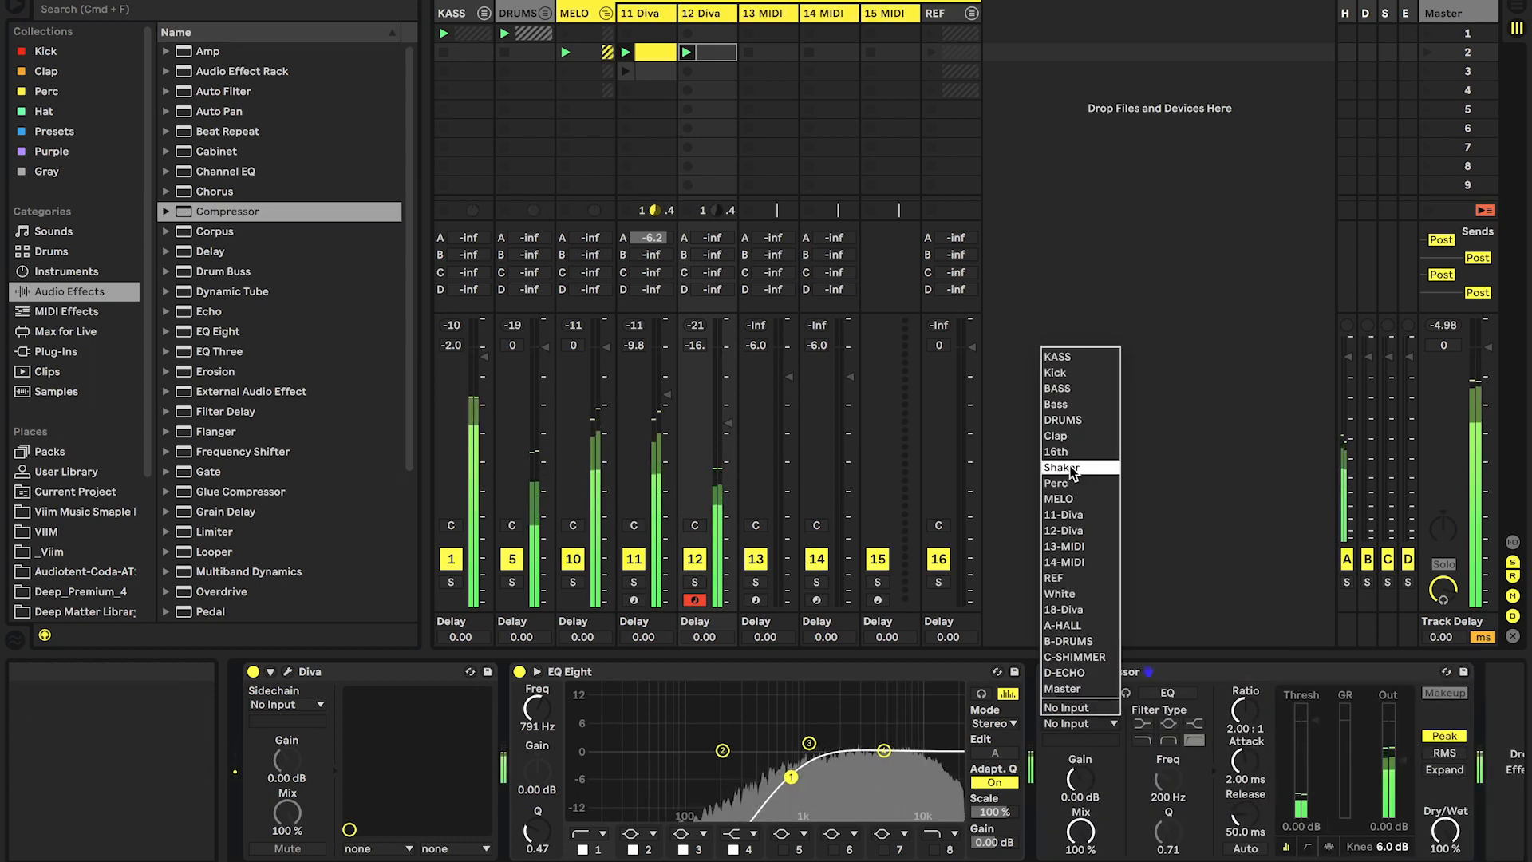
click(1054, 372)
click(1167, 692)
drag(1302, 779, 1303, 814)
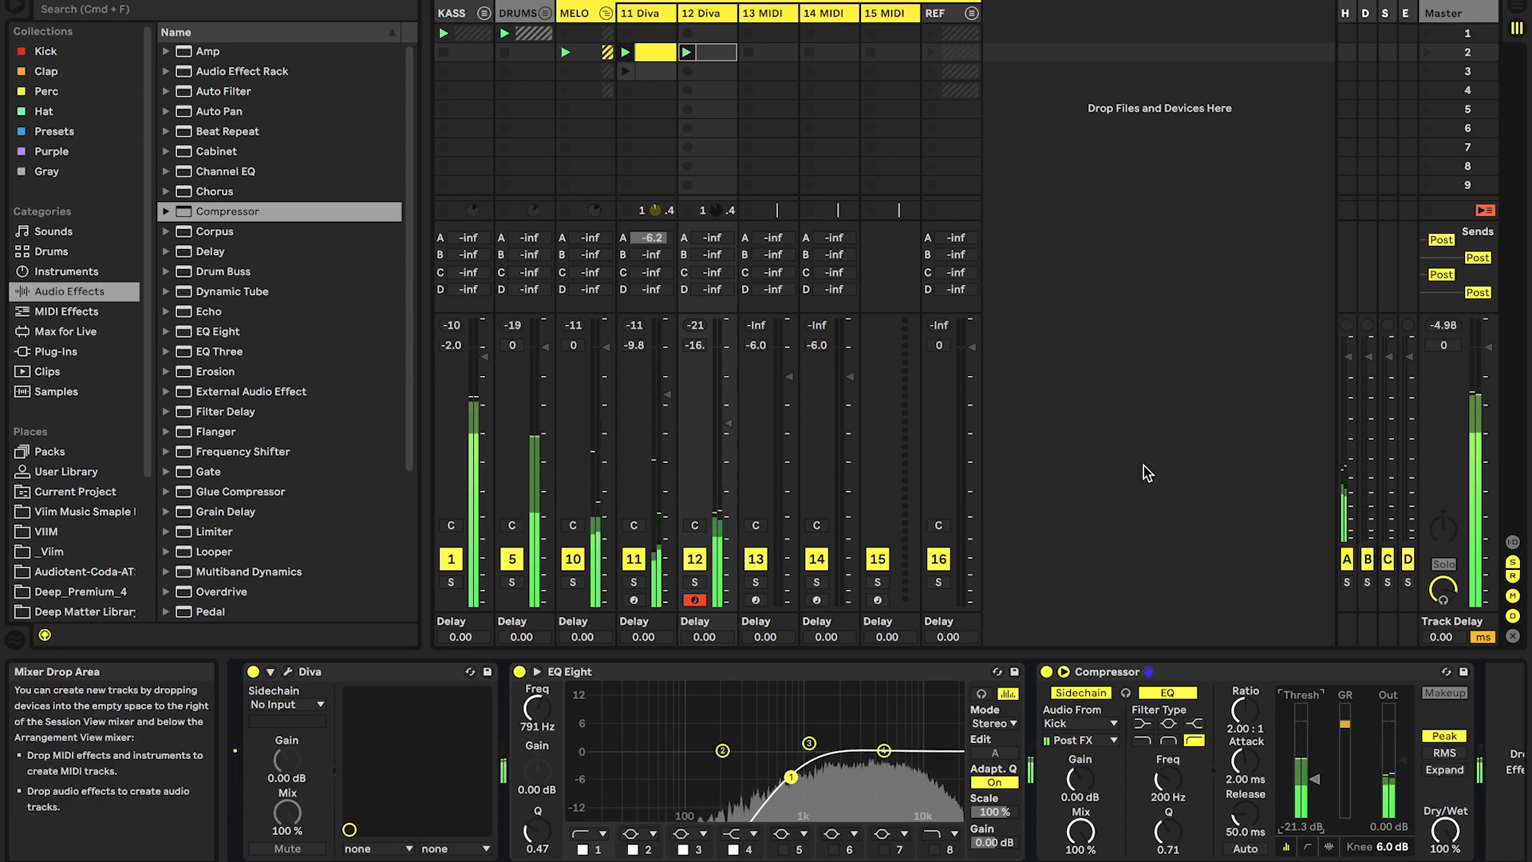
Switch to the arrangement and play the Lead track with its Diva Frequency automation from around bar 117.
click(734, 120)
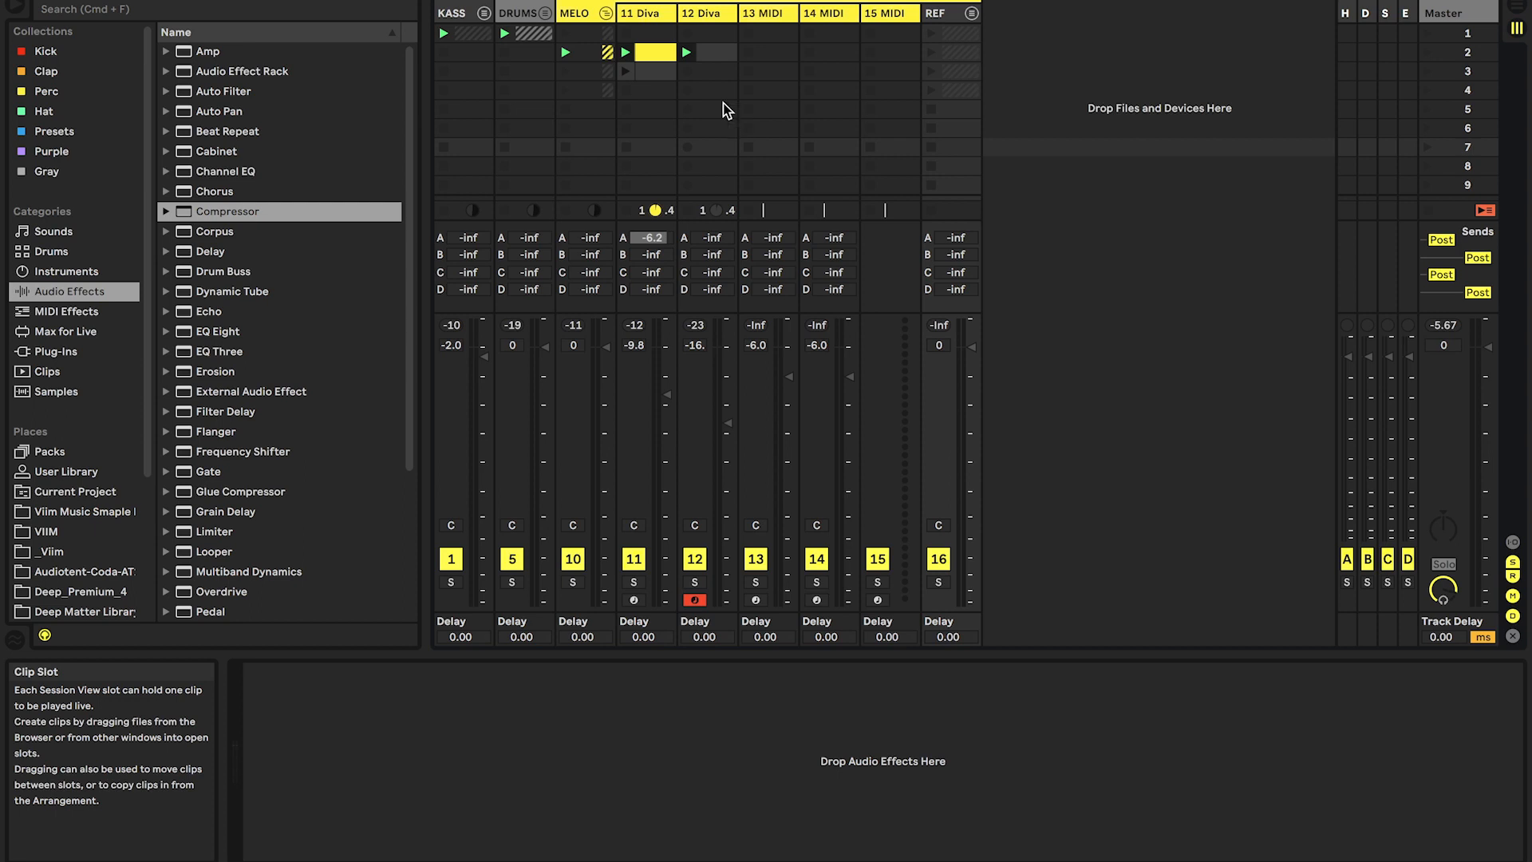
key(Tab)
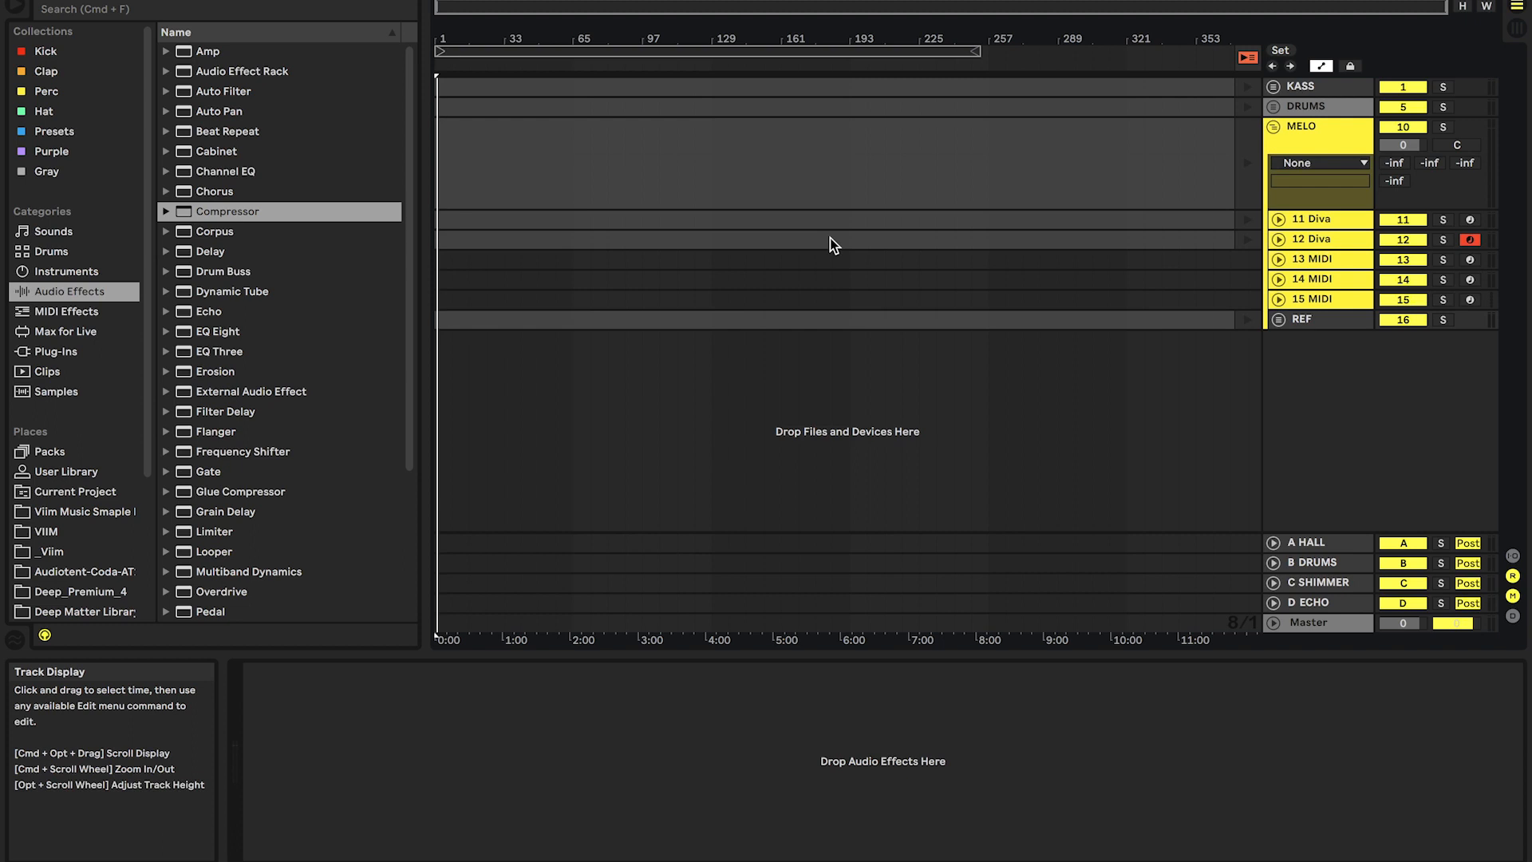
key(Tab)
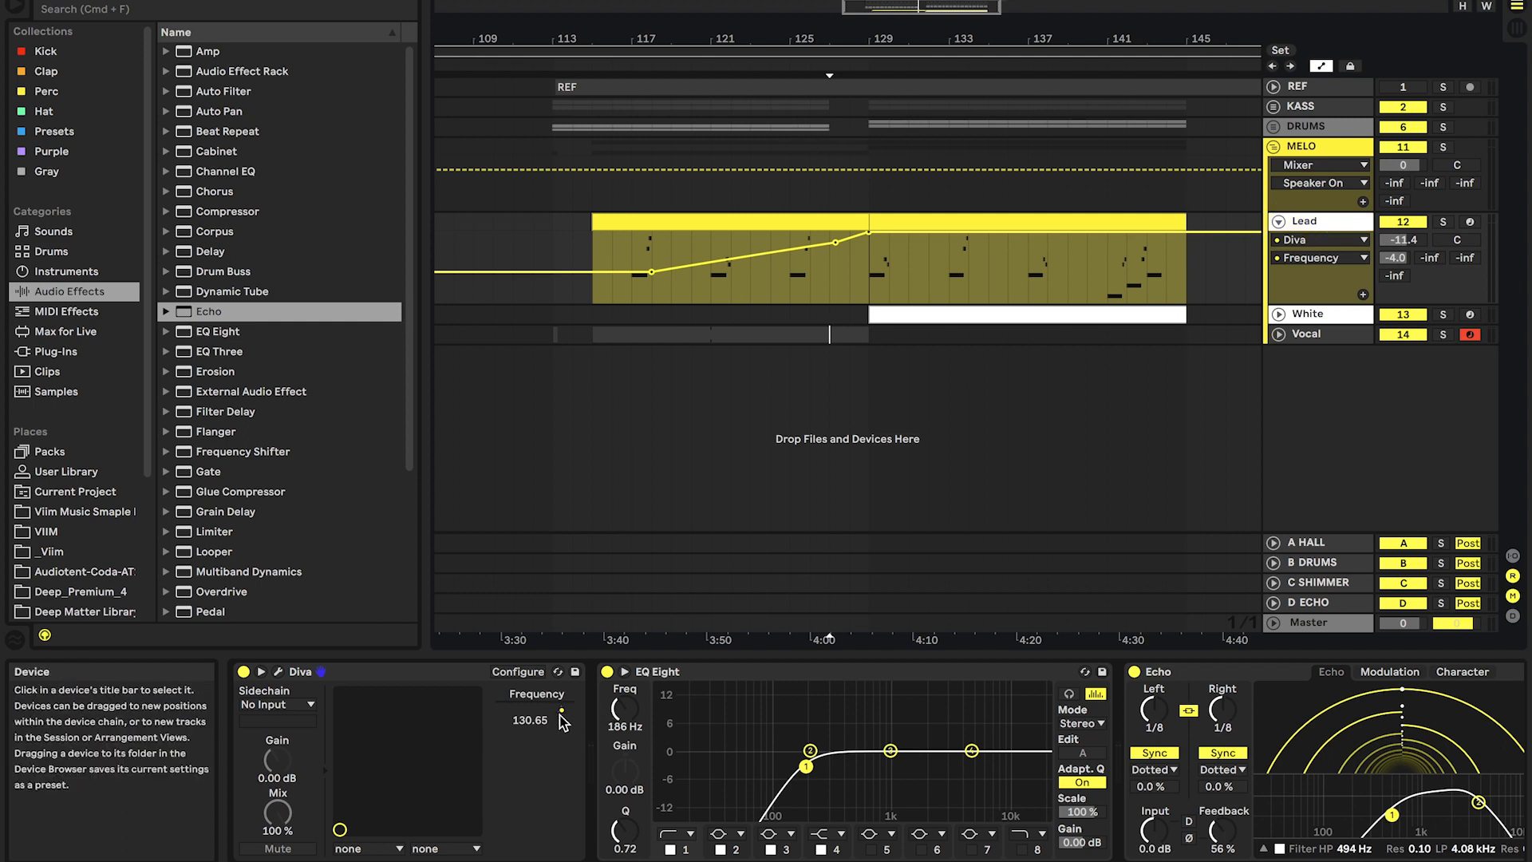
click(631, 638)
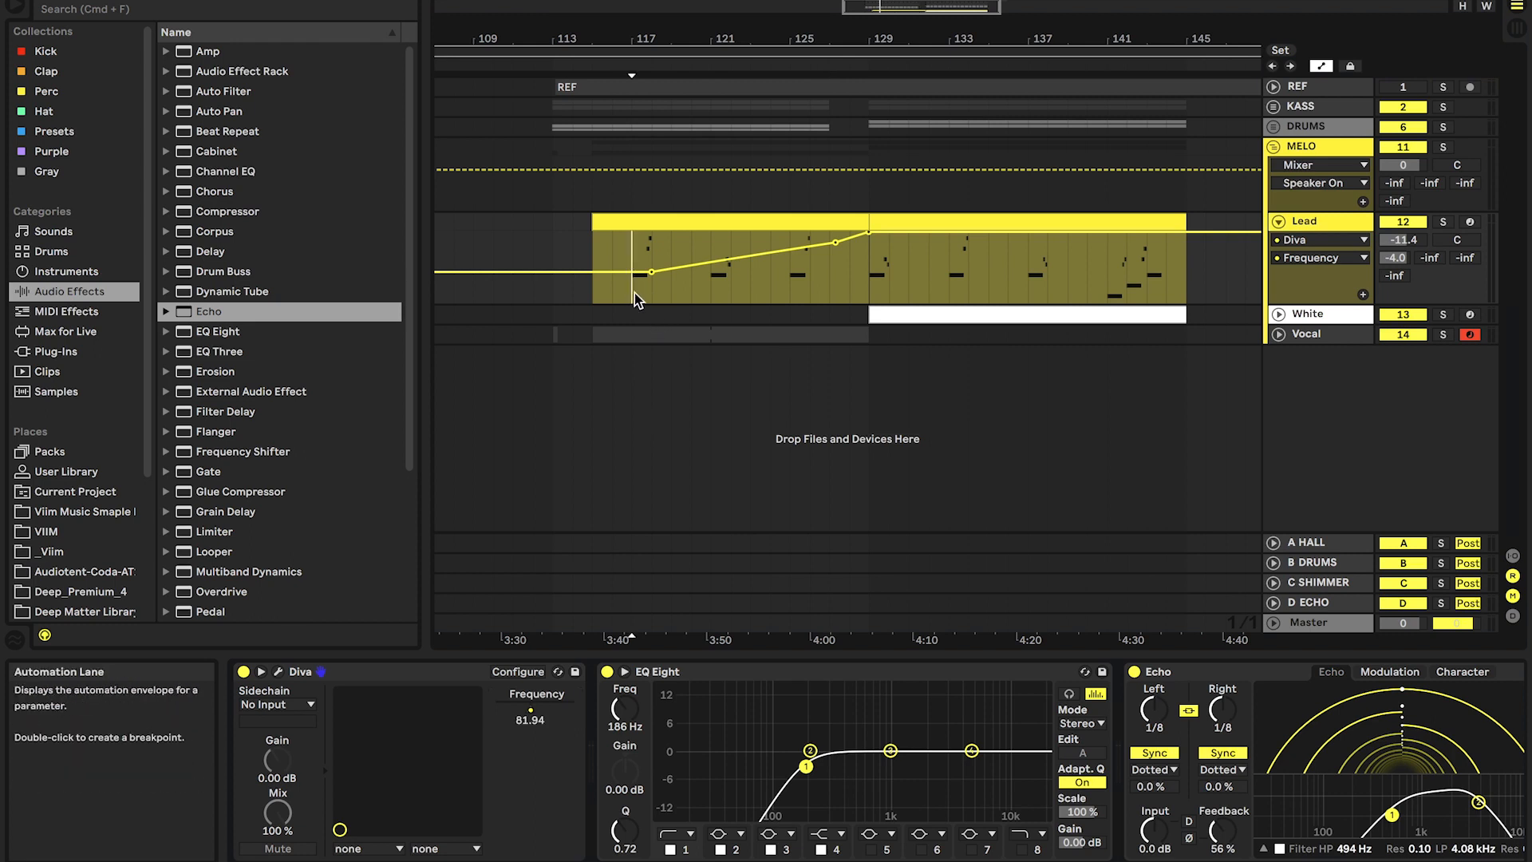
key(space)
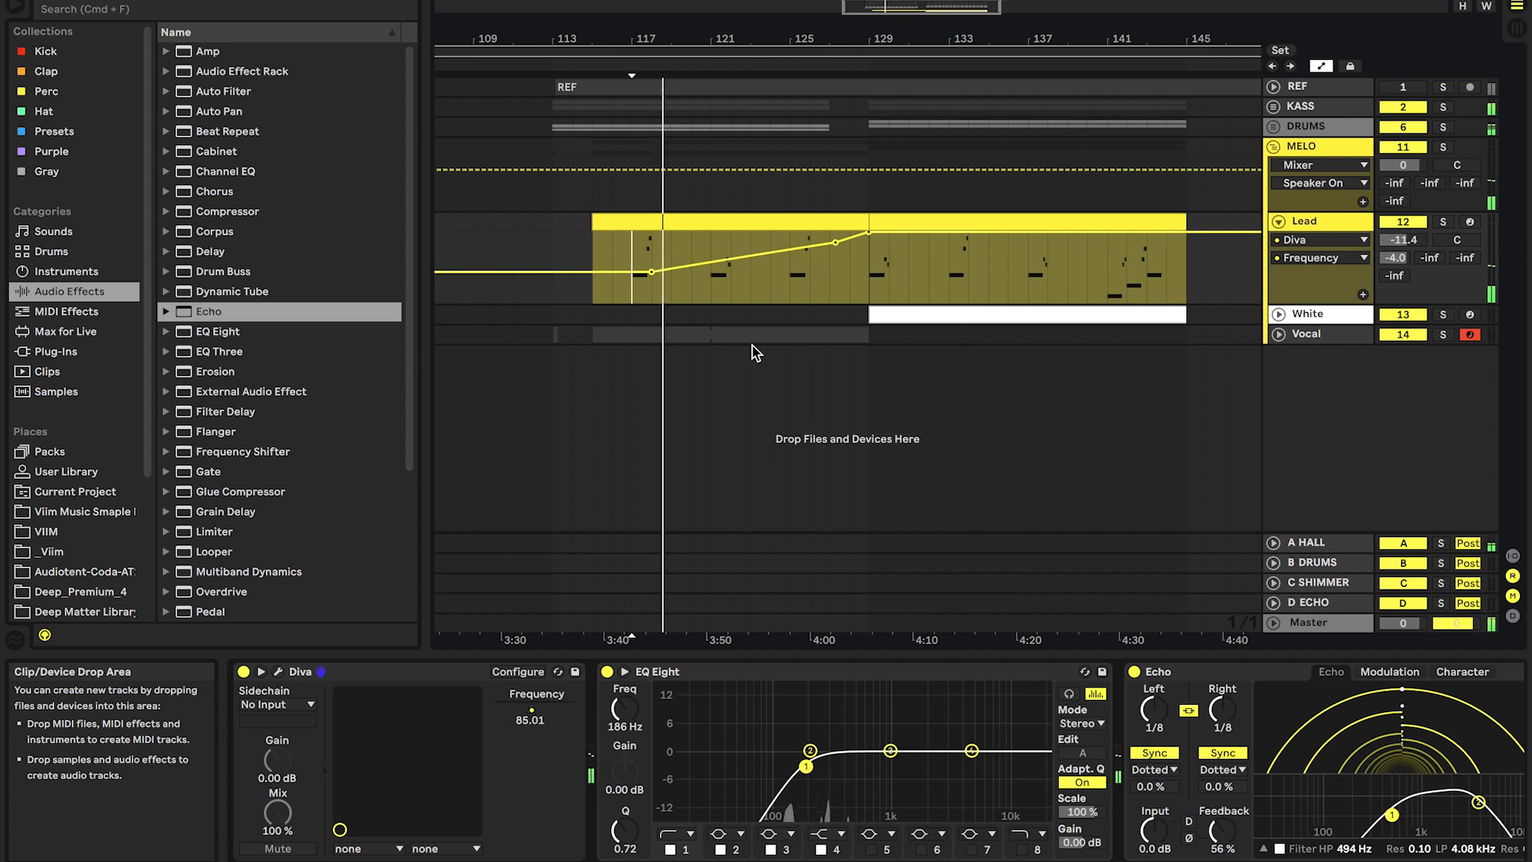
Duplicate the White track and place a MIDI clip on the copy from bar 121 to bar 127.
click(1322, 316)
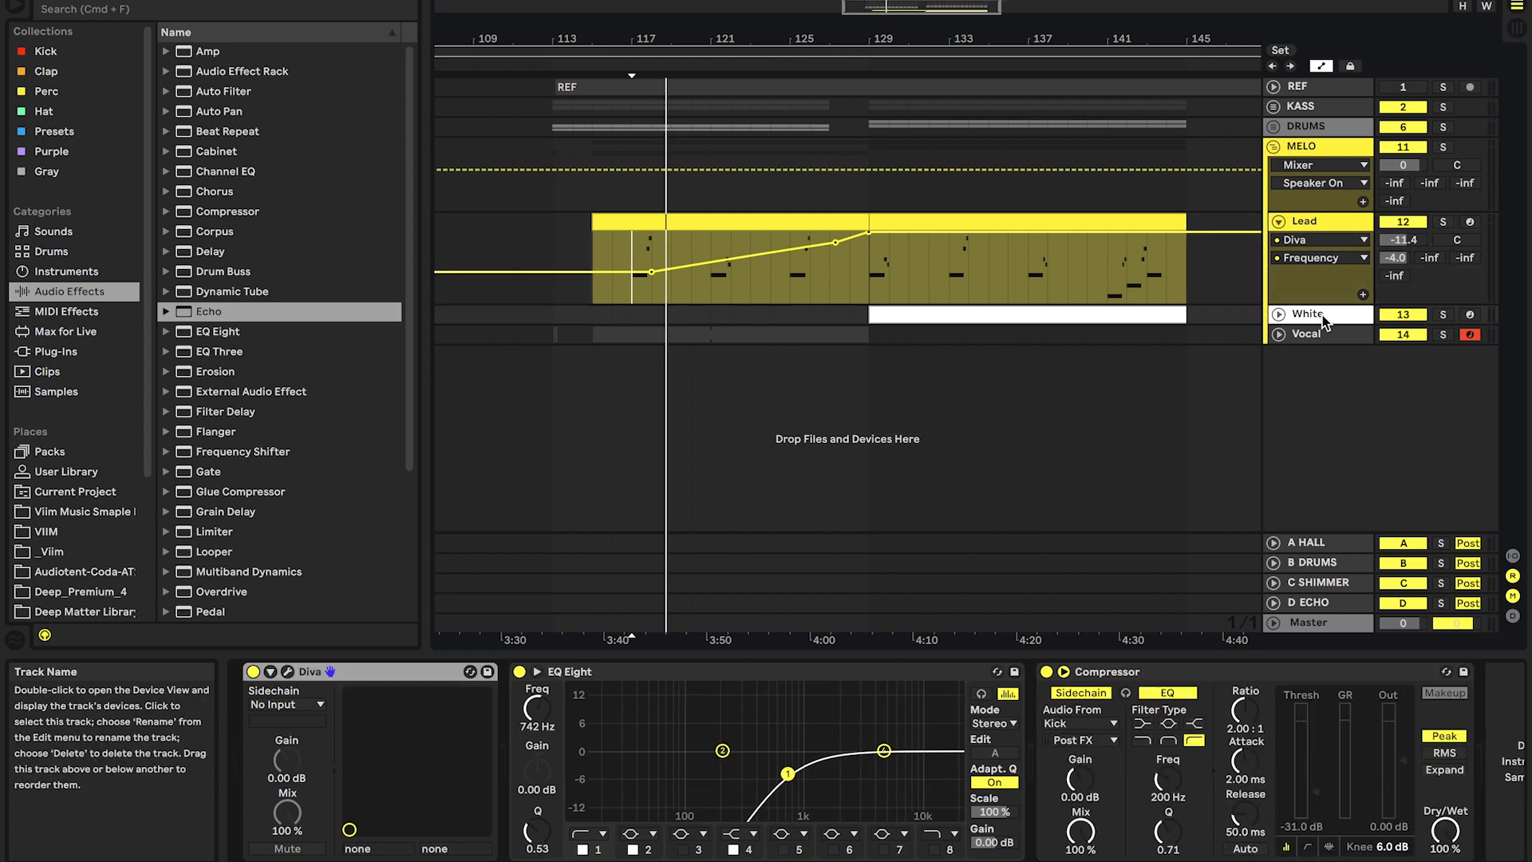
key(super+d)
key(space)
click(790, 335)
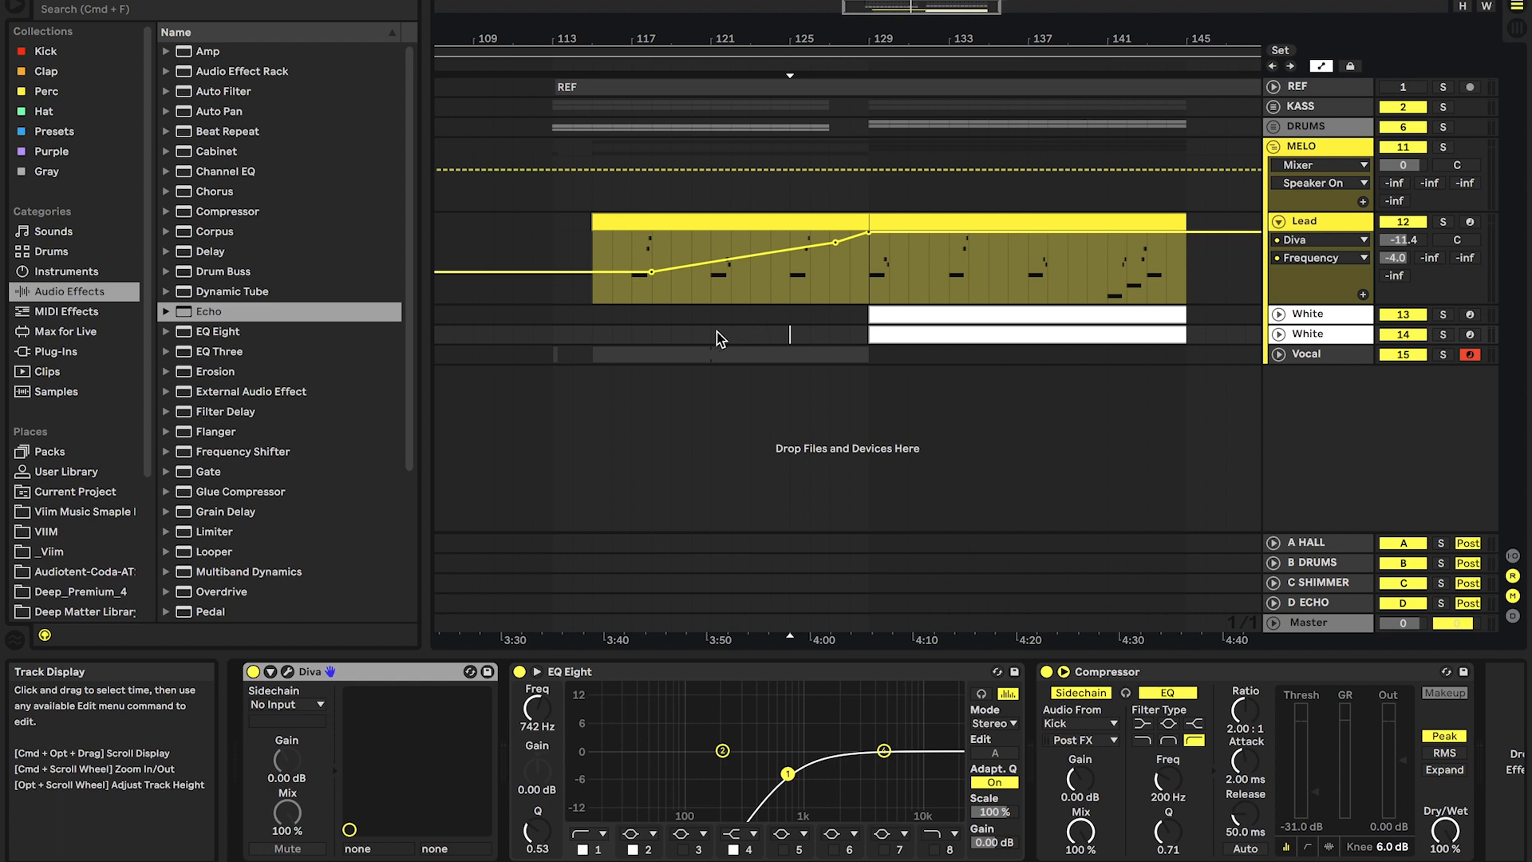
drag(710, 335, 860, 333)
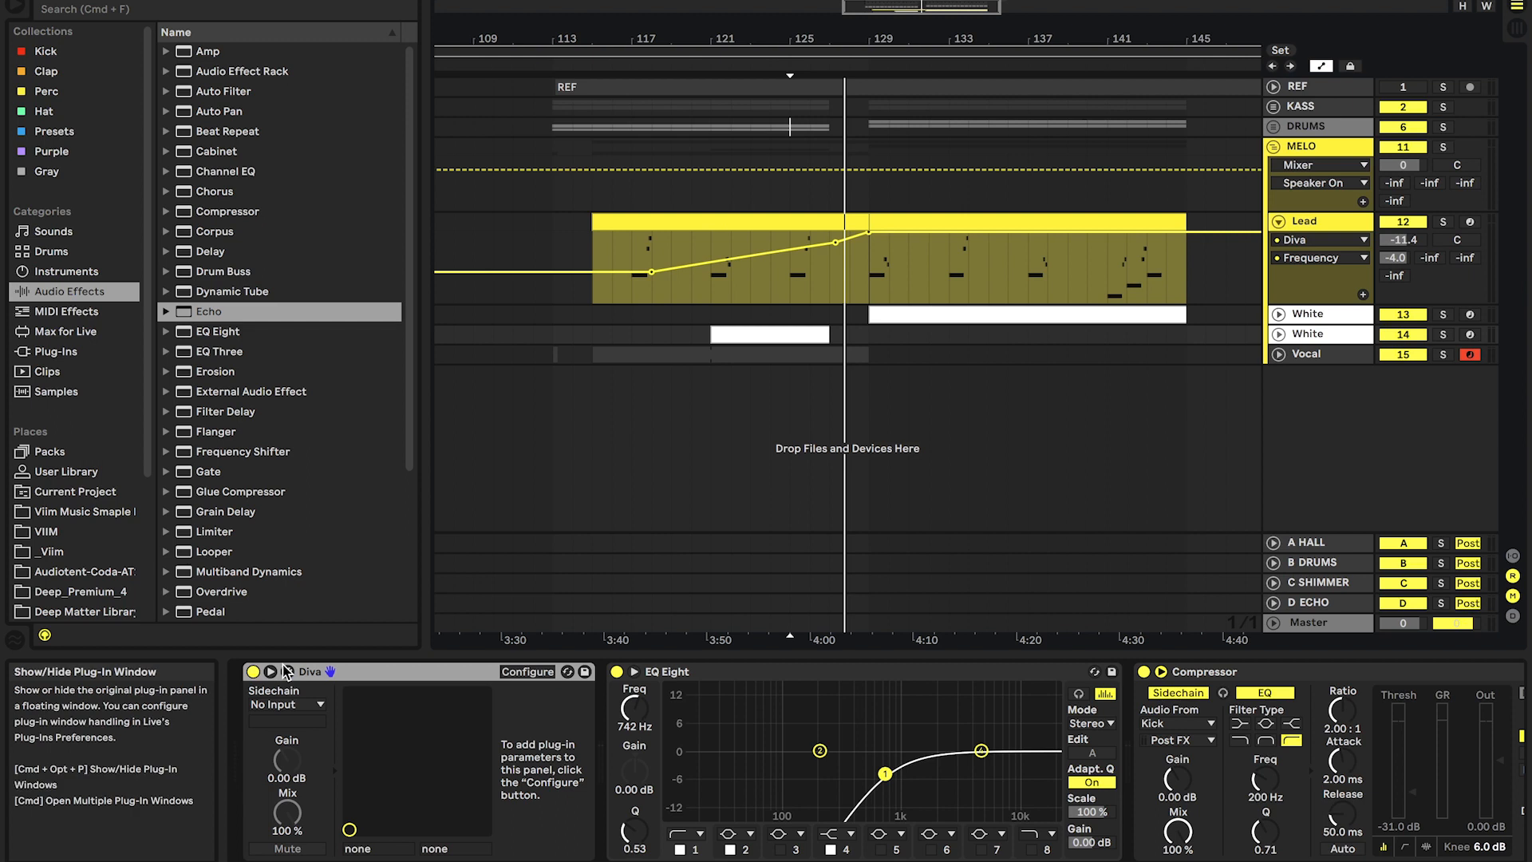
Raise the sustain of envelope 2 to maximum in the duplicated White track's Diva.
click(285, 670)
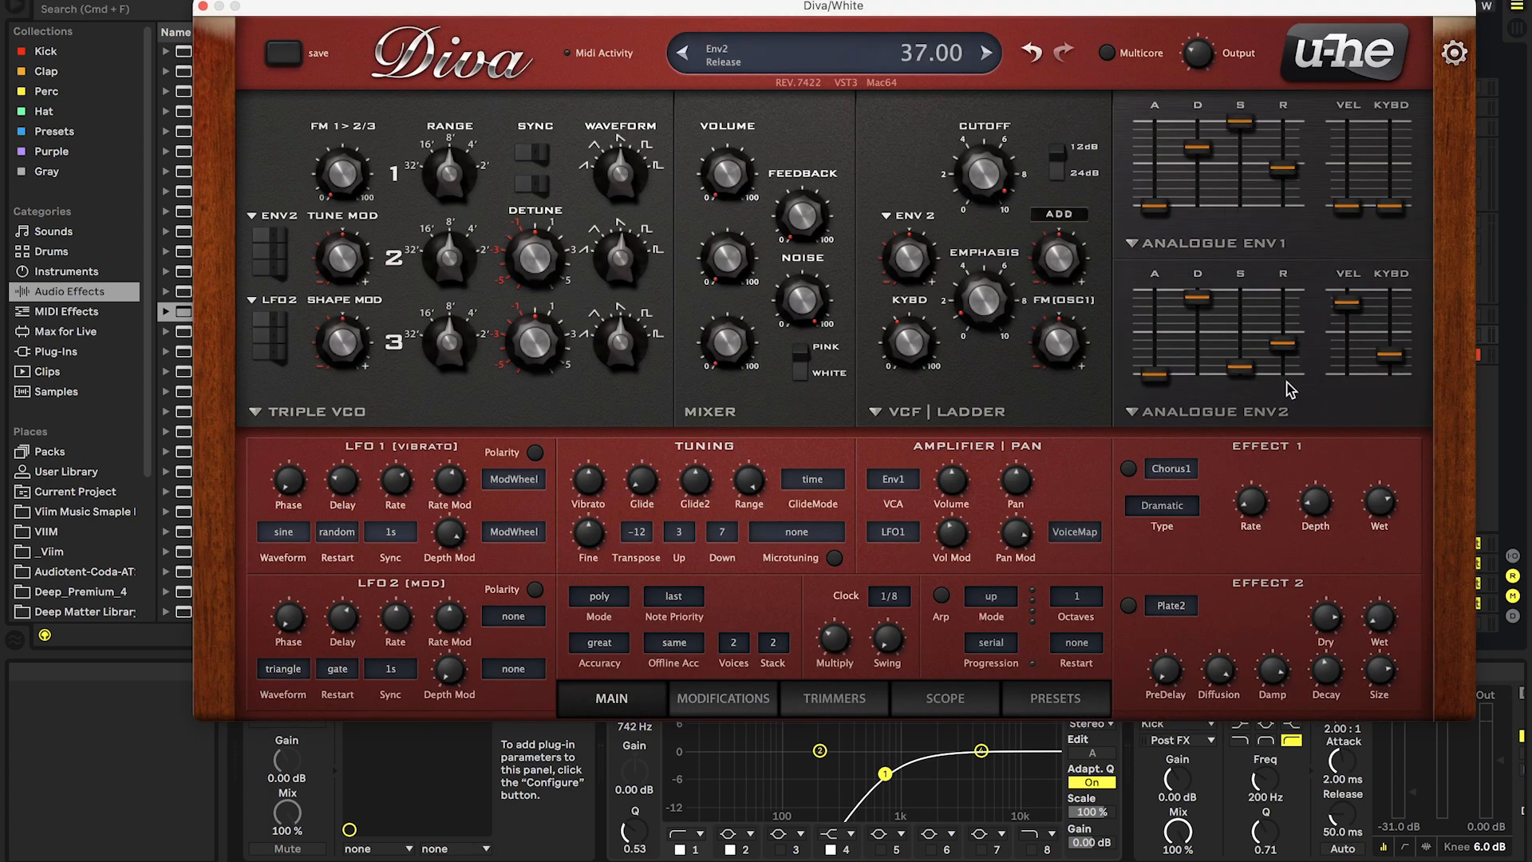
drag(1254, 375, 1242, 25)
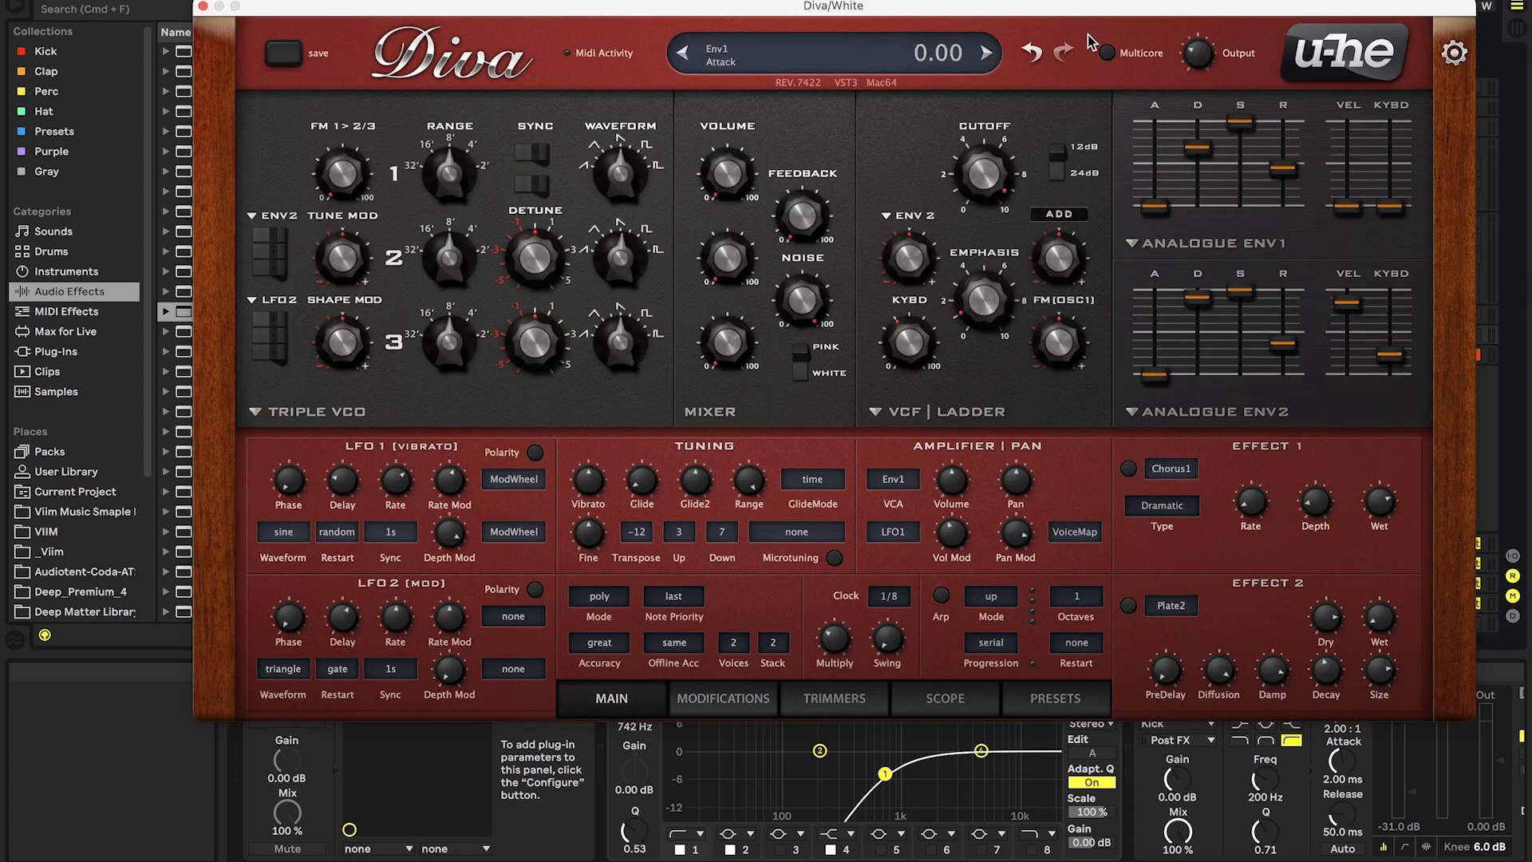
click(202, 8)
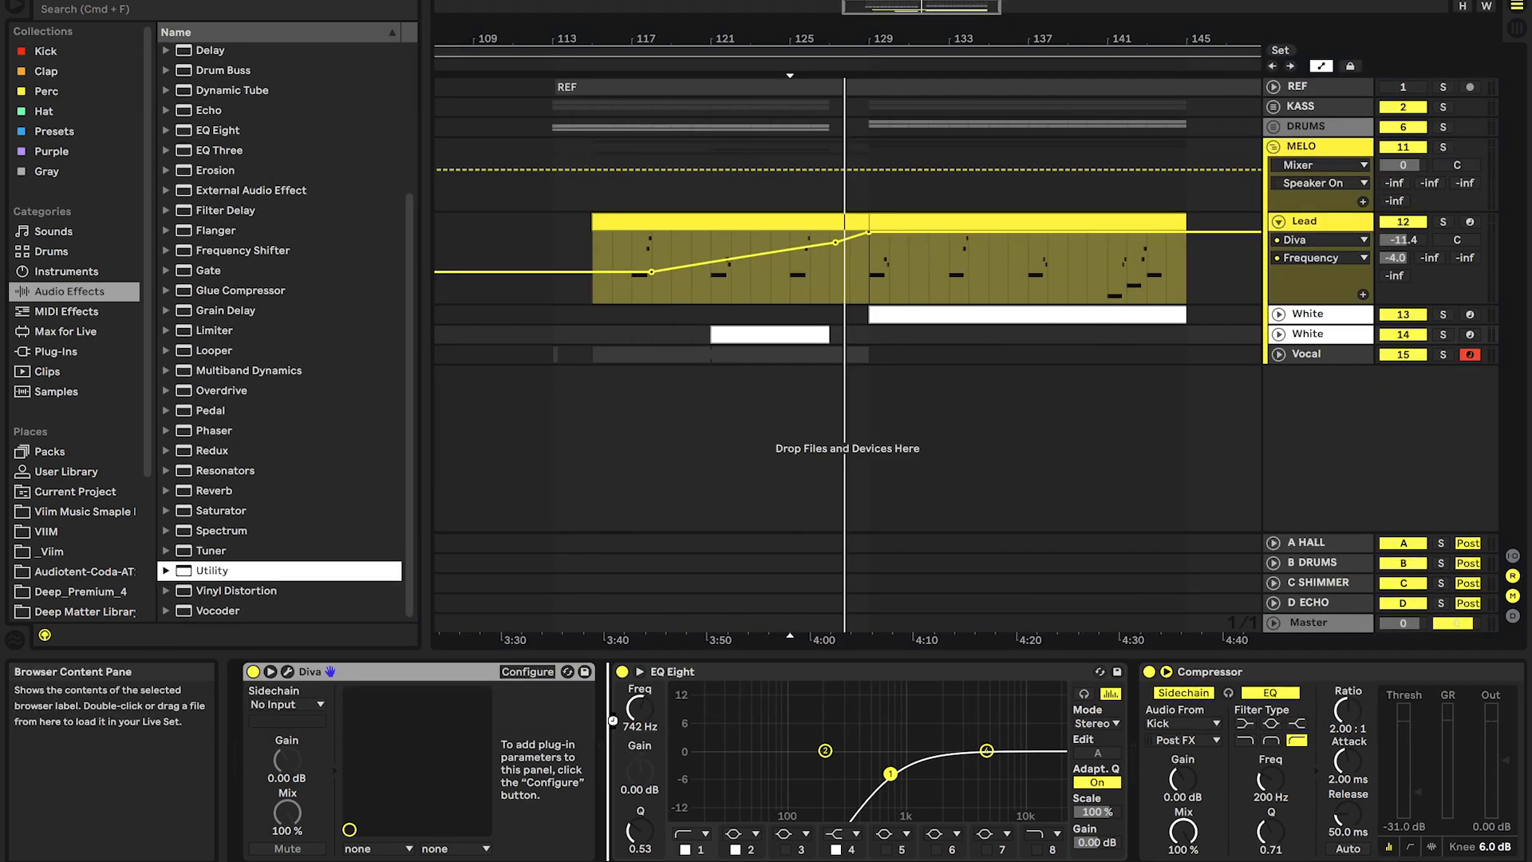
Add a Utility after Diva on the duplicated White track and automate its Gain from -inf at bar 121 to 0 dB at bar 127.
drag(613, 720, 615, 722)
right_click(729, 741)
click(756, 750)
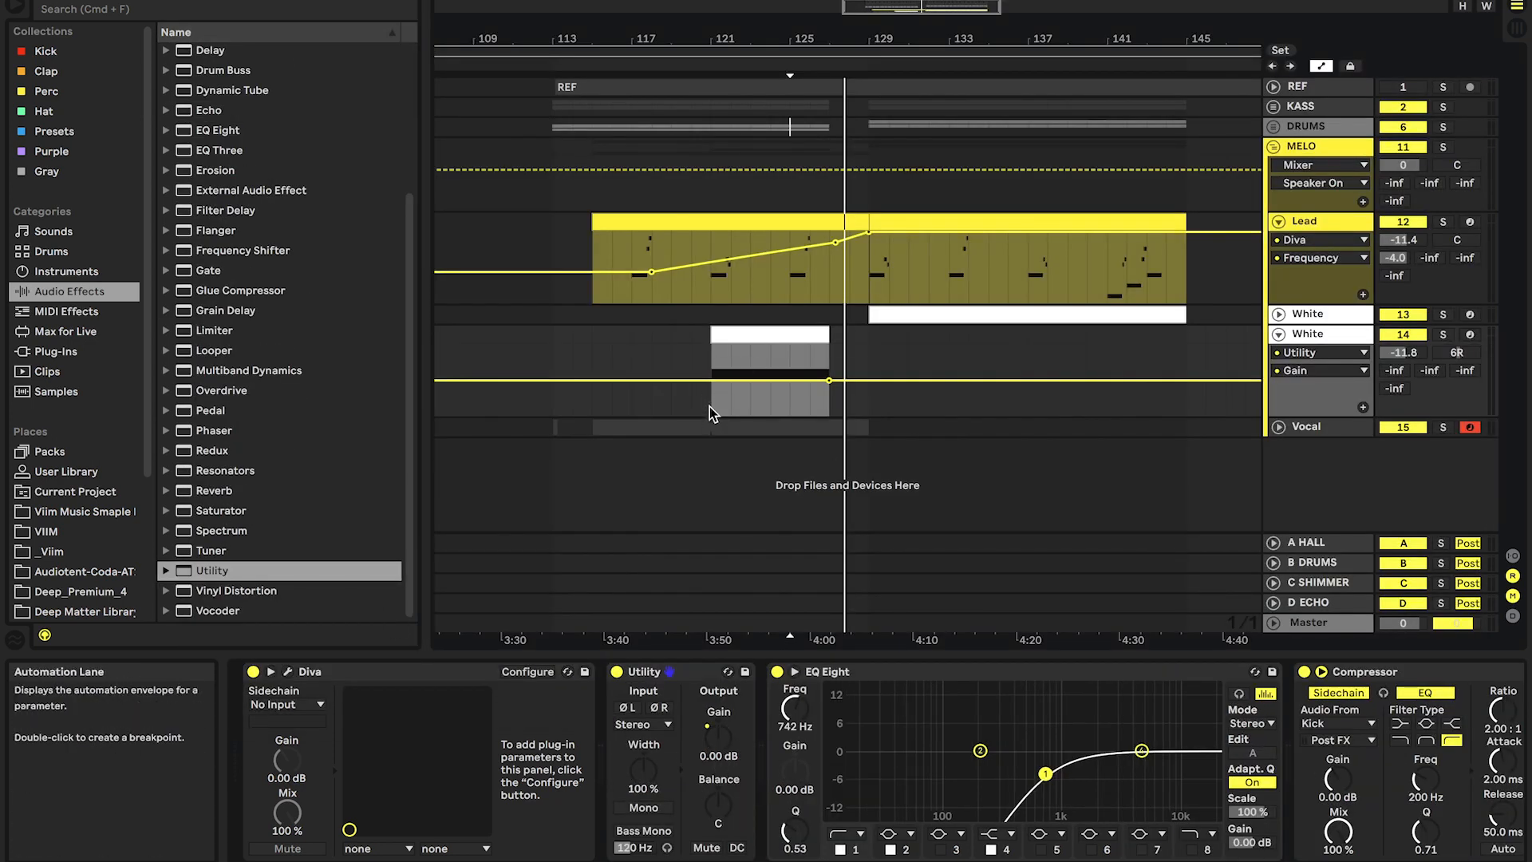
drag(712, 381, 711, 414)
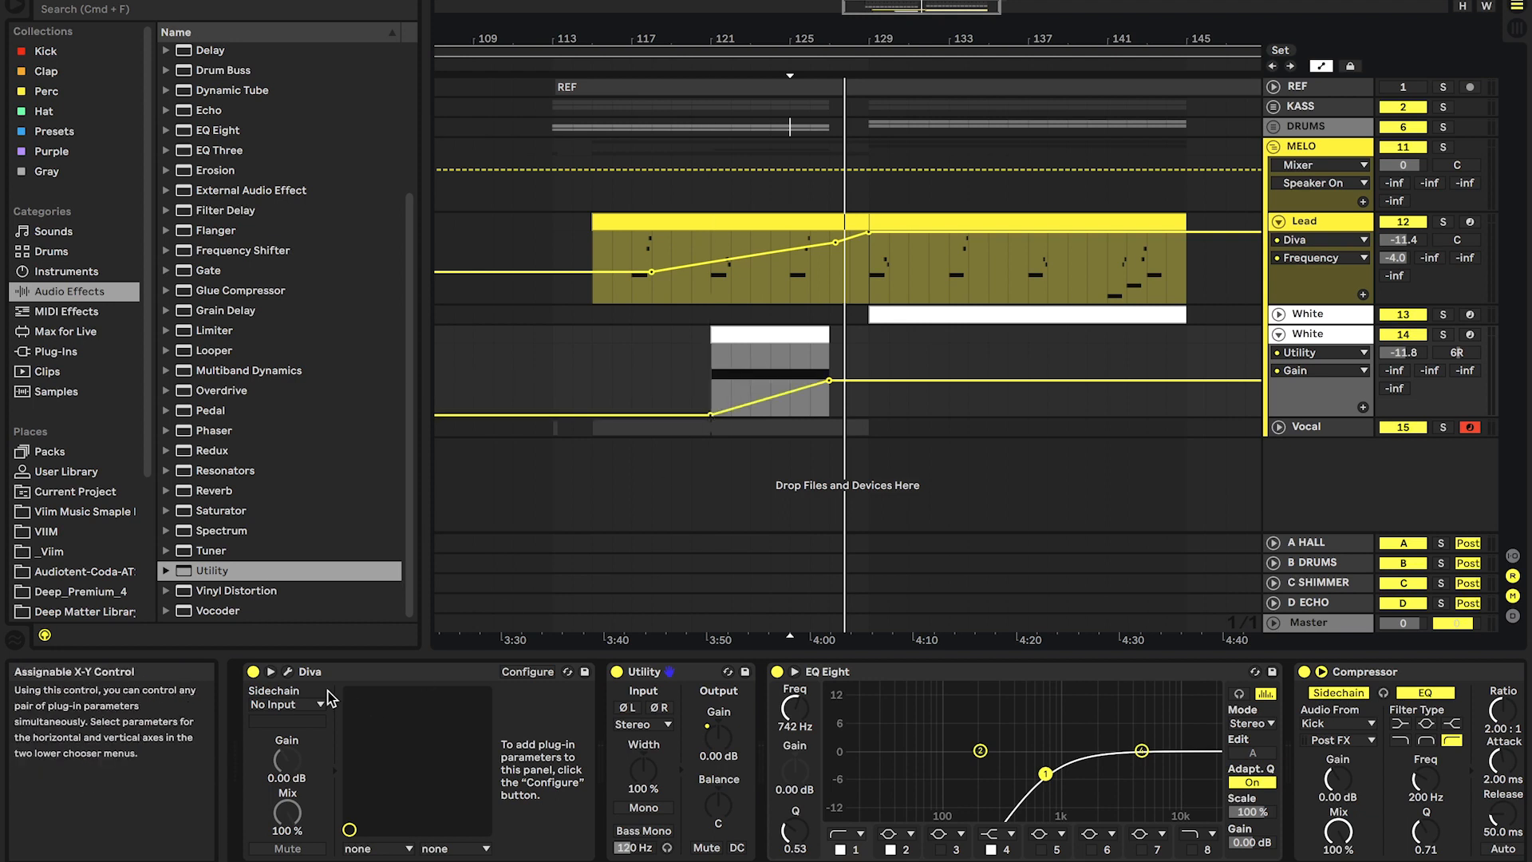
Centre the duplicated White track's panning and play its gain rise from bar 121.
click(288, 671)
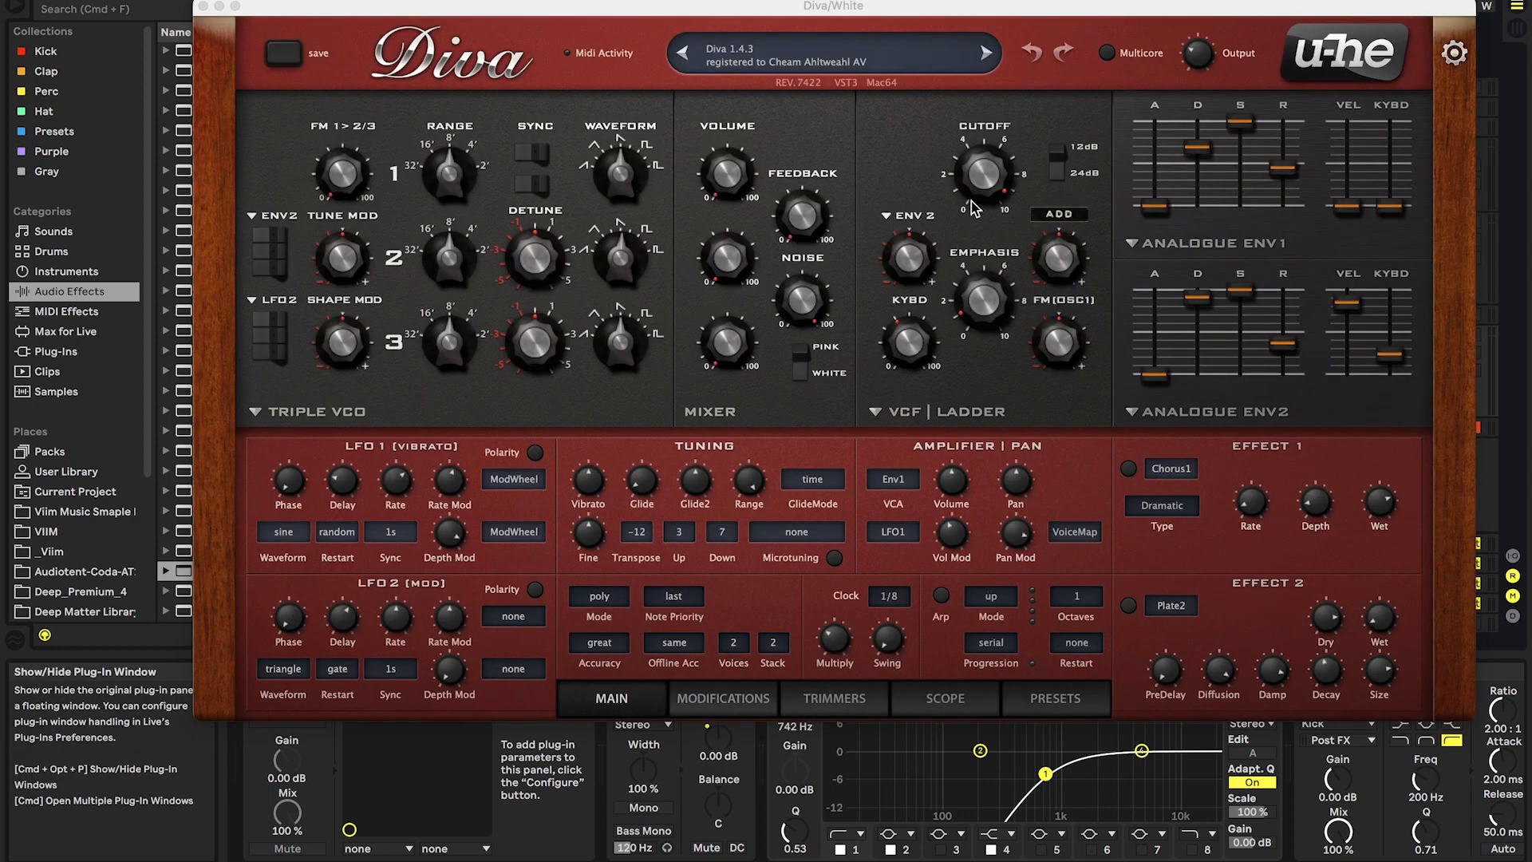
key(super+alt+p)
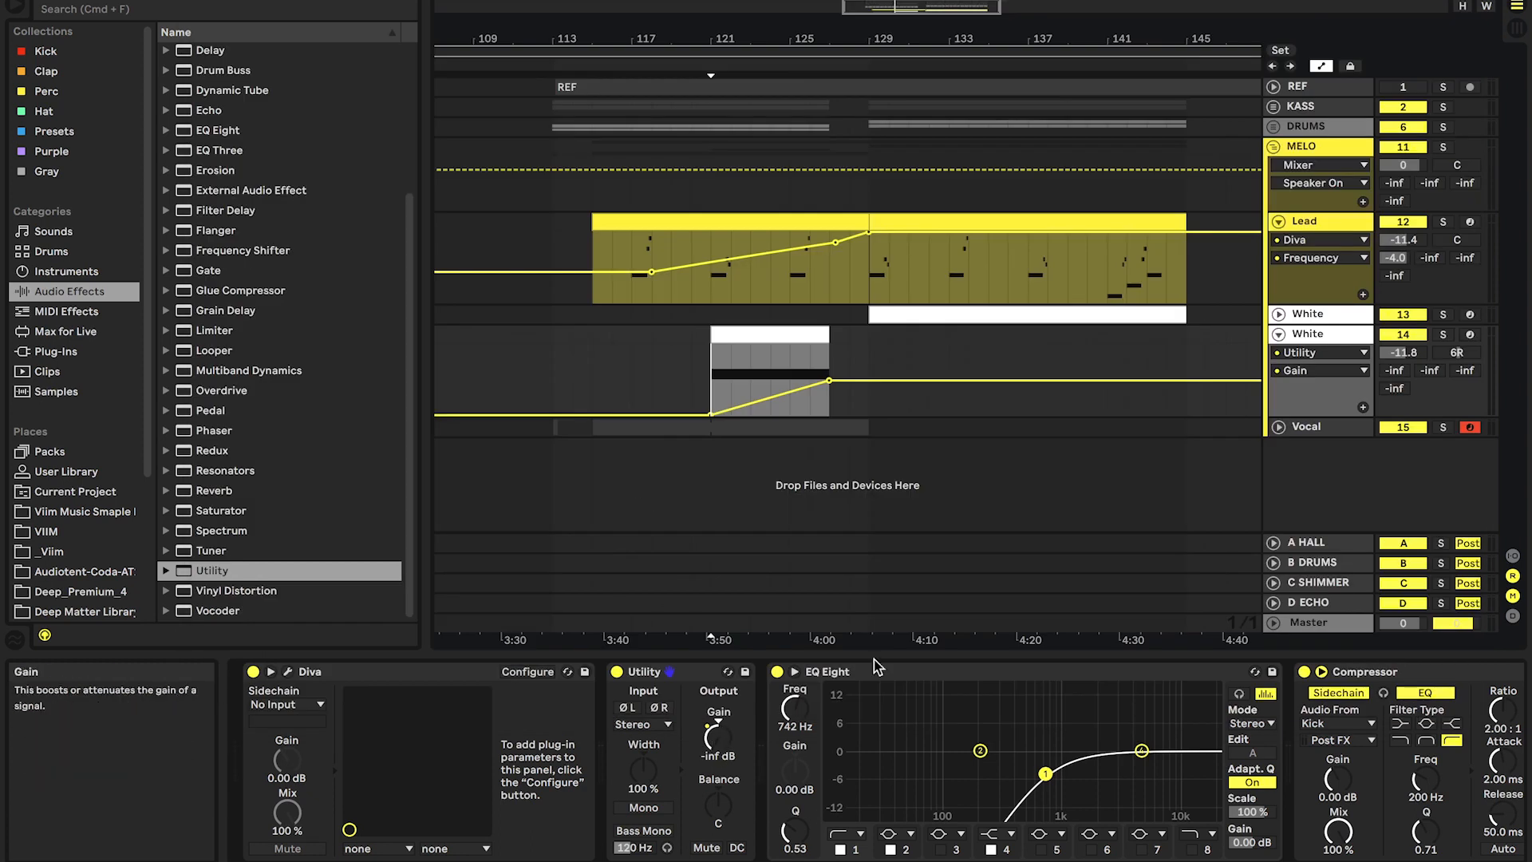
click(1456, 352)
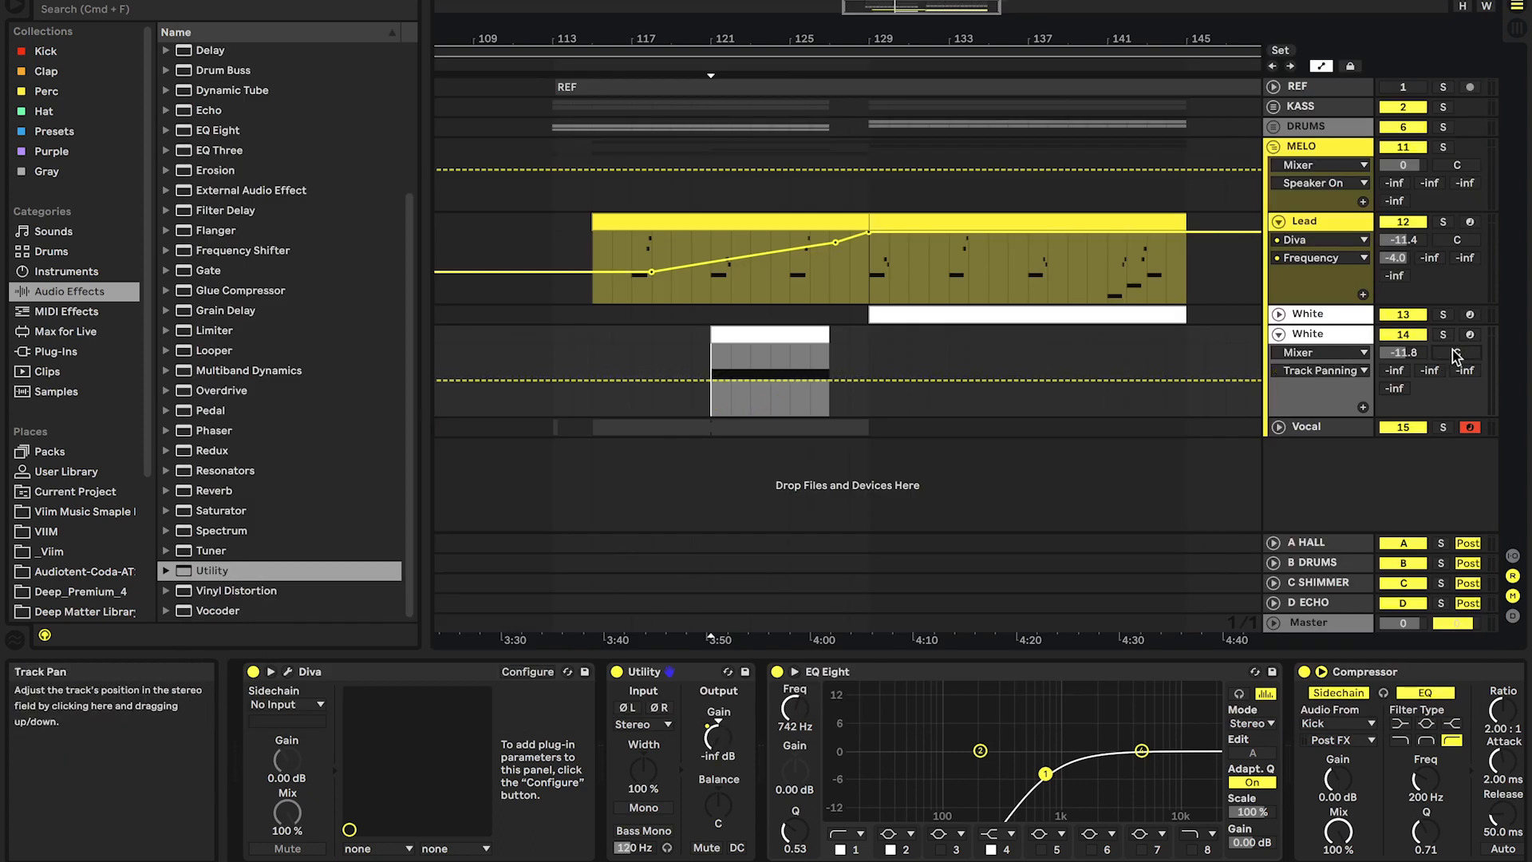
key(space)
scroll(759, 372, up, 4)
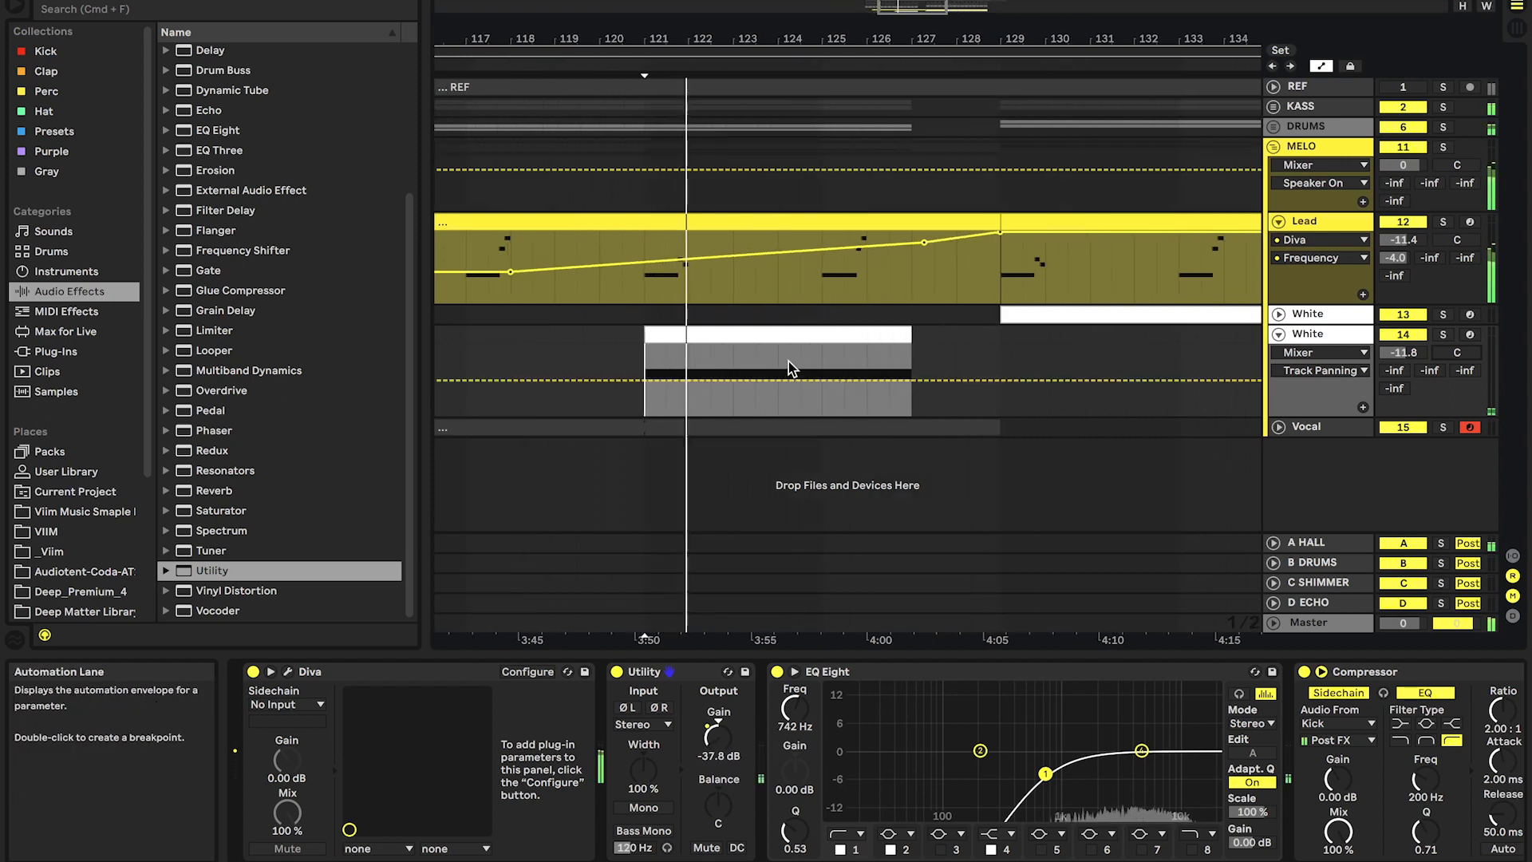
scroll(788, 360, down, 3)
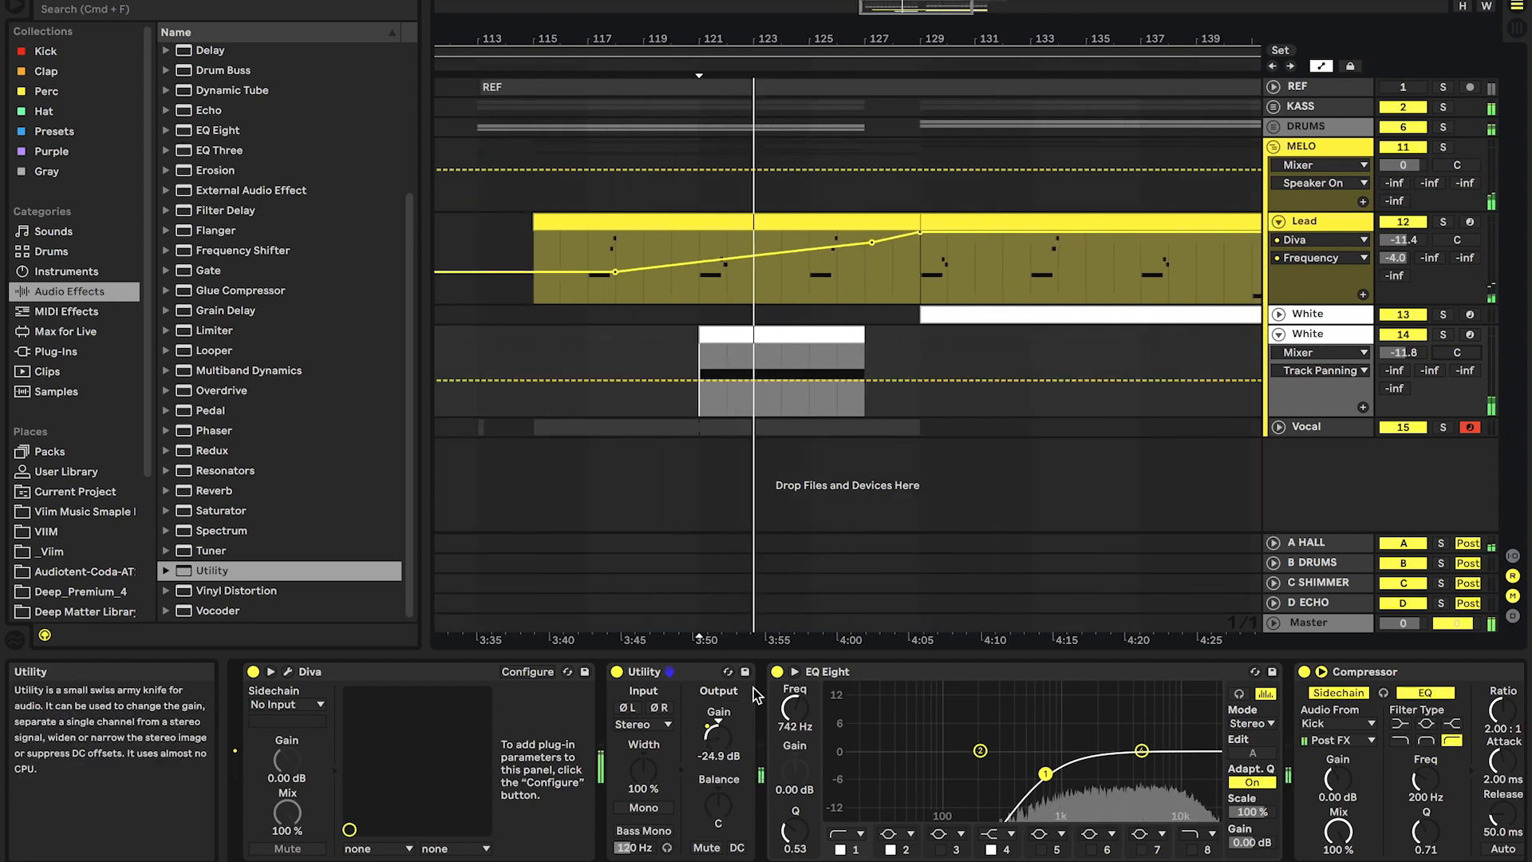
click(716, 728)
scroll(838, 353, up, 2)
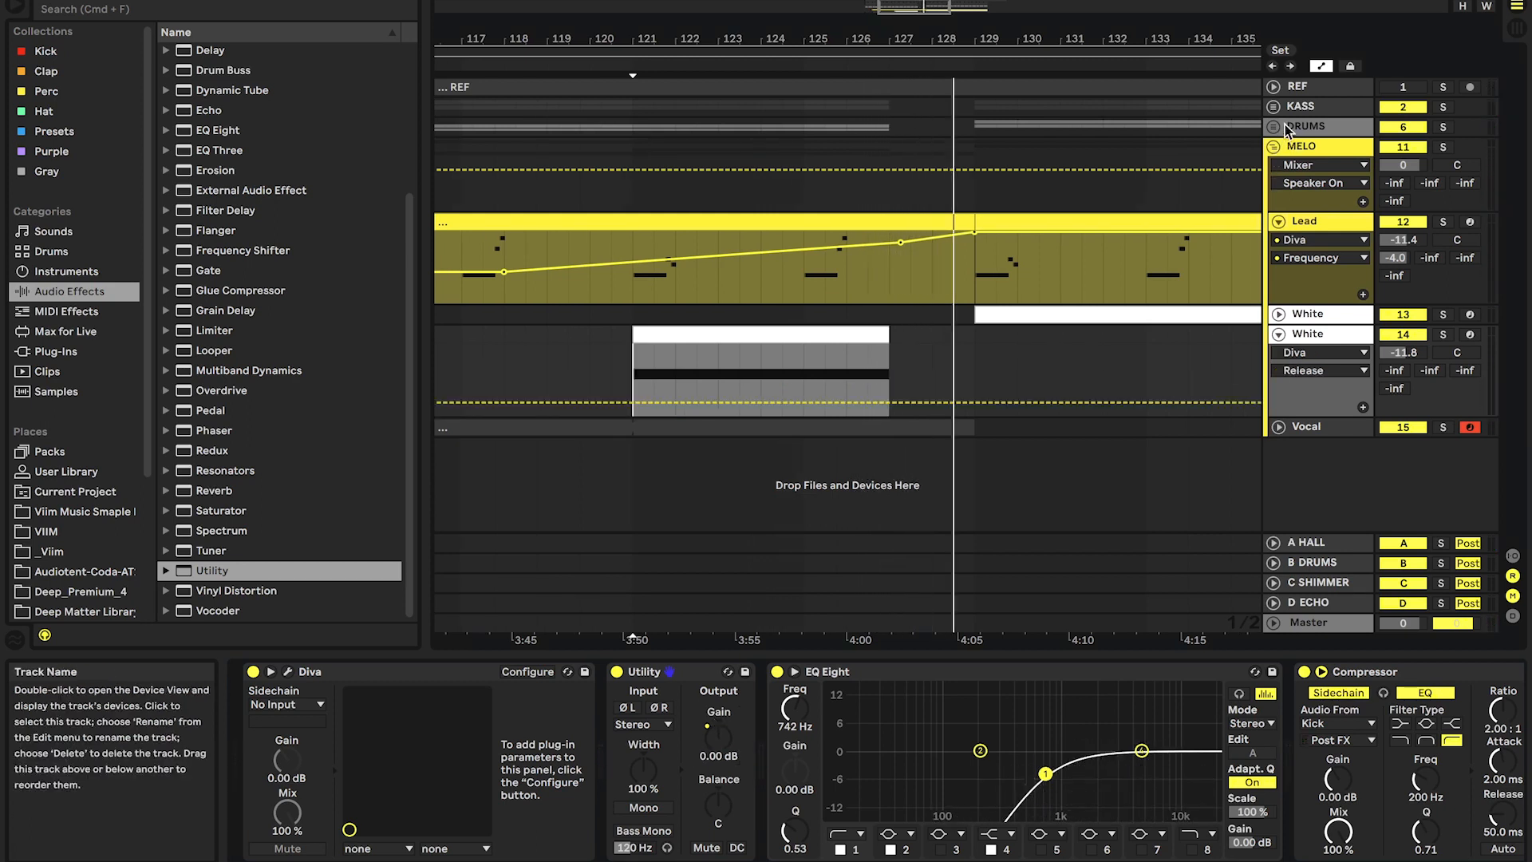
Add an Auto Filter to the KASS group, set to high-pass at 26.0 Hz with 0.0 % resonance.
click(1273, 106)
click(1316, 112)
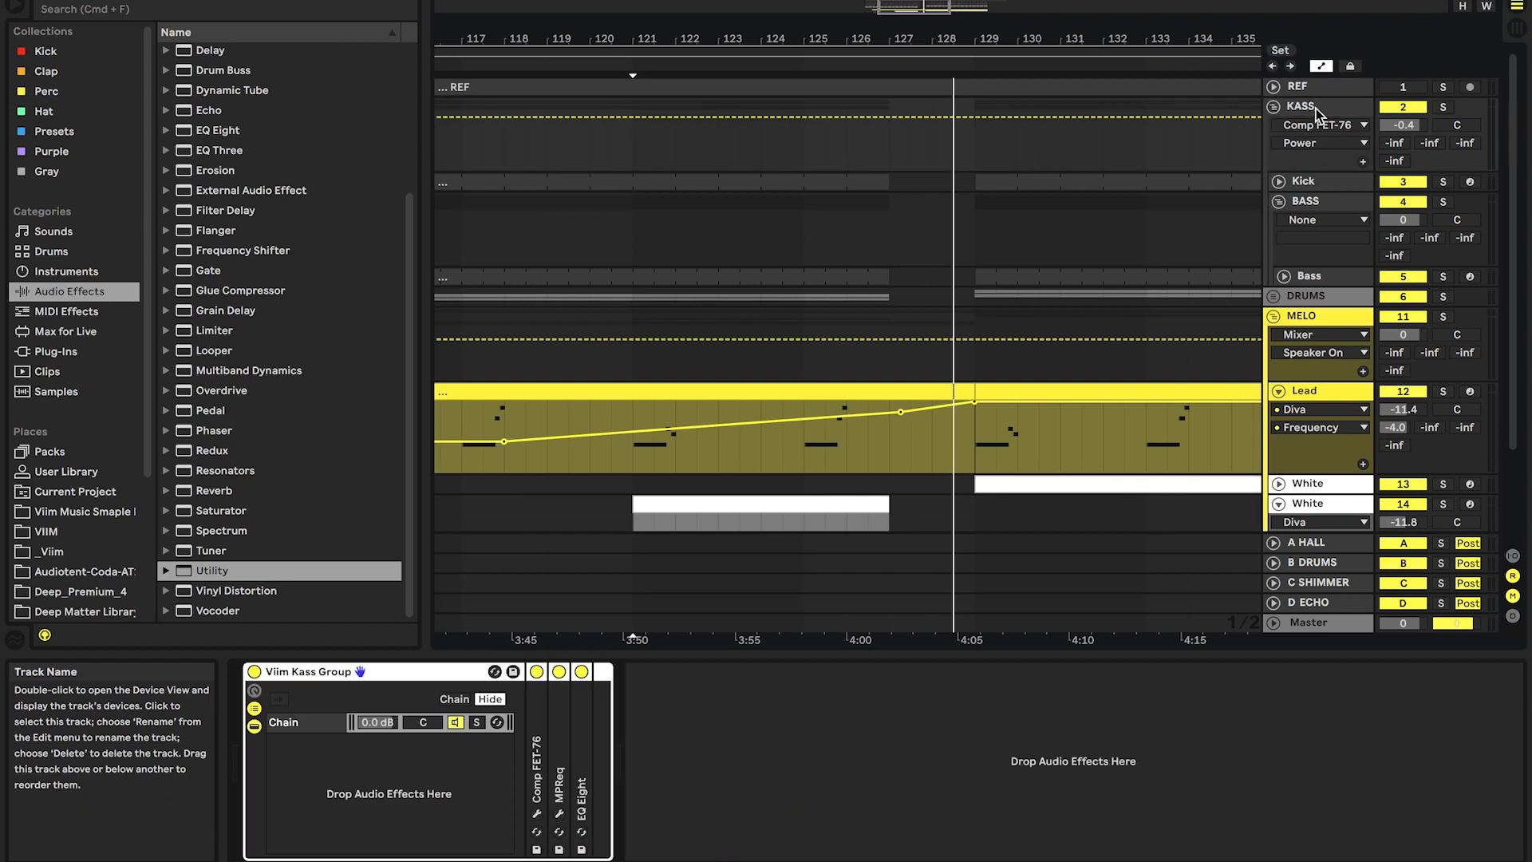
scroll(308, 154, up, 5)
mouse_move(227, 91)
mouse_down()
mouse_move(653, 361)
mouse_move(704, 728)
mouse_up()
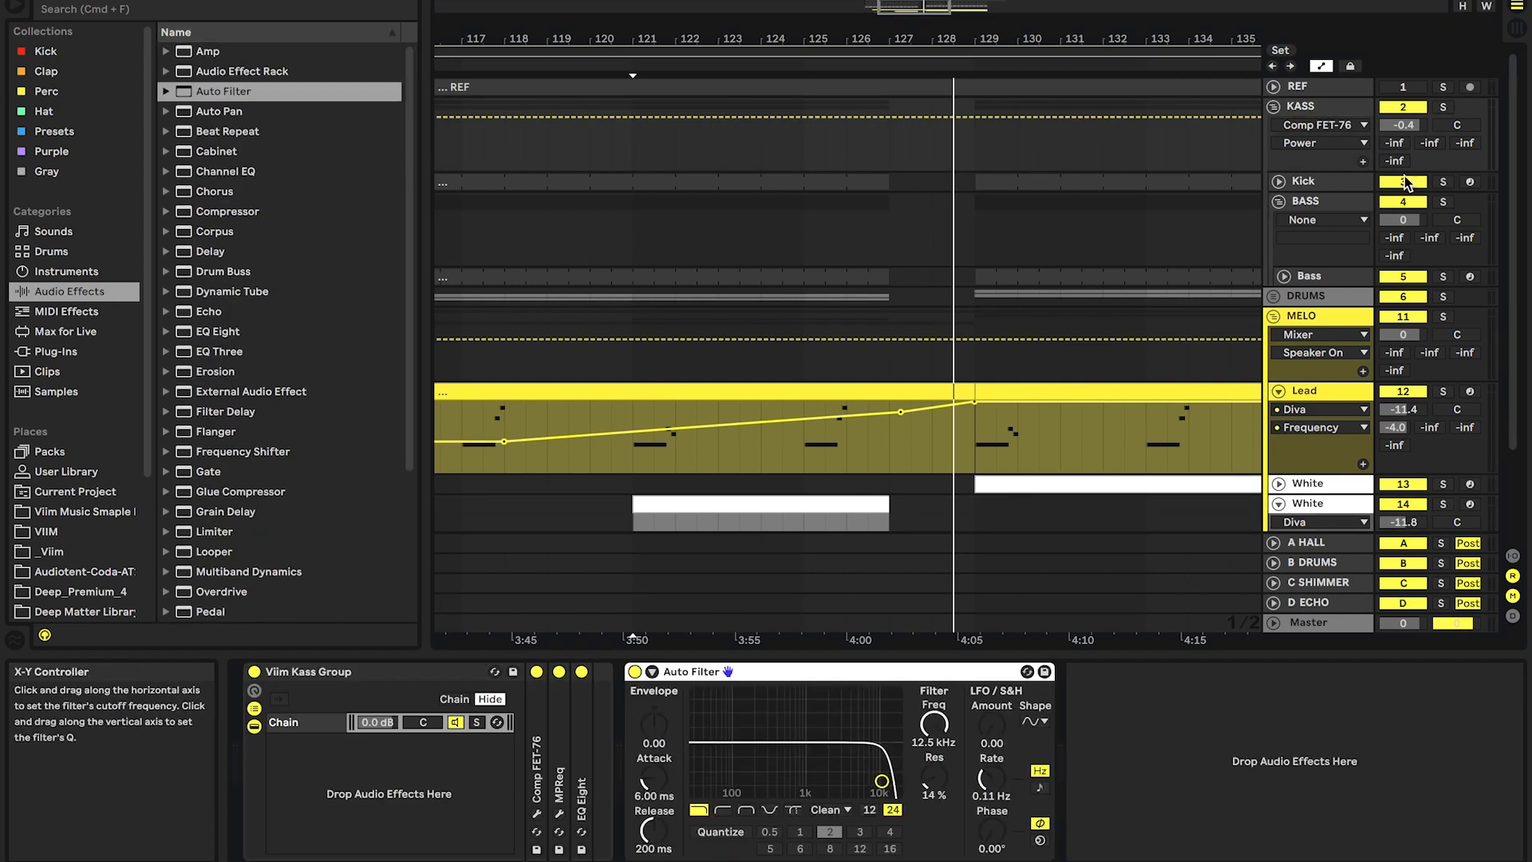
click(722, 811)
drag(933, 722, 943, 789)
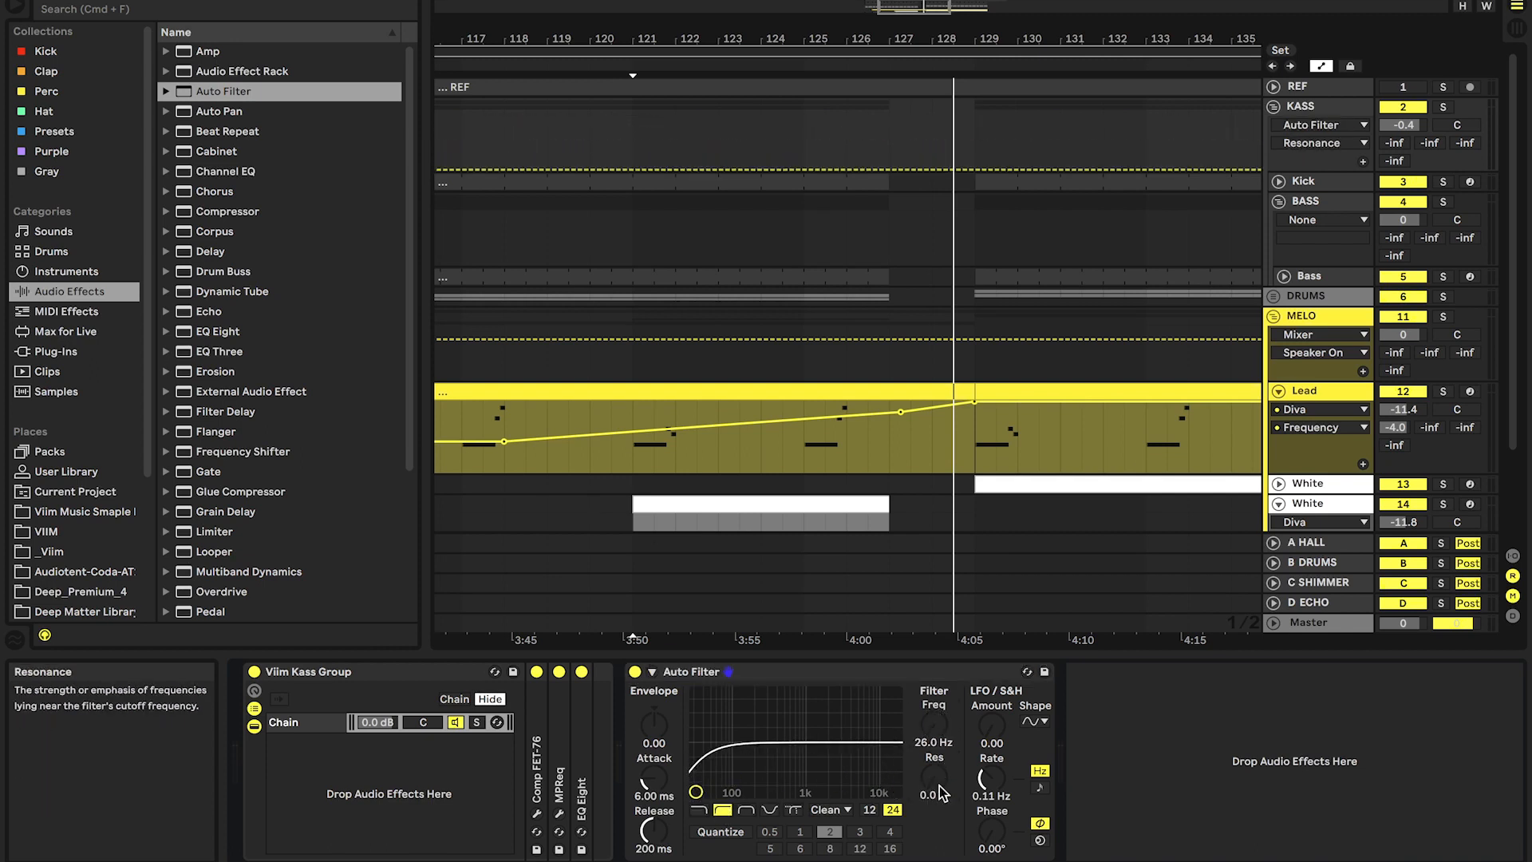
Show the Auto Filter's Frequency automation on KASS and draw a rise from bar 121 to about 1.60 kHz at bar 127.
right_click(935, 732)
click(967, 741)
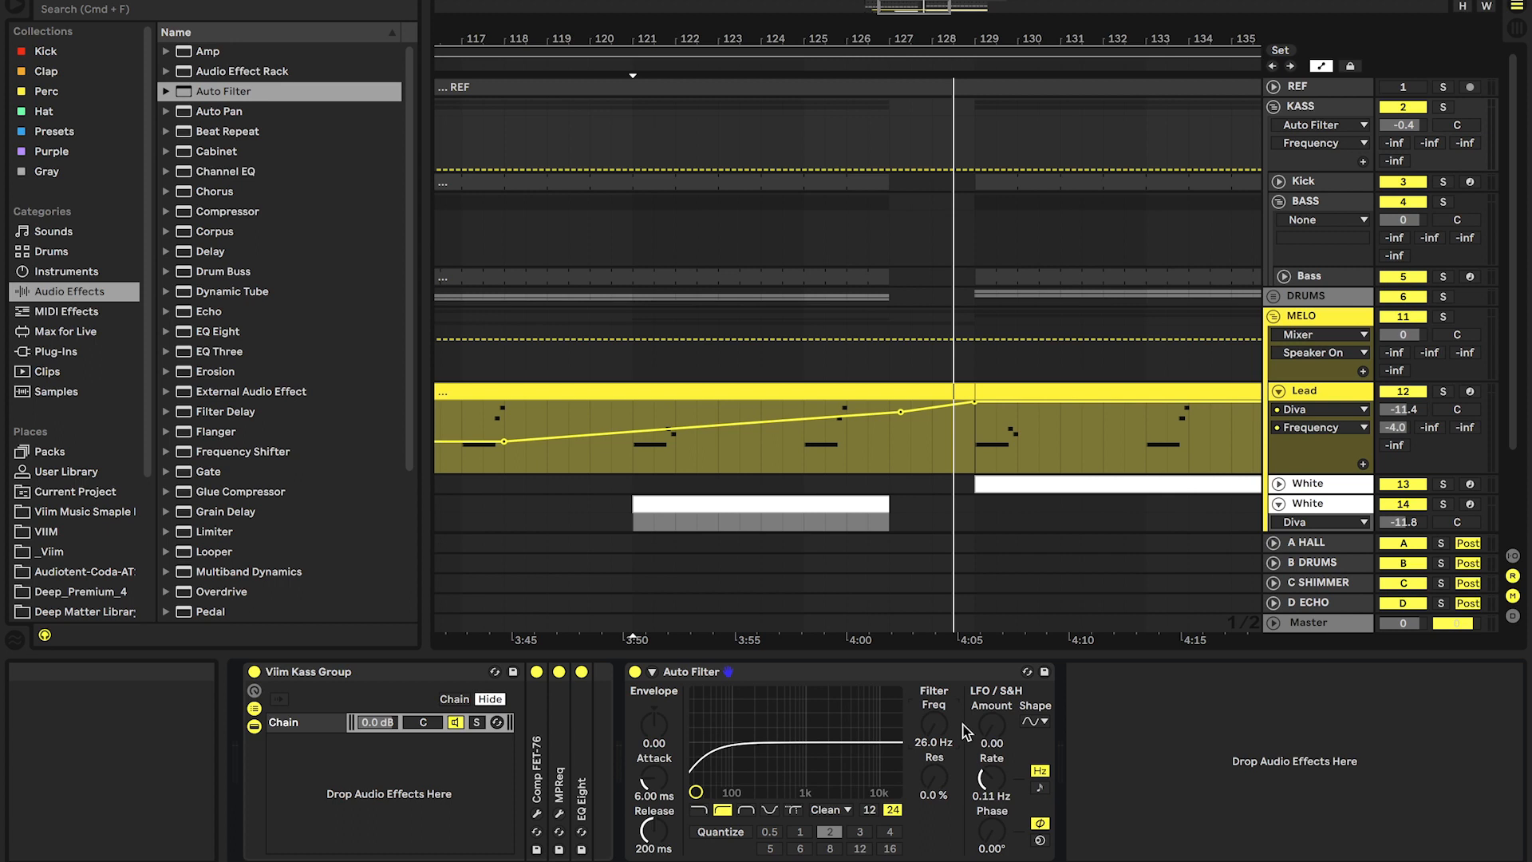
click(630, 169)
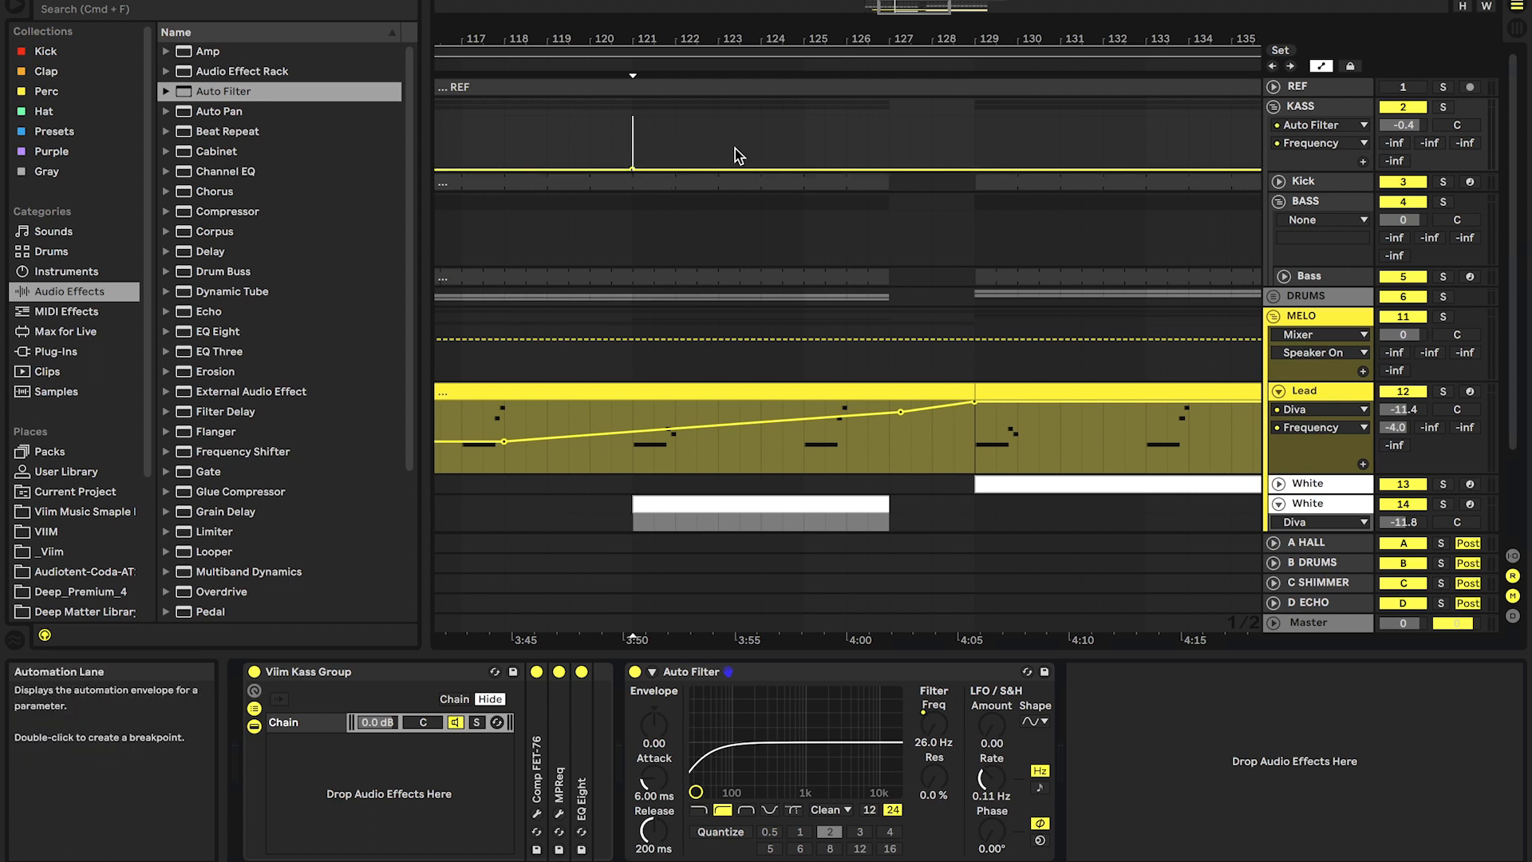
drag(884, 166, 889, 137)
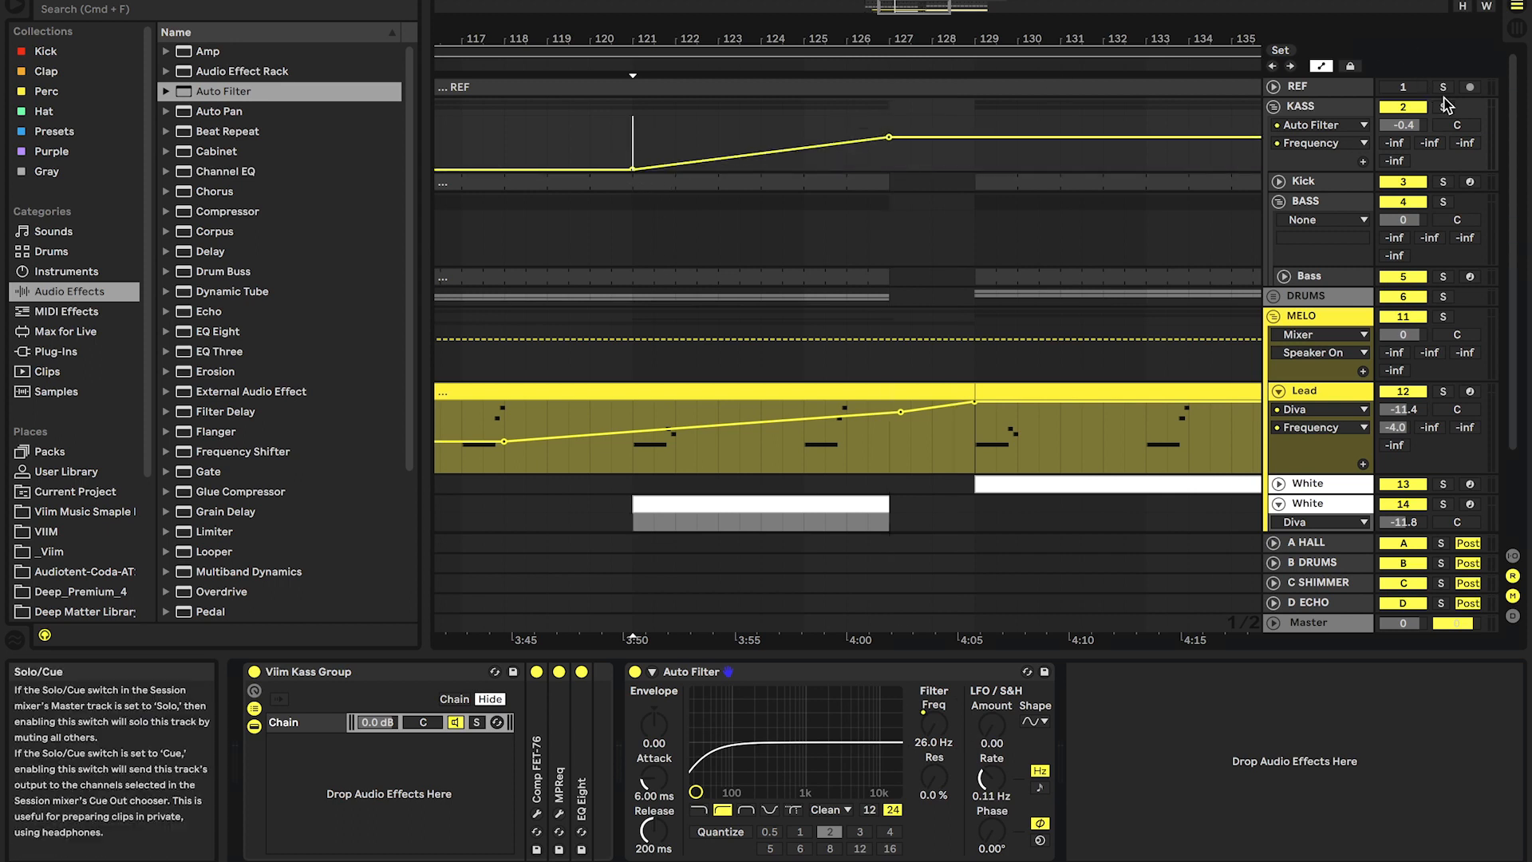
While playing KASS, return its filter automation to minimum at bar 129, curve the rise and lower the bar 127 peak to about 938 Hz.
key(space)
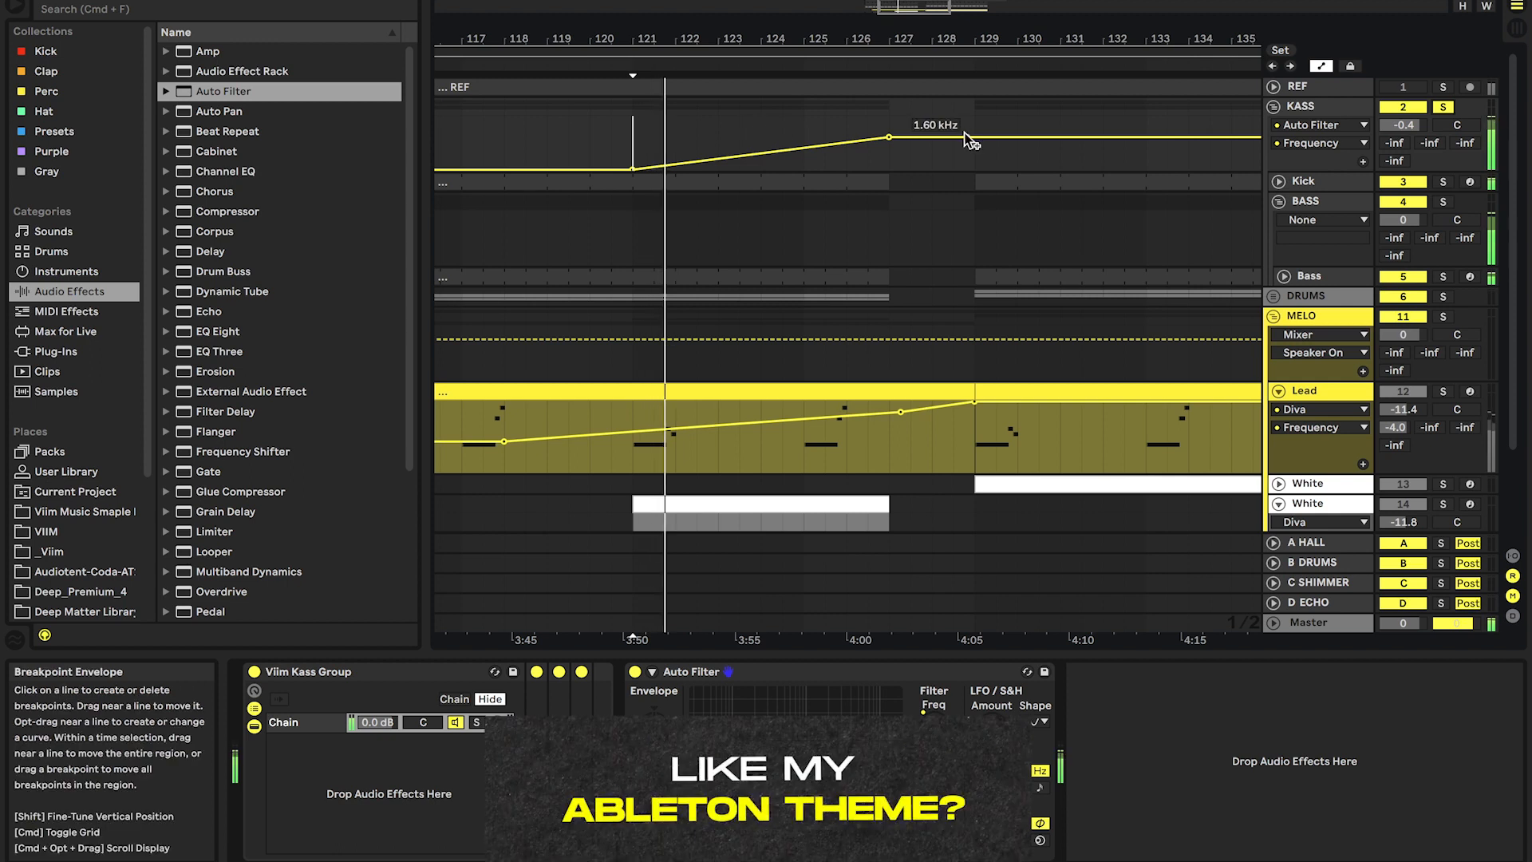
drag(973, 142, 973, 169)
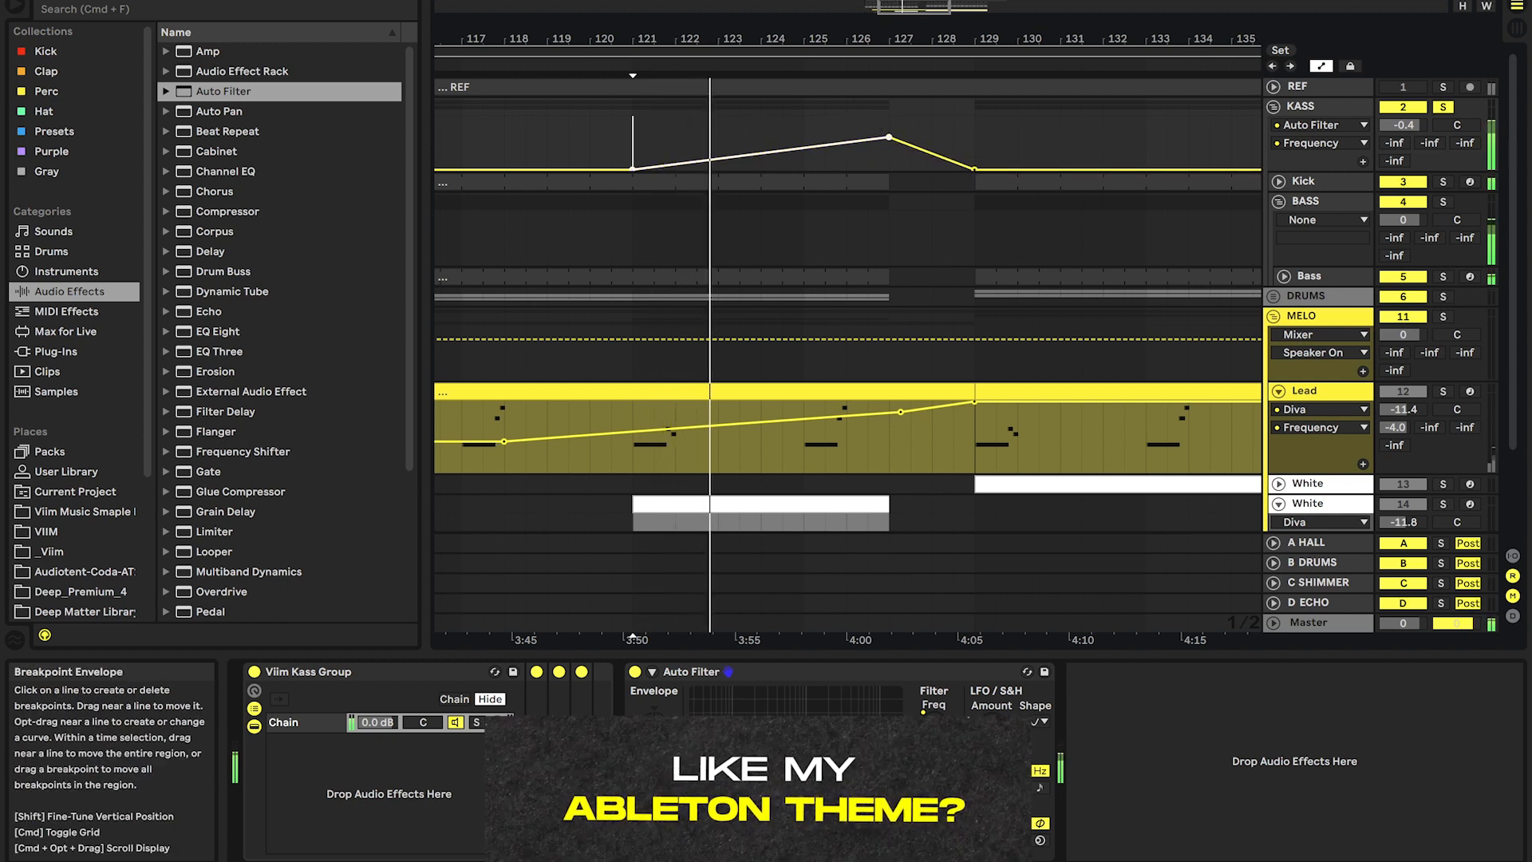
drag(878, 145, 870, 149)
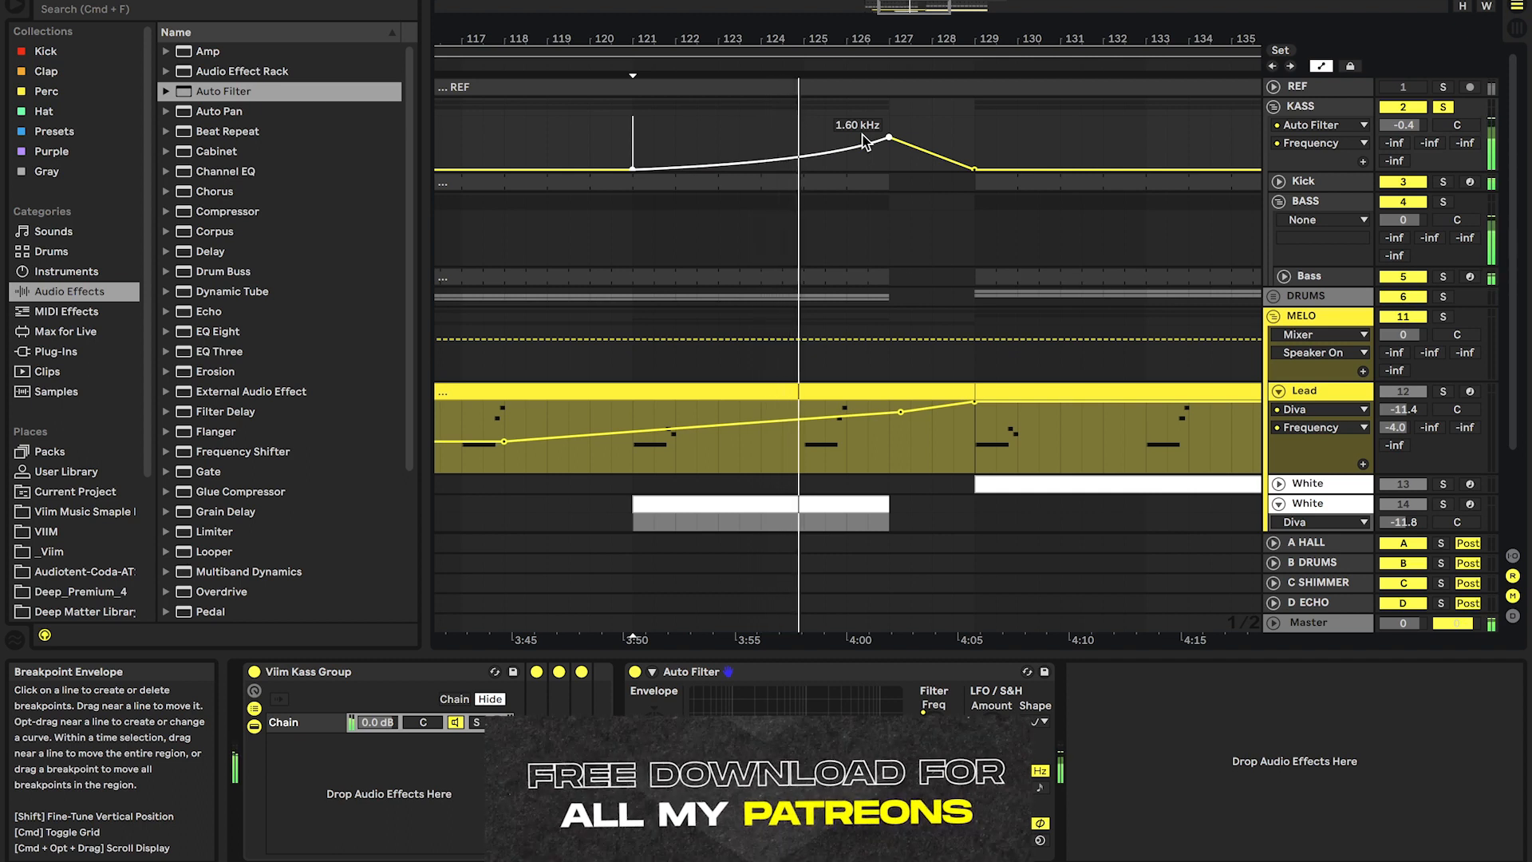
drag(888, 135, 890, 142)
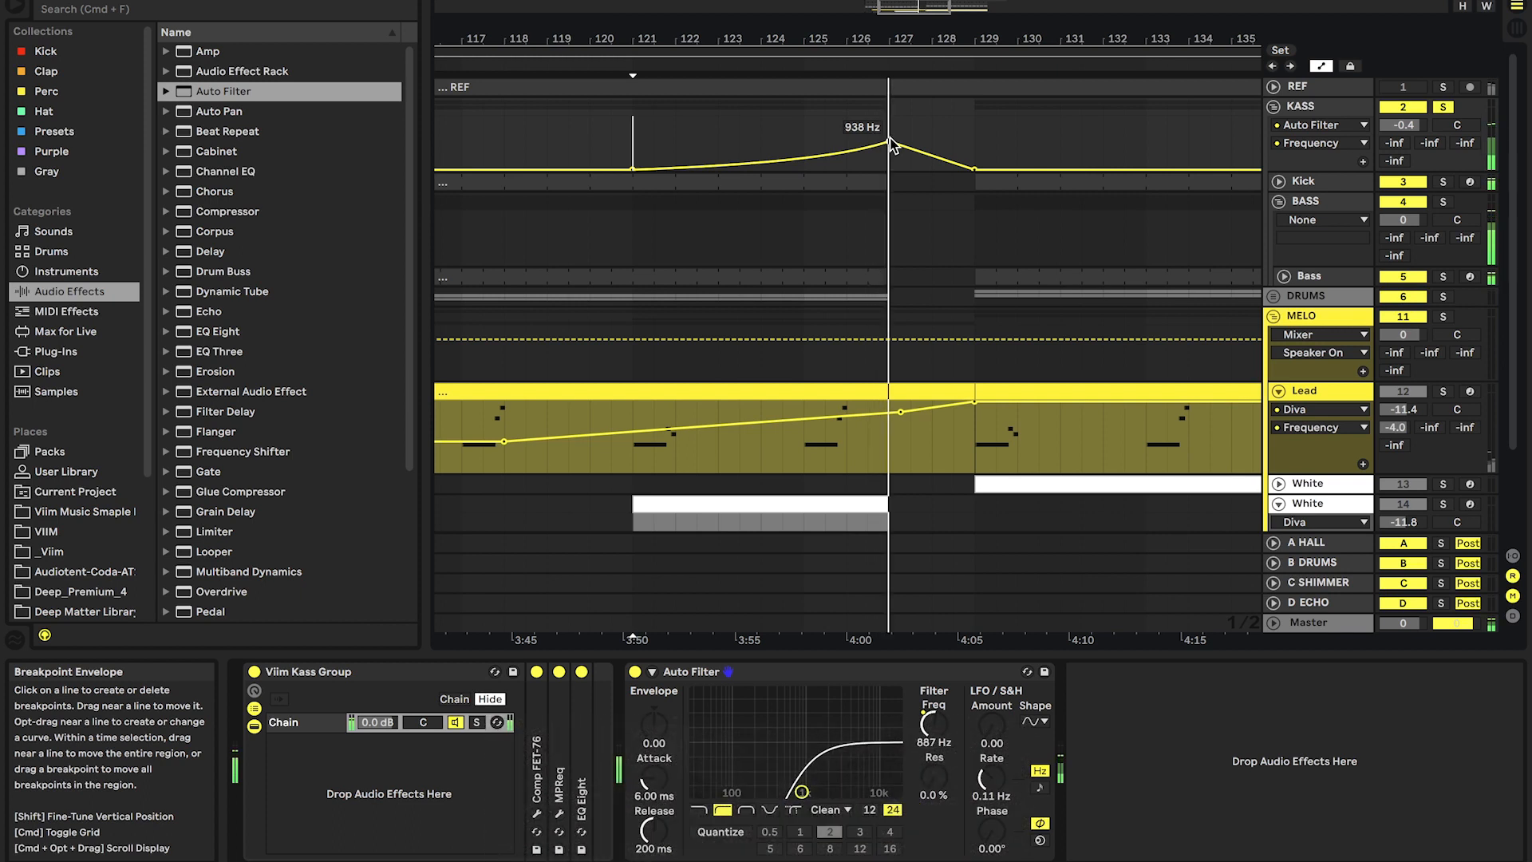
Add a Delay after the Sidechain compressor on the Bass track.
click(1316, 274)
click(263, 311)
scroll(263, 303, down, 5)
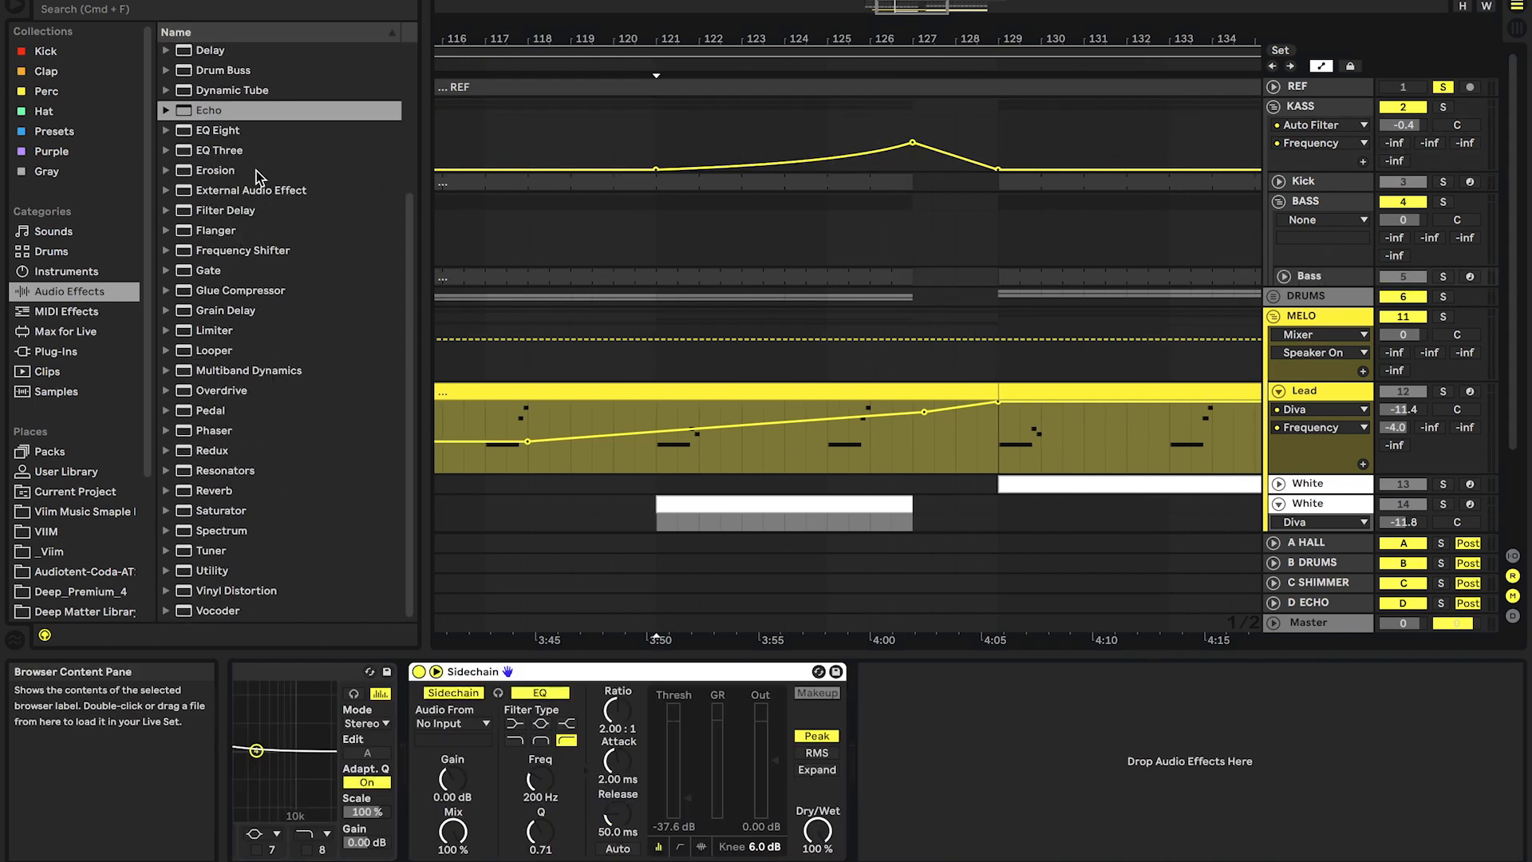
scroll(245, 191, up, 4)
drag(232, 216, 1196, 797)
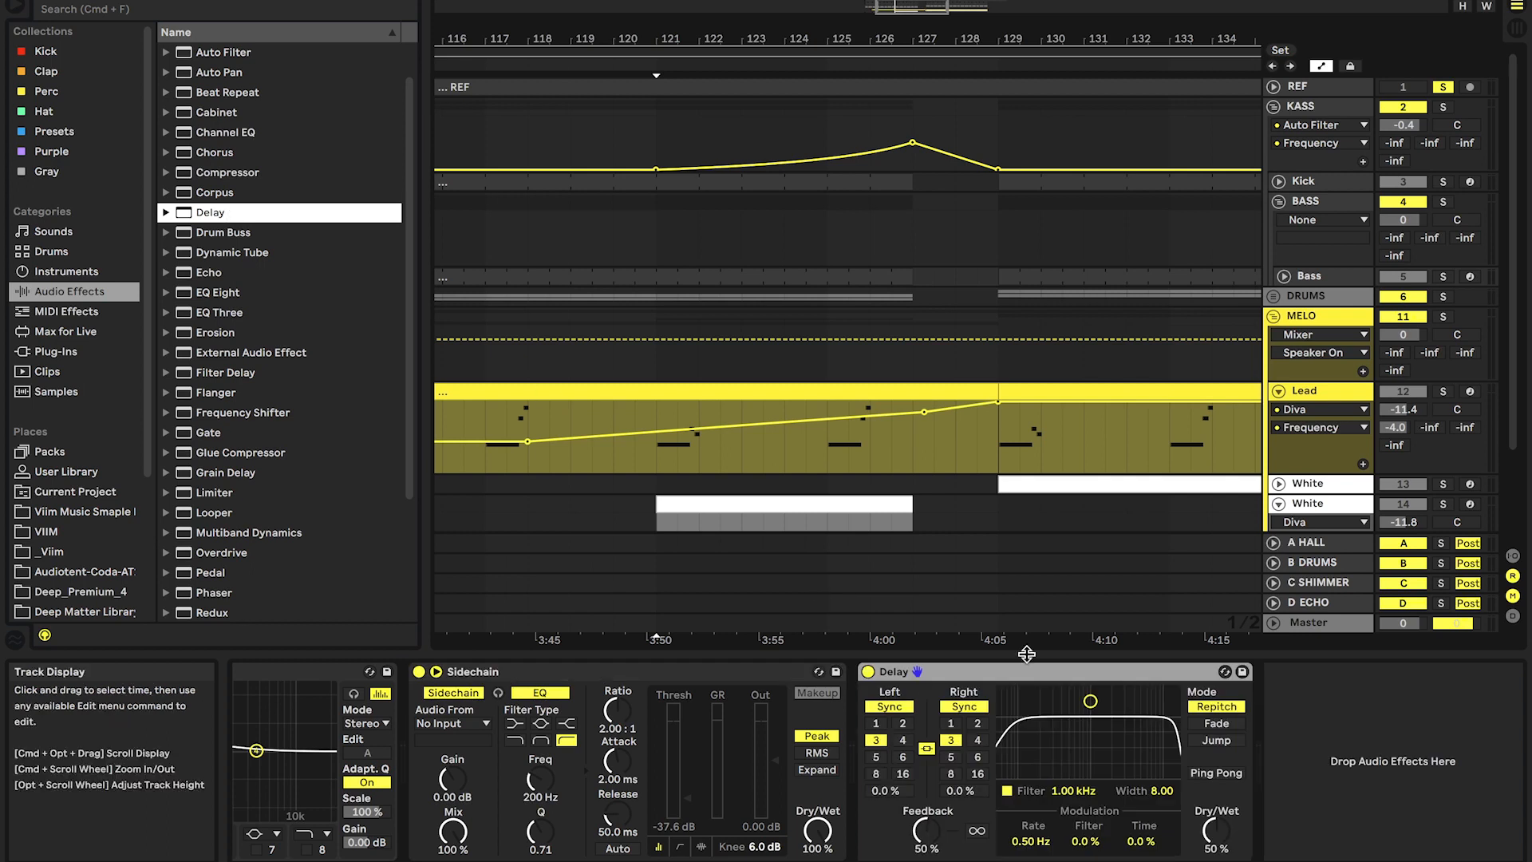
Automate the Bass Delay's Dry/Wet to rise from zero at bar 121 to a peak at bar 127.
right_click(1226, 844)
click(1259, 755)
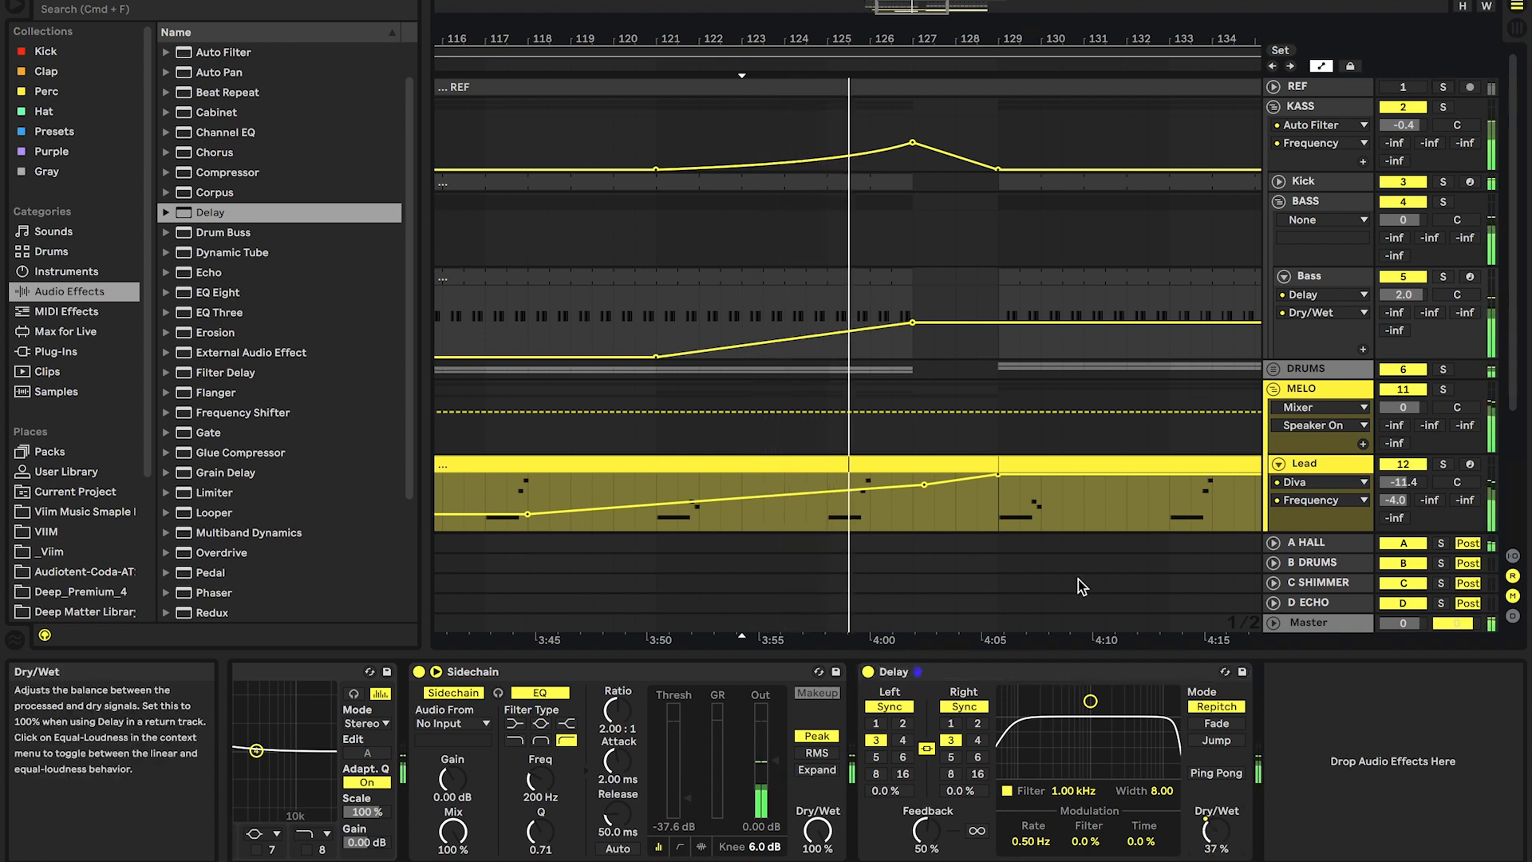
drag(911, 321, 912, 317)
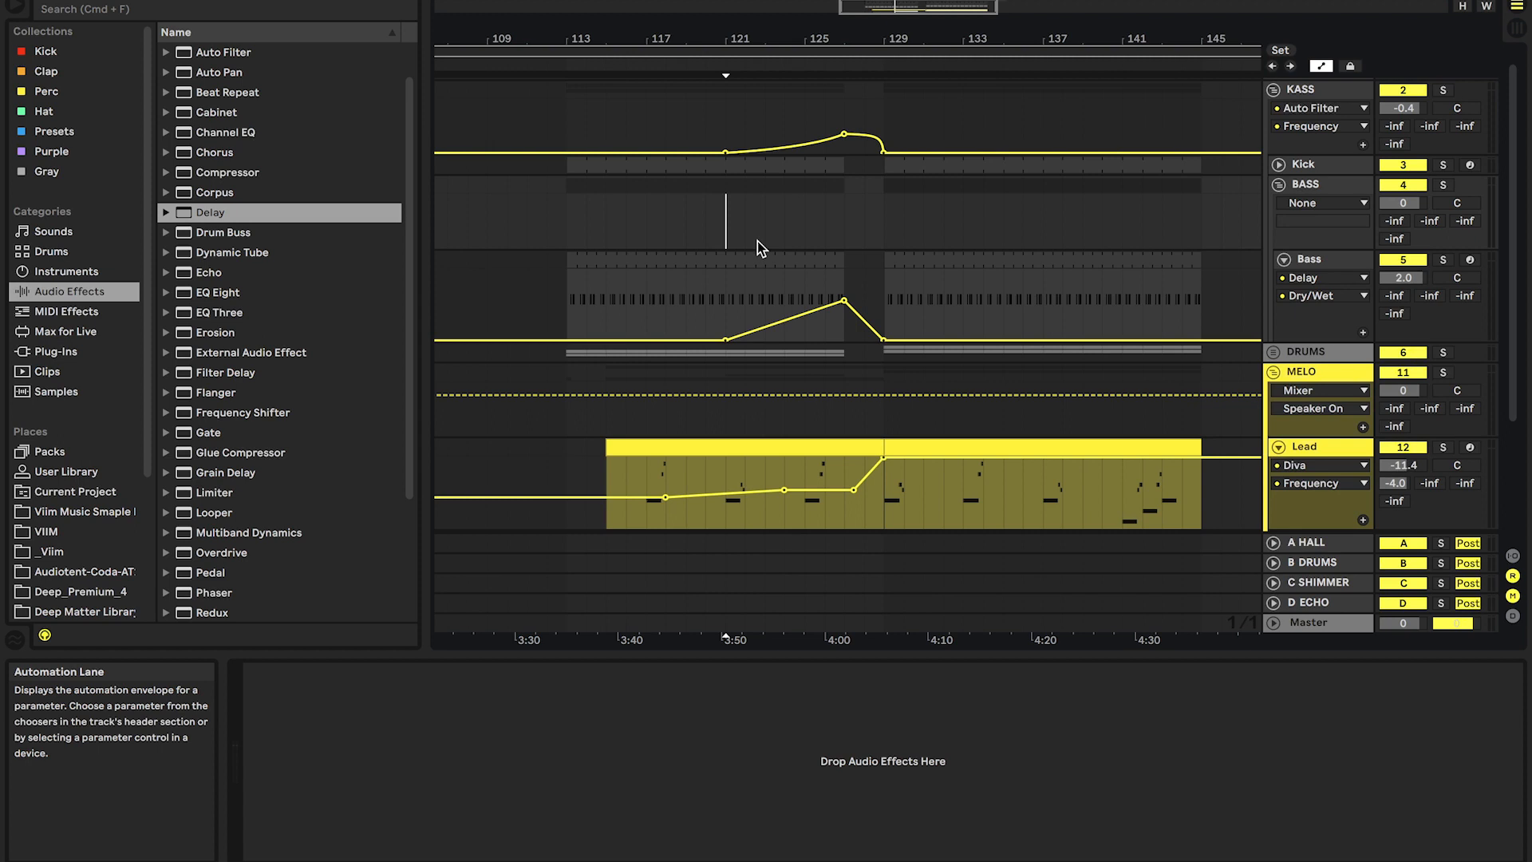
Play the arrangement from bar 113 to check the filter, delay and lead automation through the transition.
scroll(758, 241, up, 1)
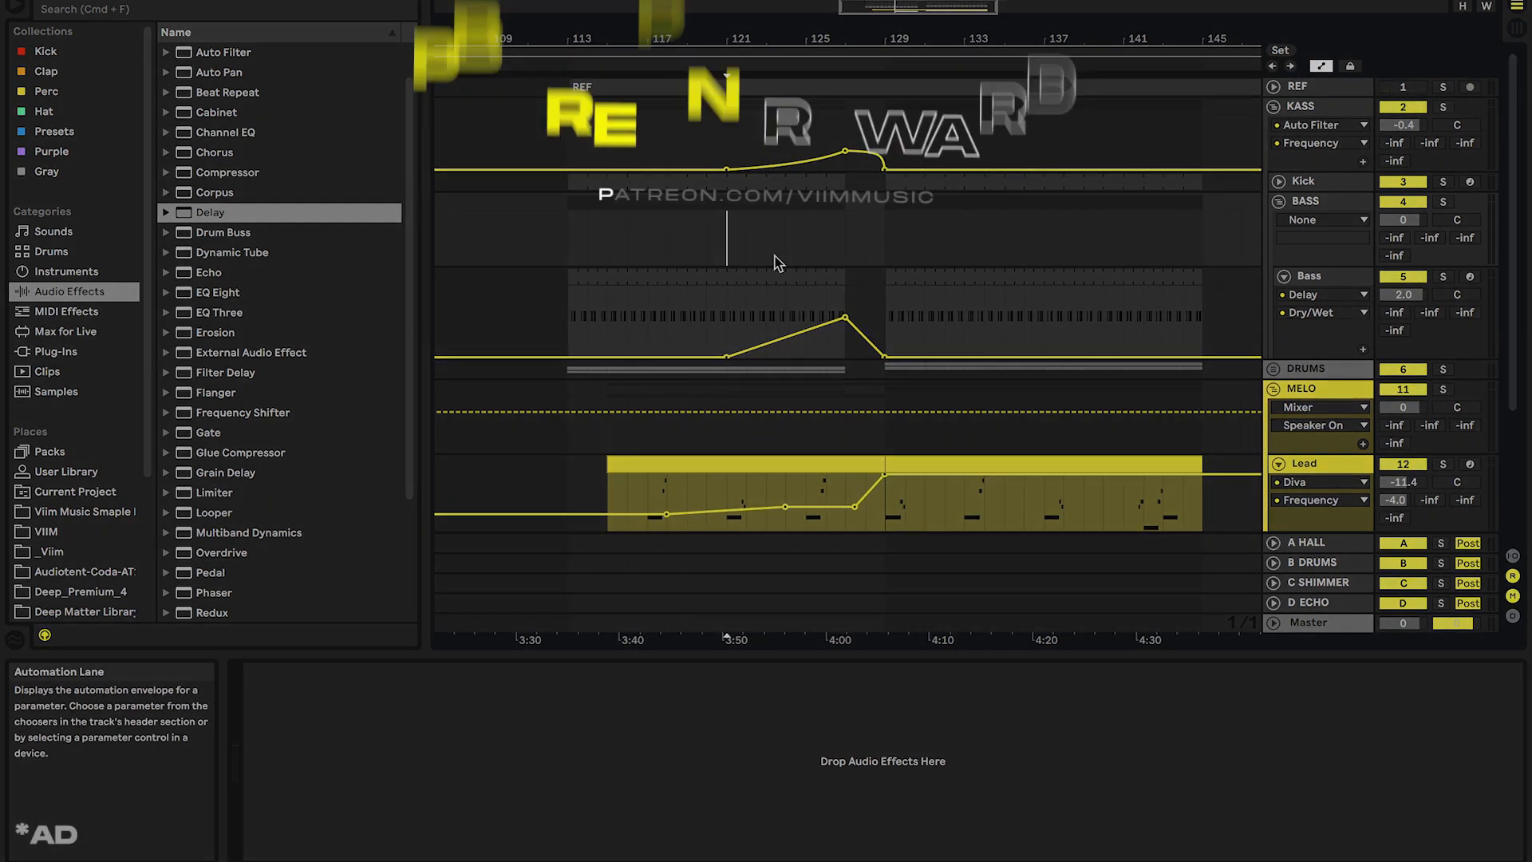
click(569, 238)
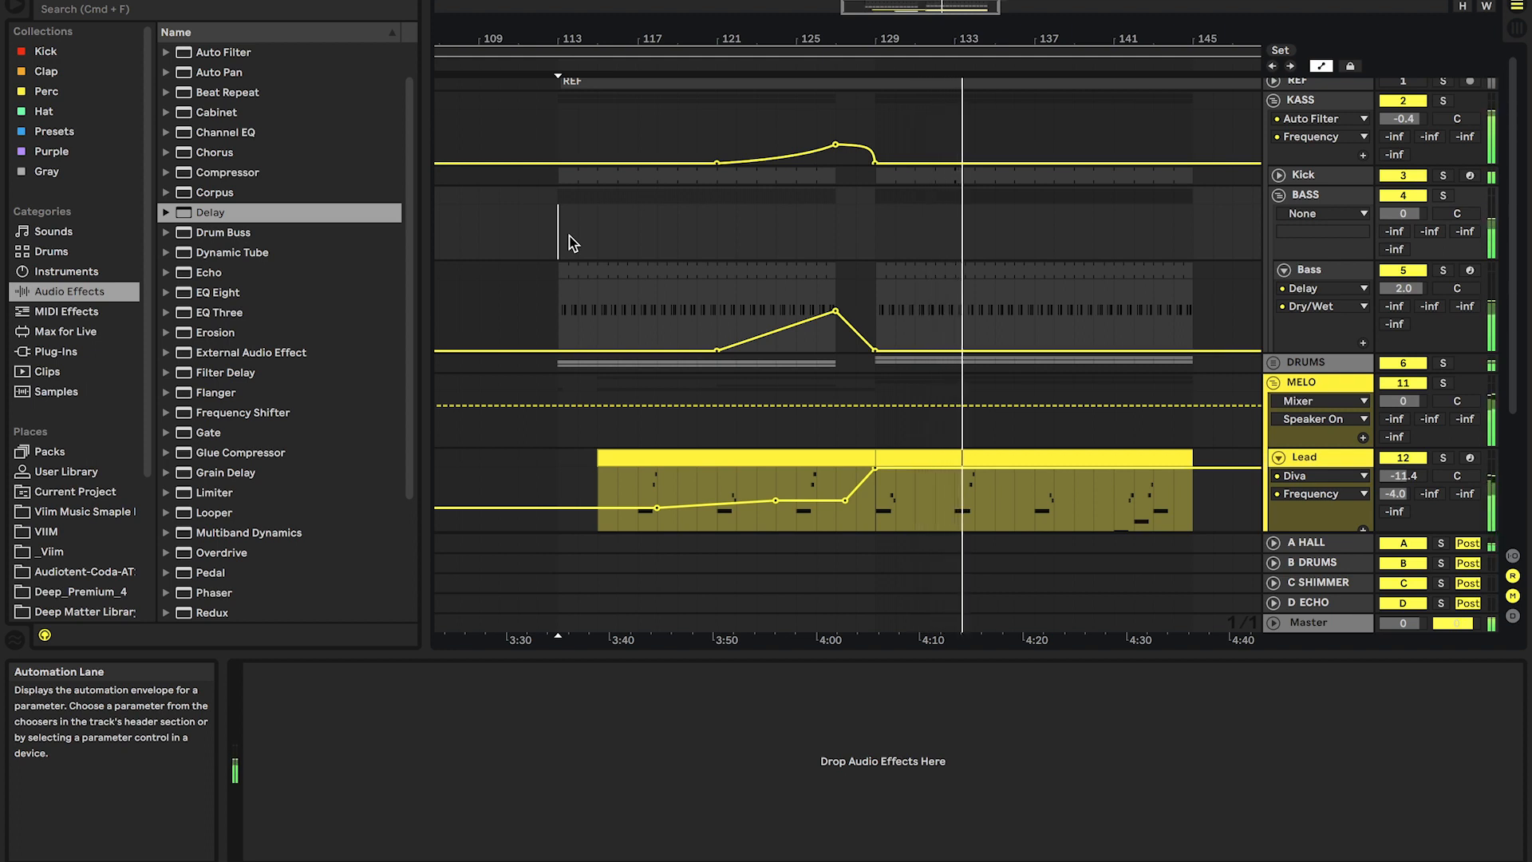
scroll(569, 242, down, 5)
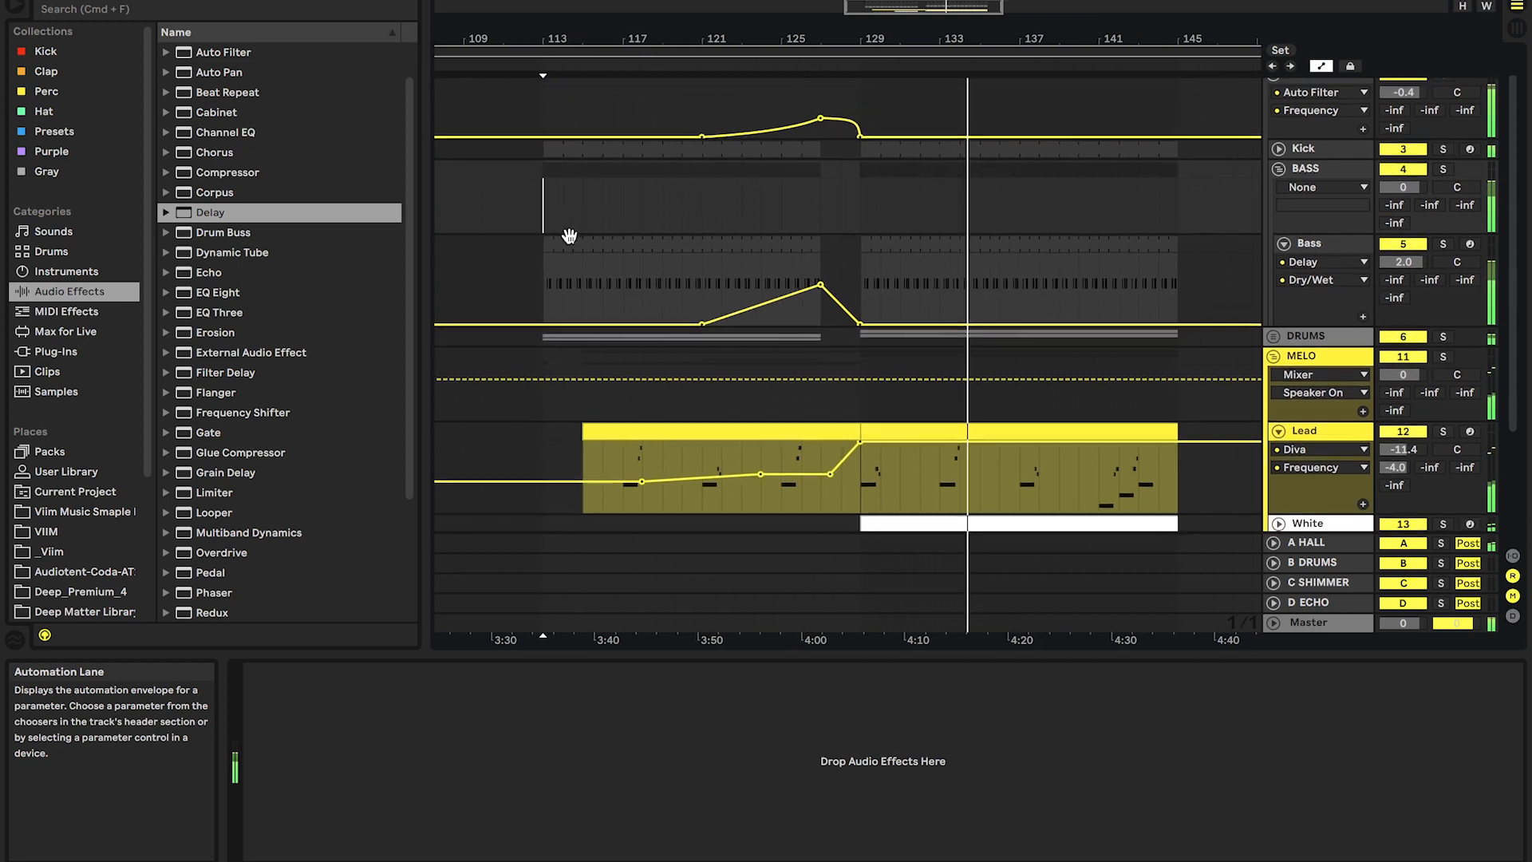